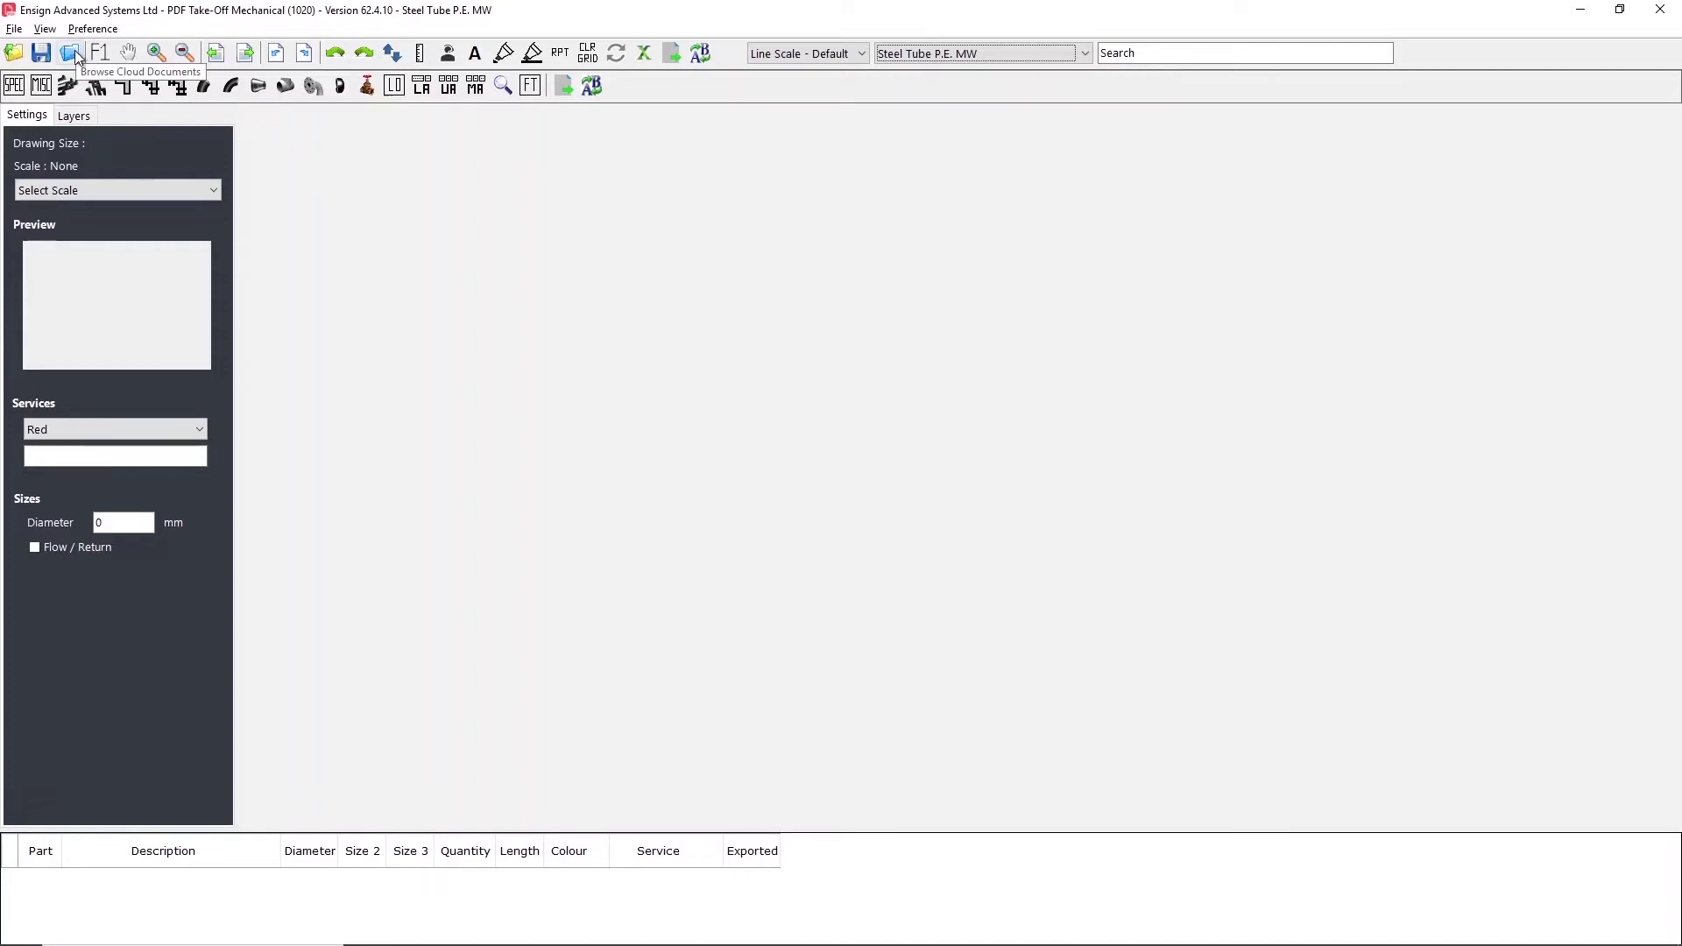
Open the cloud documents folder and copy the M-202 Block A heating layouts PDF from the desktop.
left_click(77, 54)
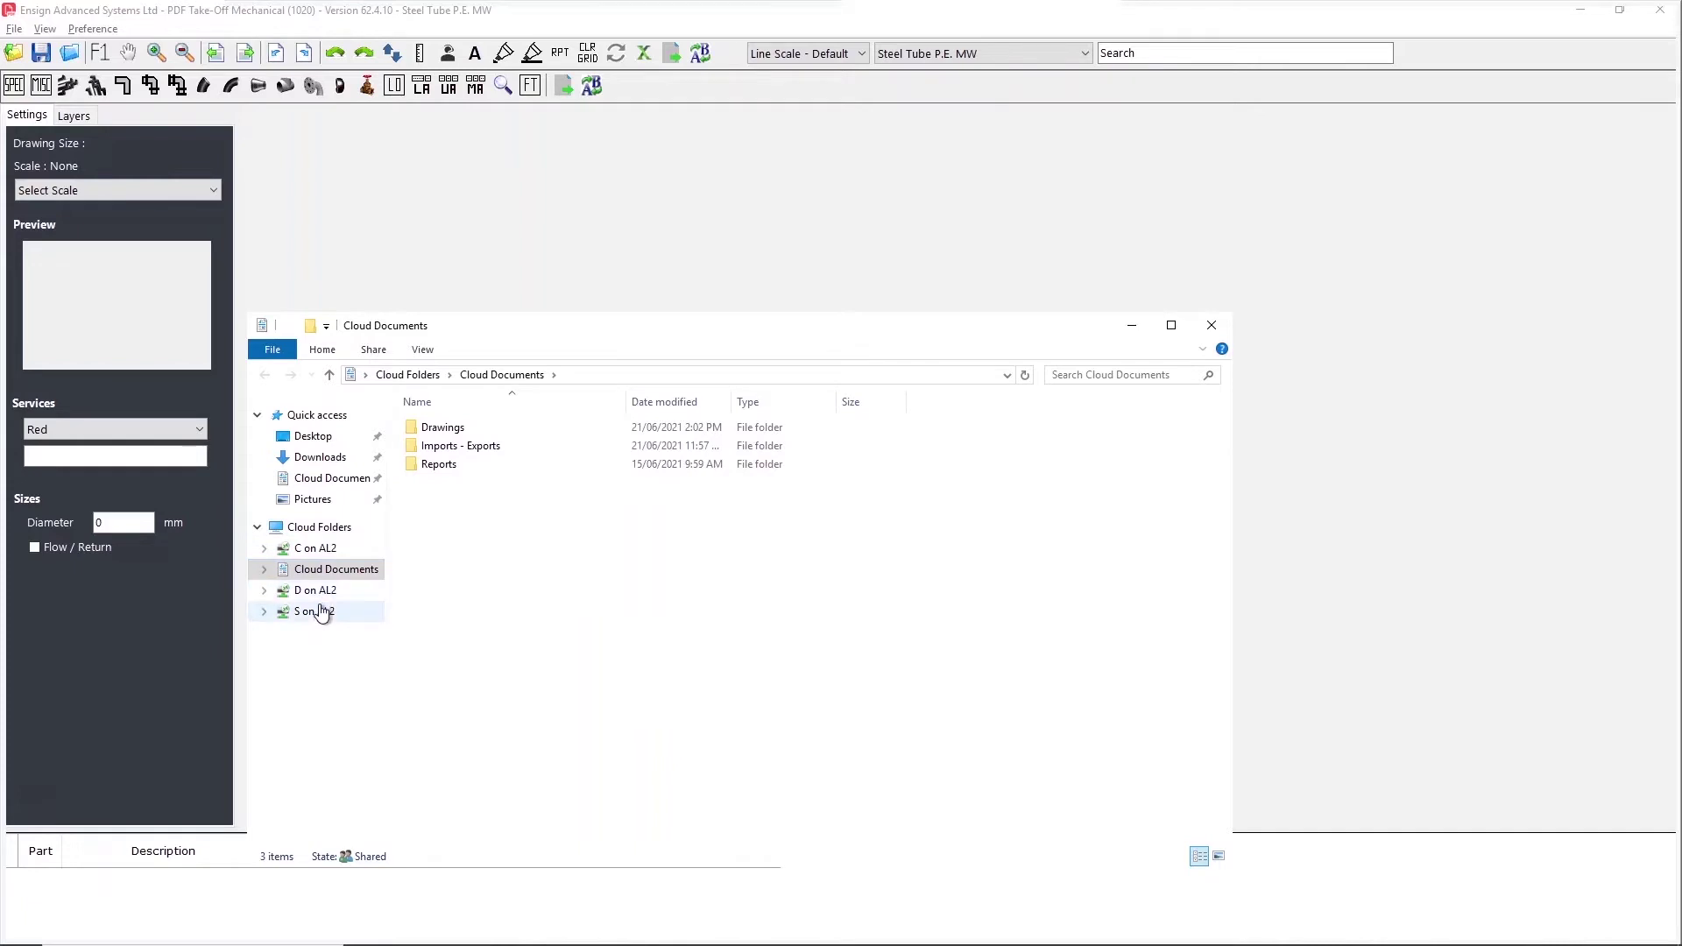
left_click(1578, 8)
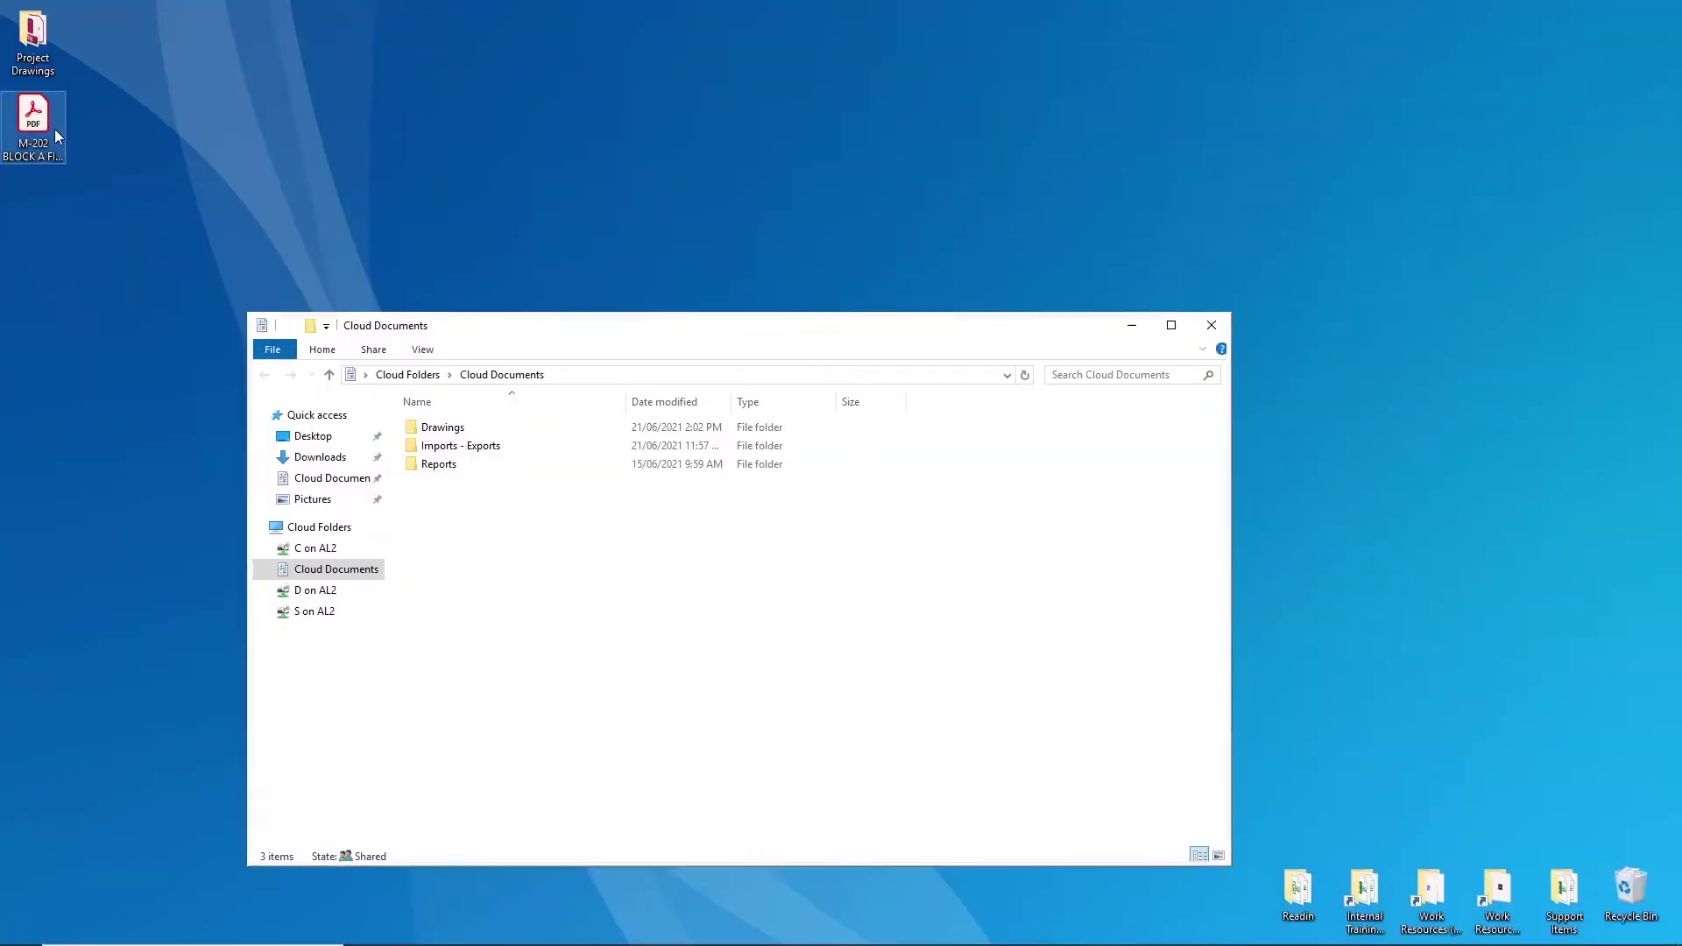
right_click(54, 136)
left_click(97, 451)
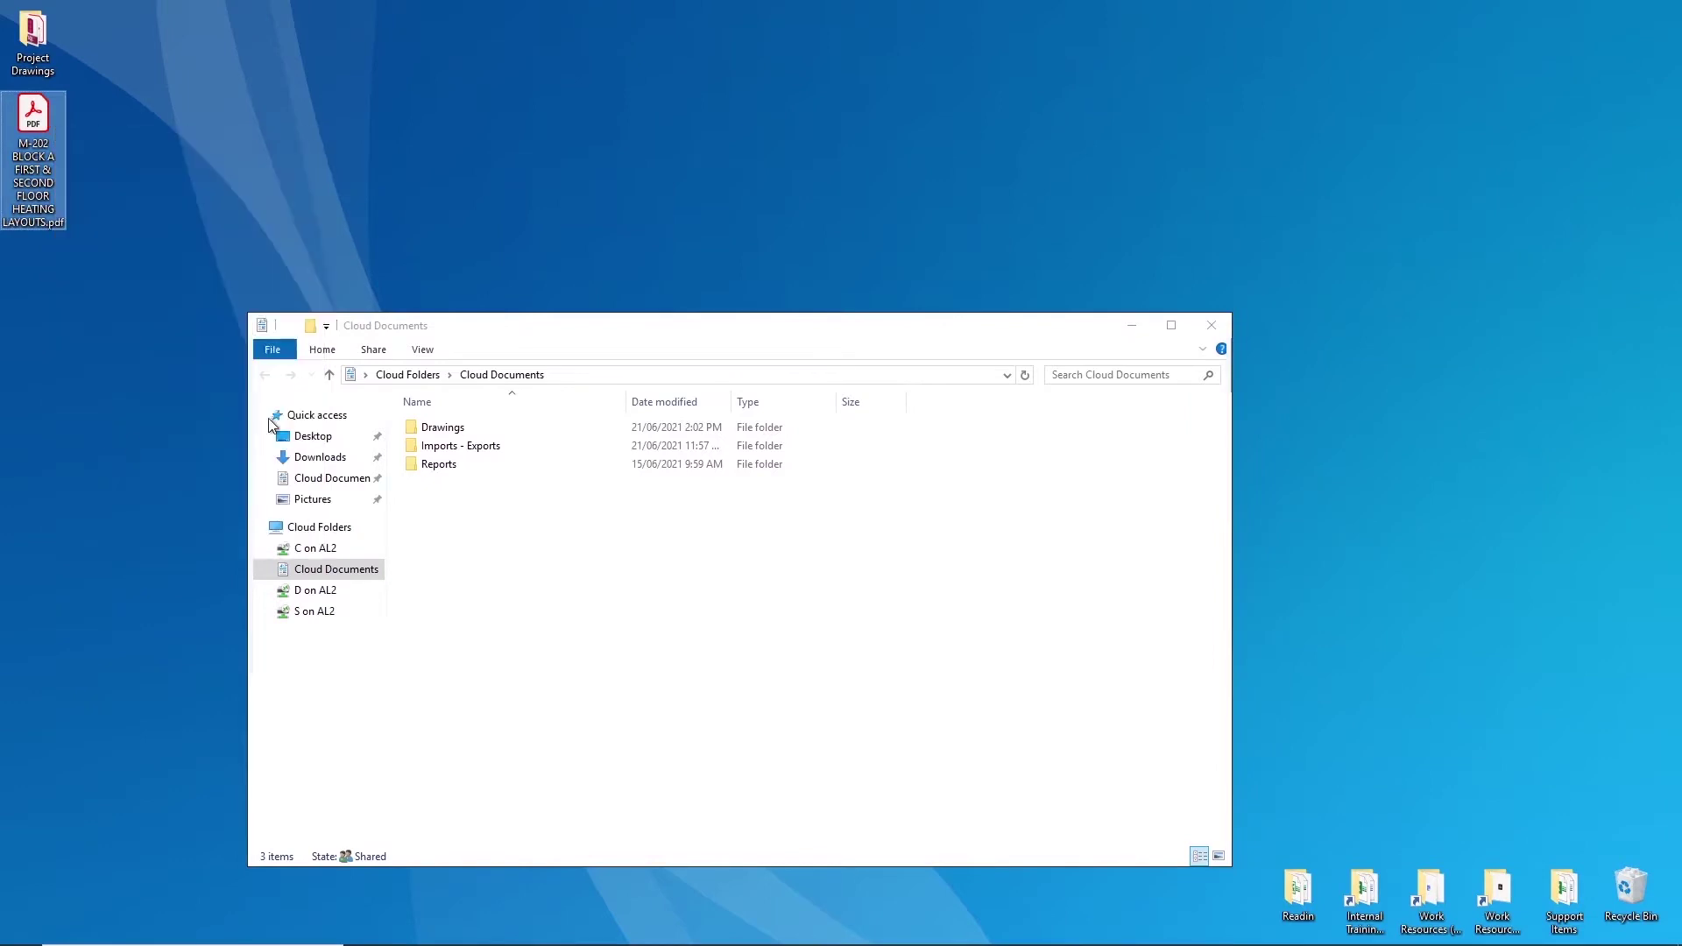
Paste the copied PDF into the Drawings folder of Cloud Documents.
double_click(493, 427)
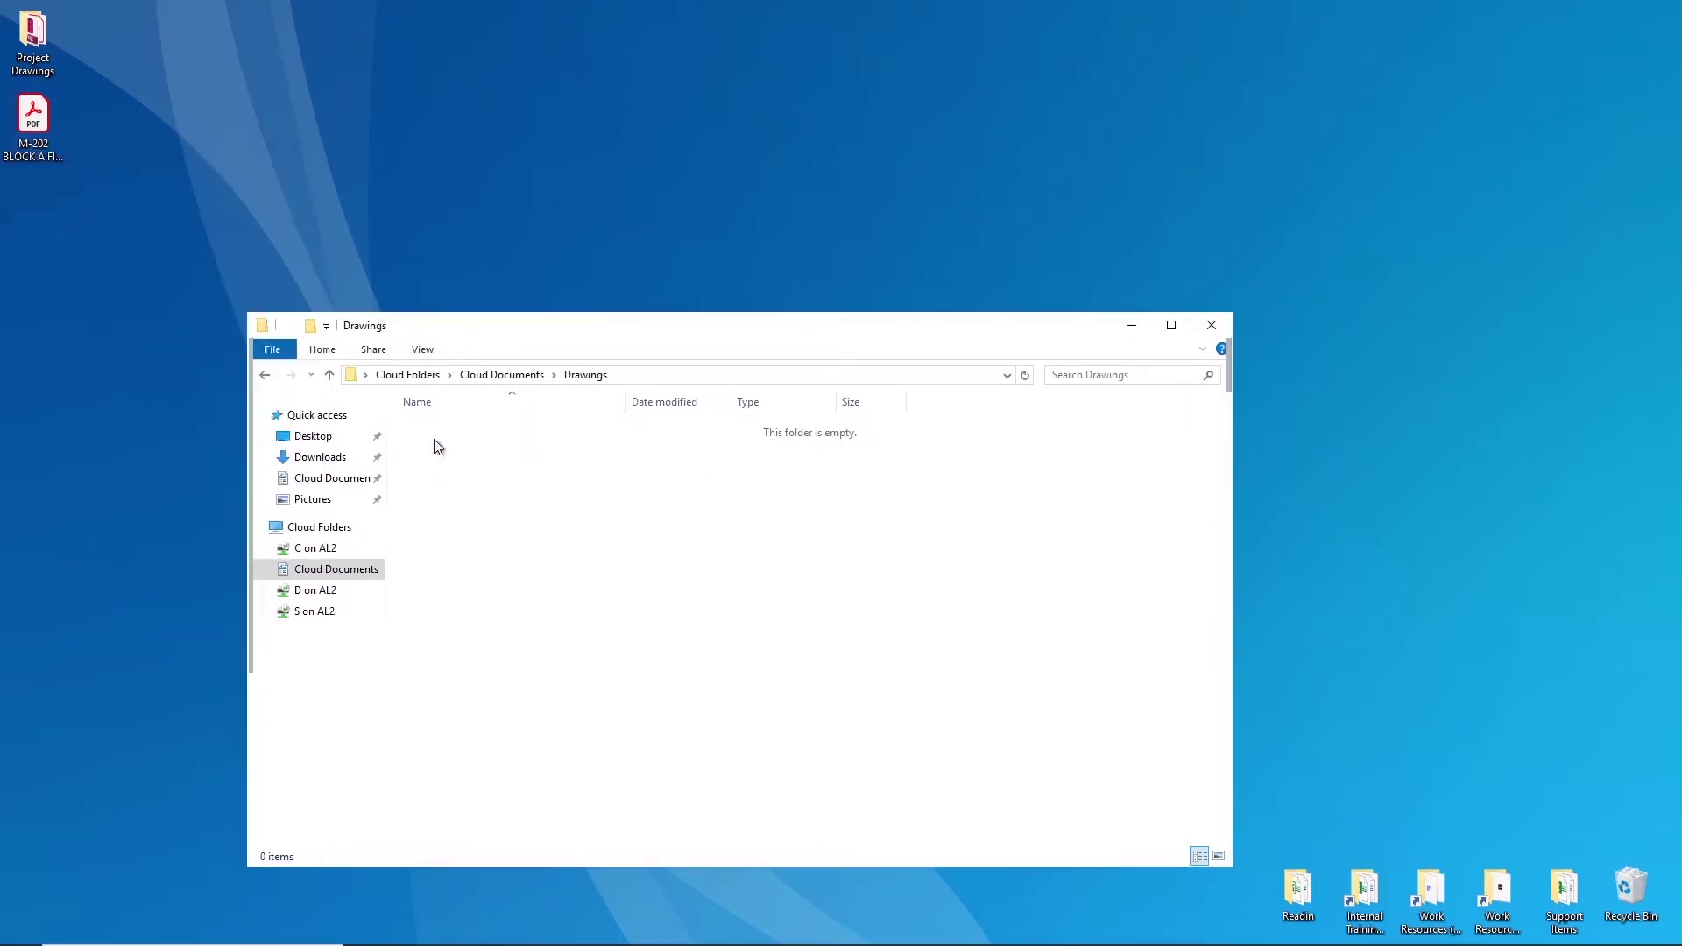
right_click(541, 483)
mouse_move(577, 669)
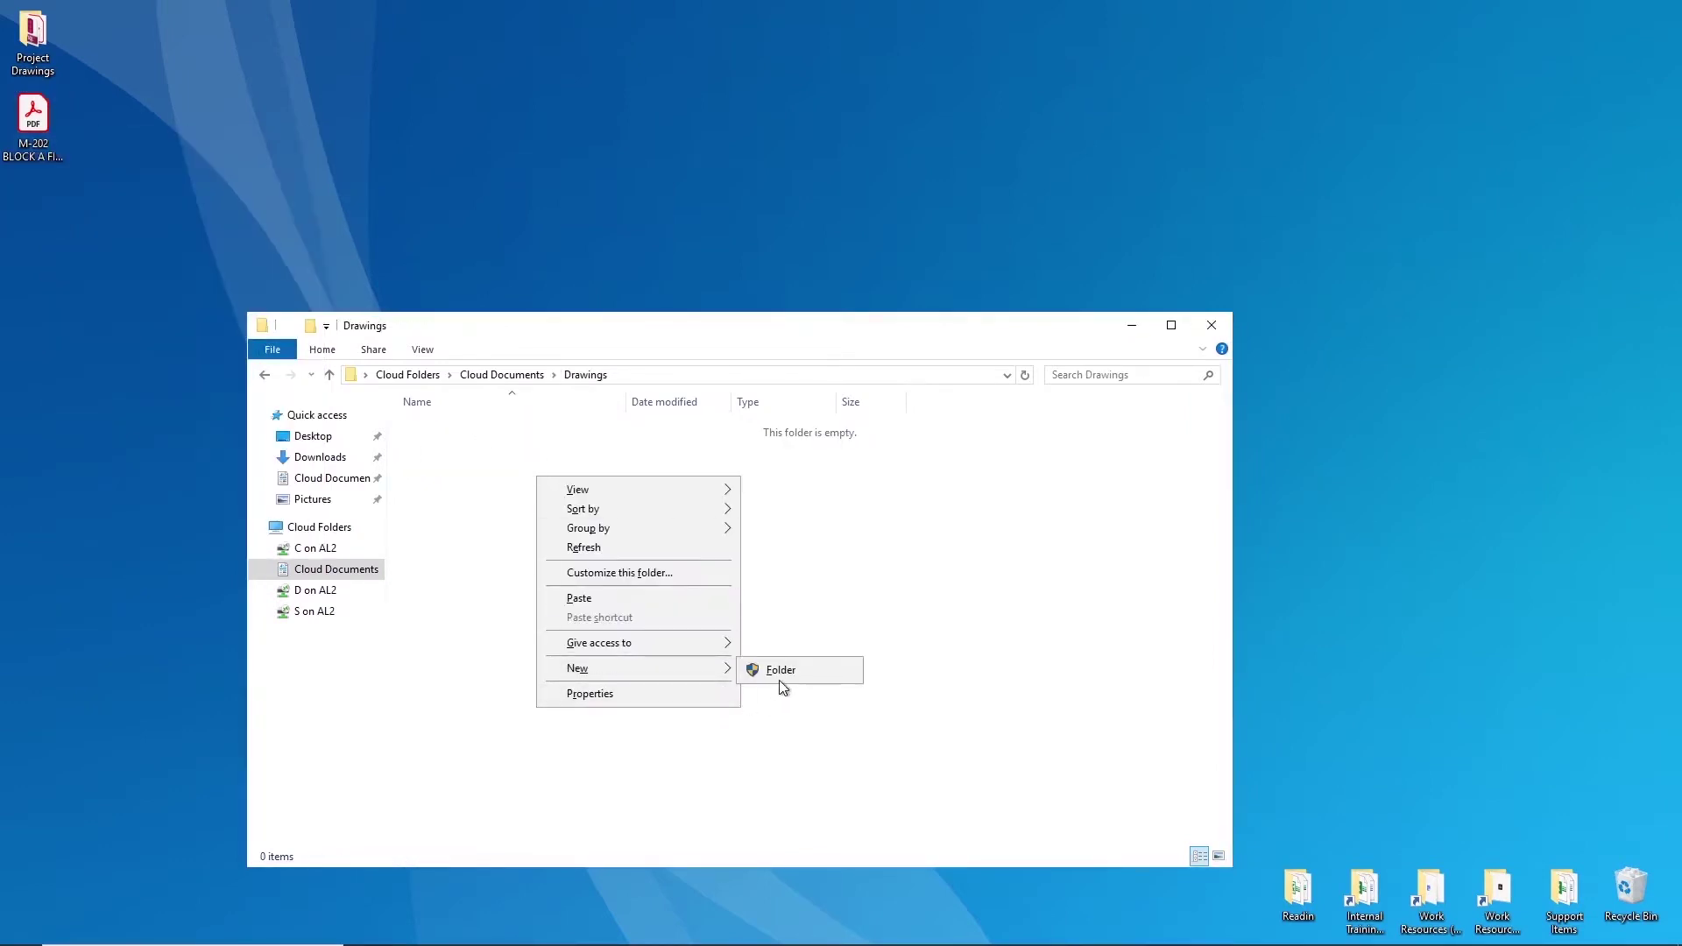
right_click(438, 464)
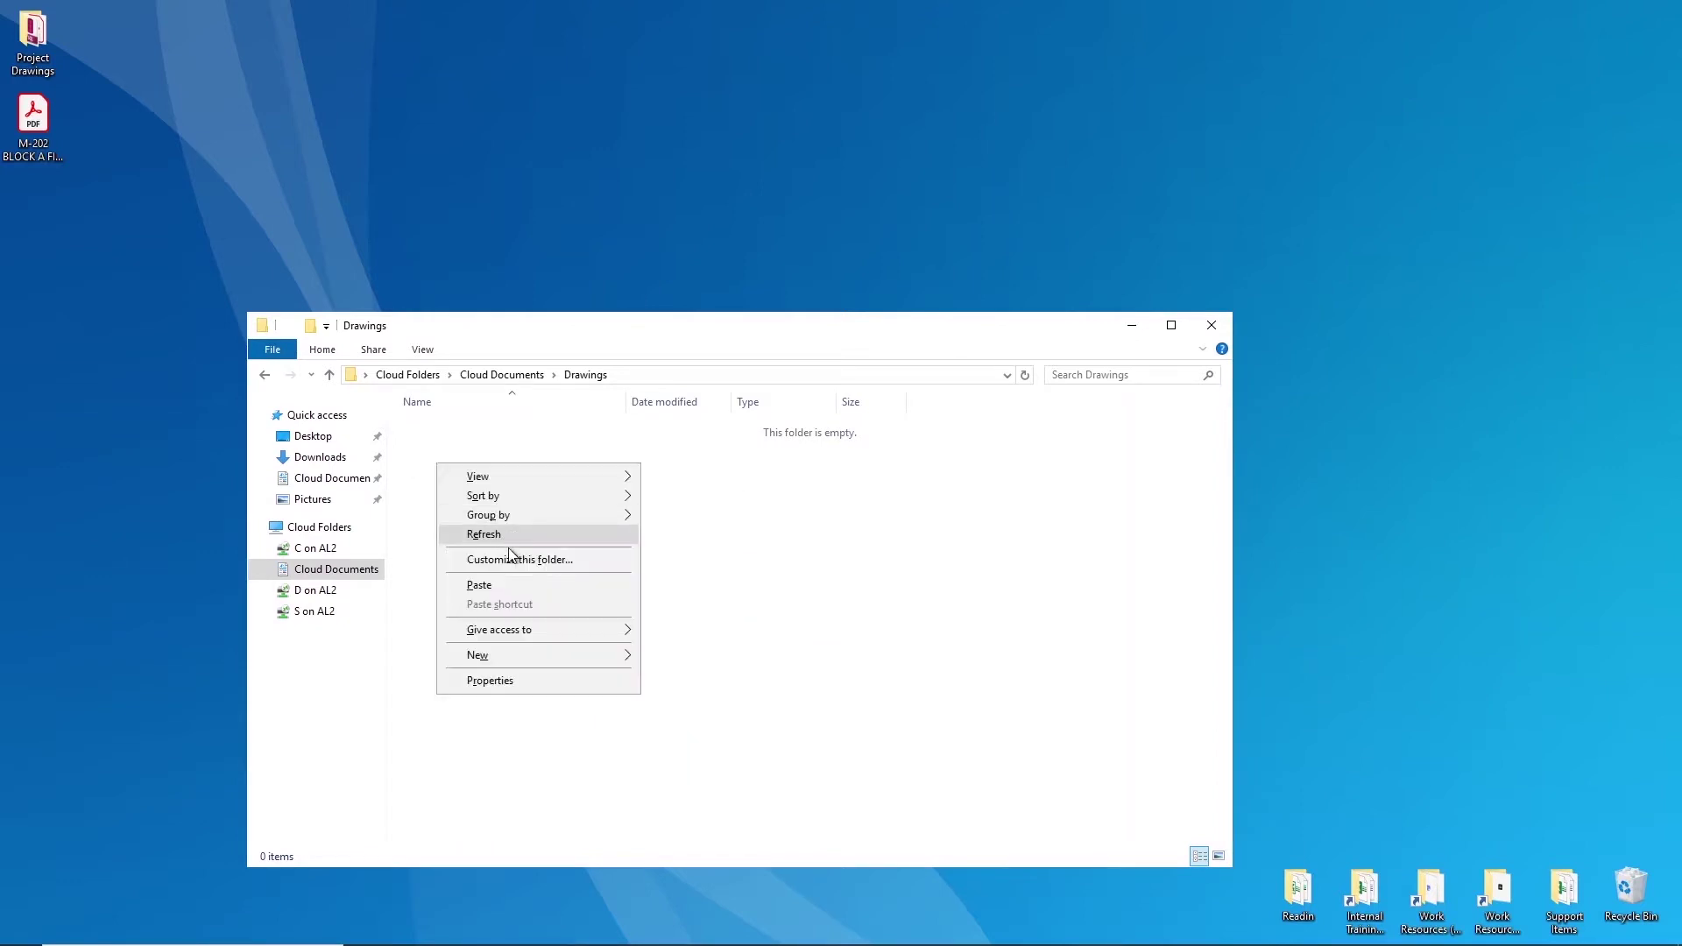
left_click(503, 584)
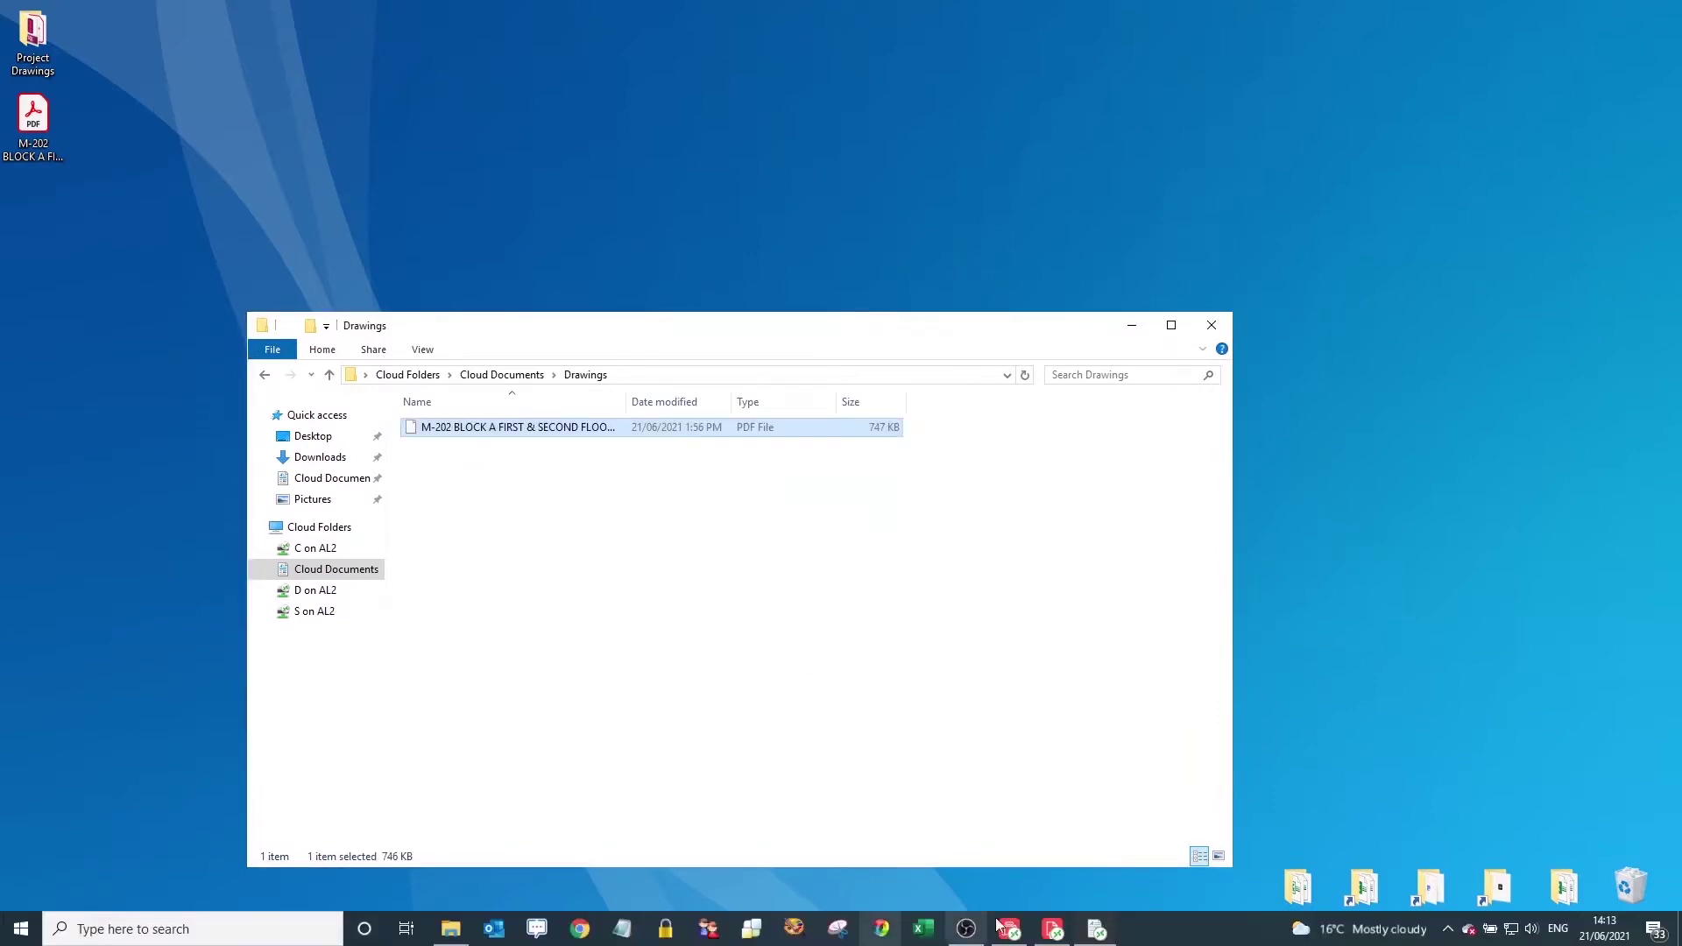
Switch back to PDF Take-Off Mechanical and open M-202 BLOCK A FIRST & SECOND FLOOR HEATING LAYOUTS.pdf from the cloud Drawings folder.
left_click(1056, 936)
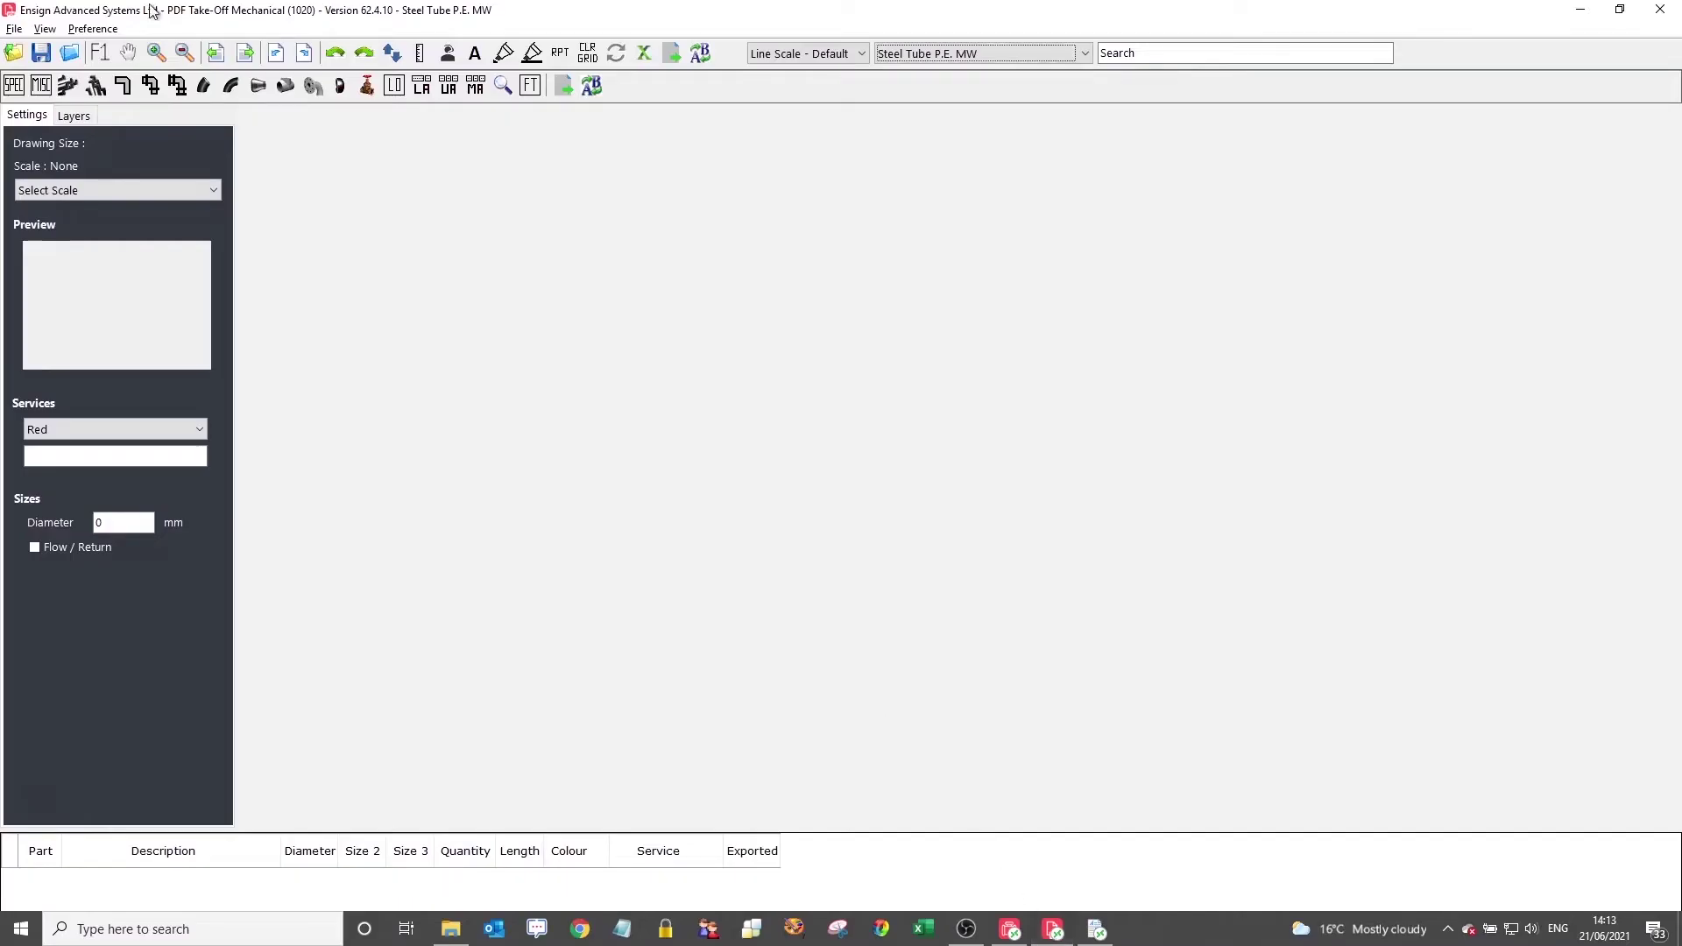
left_click(15, 58)
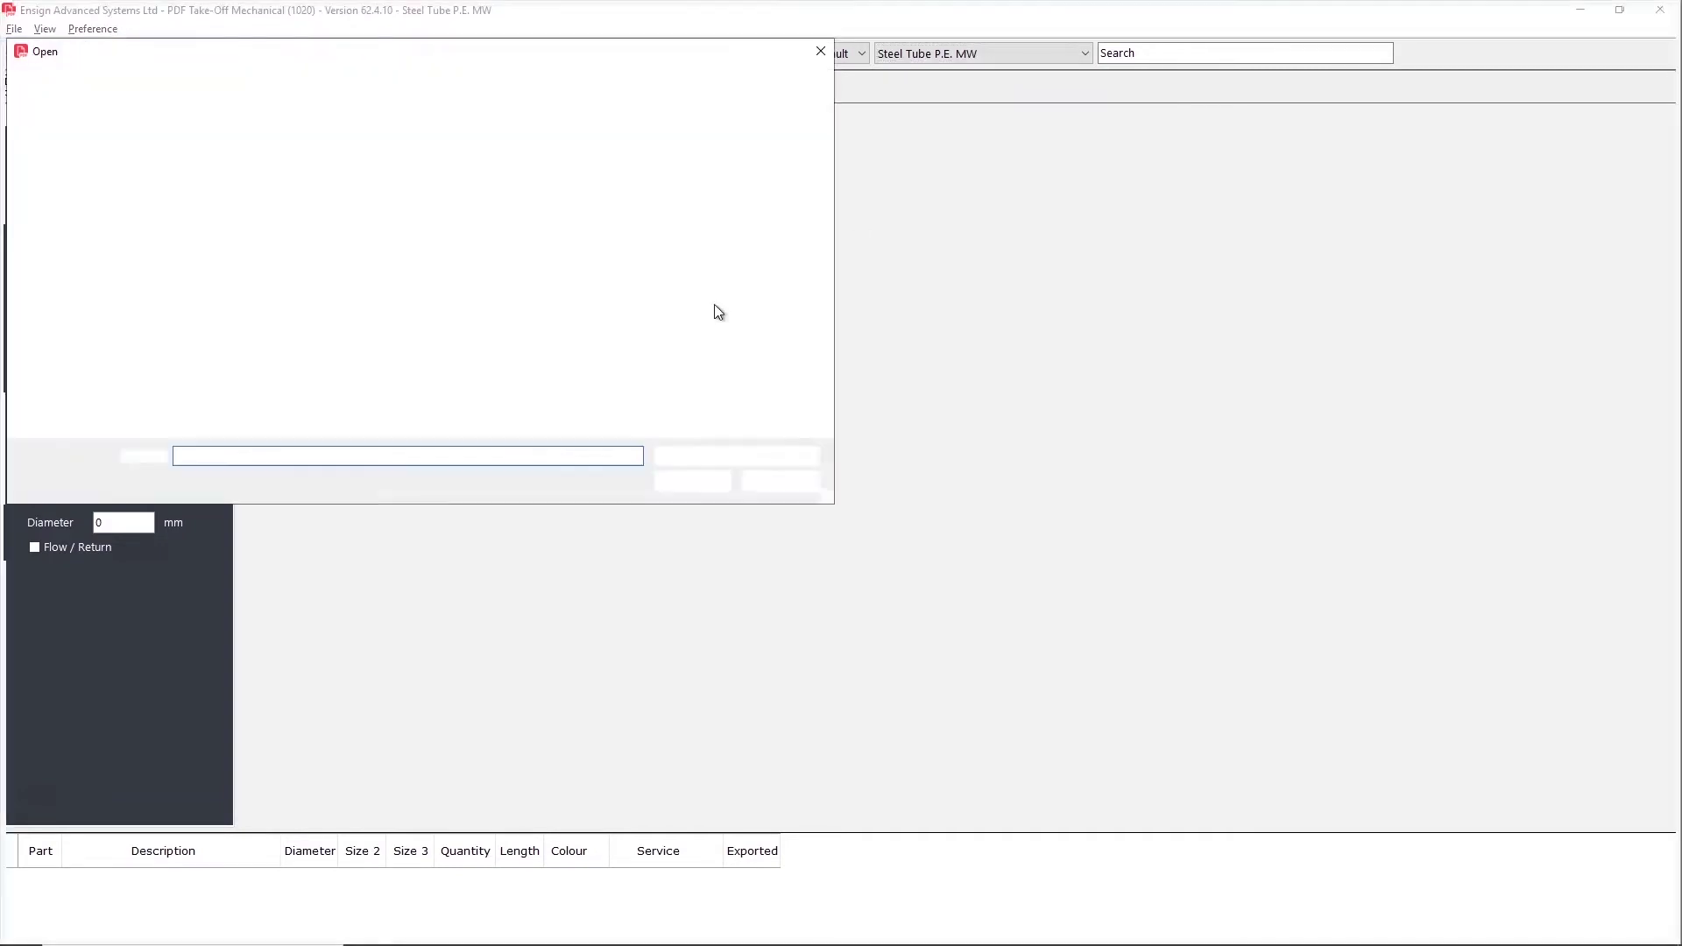
left_click(281, 158)
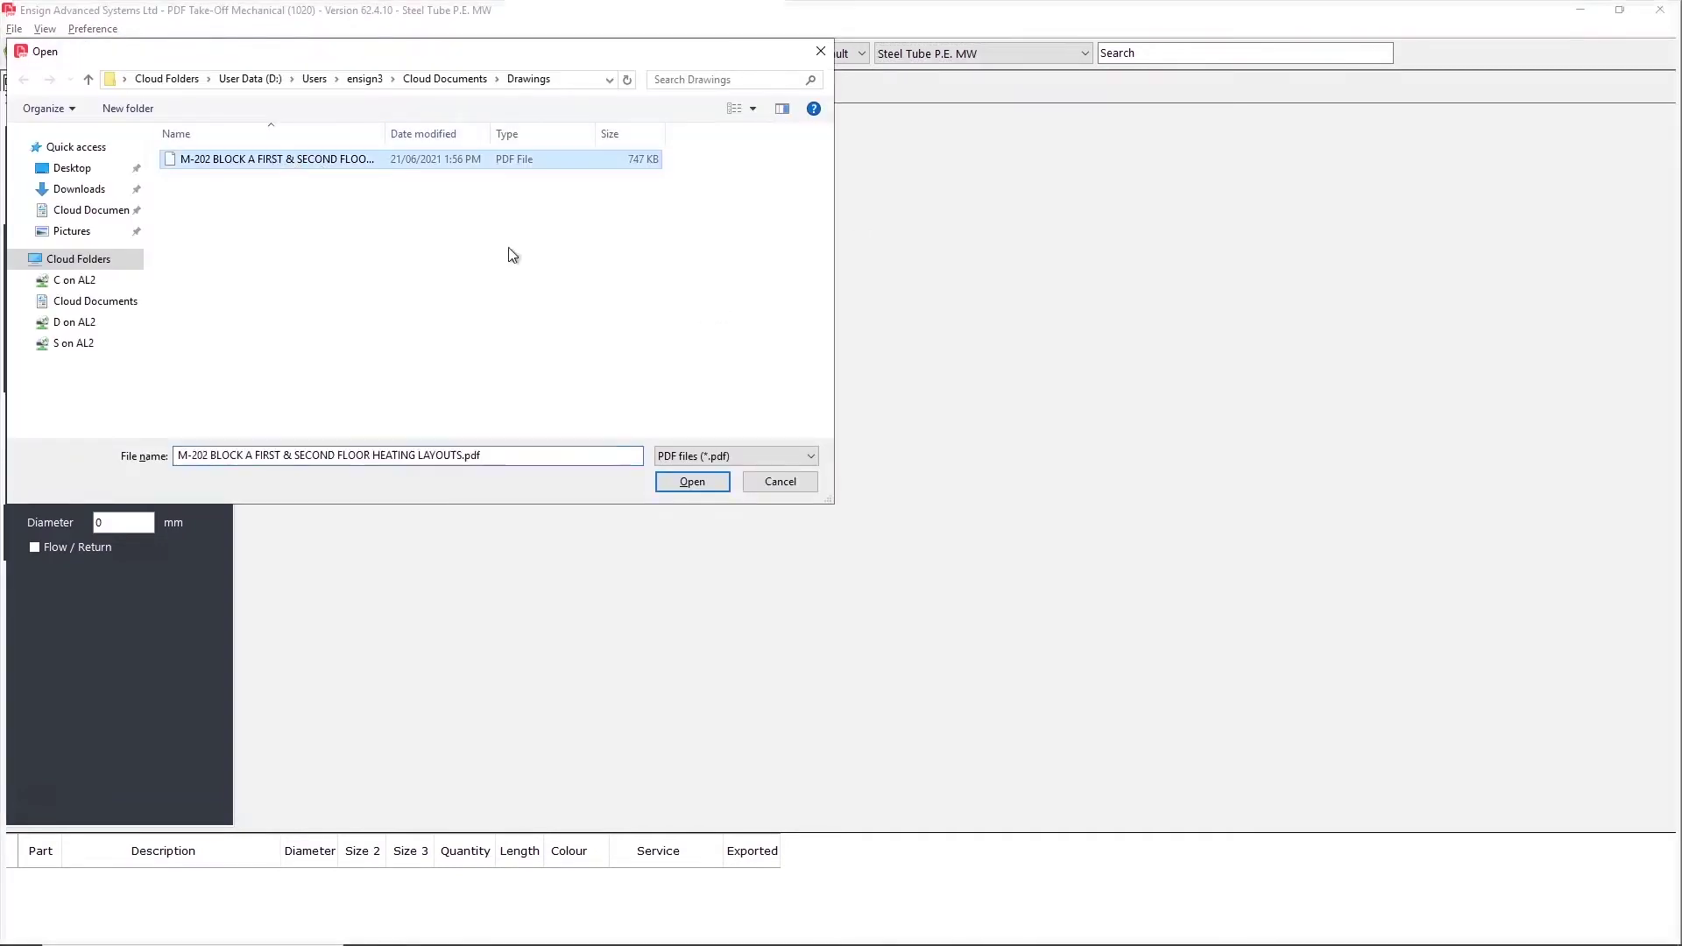
left_click(692, 483)
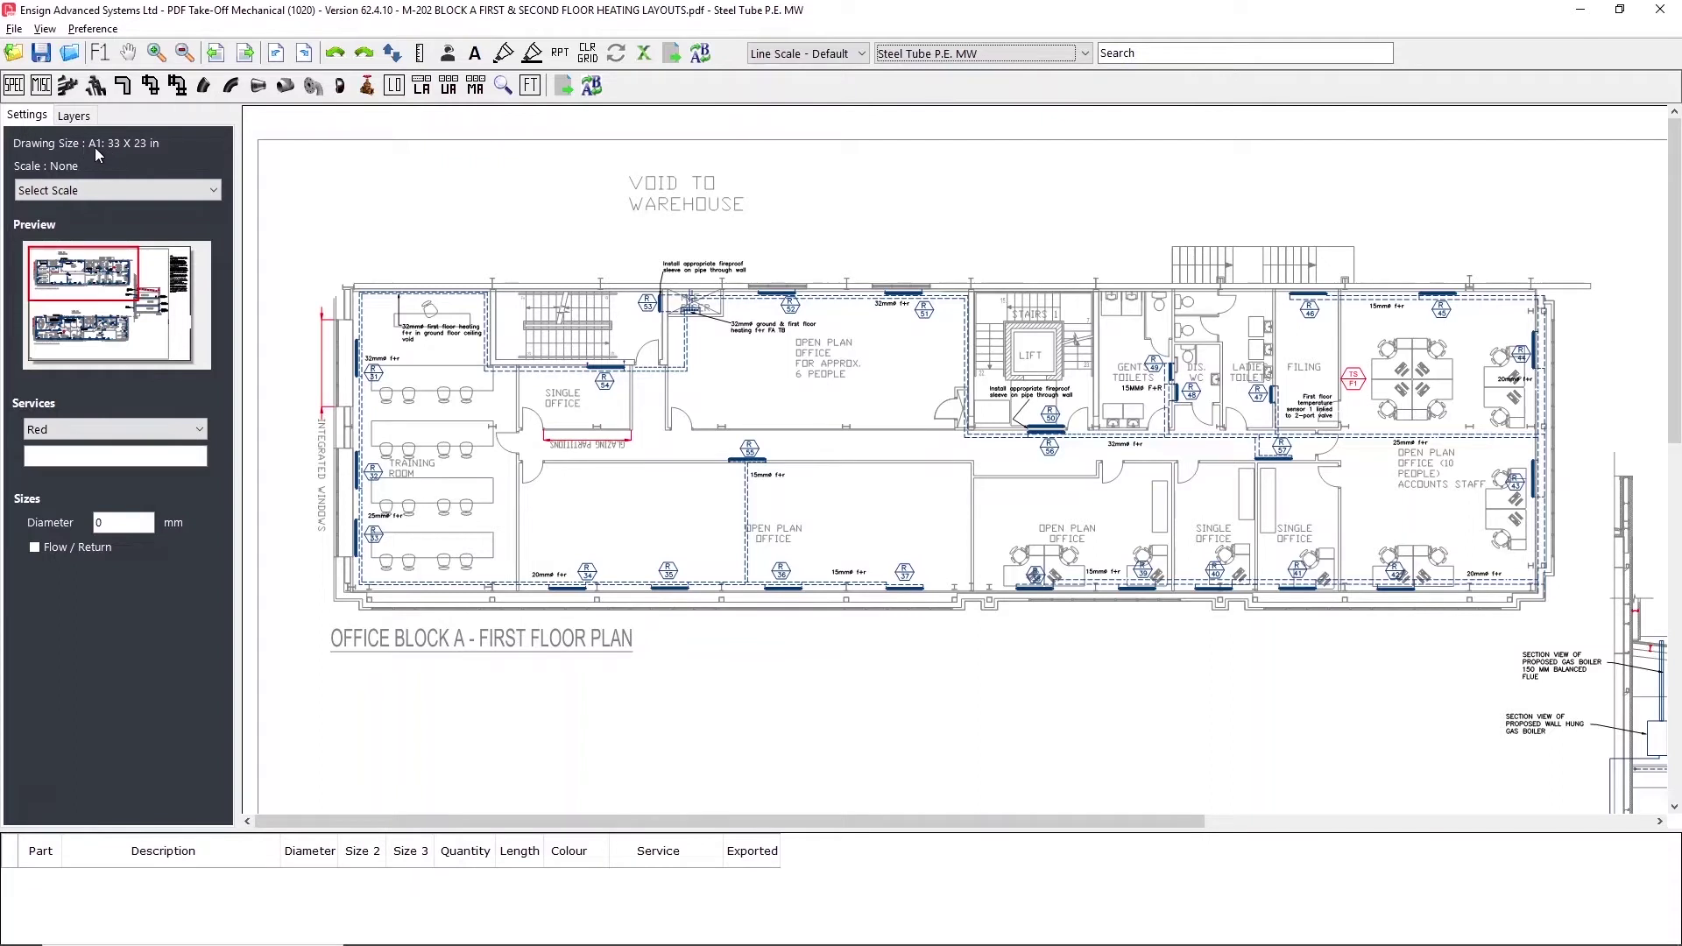
Calibrate a custom drawing scale by measuring the door opening near the single office as 850 mm.
left_click(140, 191)
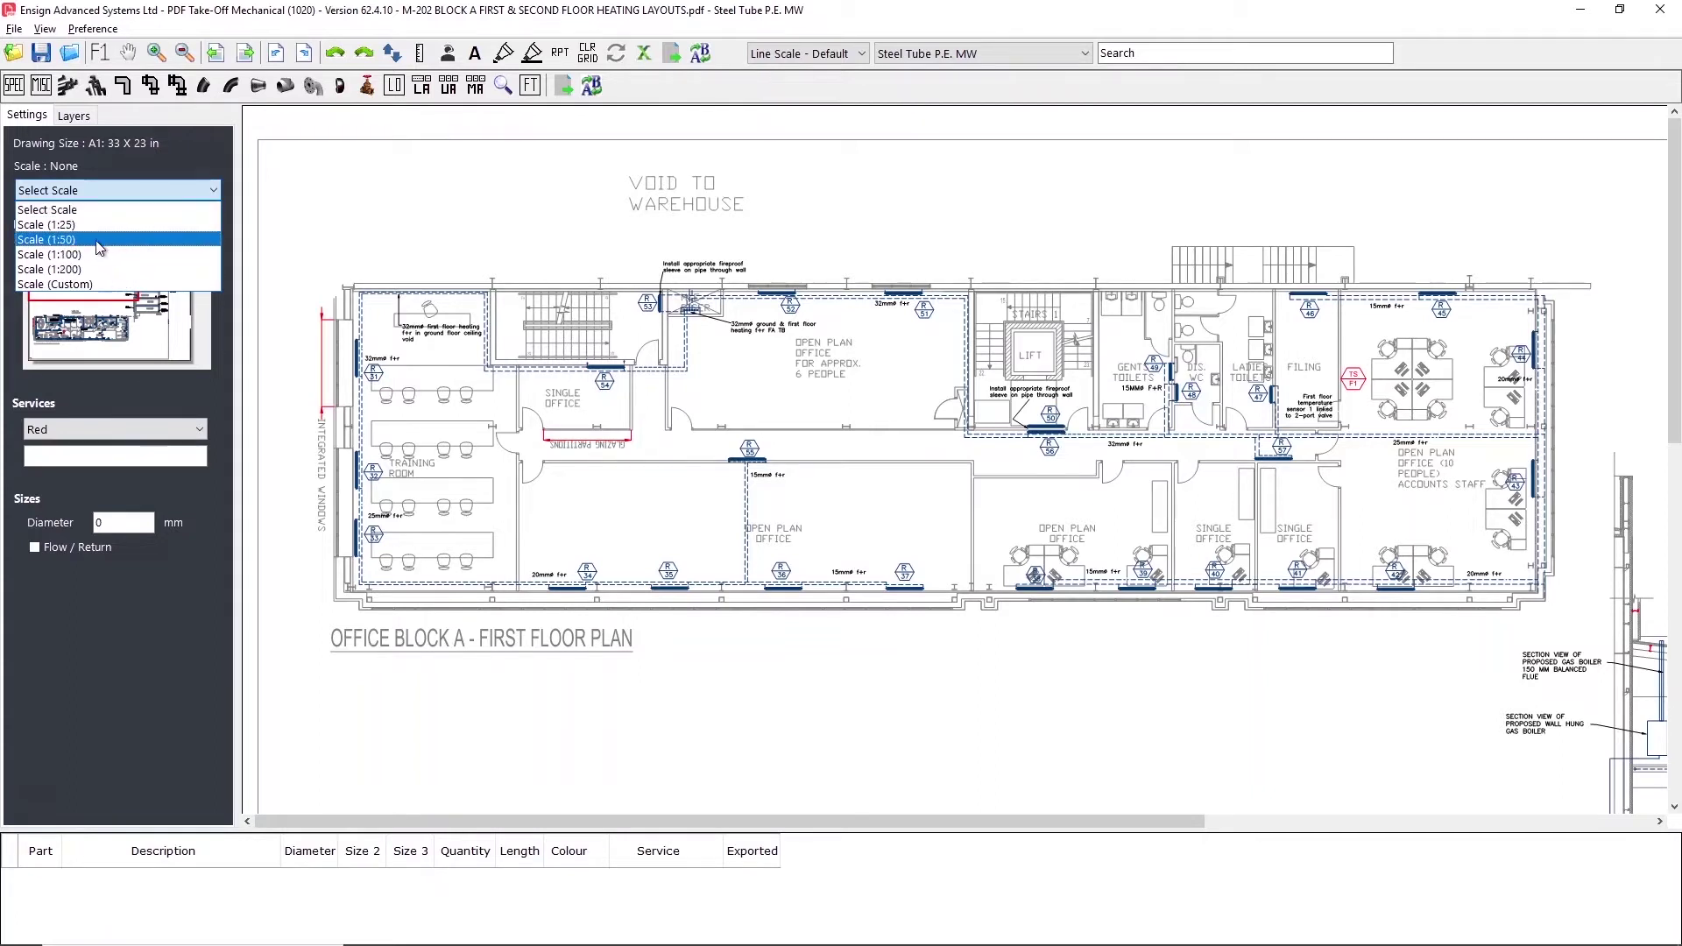
left_click(79, 283)
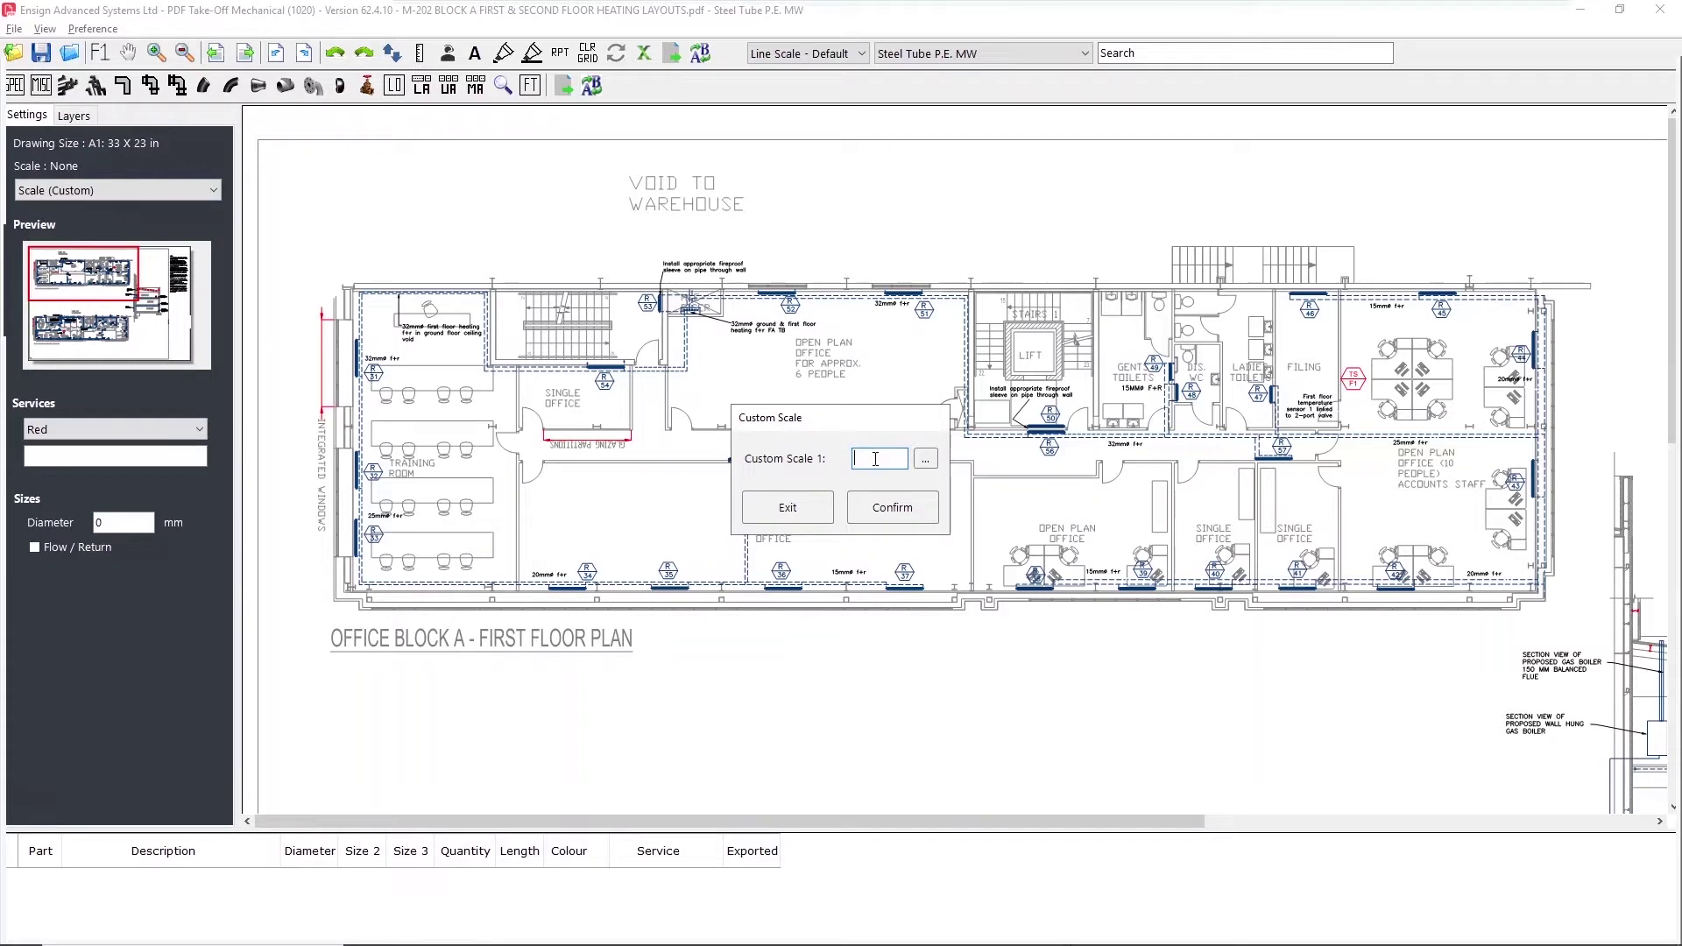
left_click(926, 471)
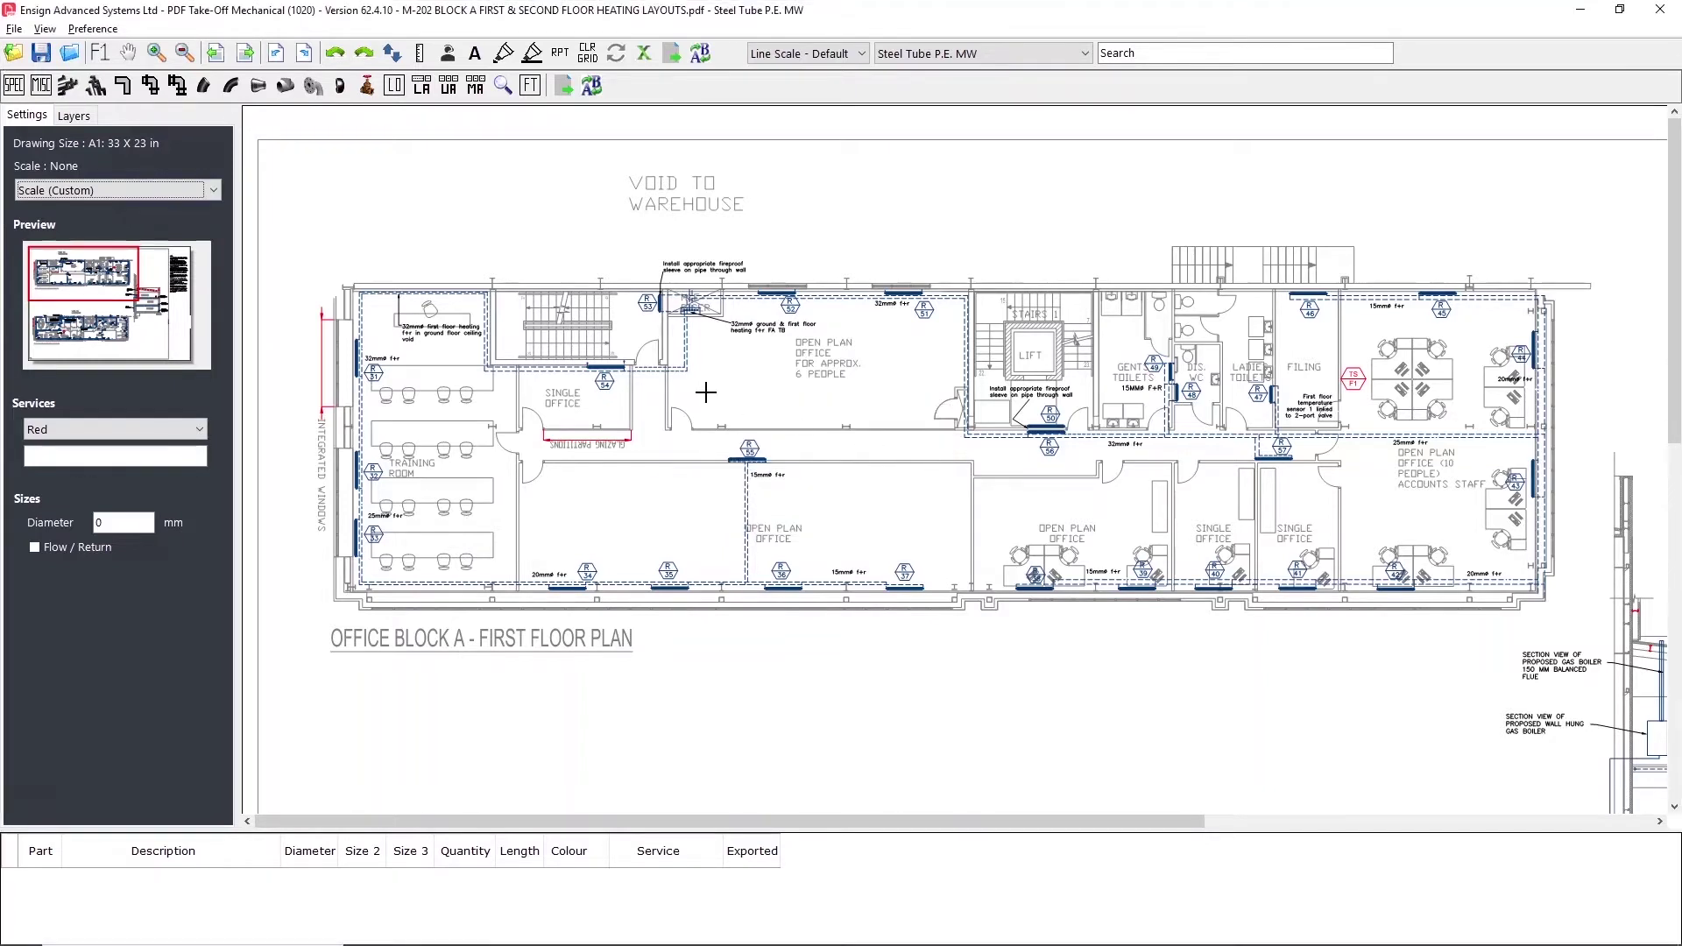
scroll(707, 392, "up", 2)
scroll(1025, 456, "up", 1)
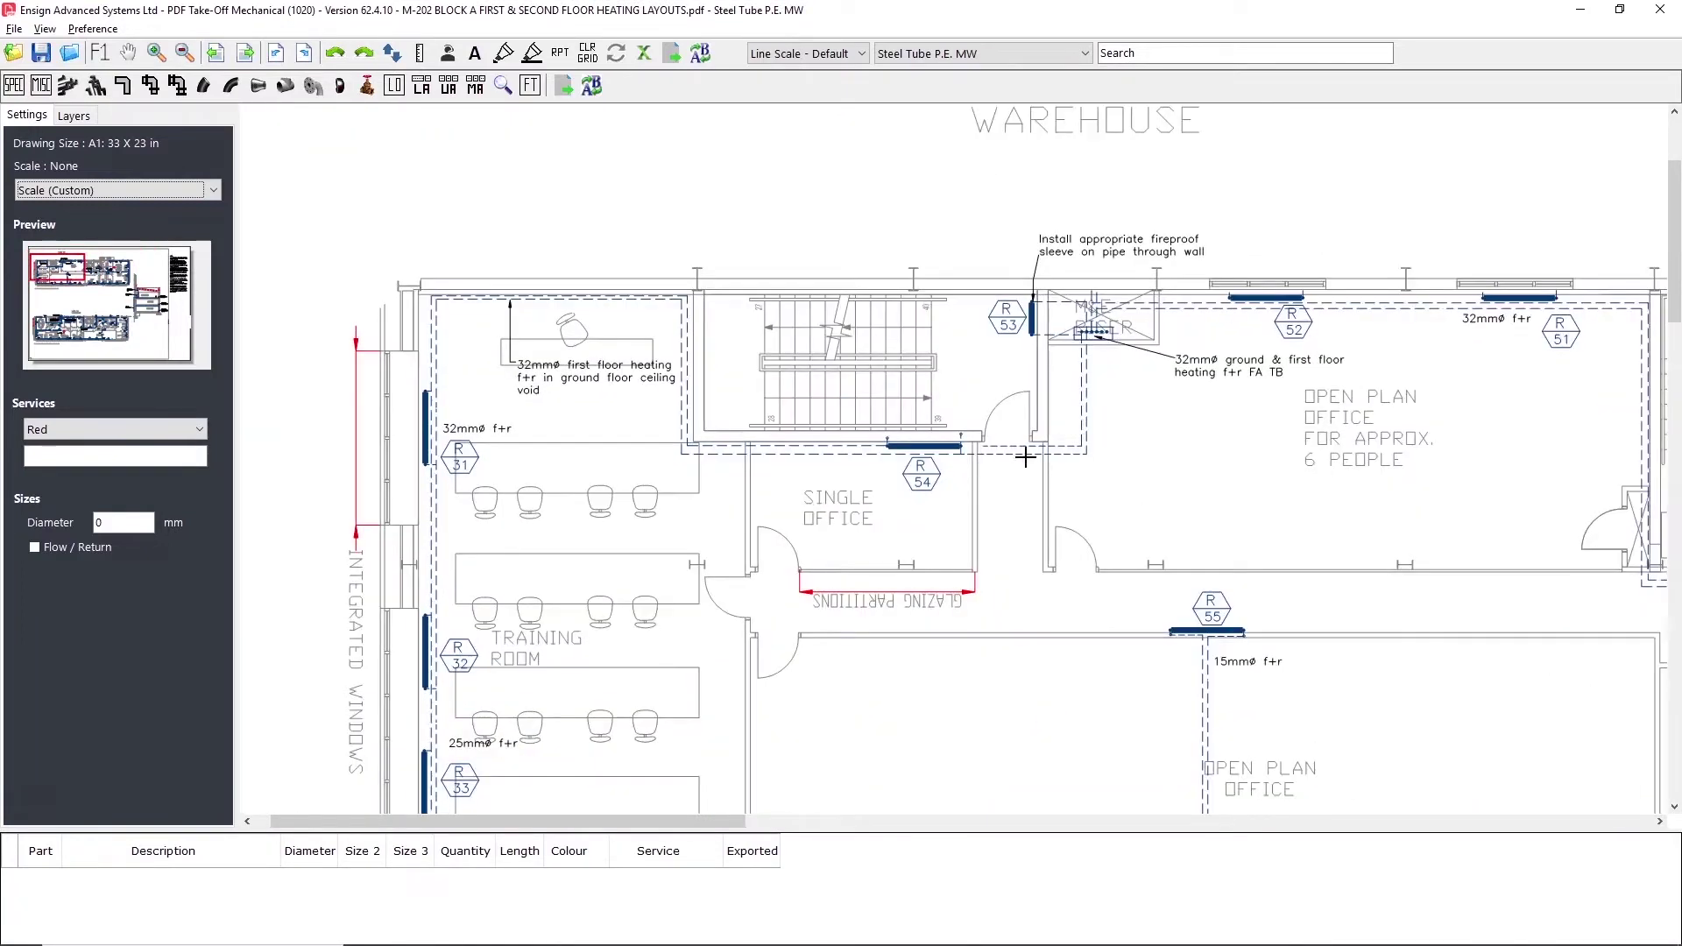
scroll(1025, 456, "up", 1)
scroll(962, 449, "up", 1)
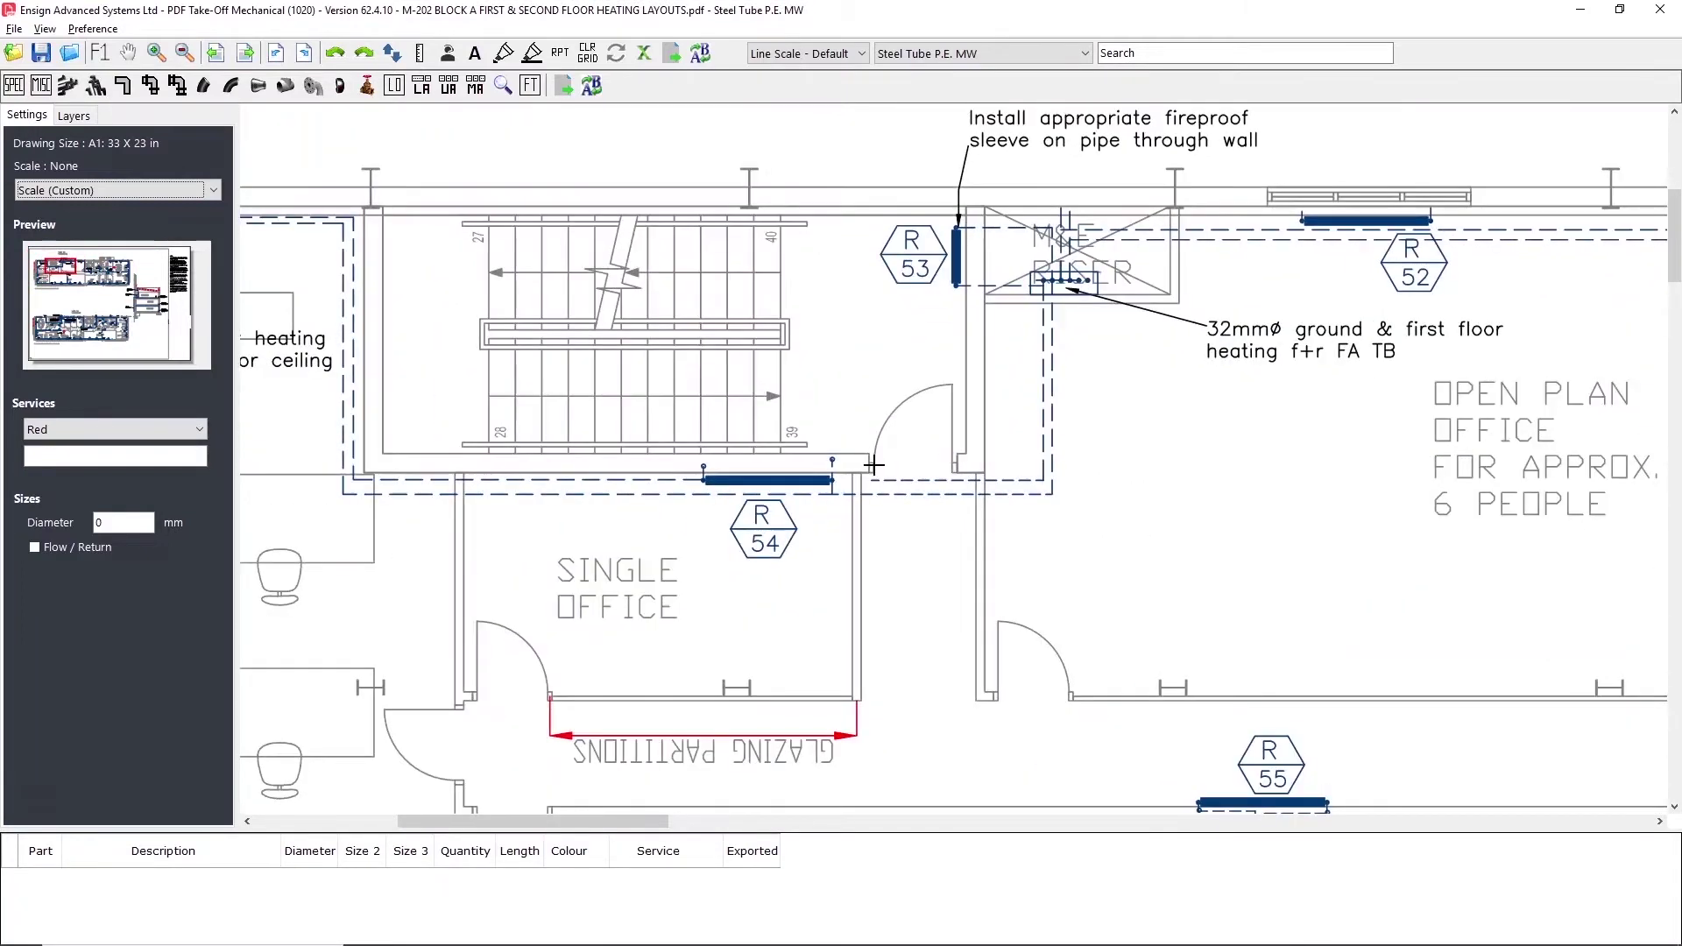
left_click(952, 464)
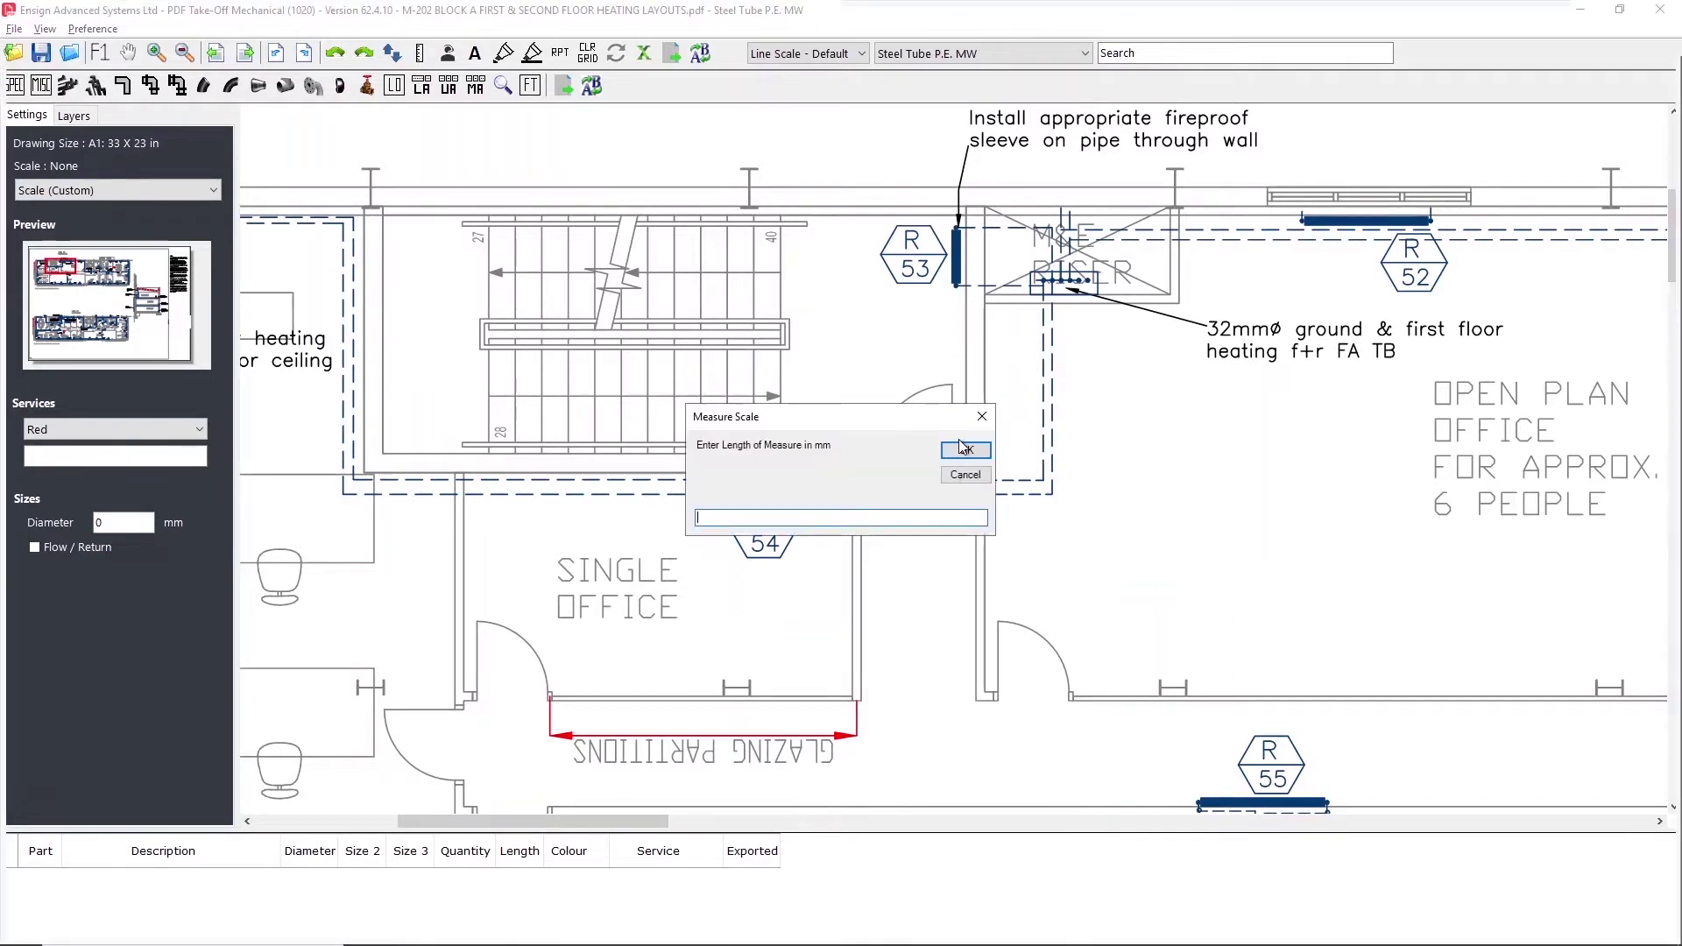
type("850")
key("Return")
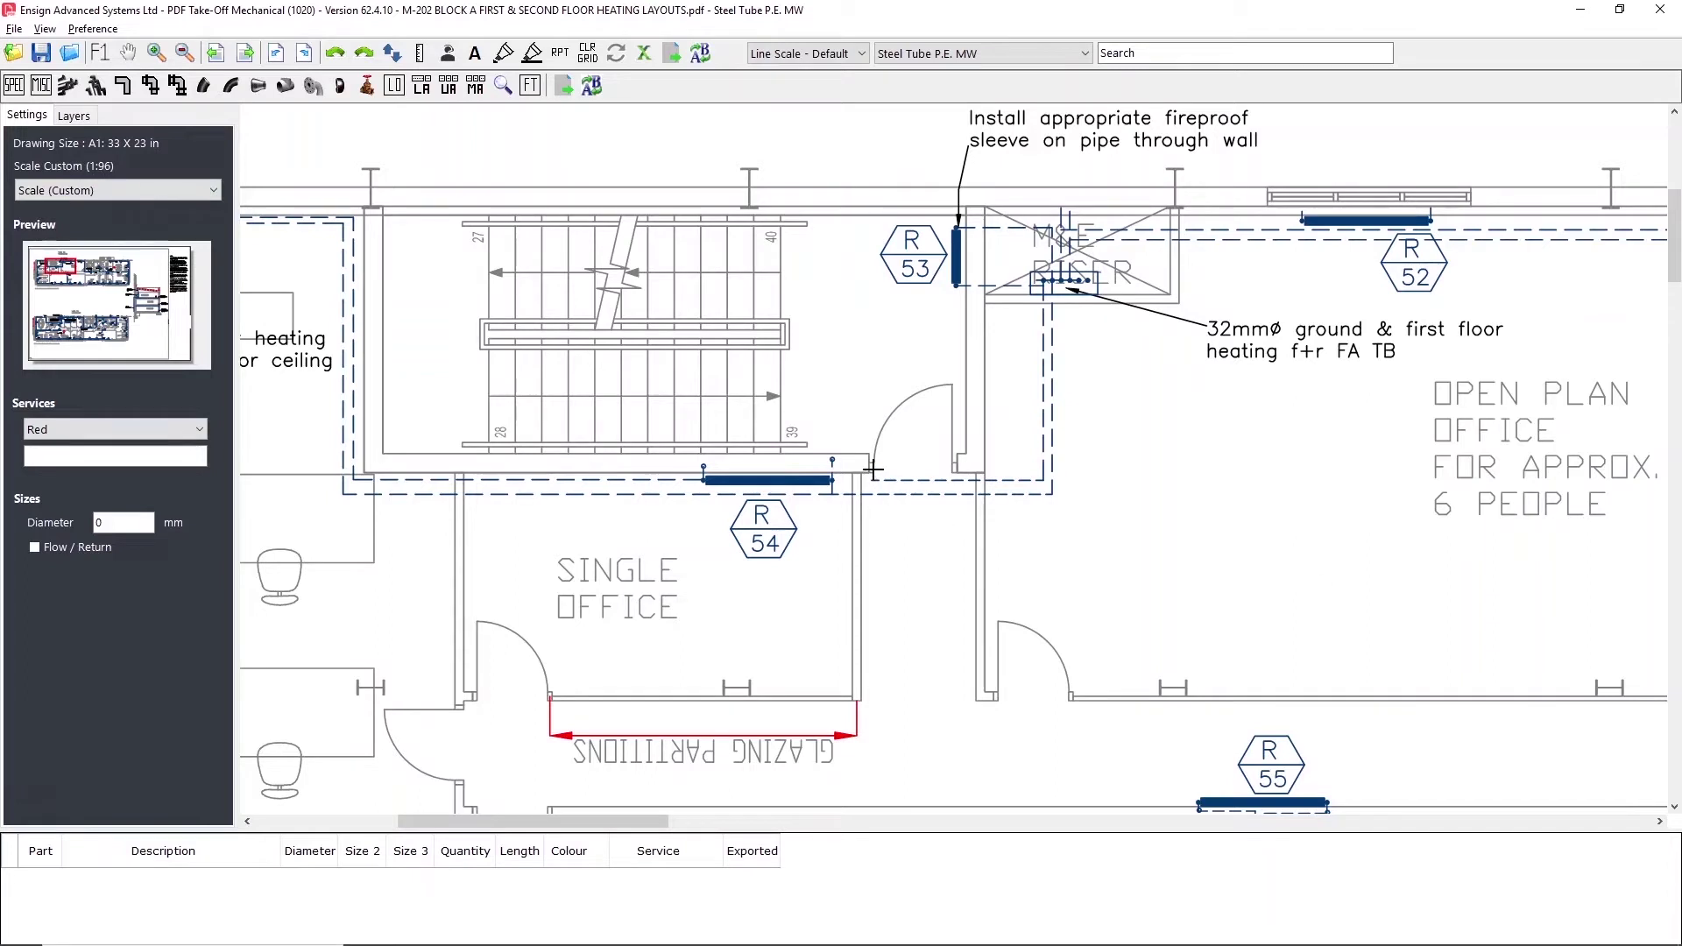
Measure the same door opening again for the custom scale, entering a length of 850 mm.
left_click(948, 475)
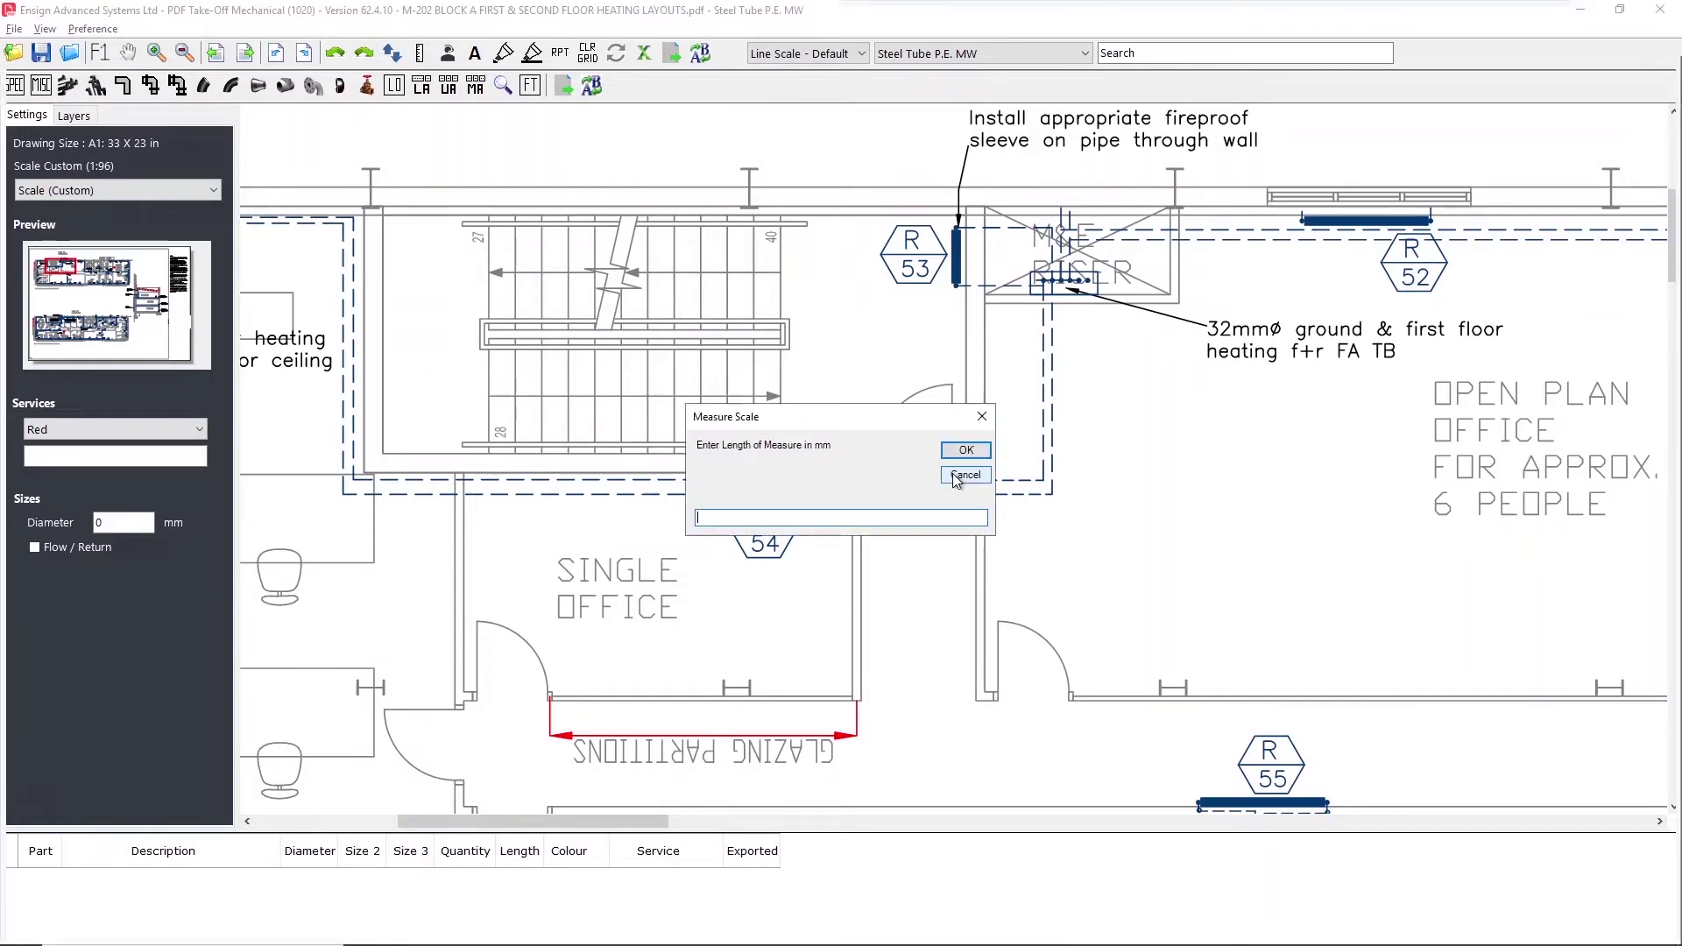
type("3900")
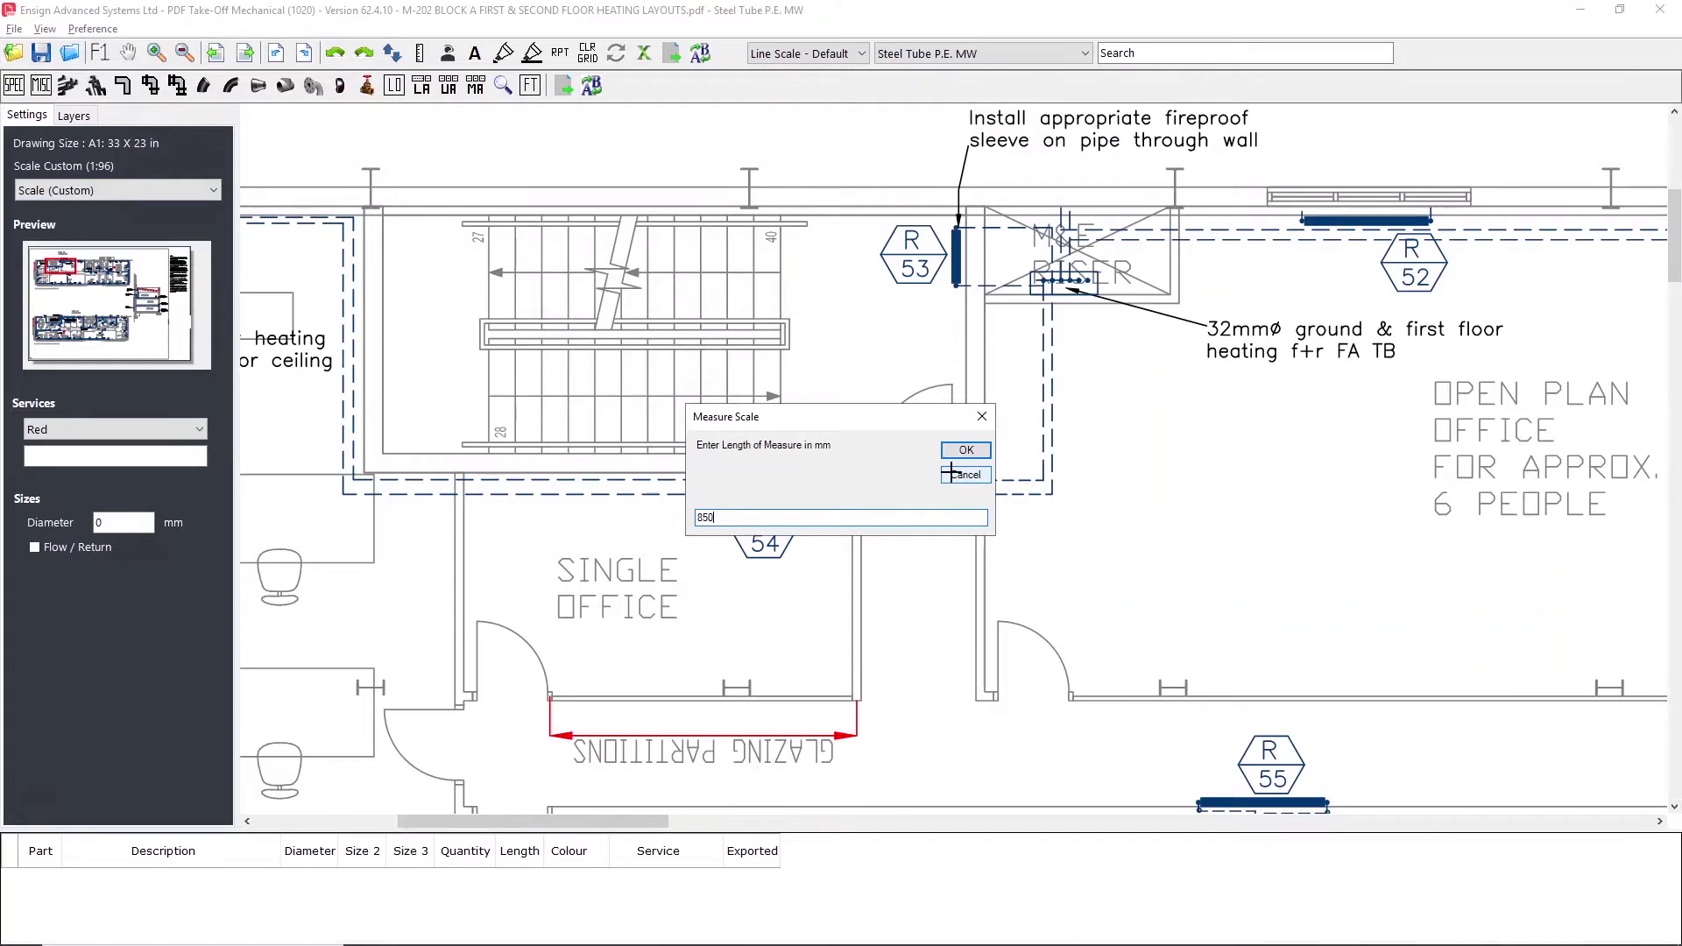
left_click(966, 449)
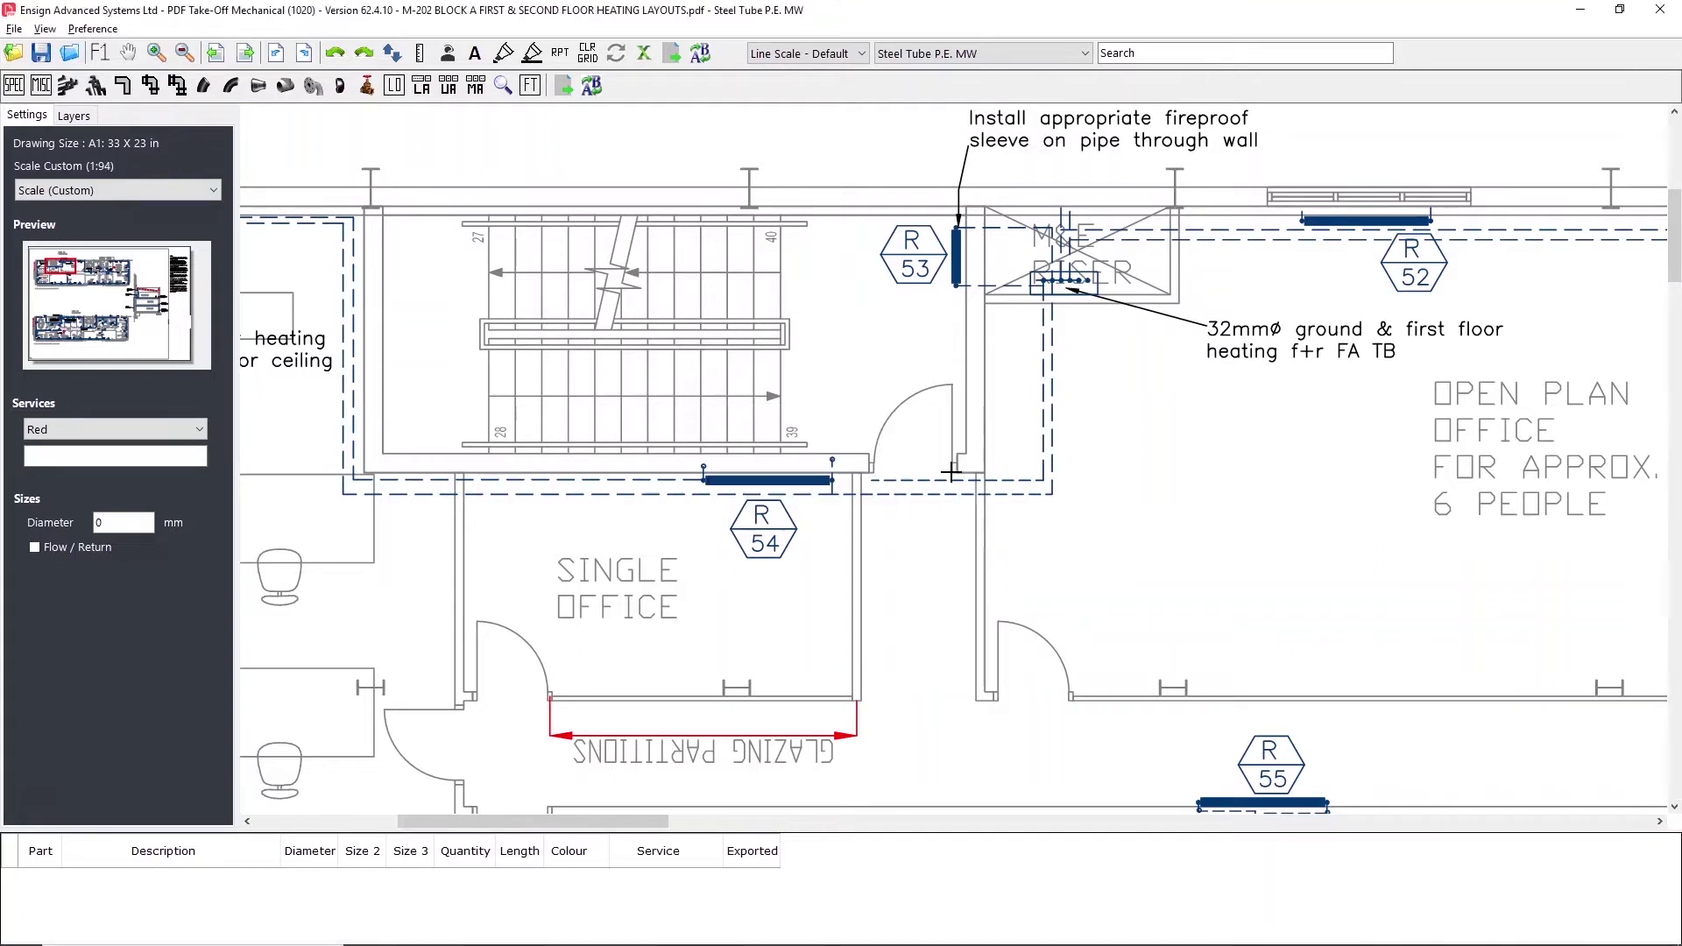
Set the drawing scale to 1:100 and name the Red service Heating.
left_click(133, 185)
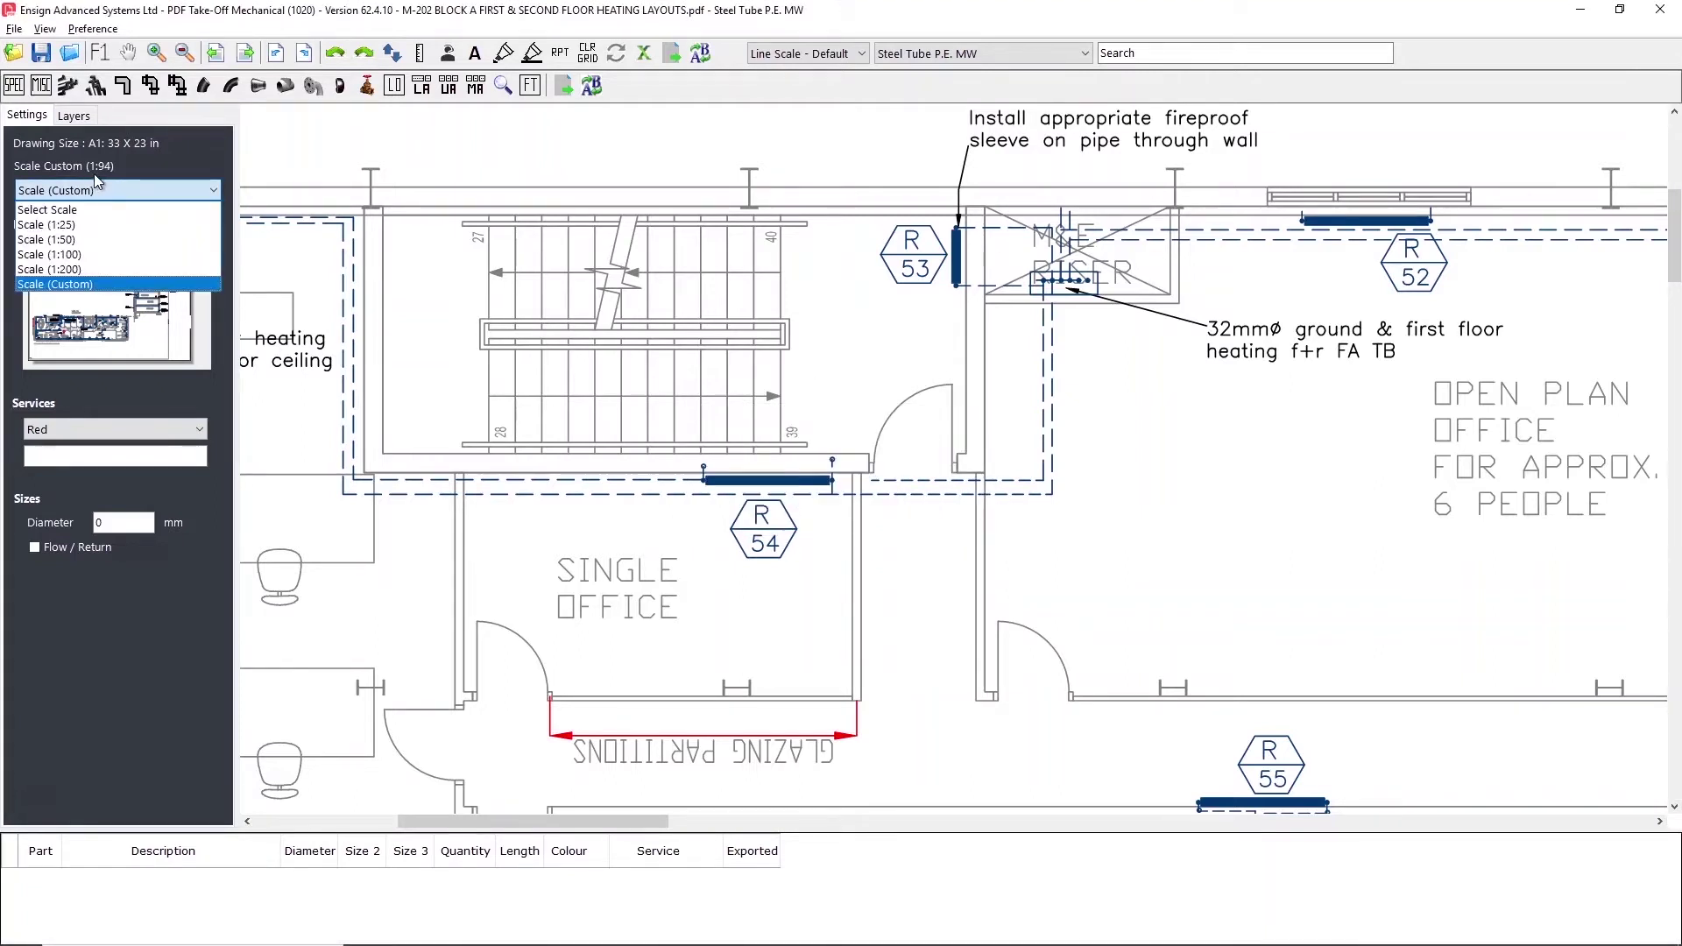
left_click(96, 260)
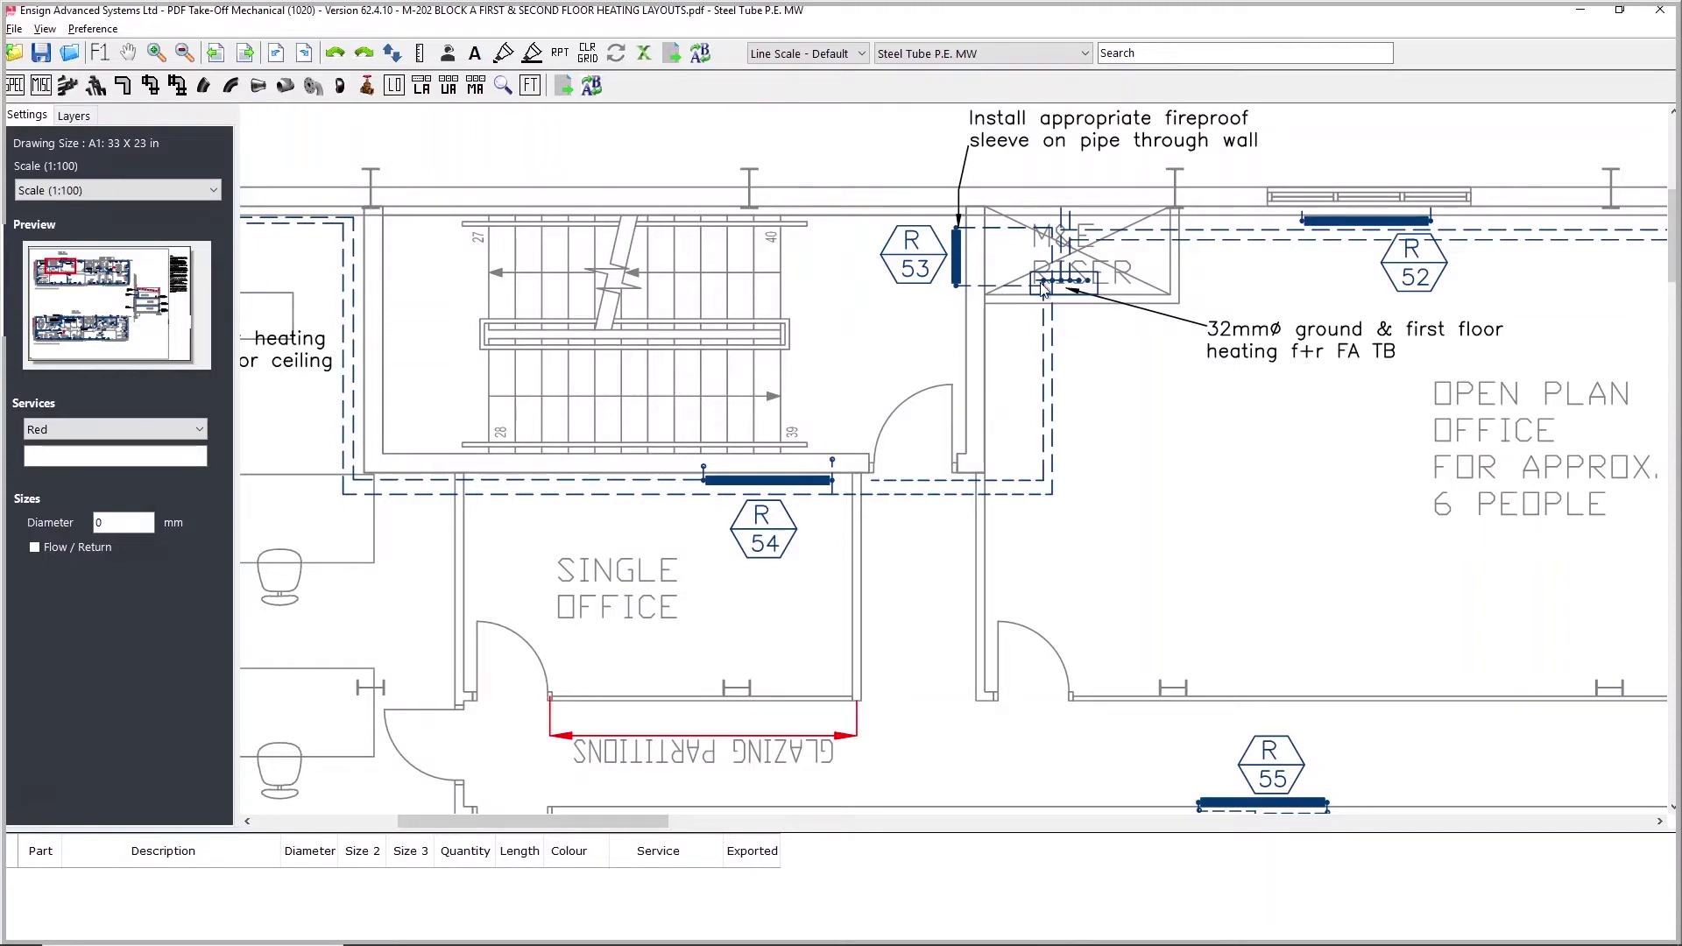
left_click(125, 428)
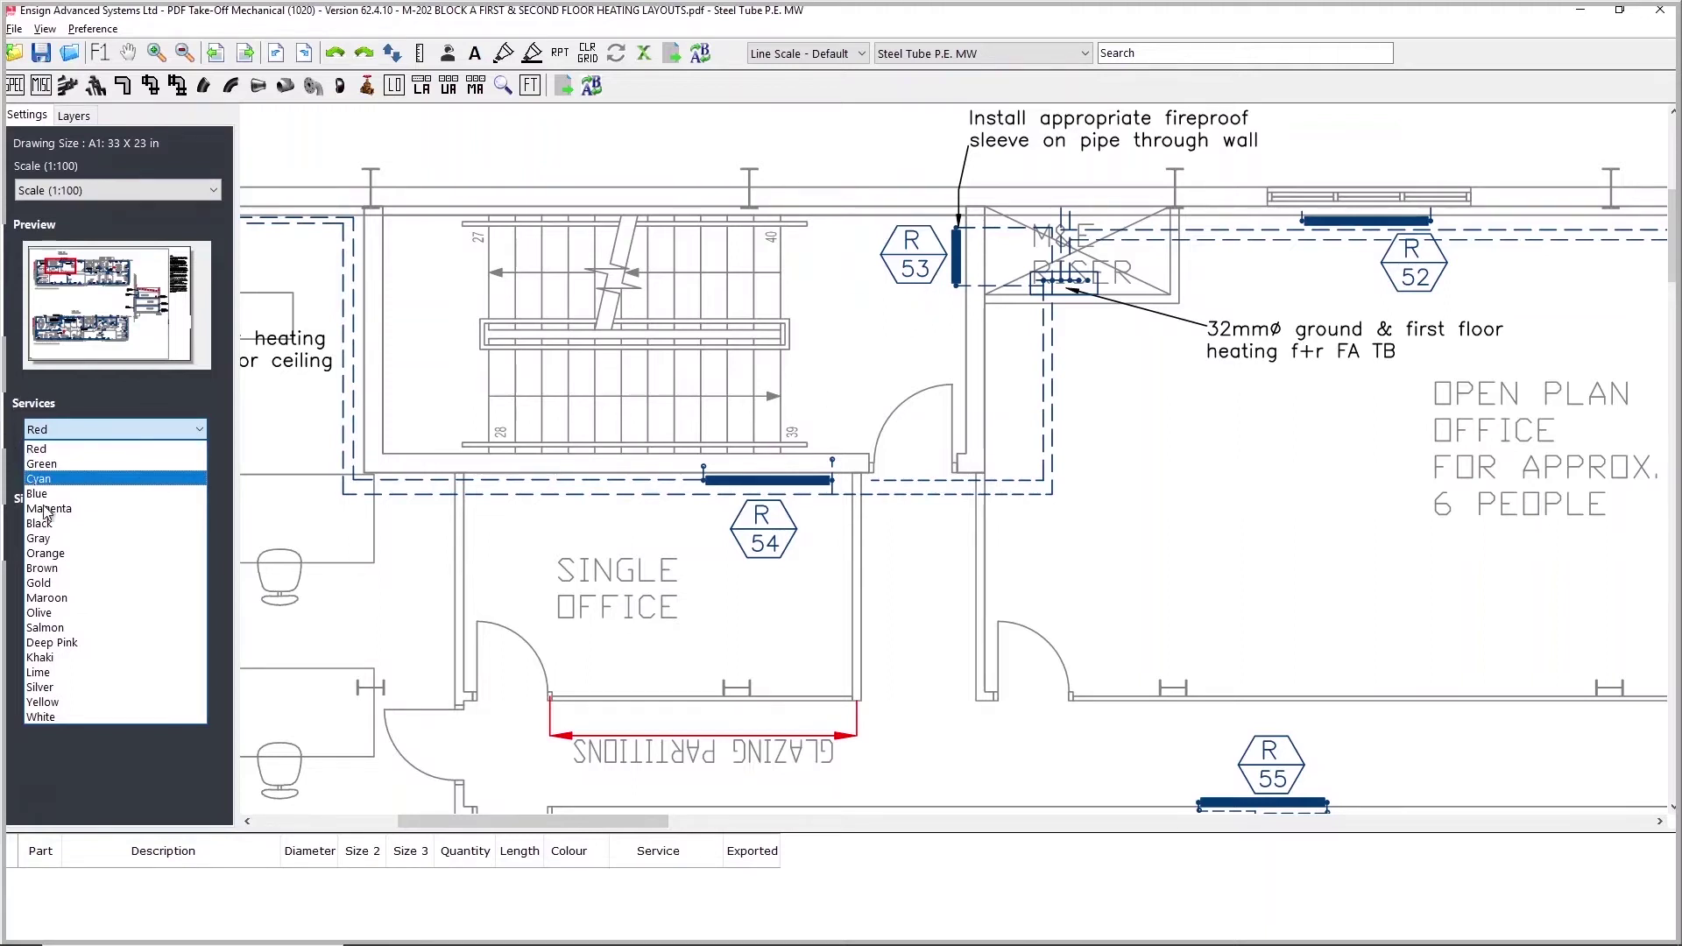
left_click(59, 450)
left_click(89, 456)
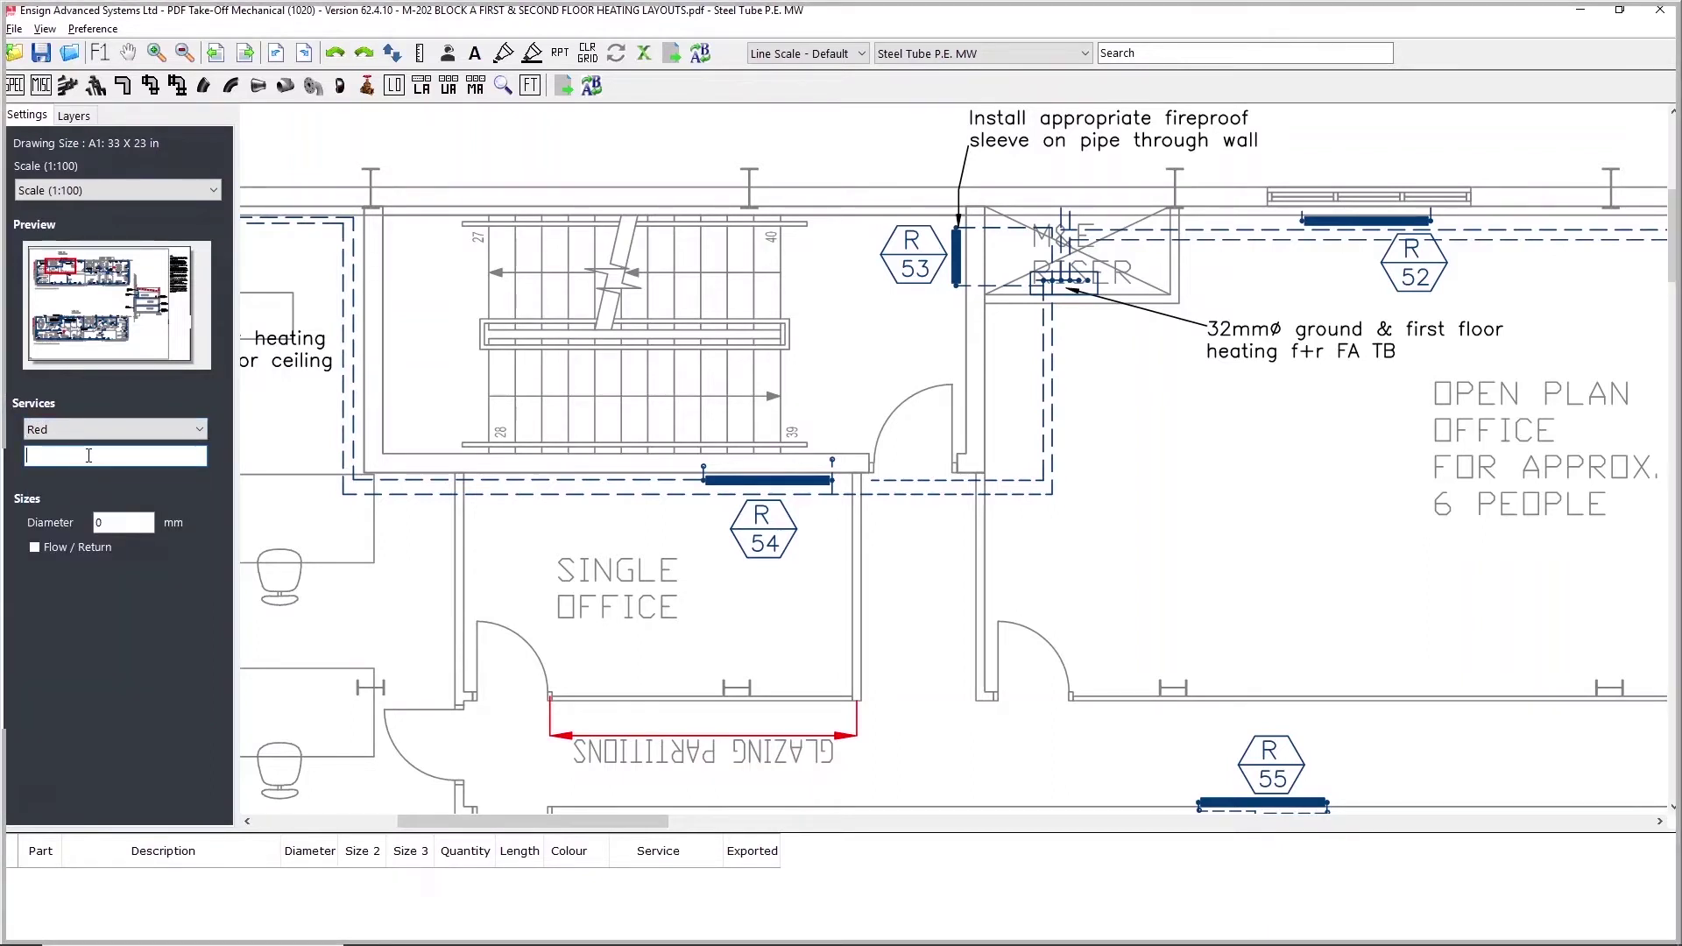
type("Heating")
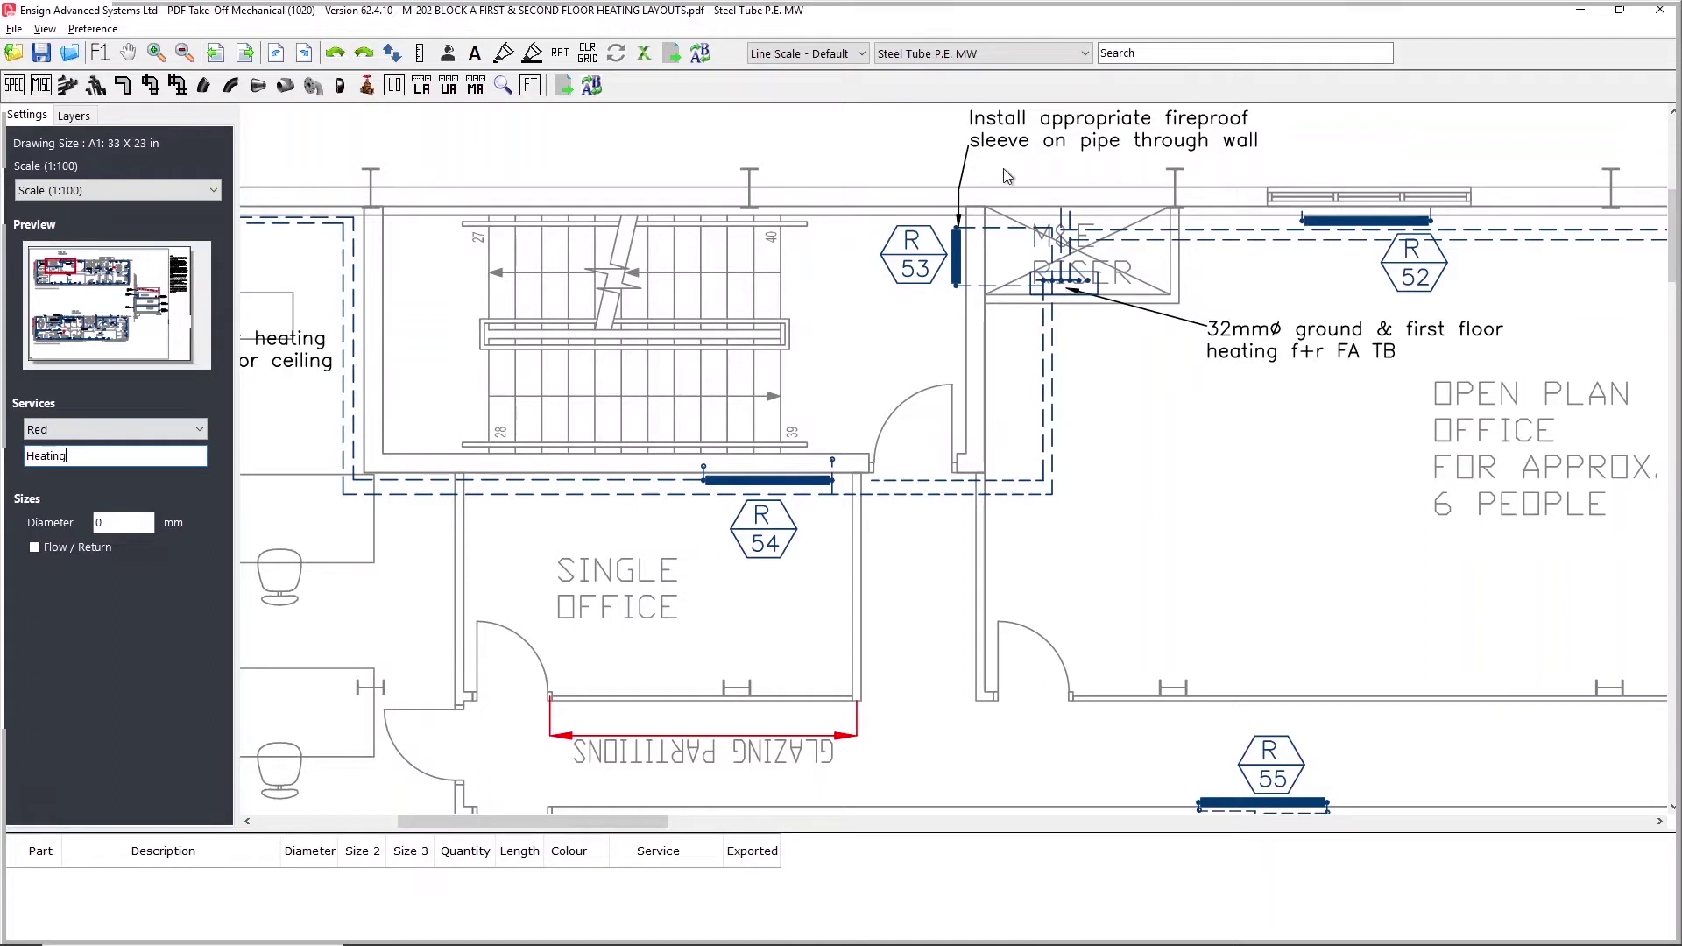
left_click(1070, 58)
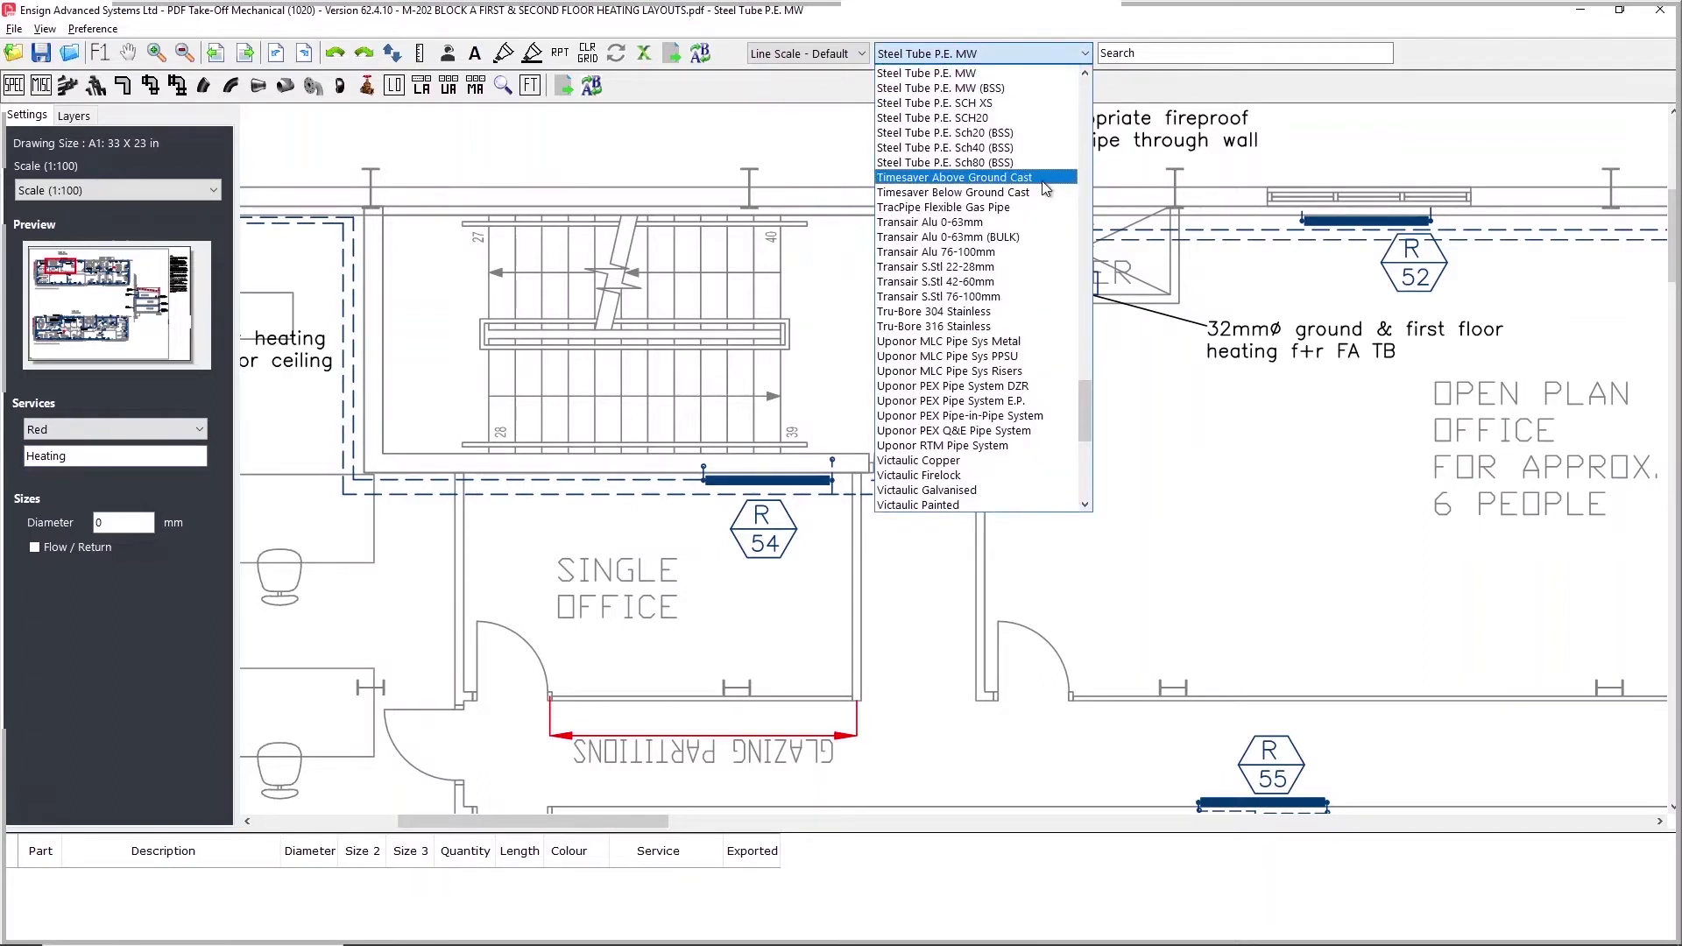
scroll(1043, 180, "up", 2)
scroll(1042, 181, "down", 3)
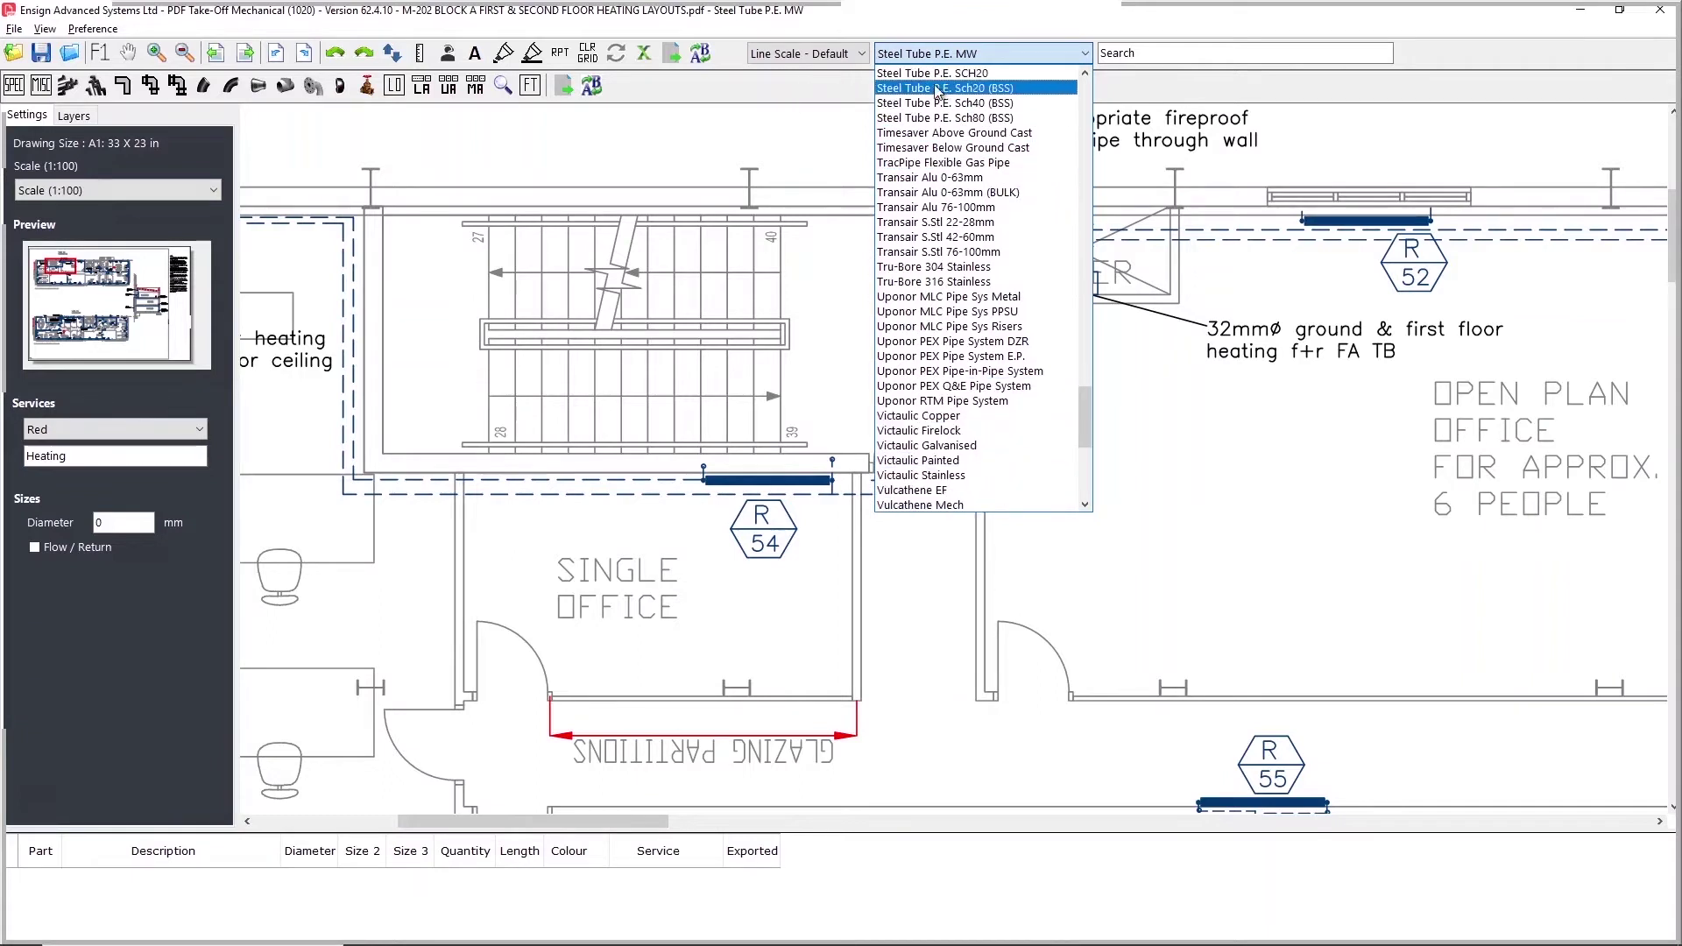
left_click(719, 86)
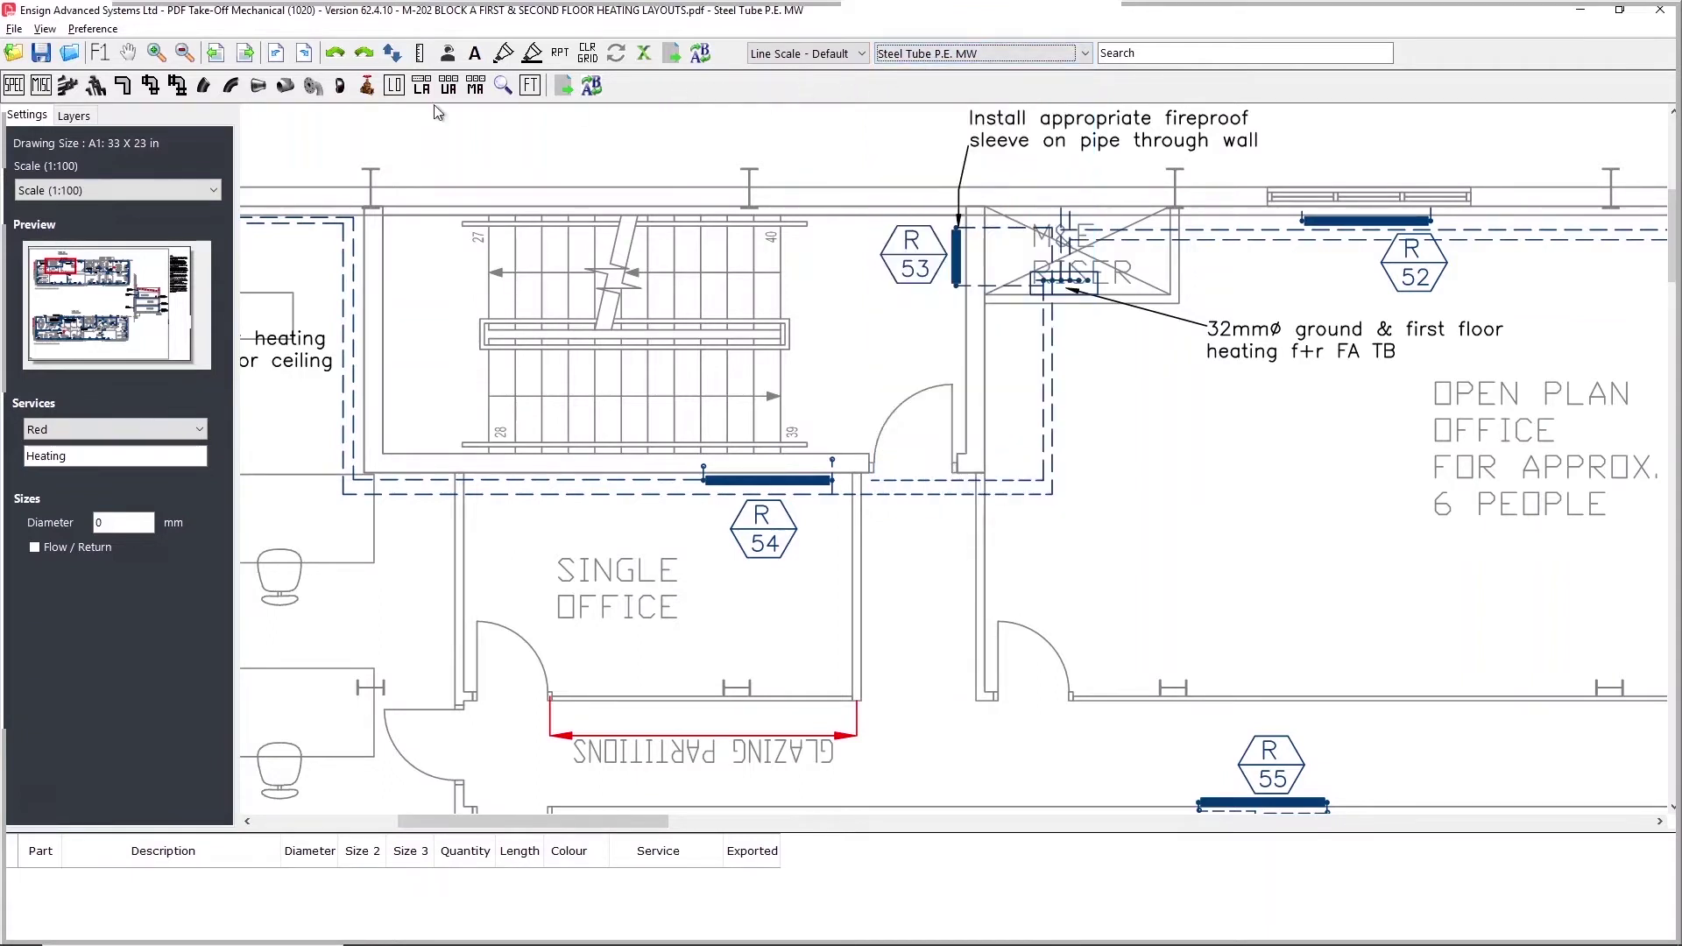
Mark the Crane+Steel Tube S.S. MW specification as a favourite and limit the specification selection to favourites.
left_click(13, 87)
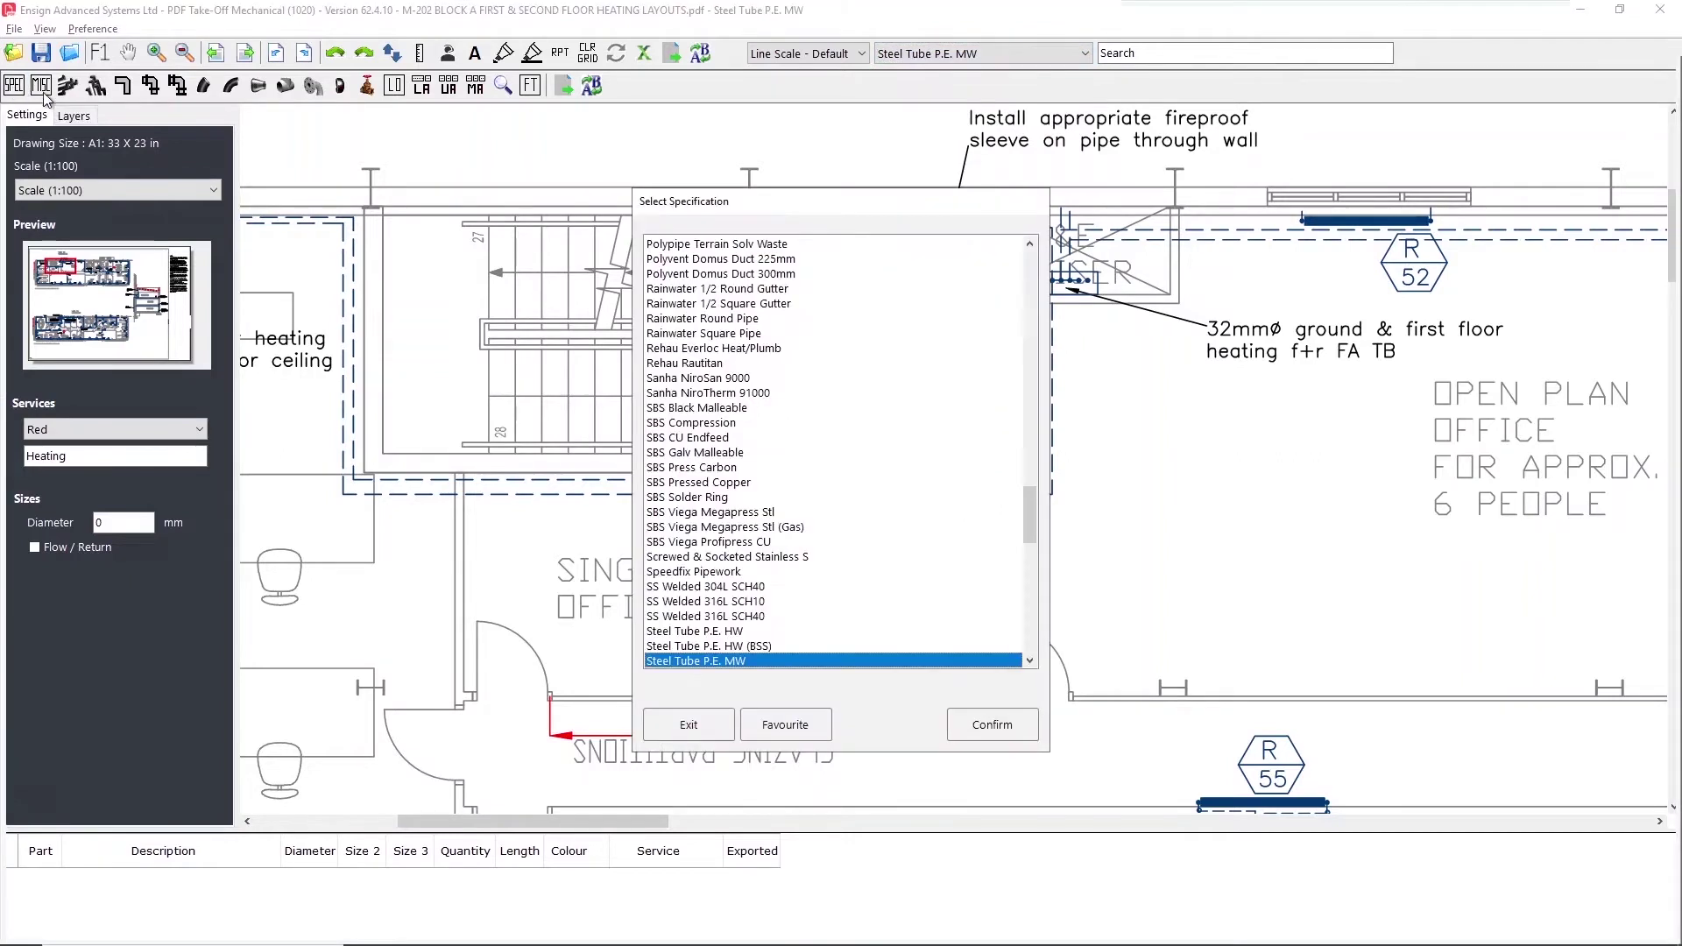
left_click_drag(1030, 511, 1041, 291)
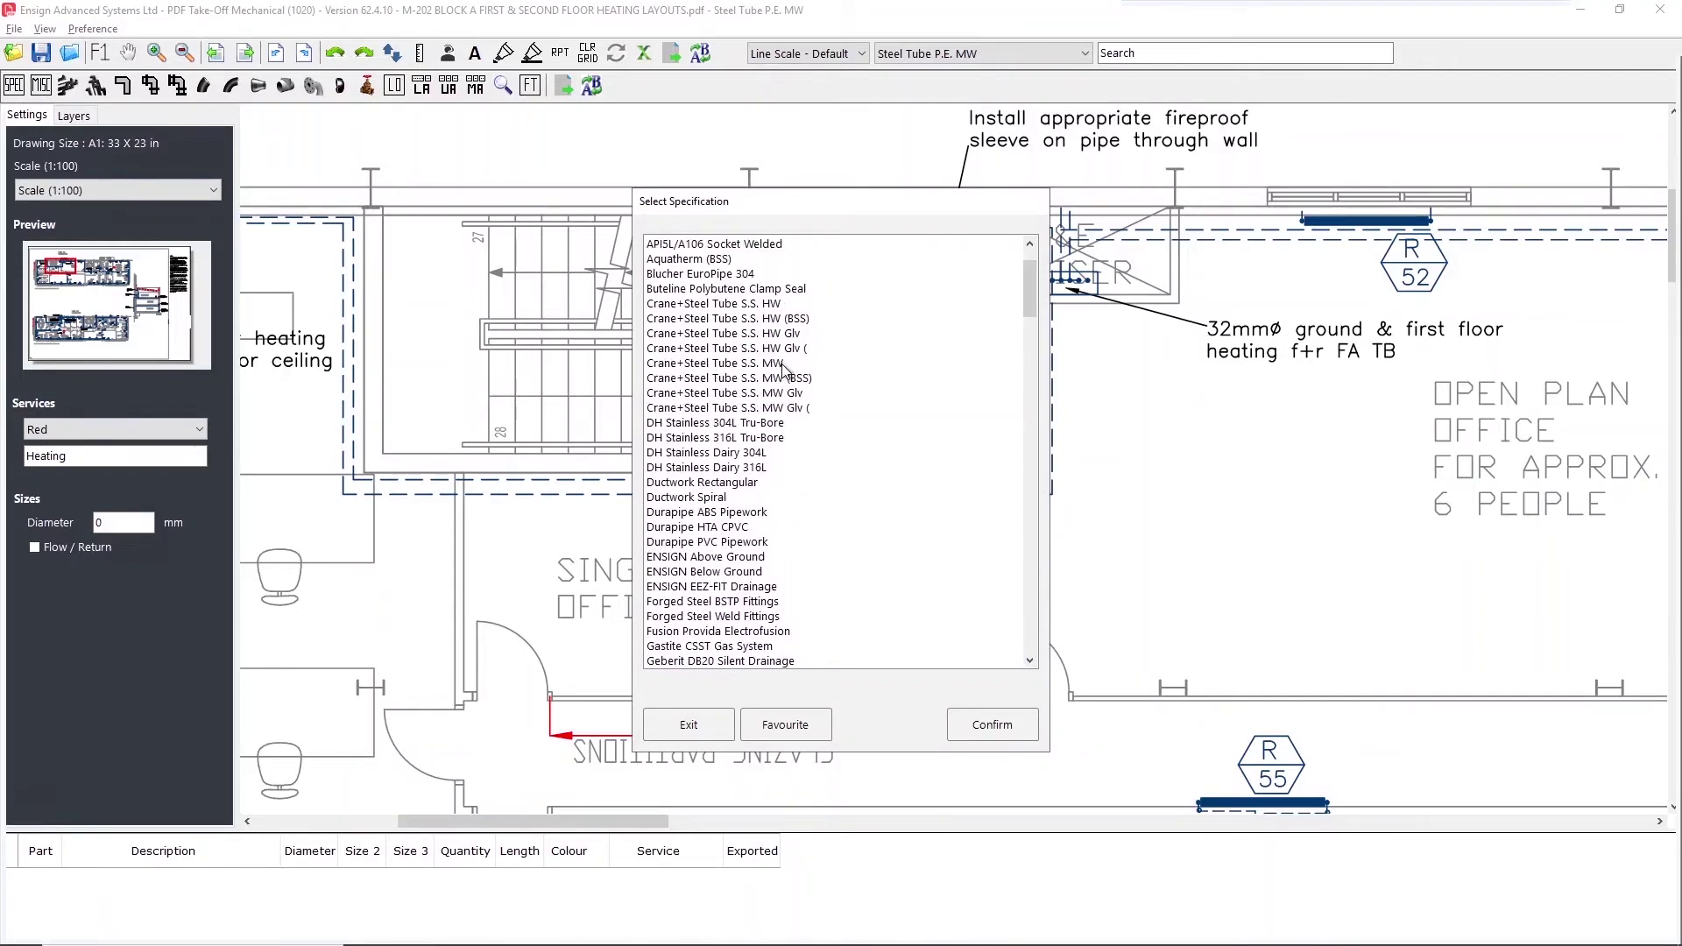
left_click(784, 363)
left_click(779, 728)
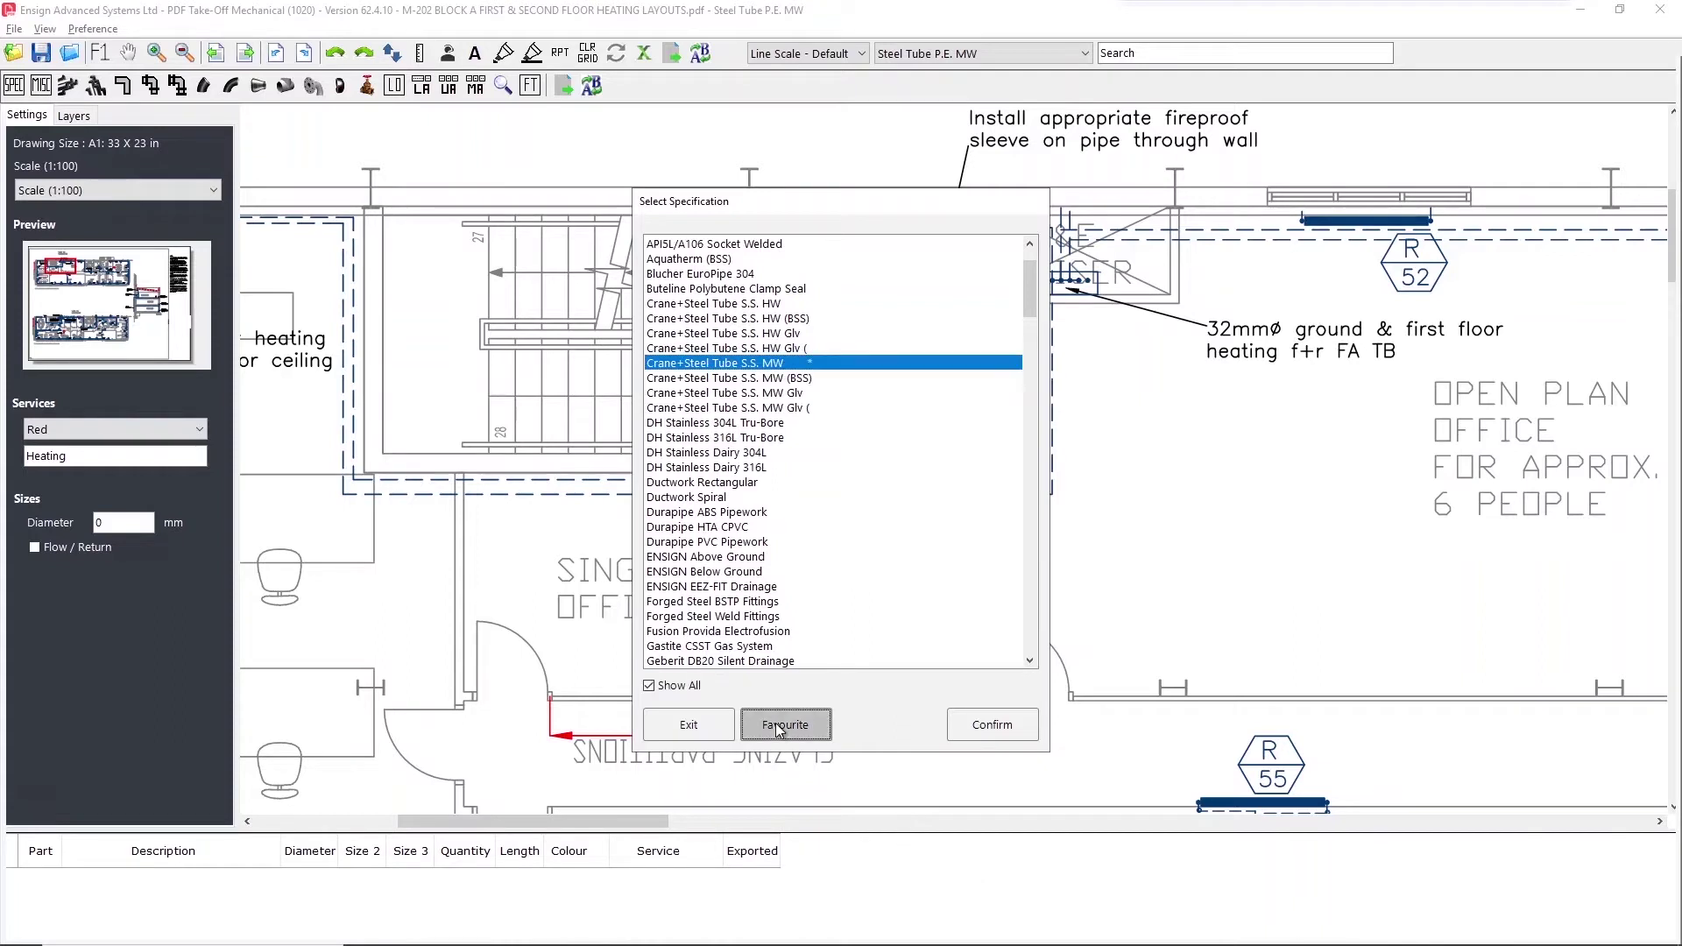
left_click(684, 687)
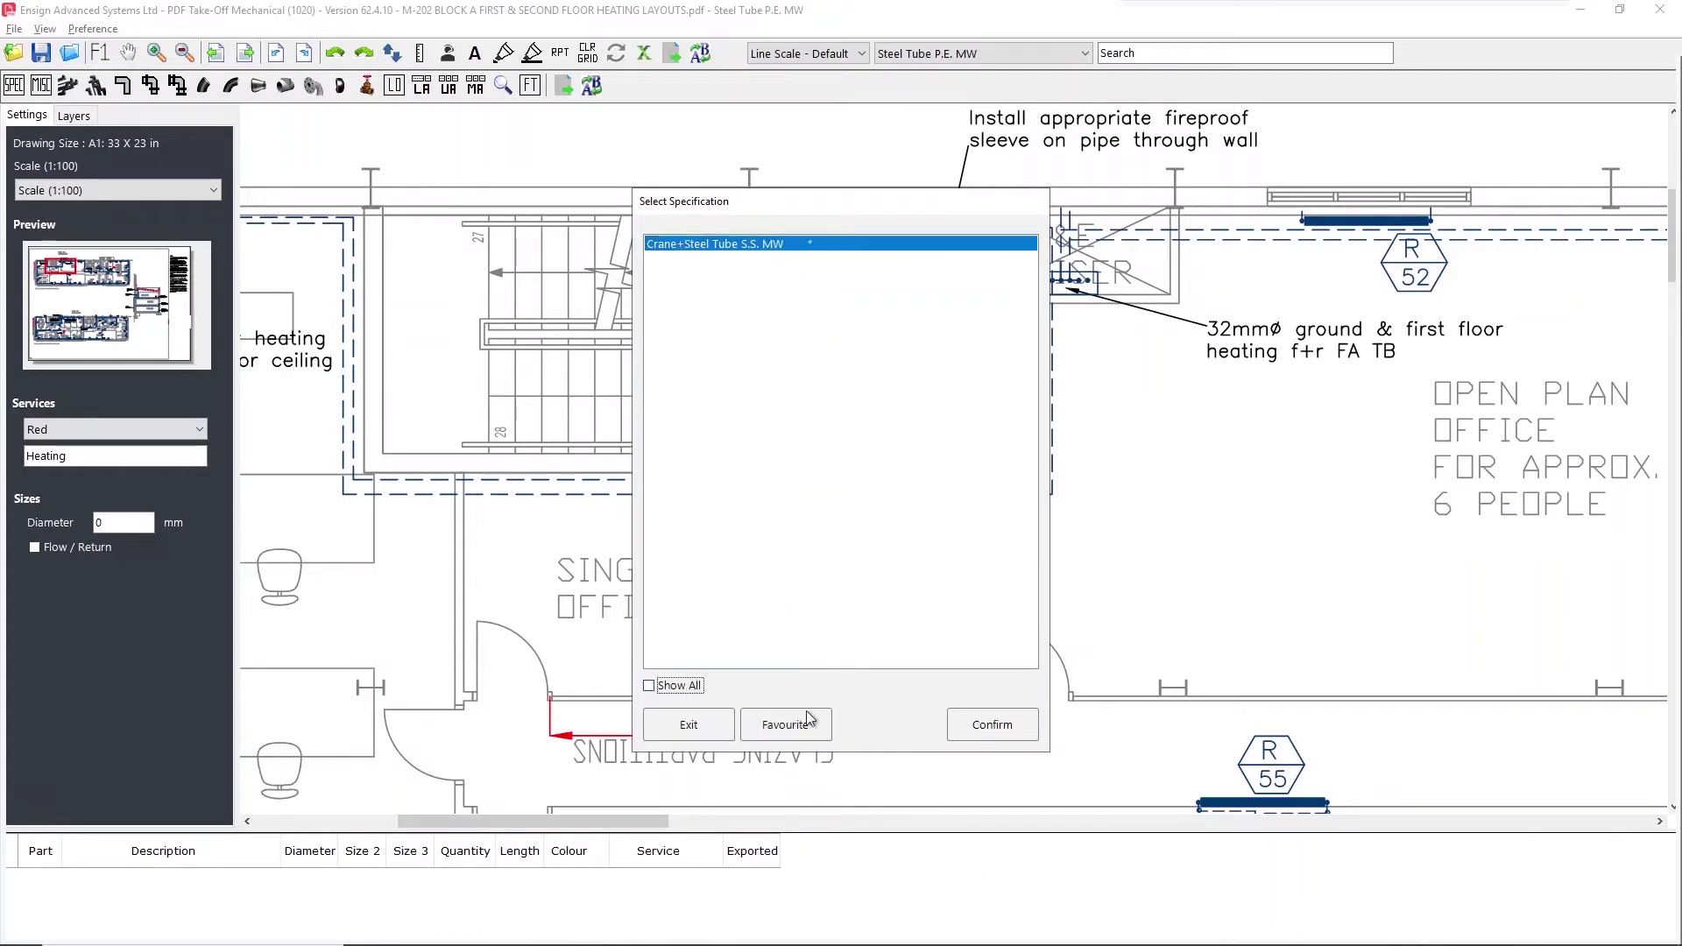
left_click(692, 724)
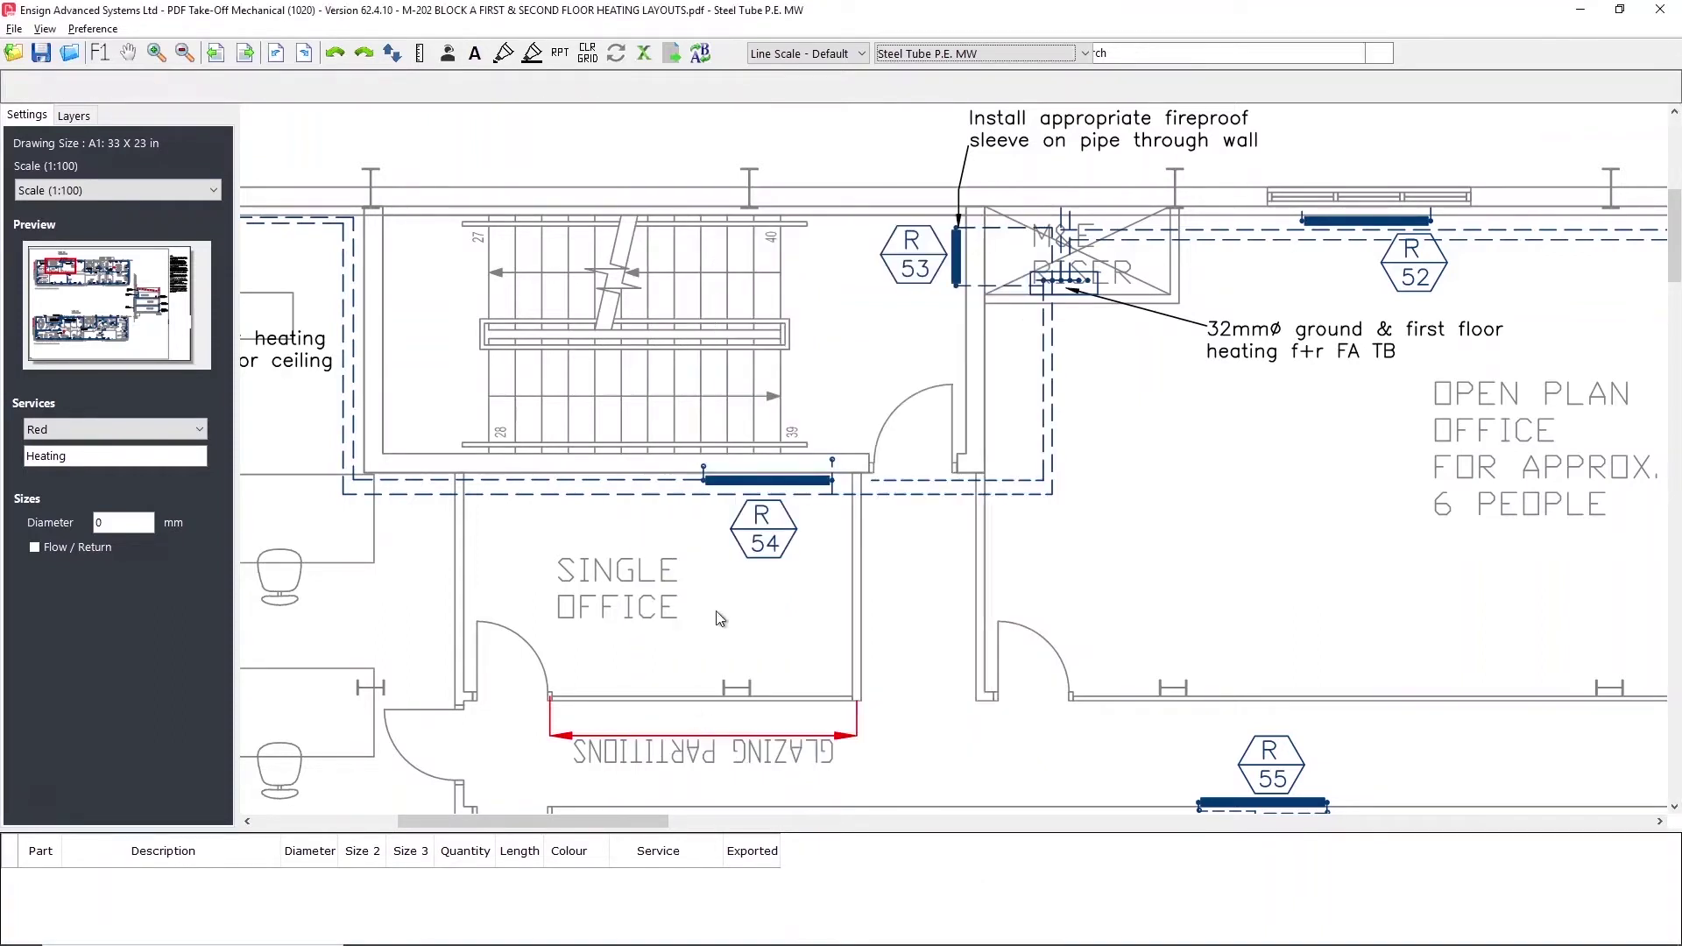
Select the favourite Crane+Steel Tube S.S. MW as the active pipework specification.
left_click(1054, 55)
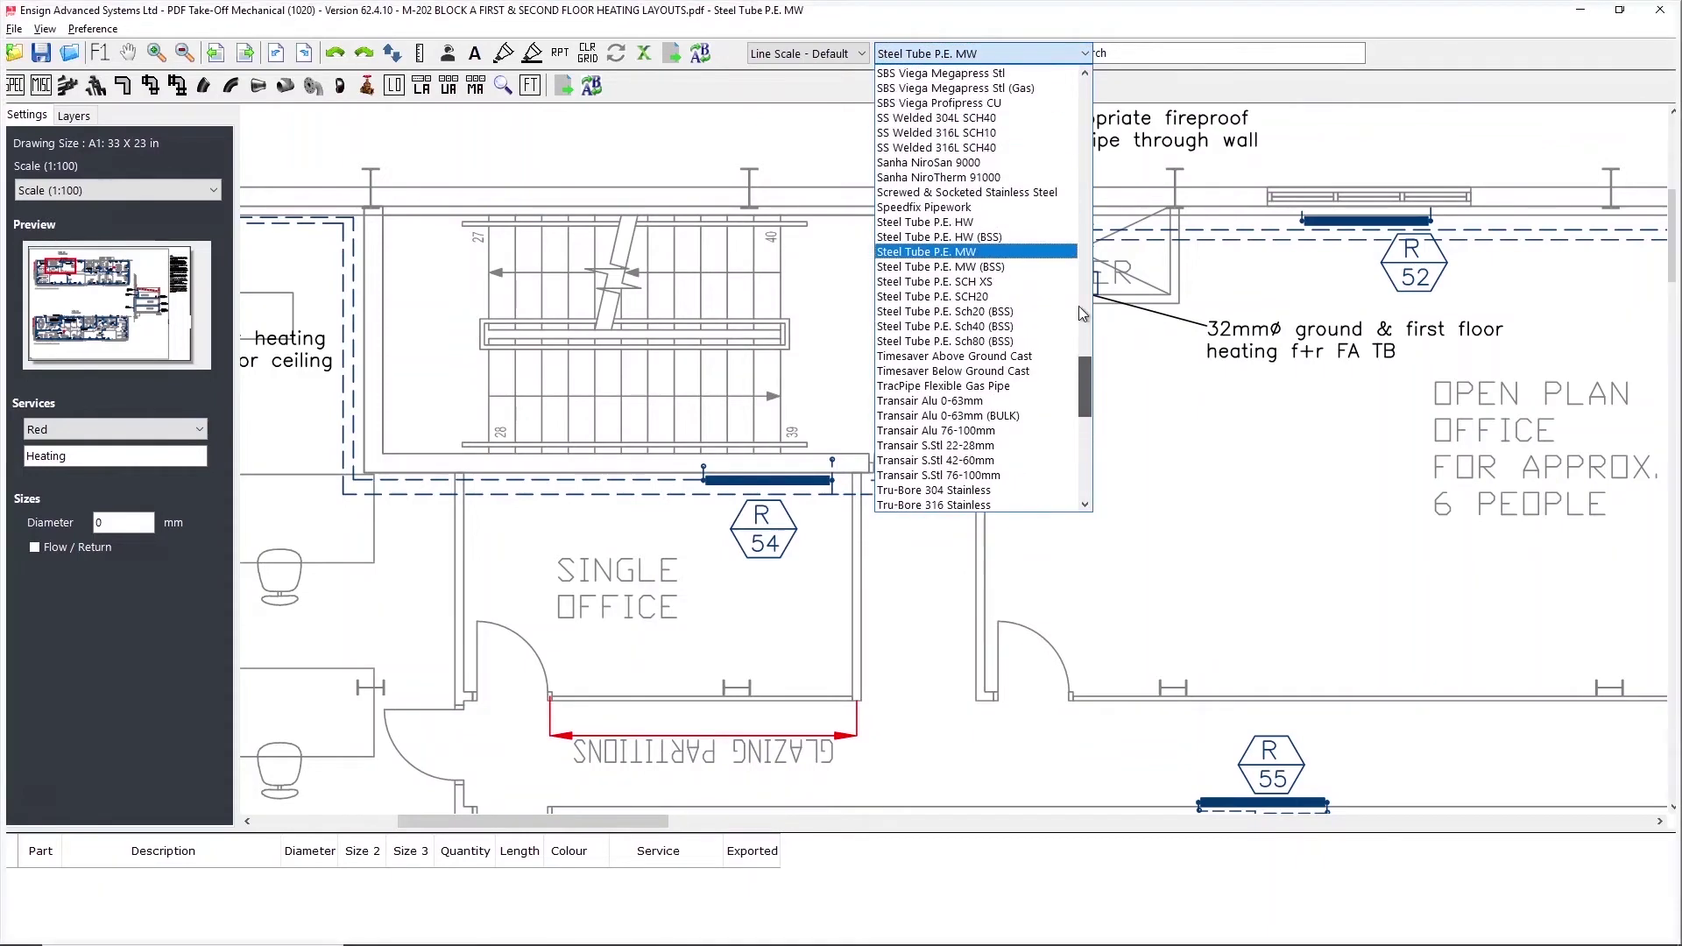
scroll(1083, 314, "up", 15)
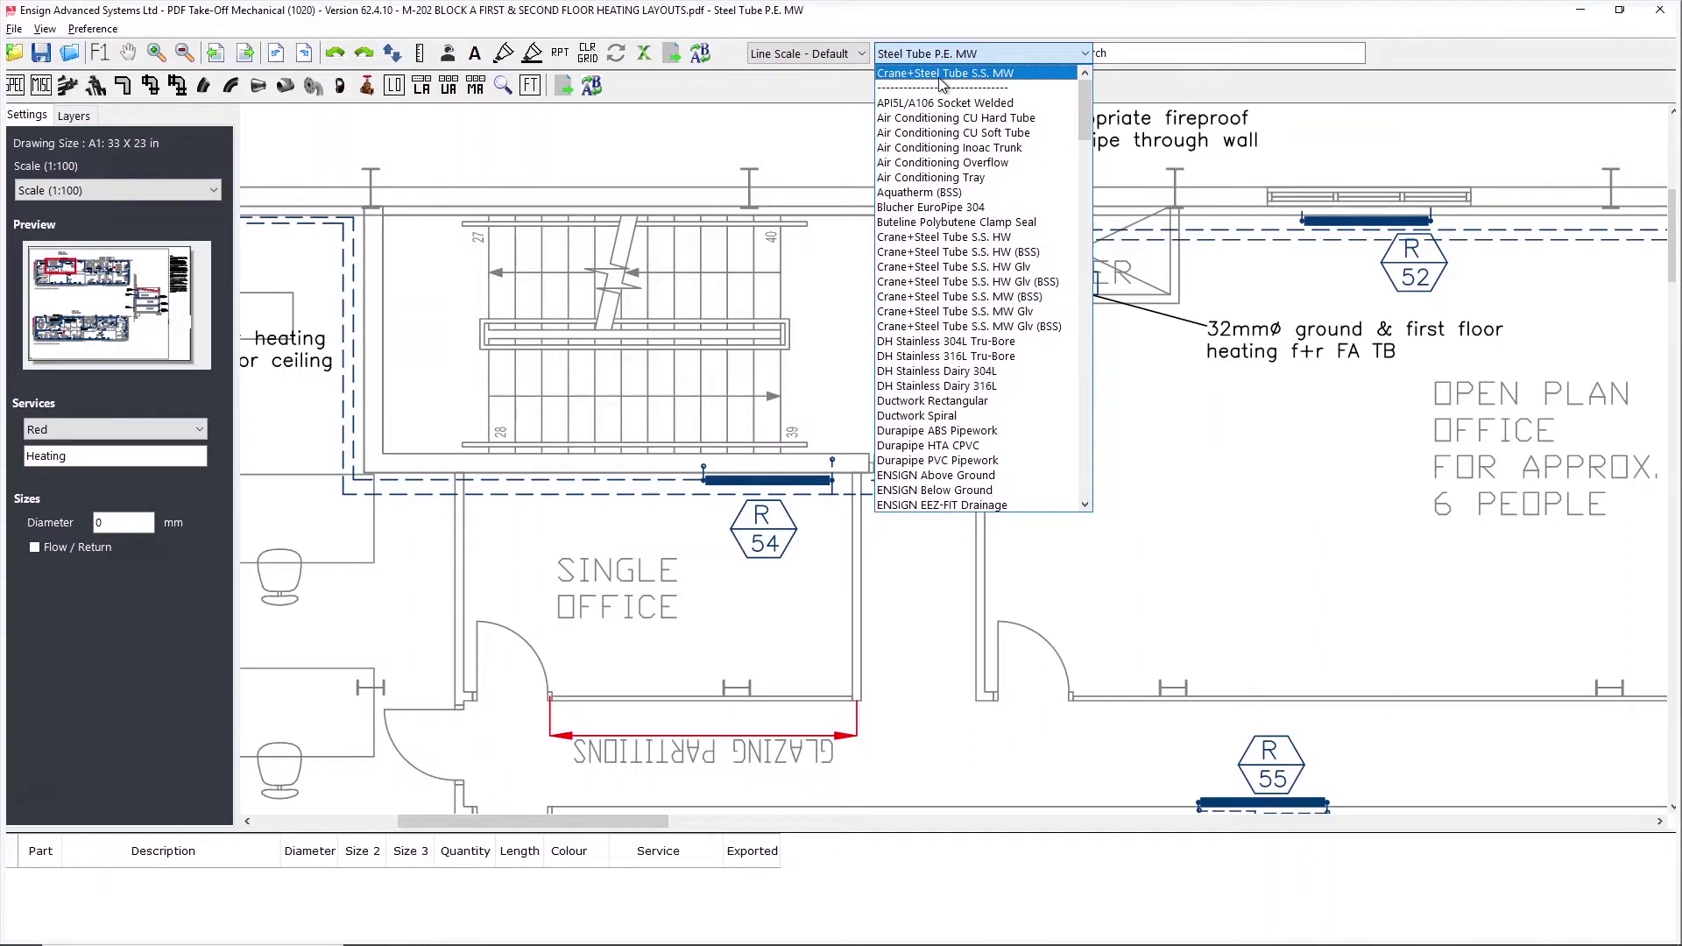
left_click(940, 75)
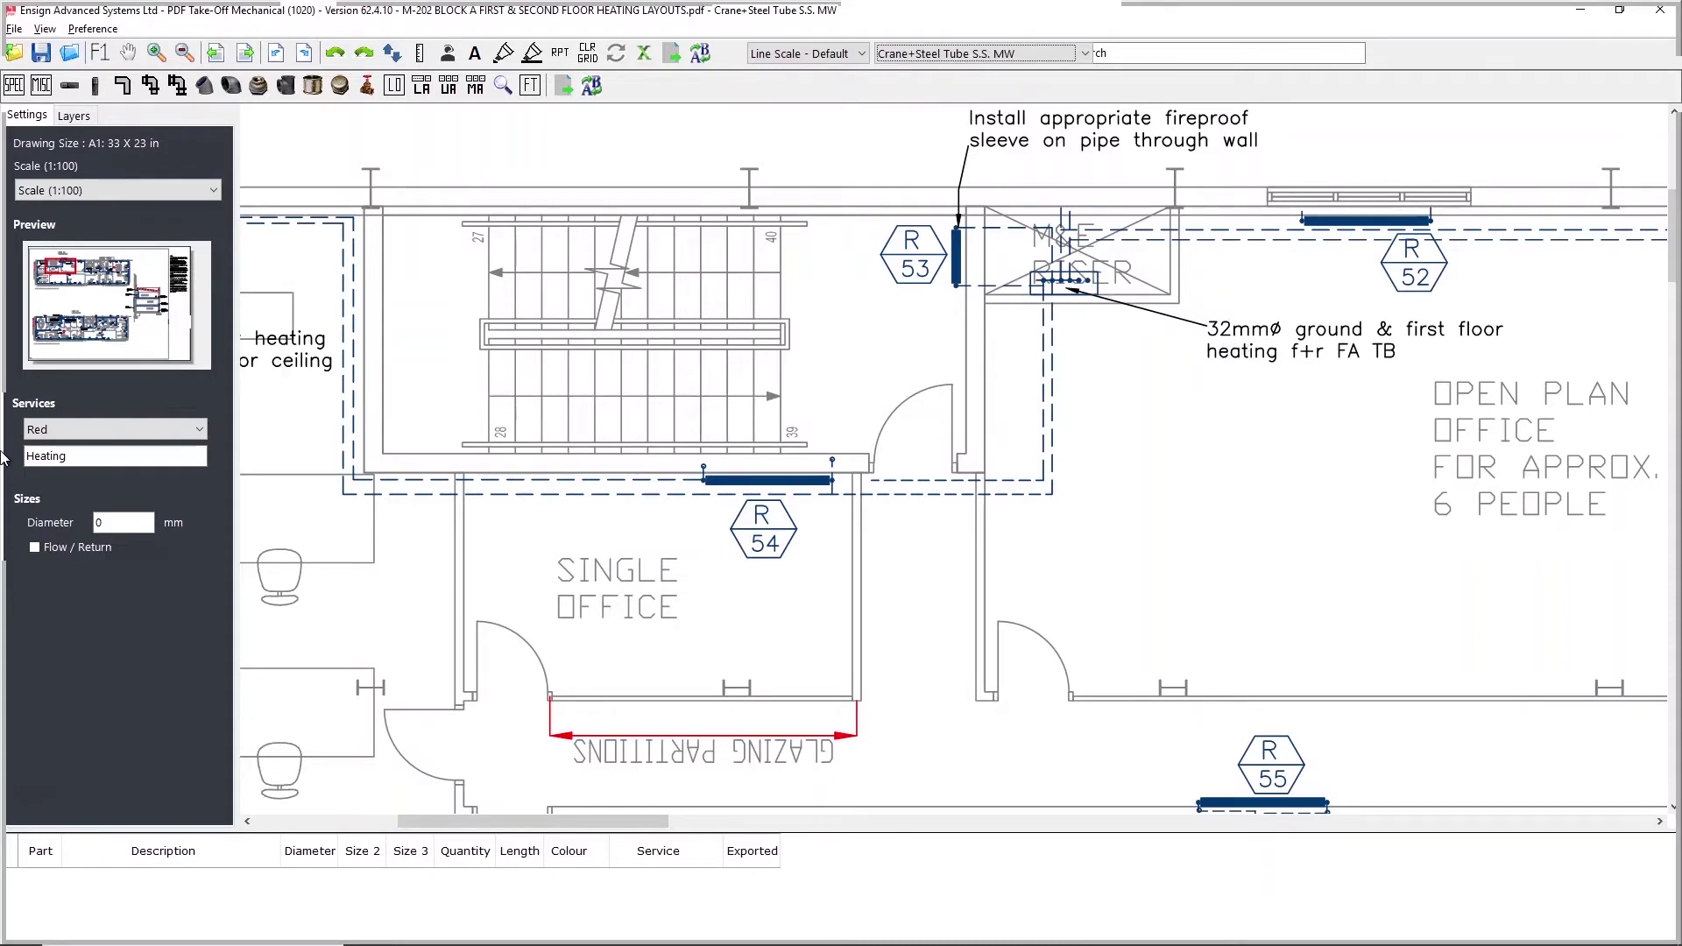
Set the pipe diameter to 32 mm and enable Flow / Return with a 32 mm return.
double_click(111, 523)
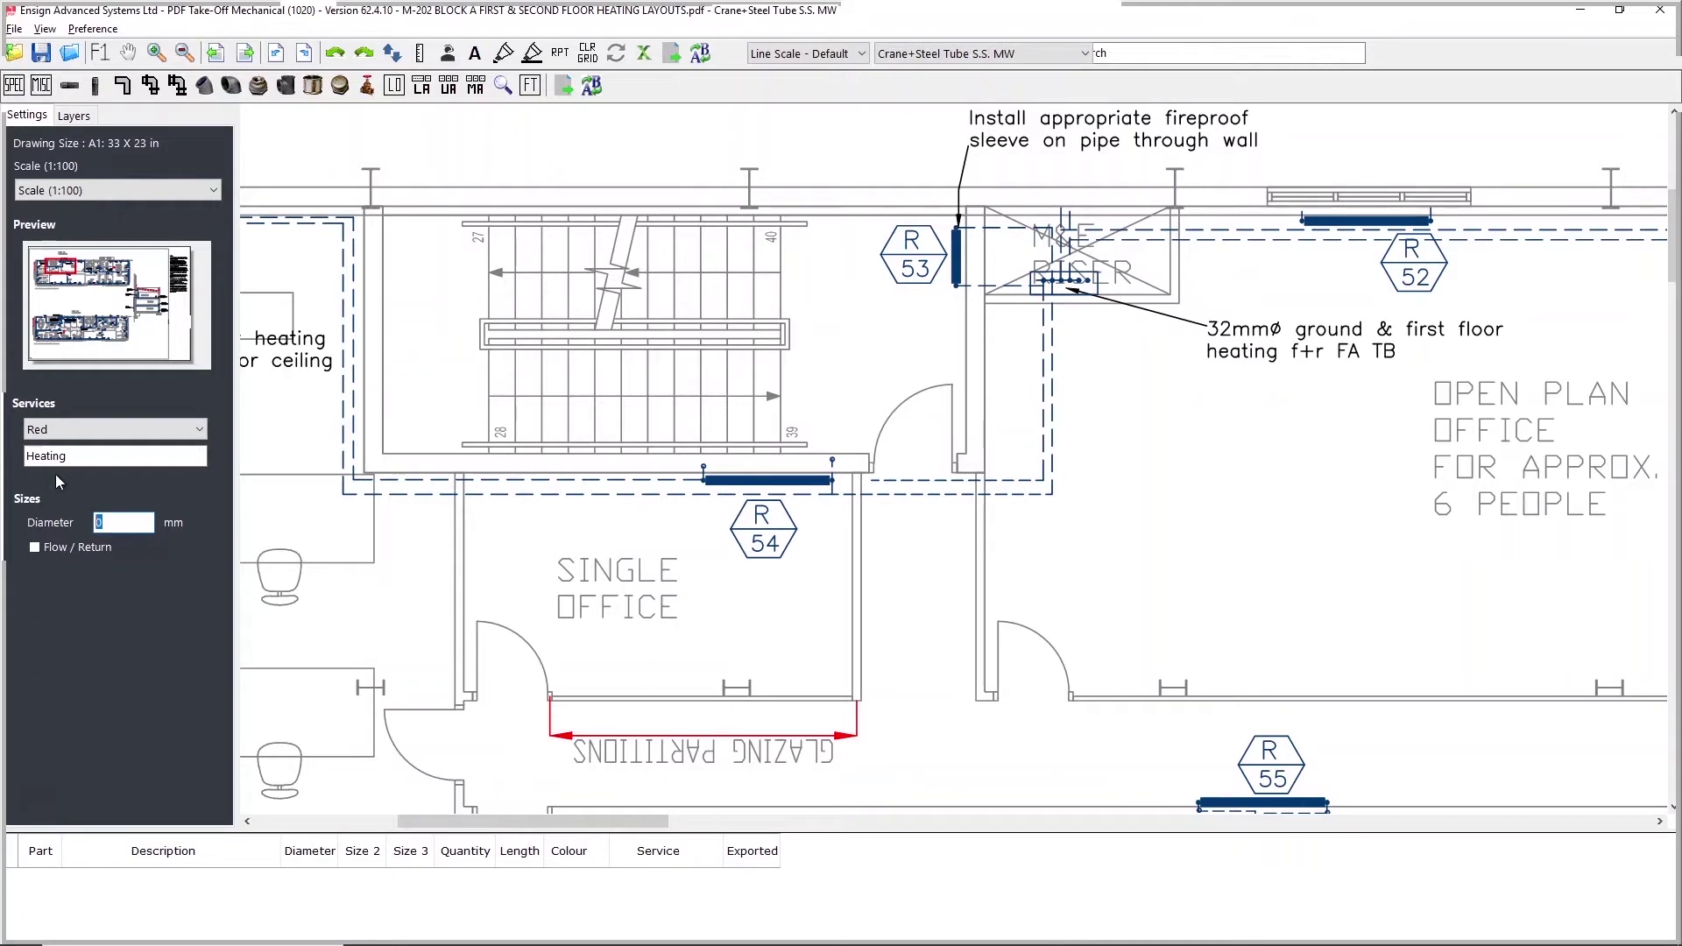
left_click(50, 548)
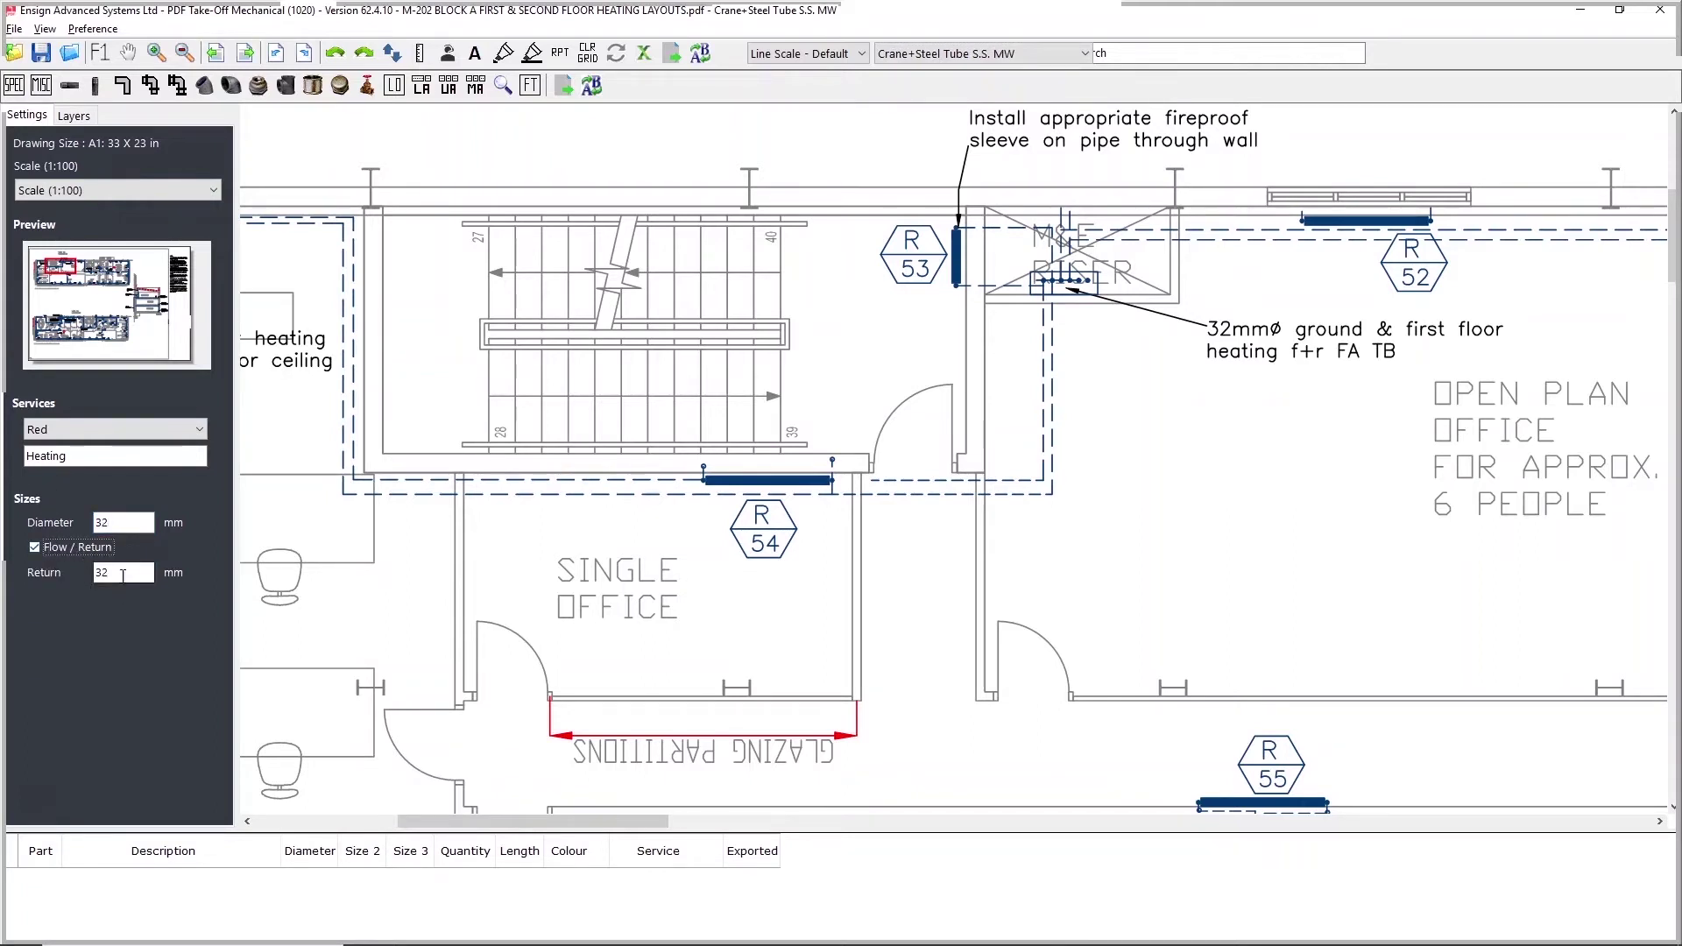
double_click(121, 574)
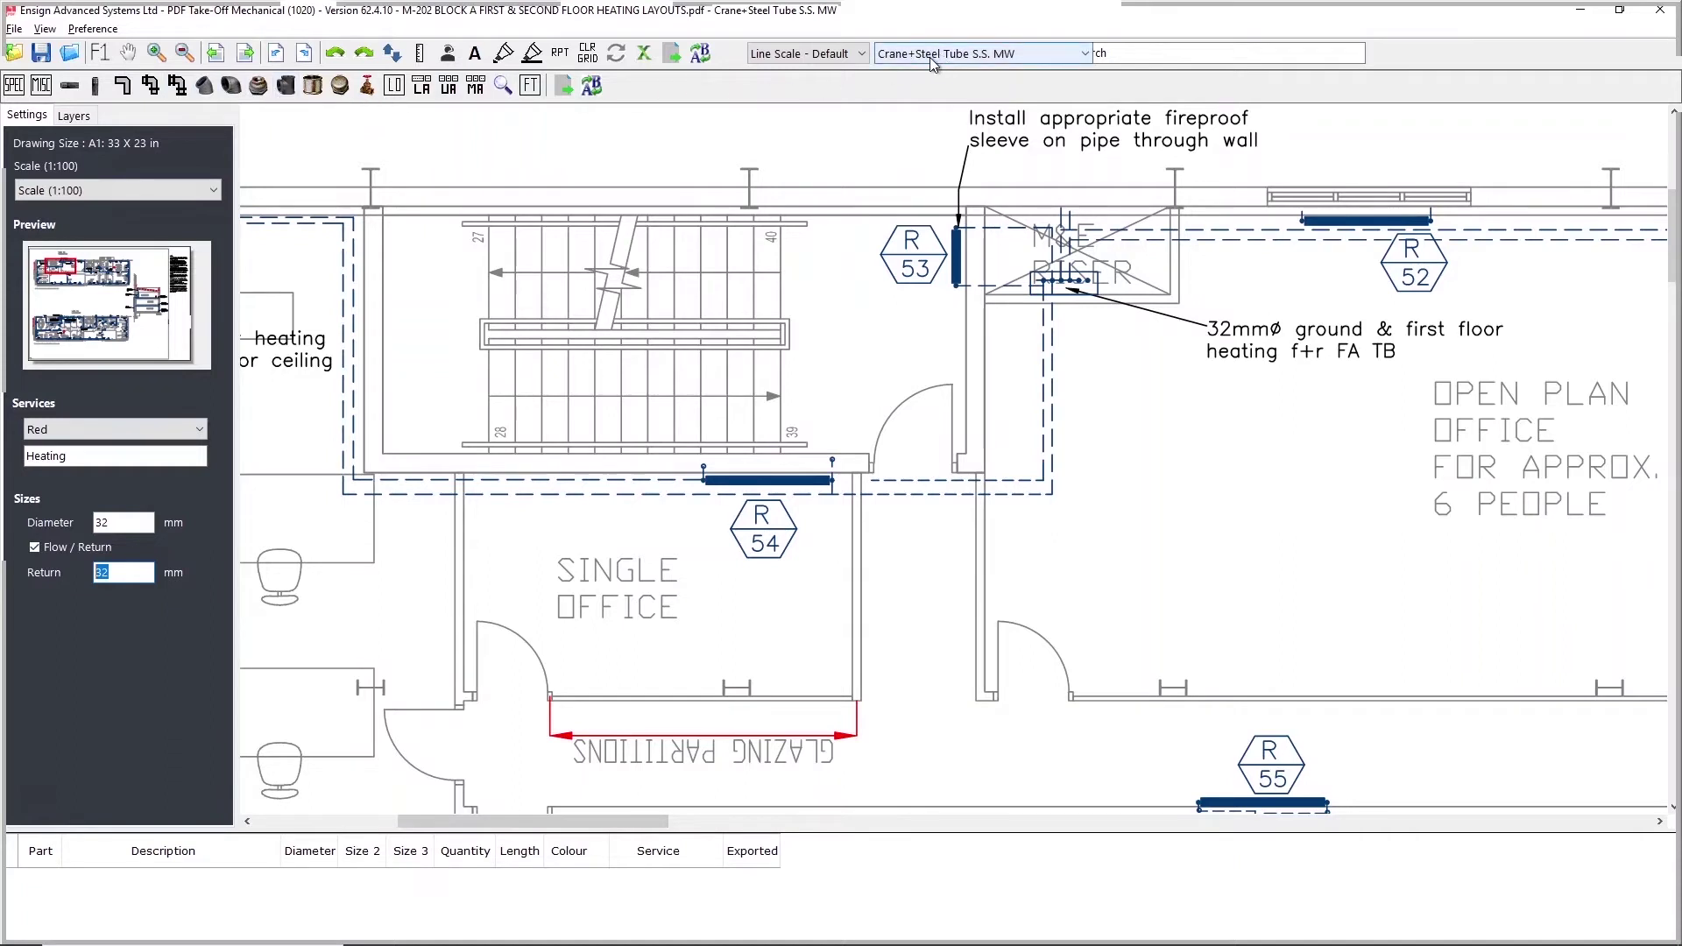
Place a 3.00 m flow and return riser including a tee at the 32 mm heating riser location.
left_click(103, 91)
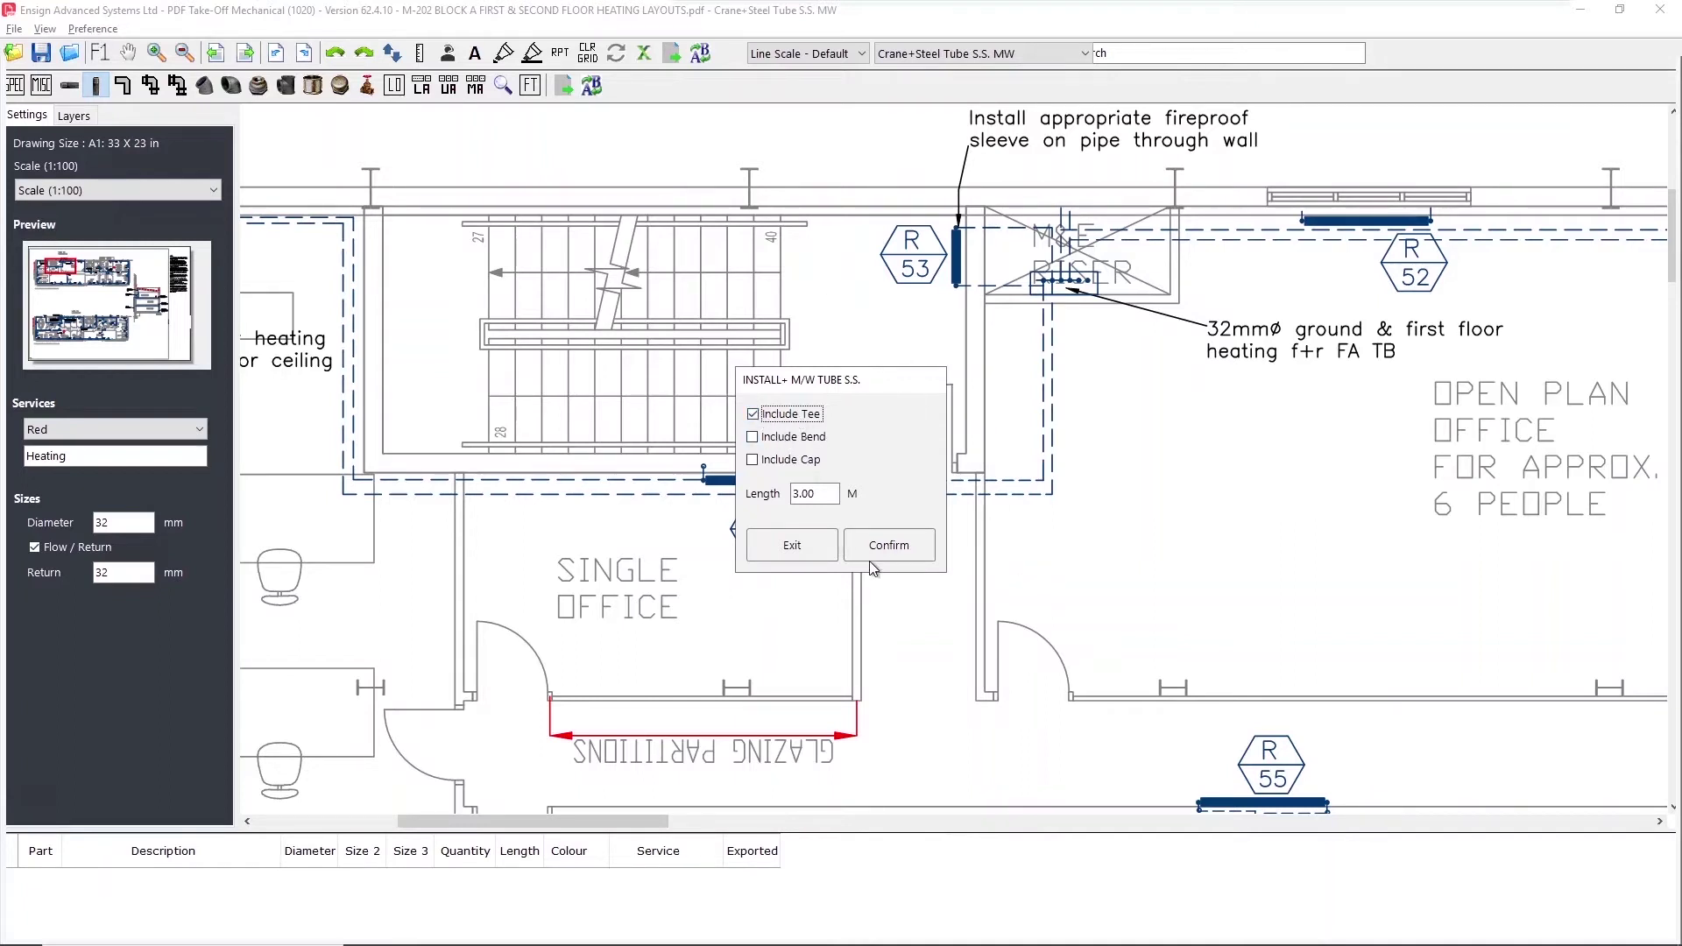
left_click(888, 547)
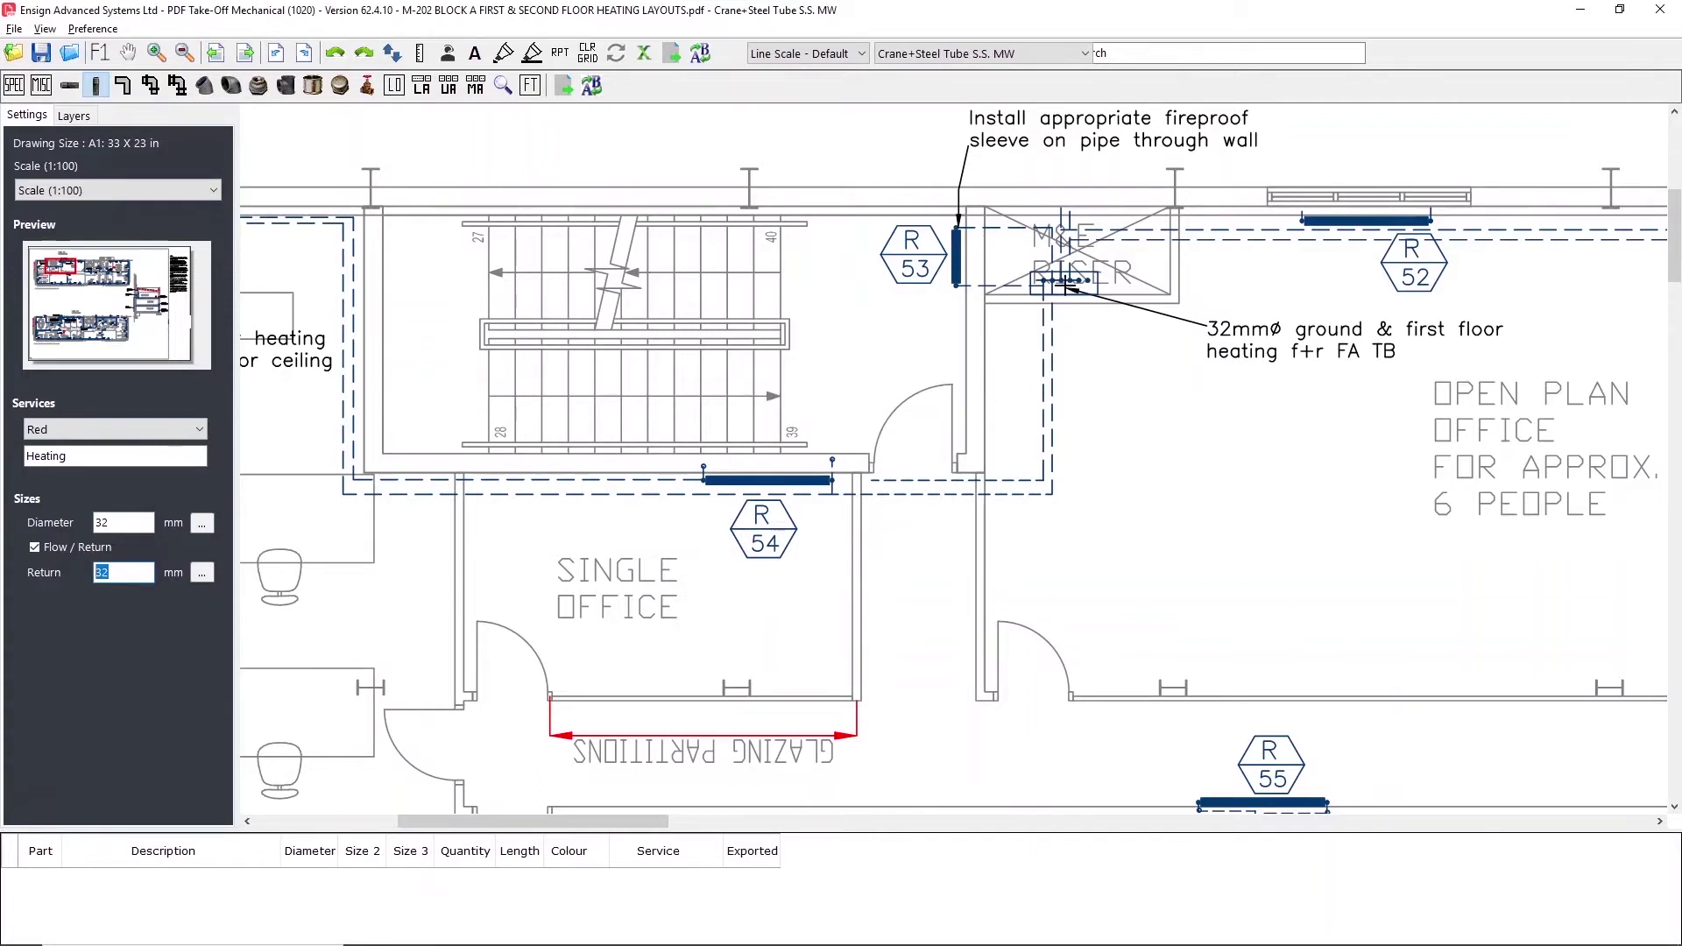
left_click(1063, 285)
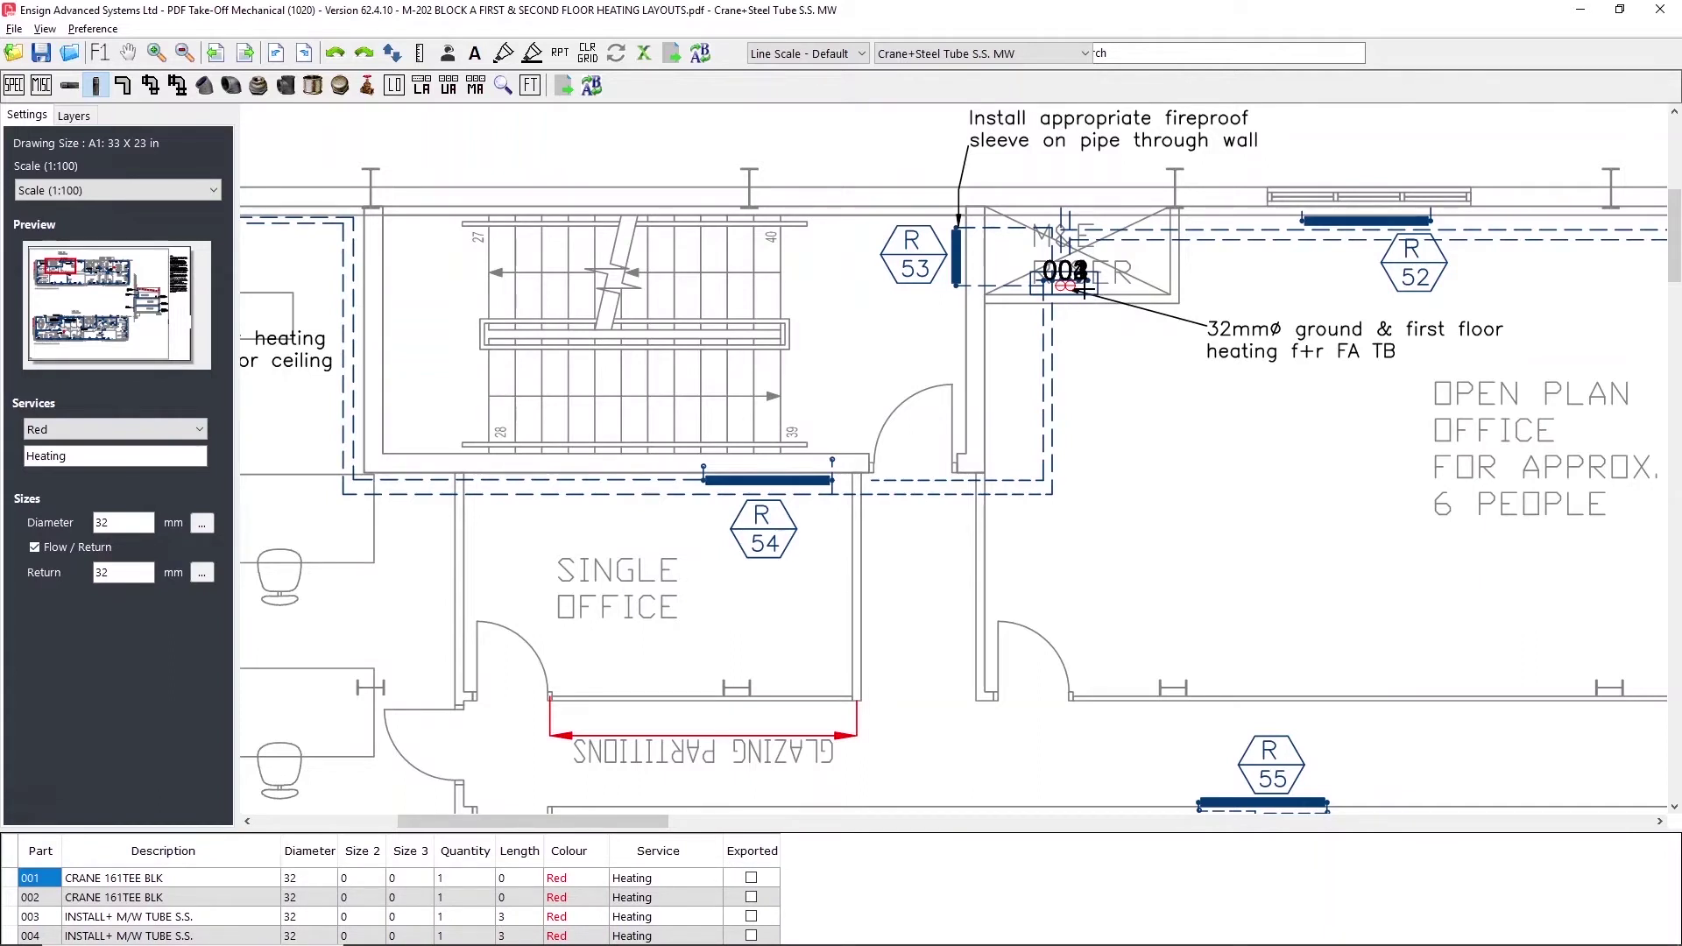
Turn off part numbers on the drawing in the user preferences, keeping the default riser length of 3.00 m.
left_click(93, 28)
left_click(127, 50)
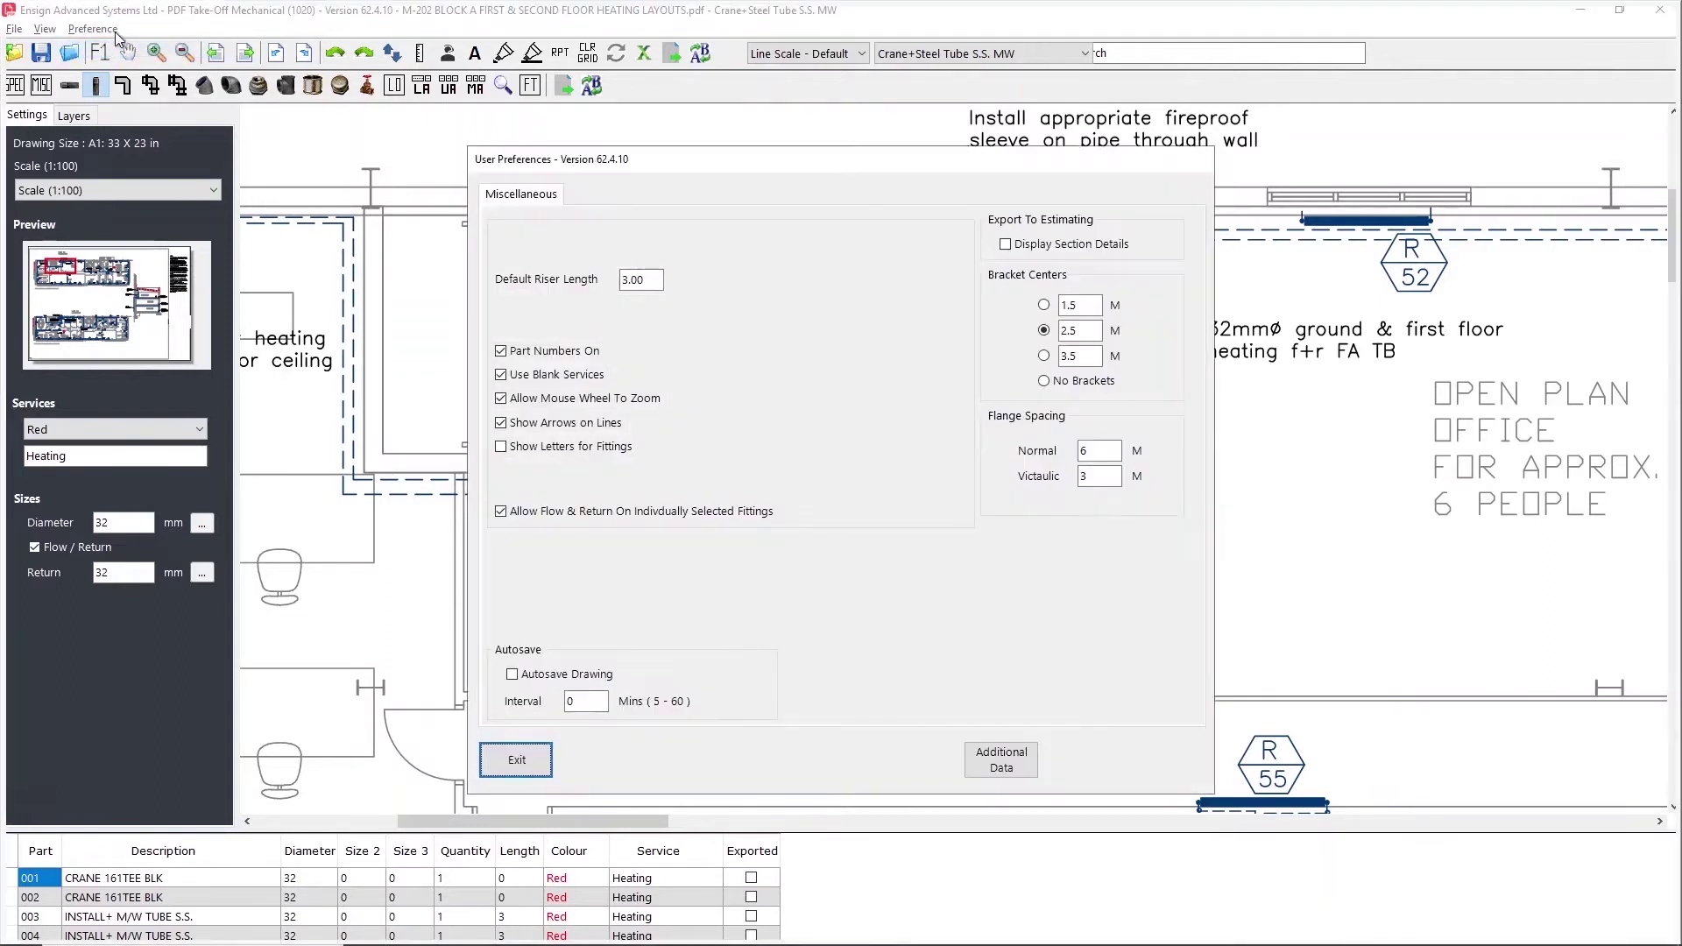
left_click(558, 354)
left_click_drag(642, 277, 617, 280)
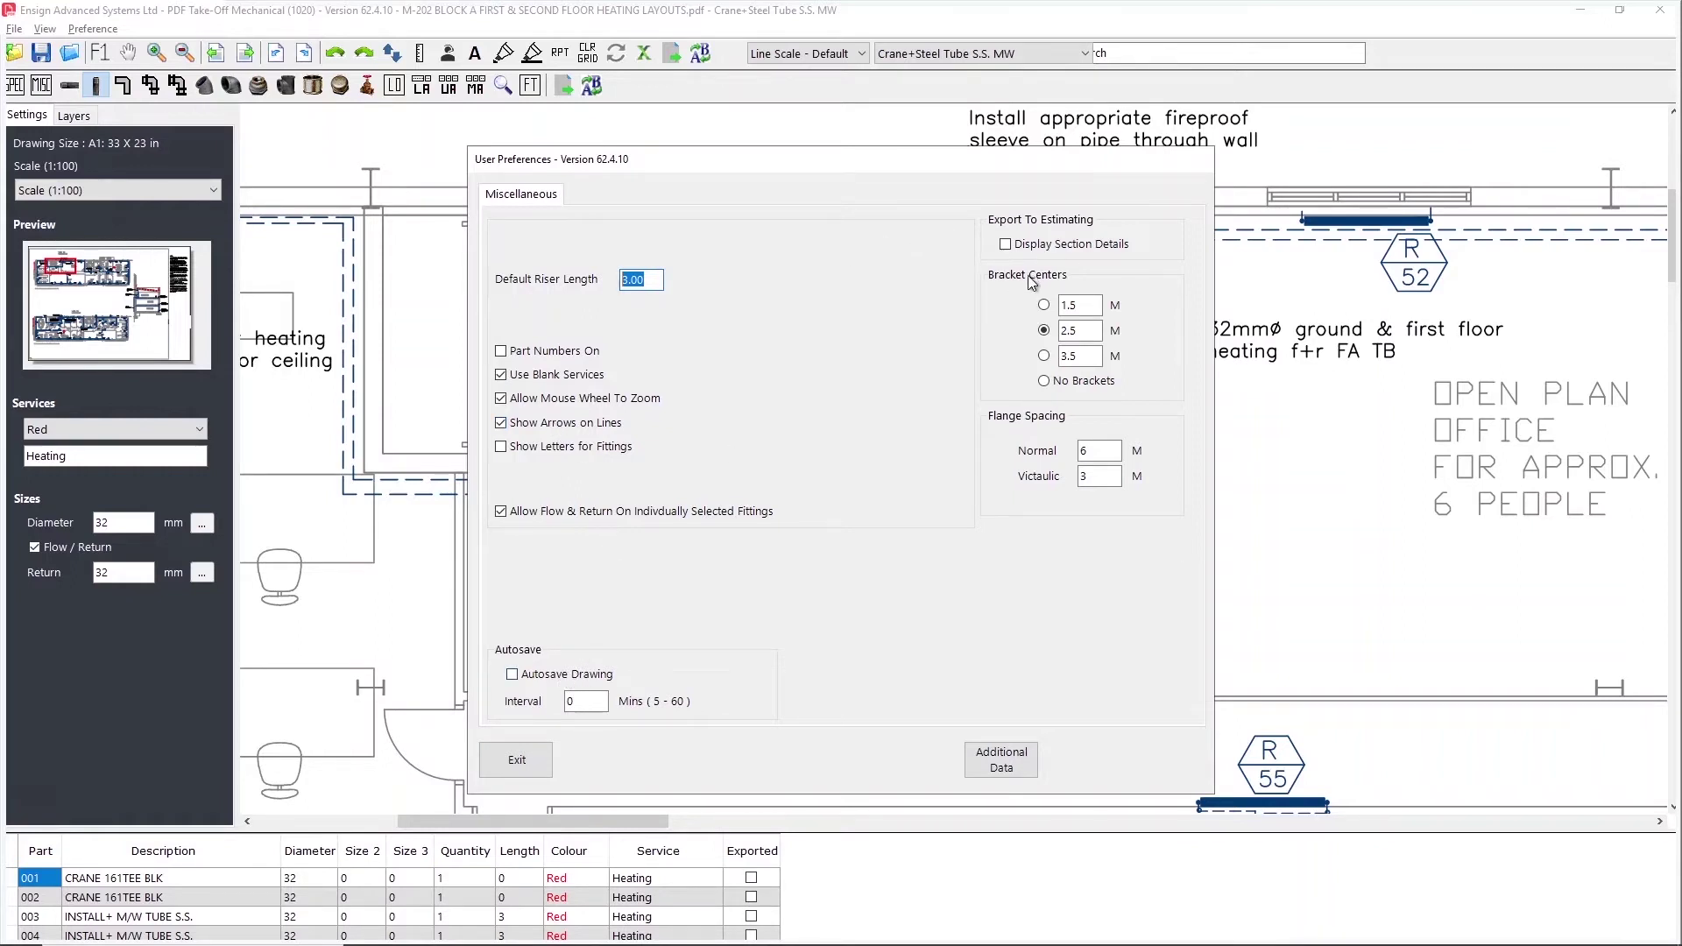
left_click(520, 768)
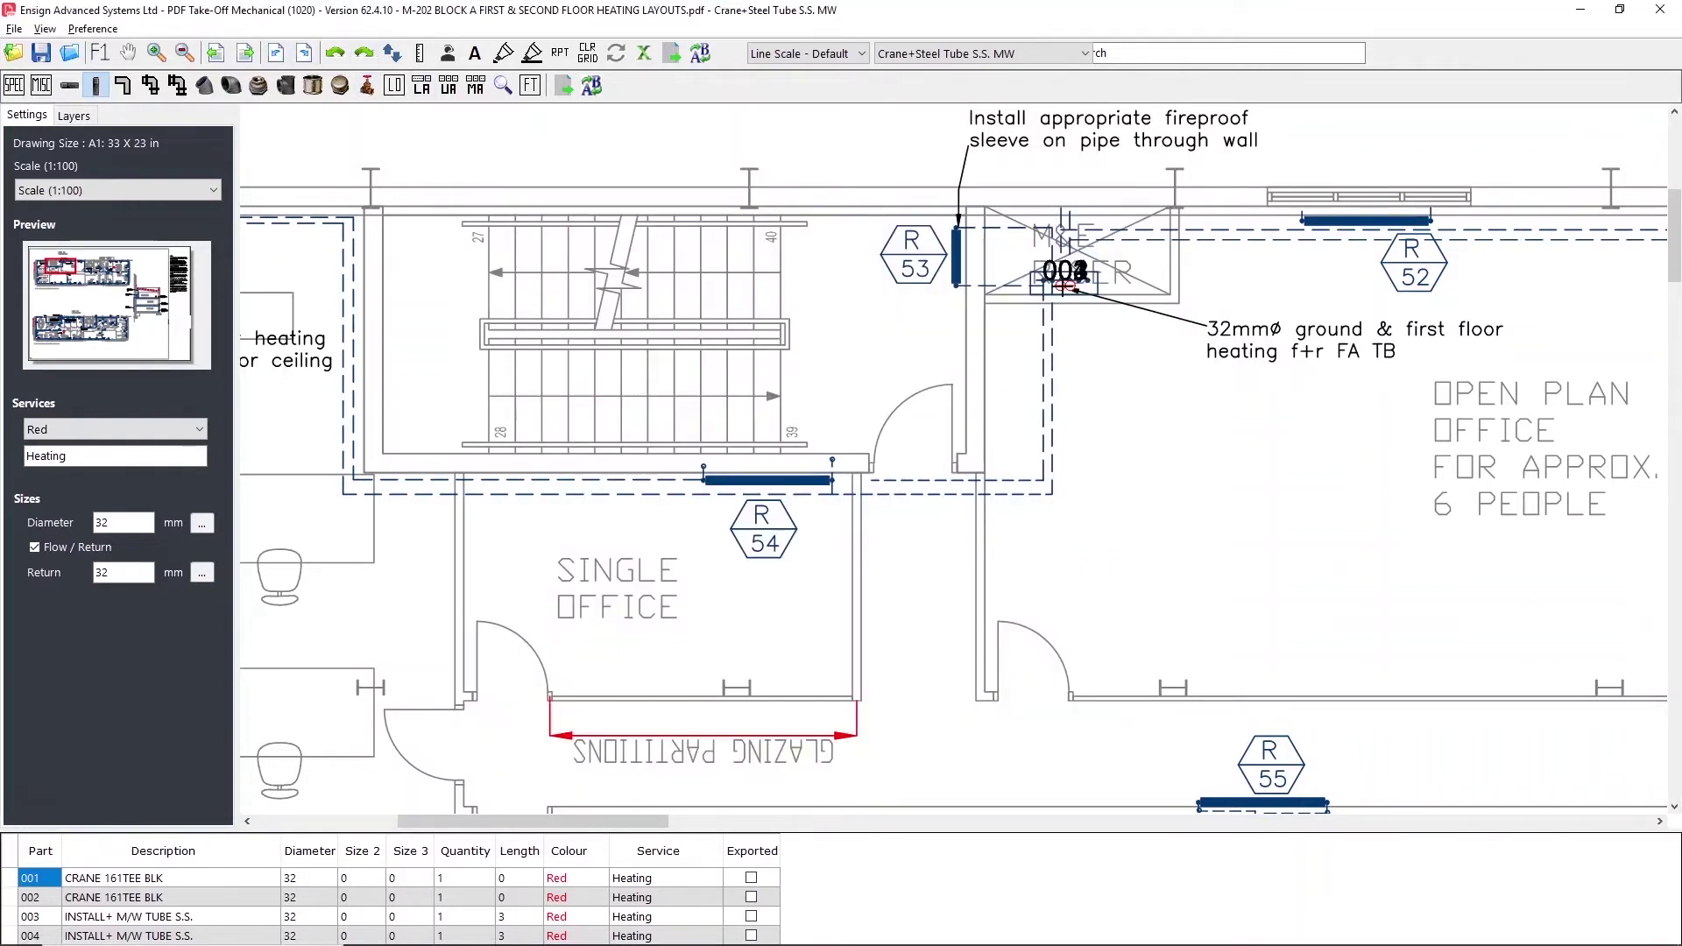
Undo the placed riser and place a 3.00 m riser including a tee at the same riser location again.
left_click(336, 56)
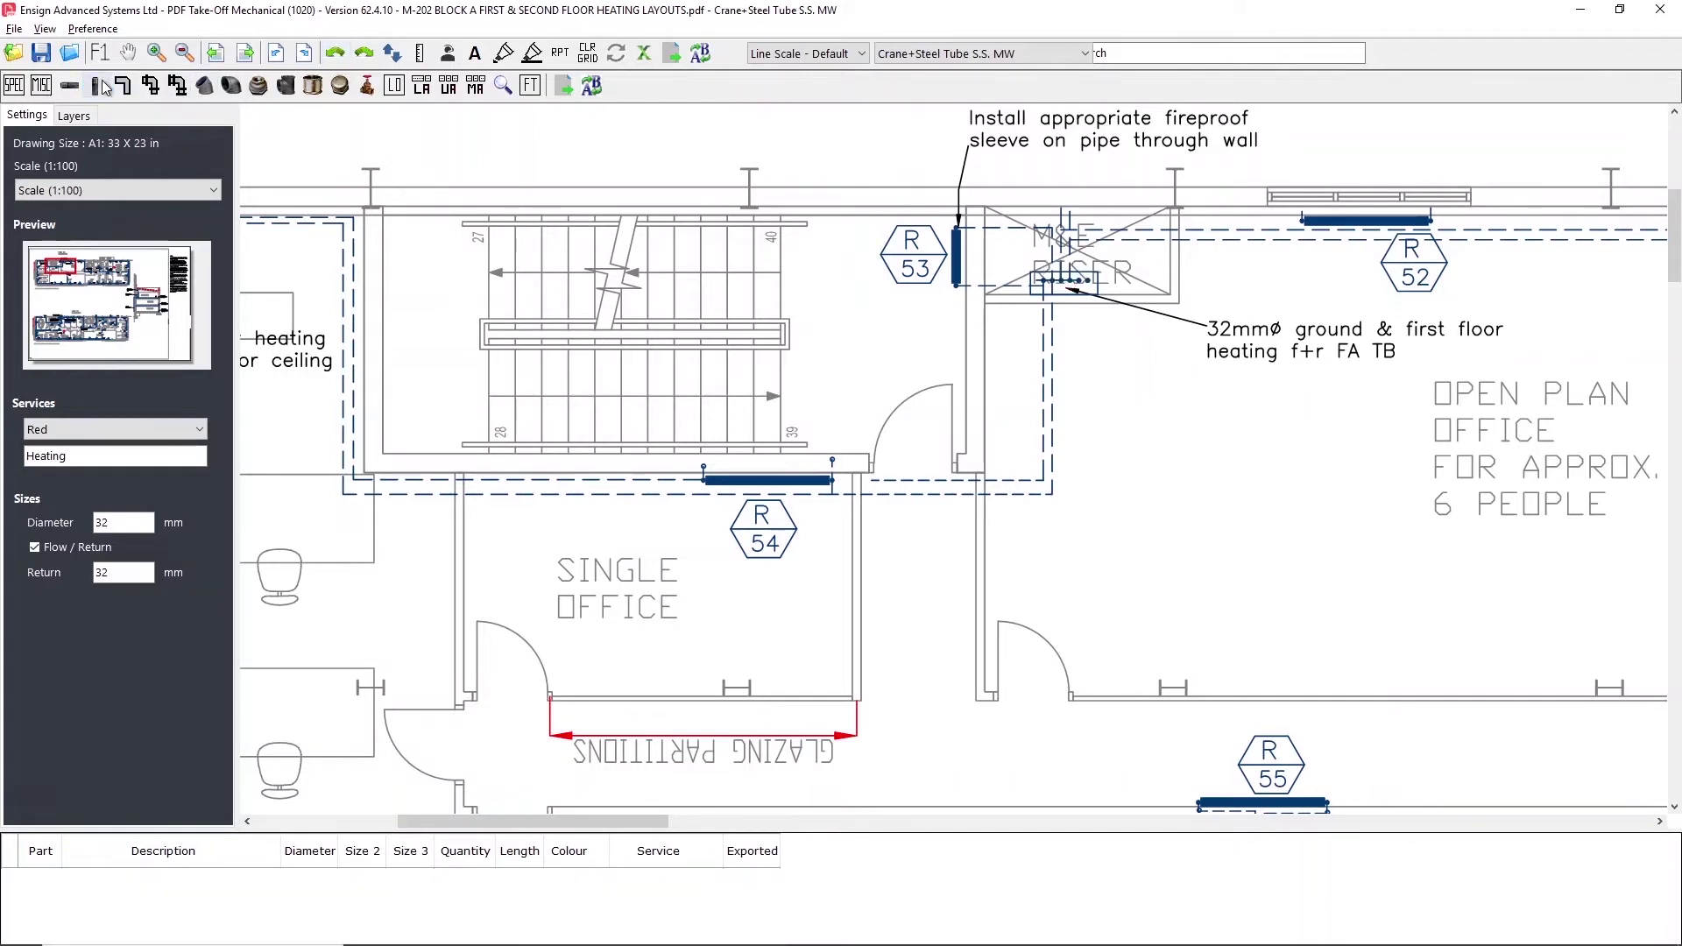
left_click(98, 86)
left_click(753, 413)
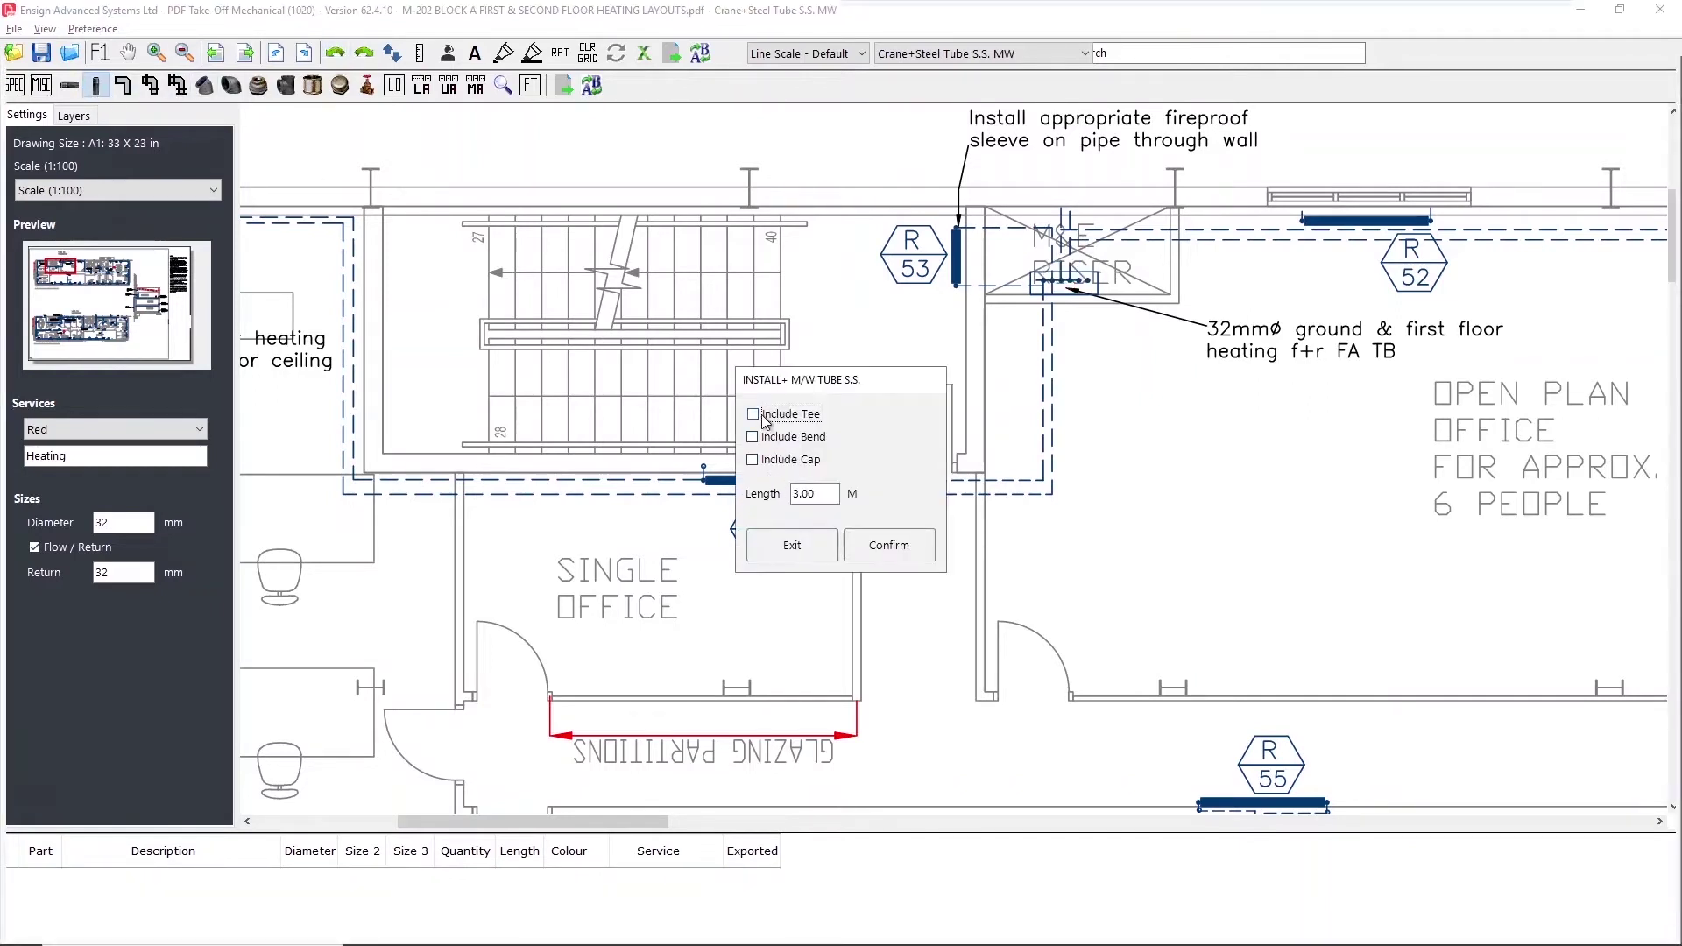
left_click(876, 544)
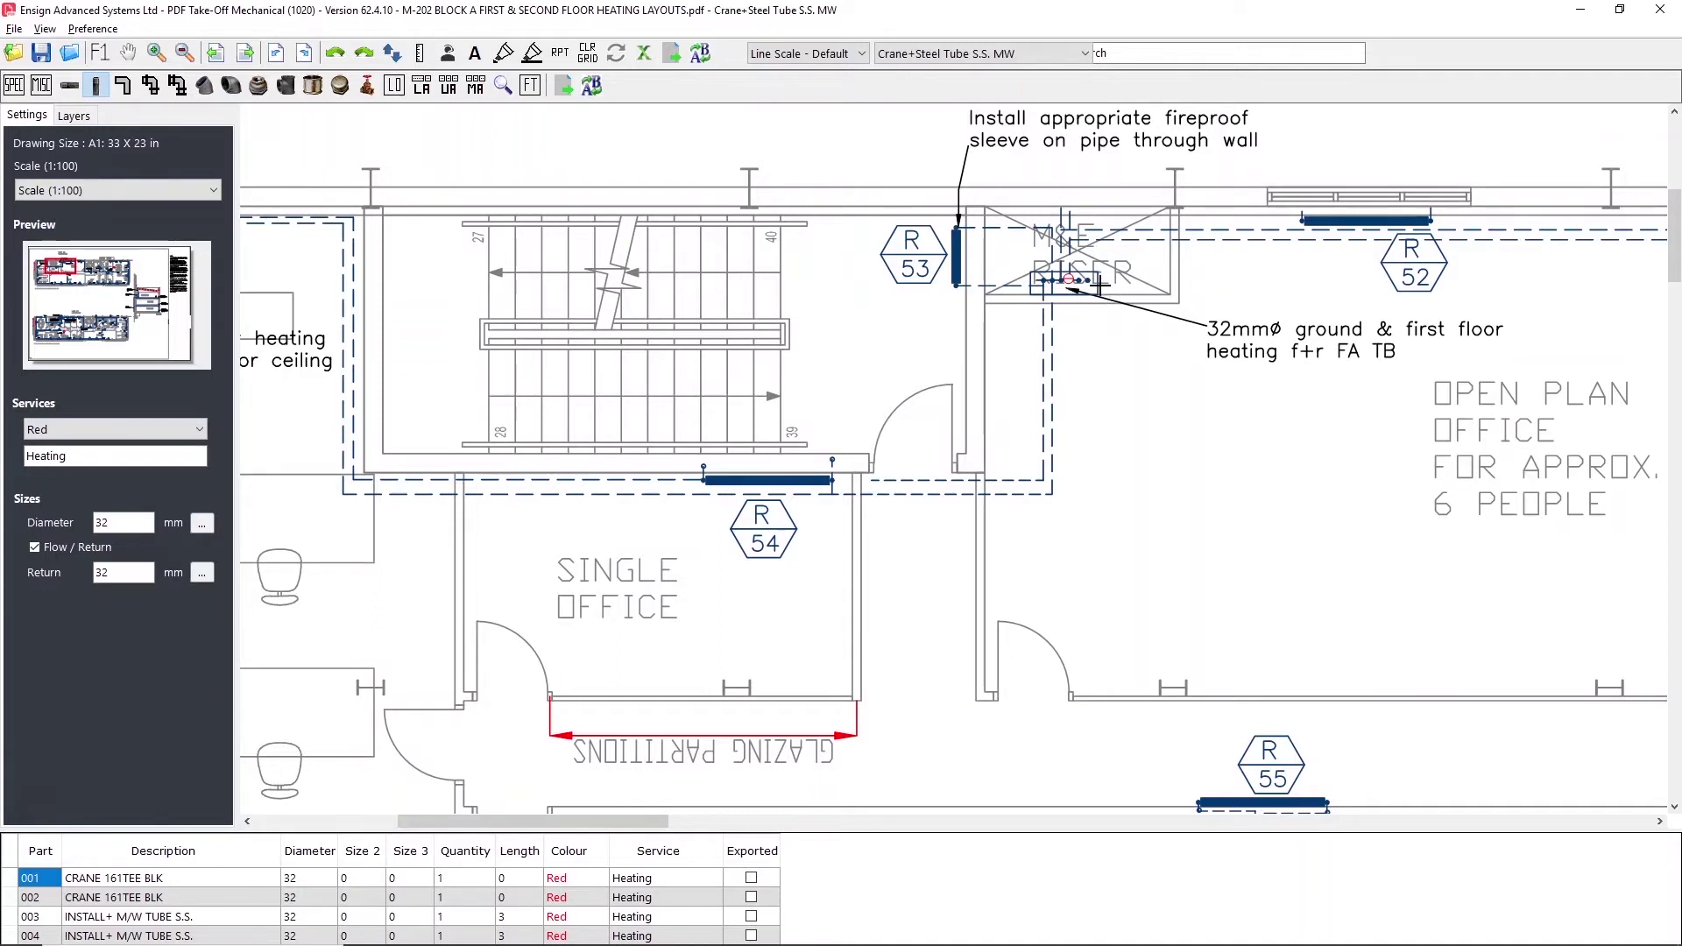
key("Escape")
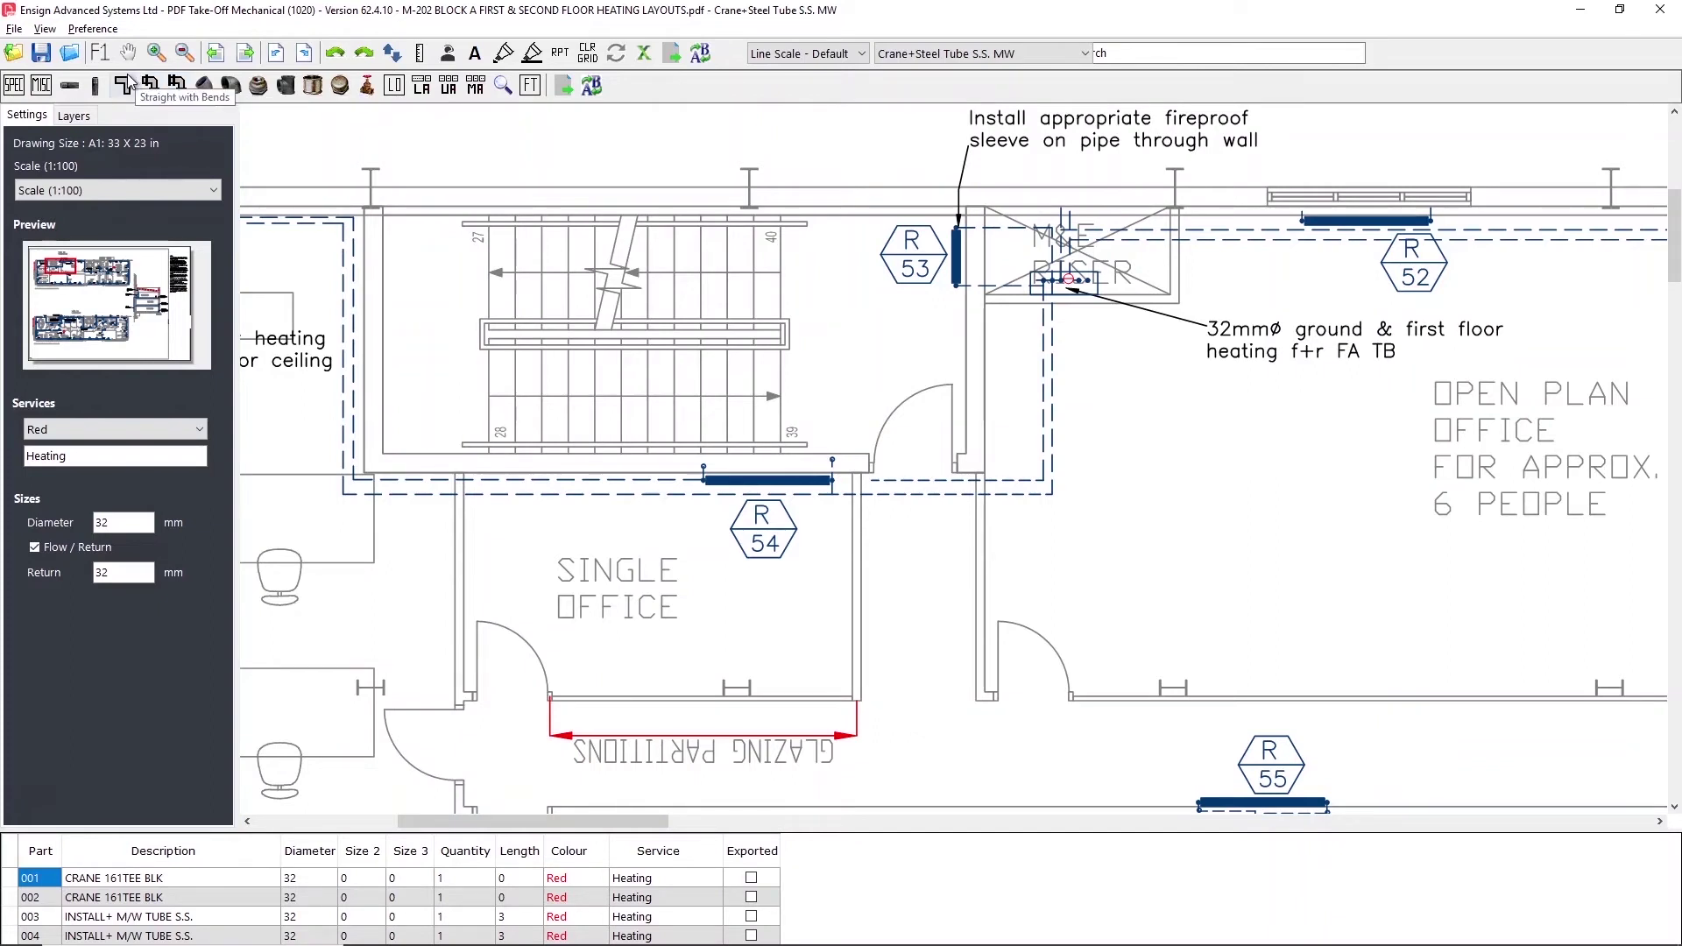
left_click(428, 91)
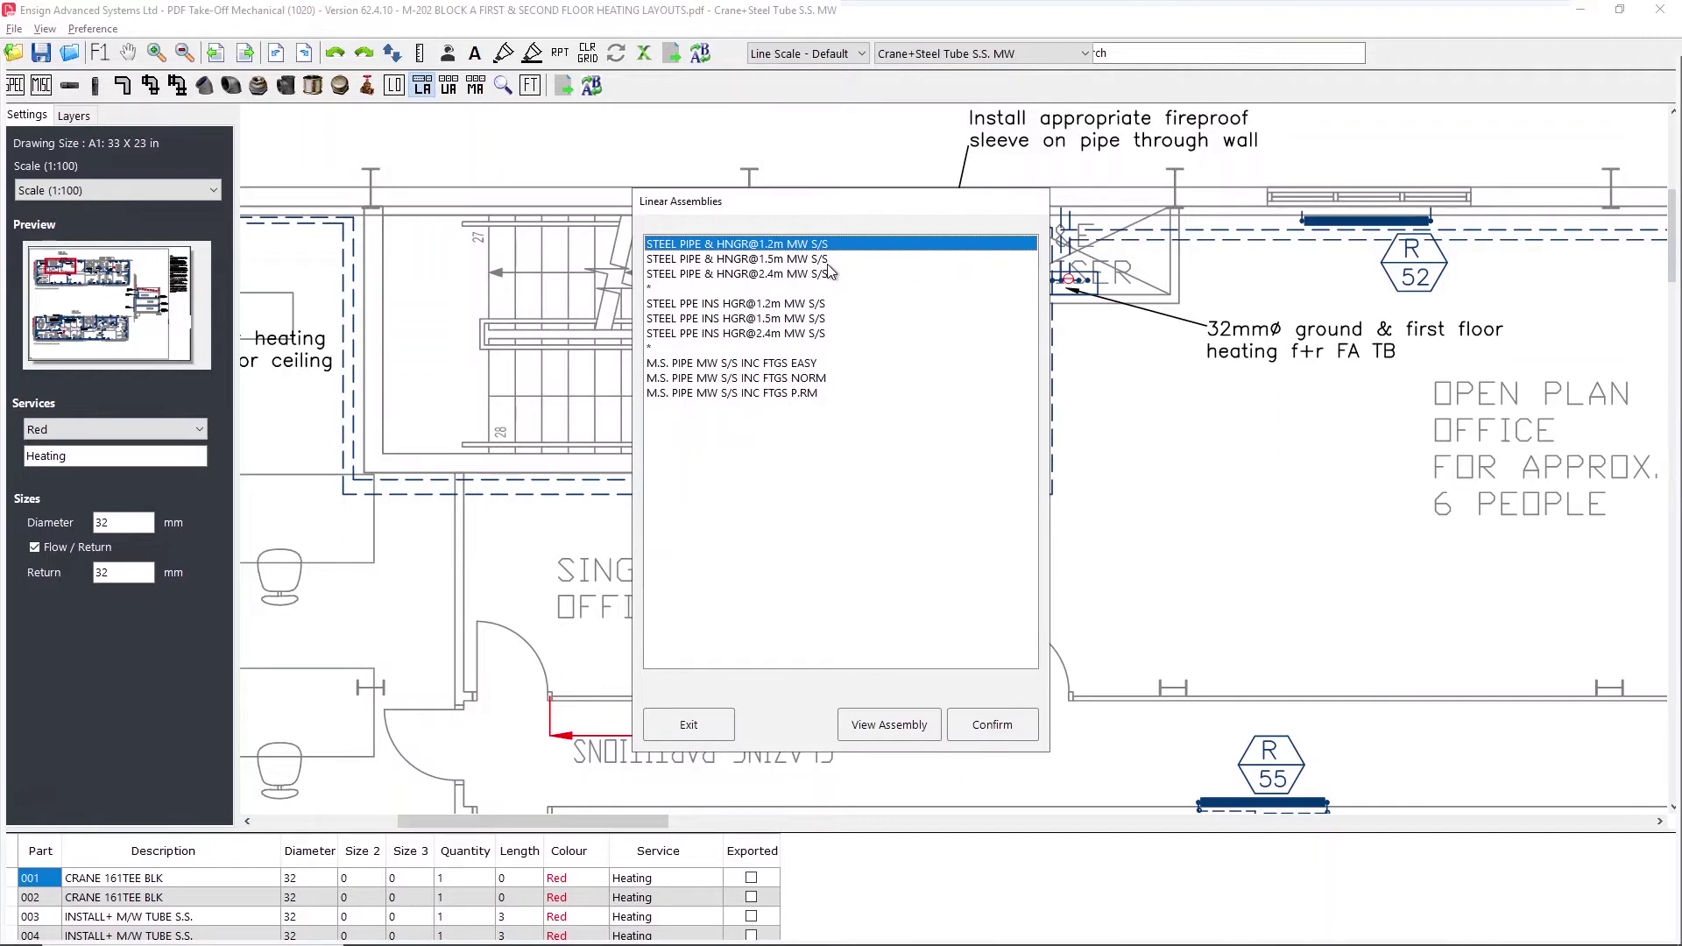
left_click(828, 261)
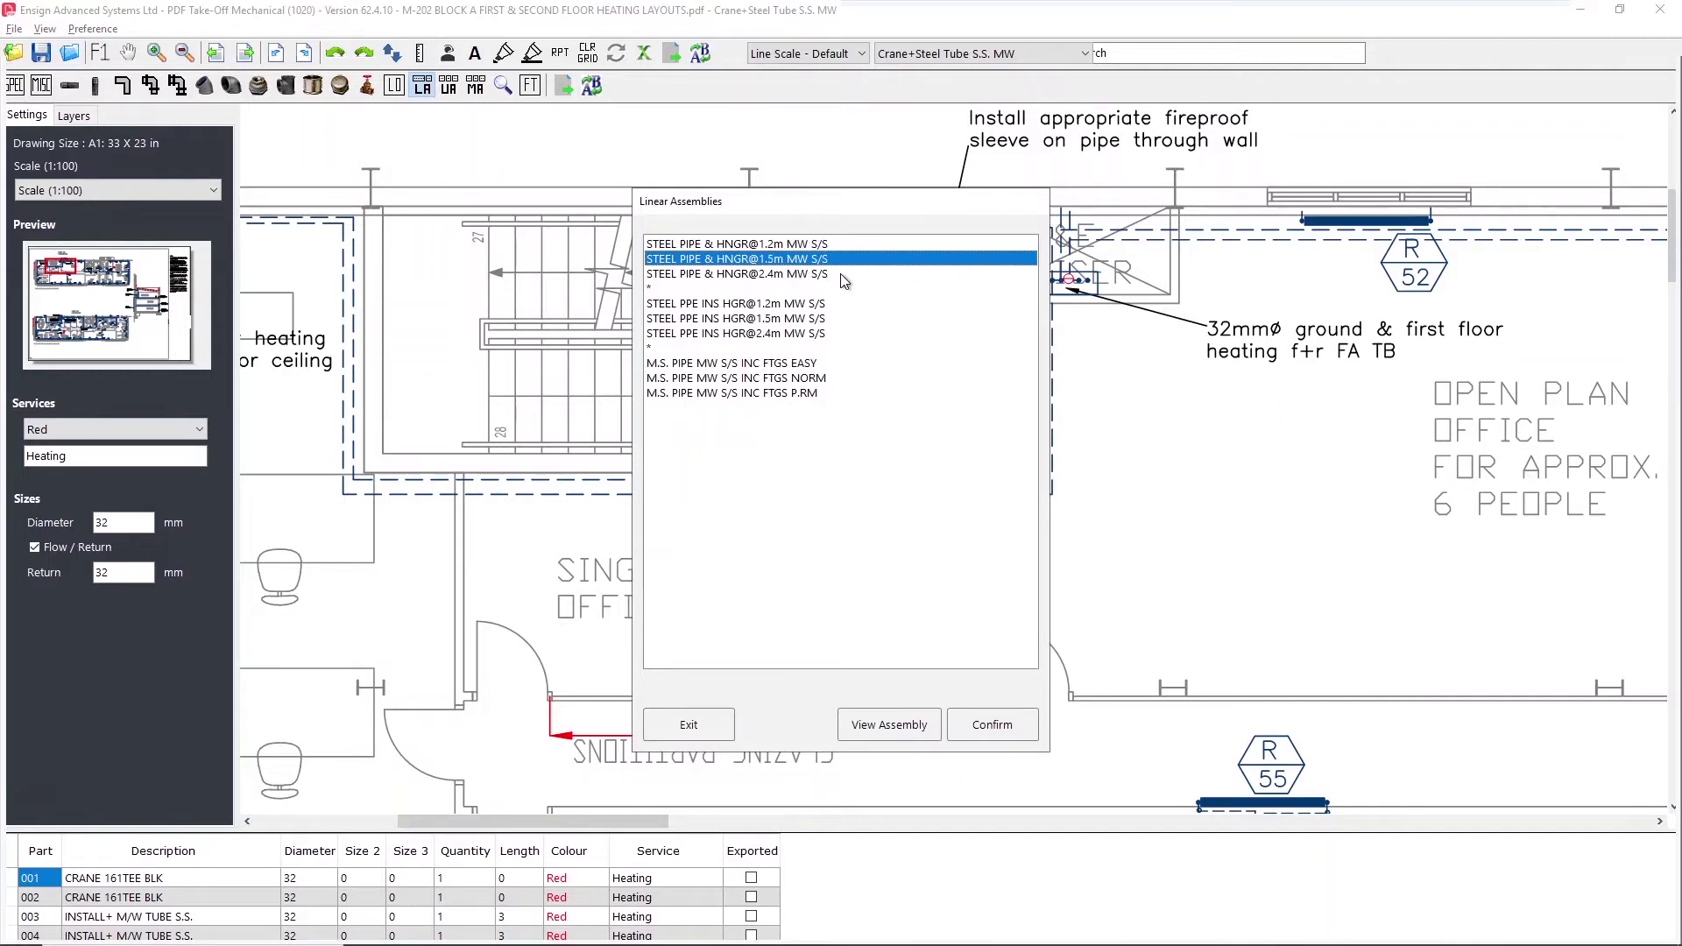
left_click(897, 724)
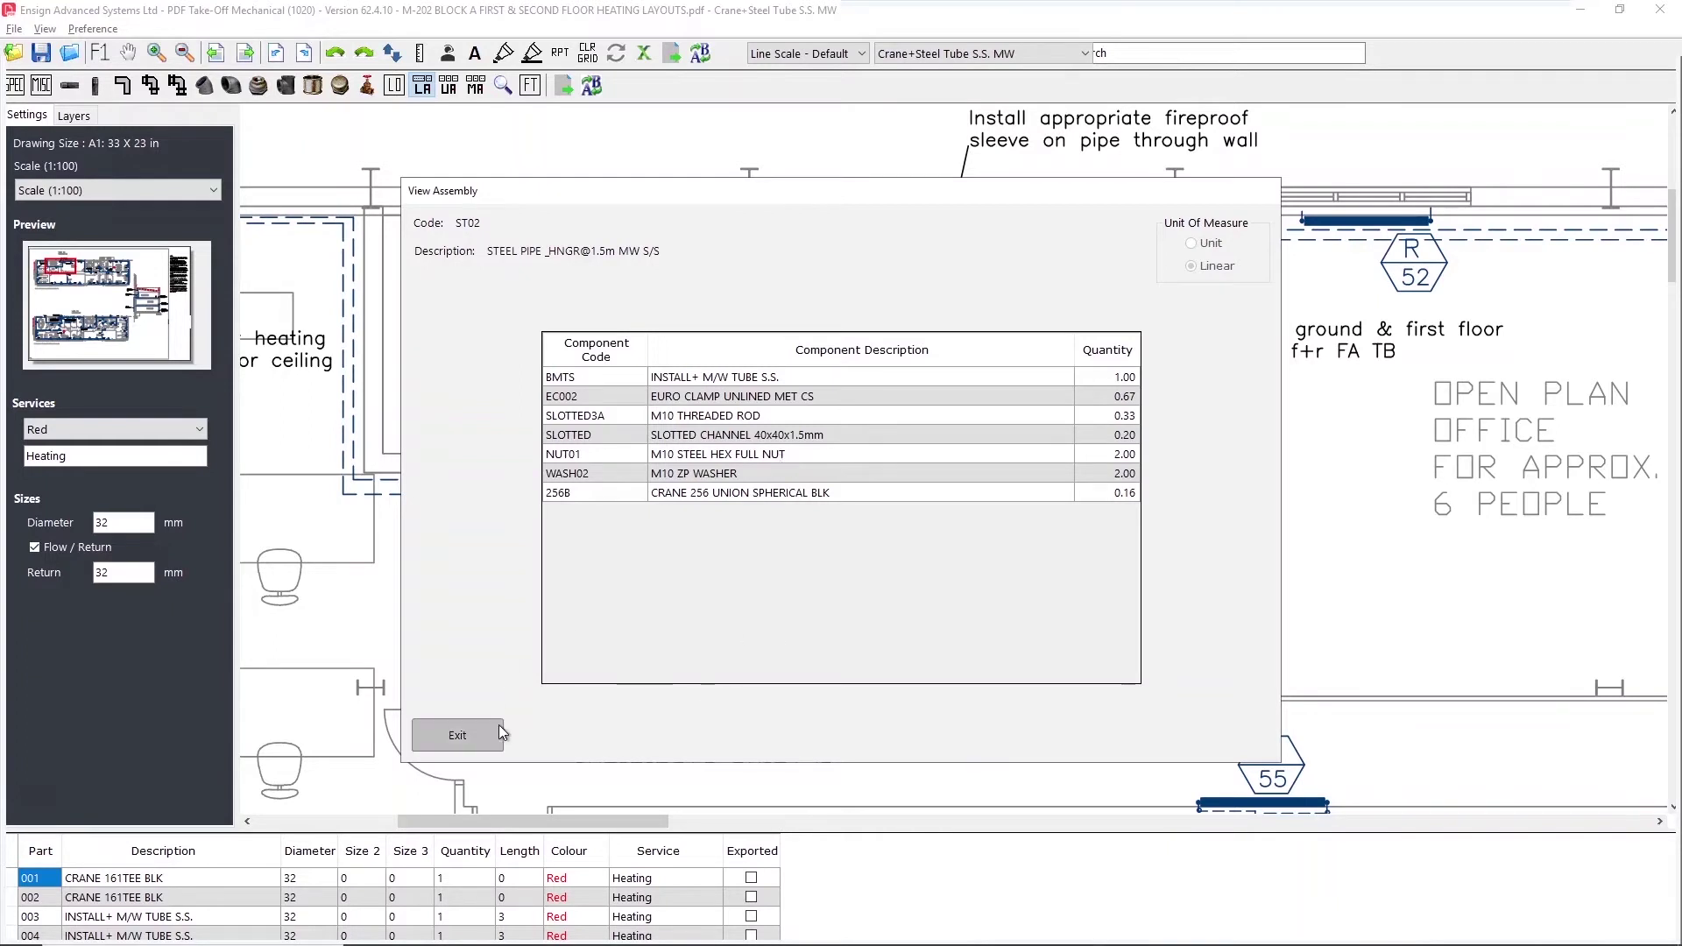
left_click(478, 736)
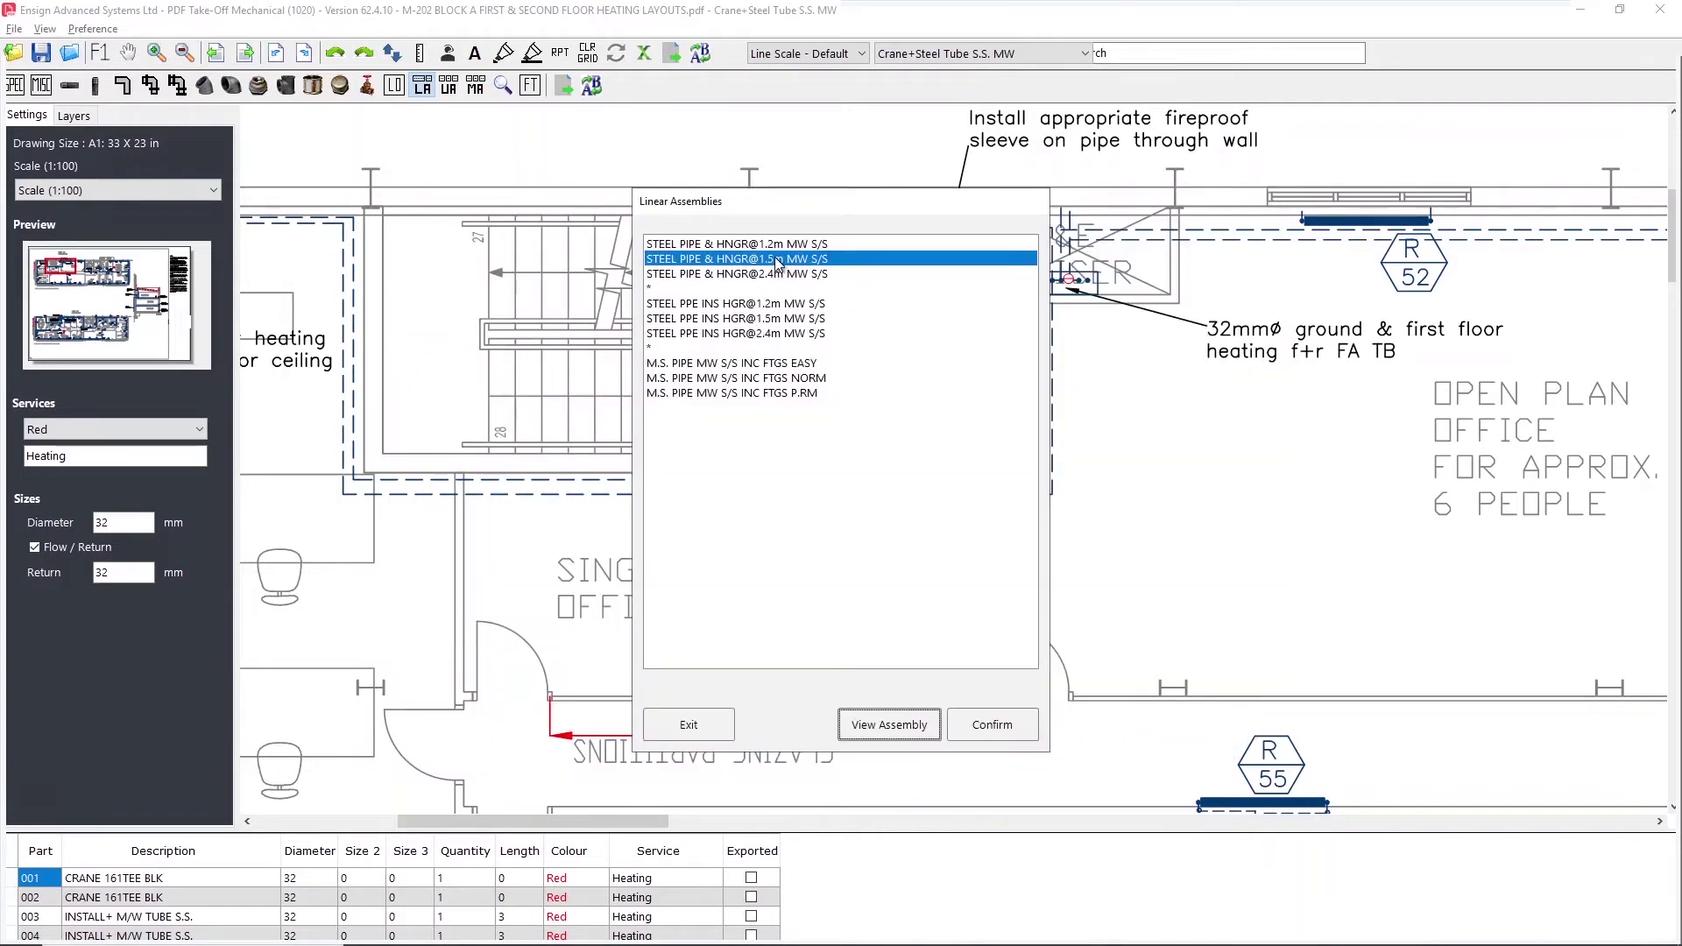
left_click(806, 246)
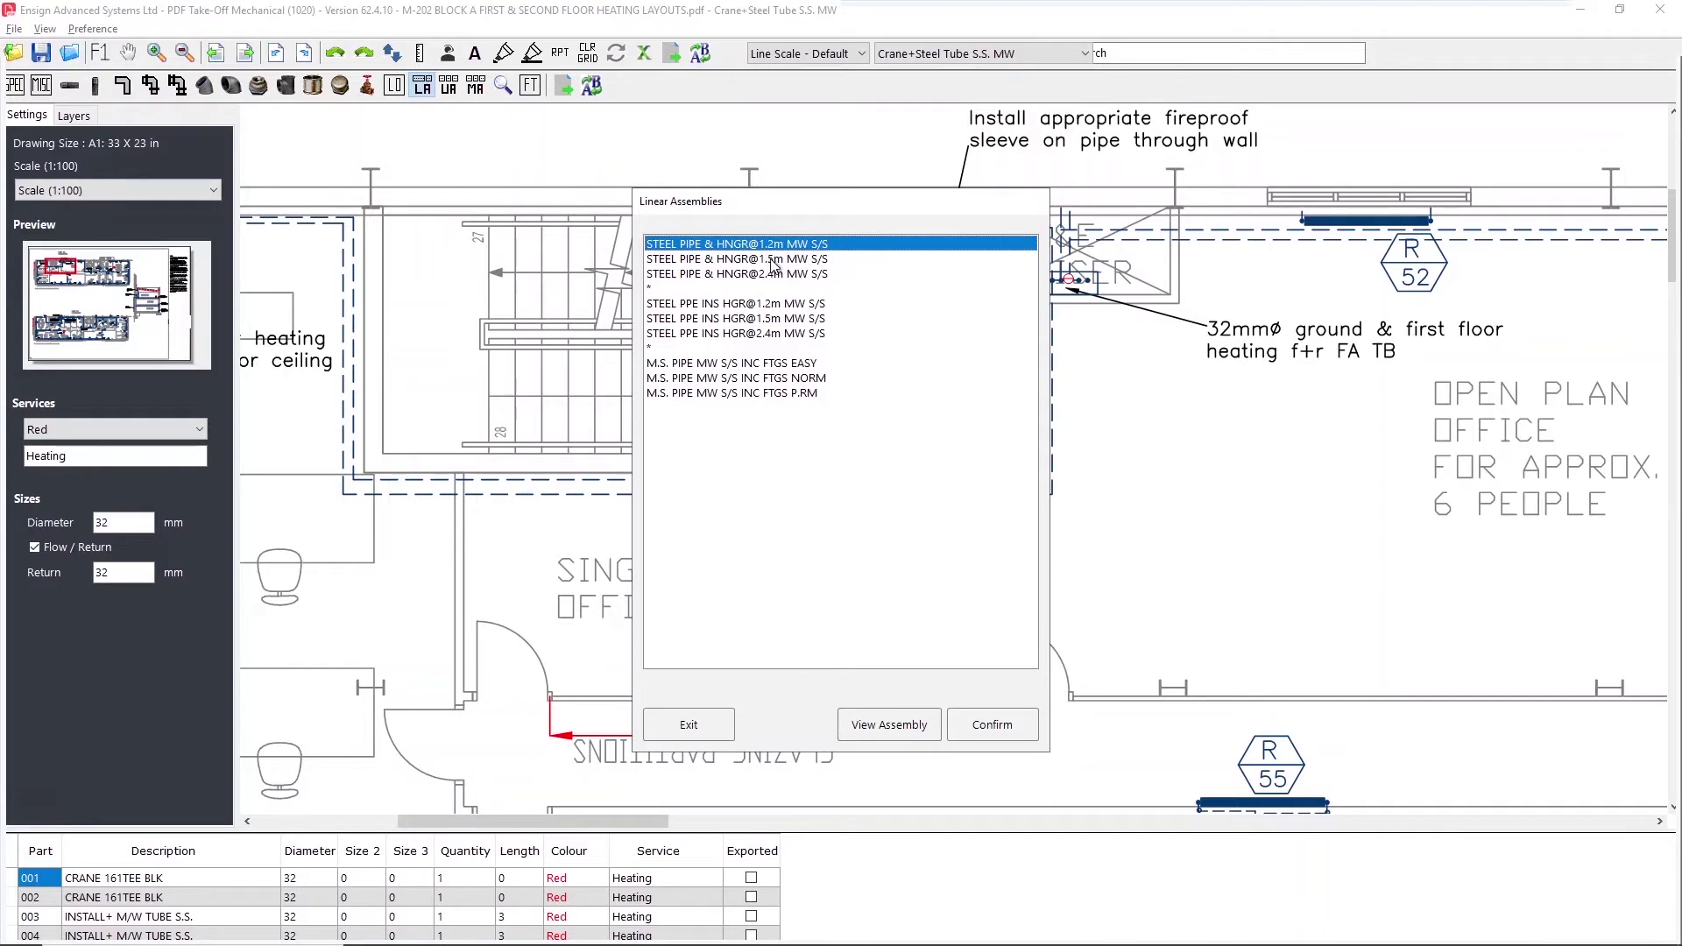
left_click(1011, 719)
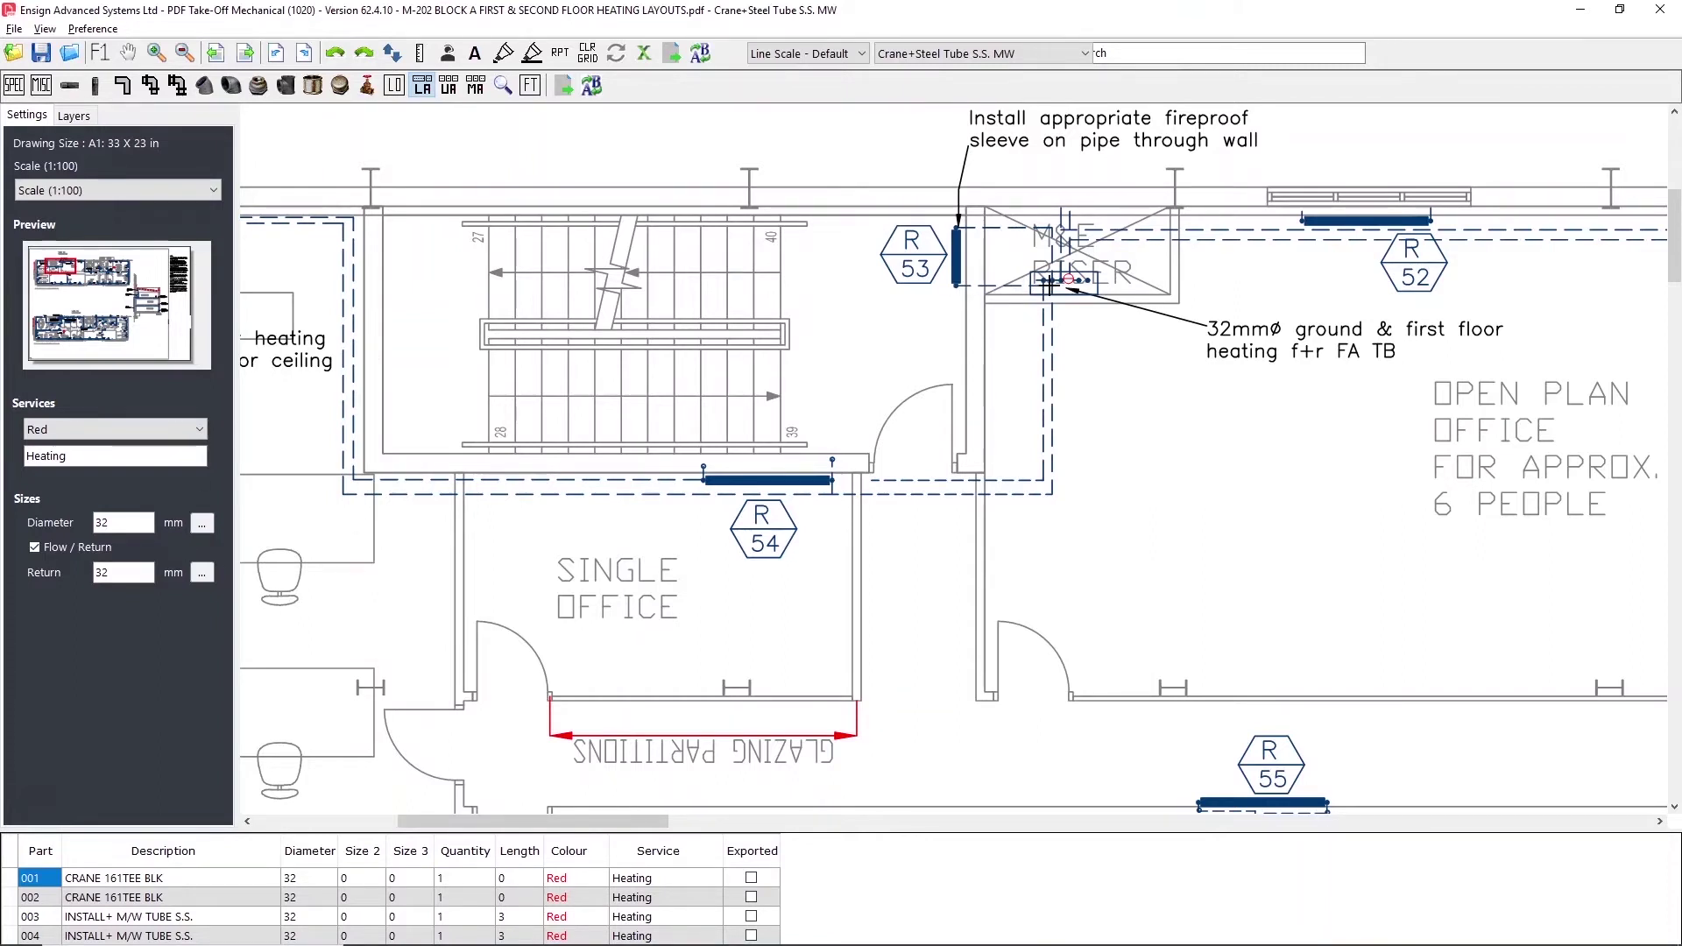
left_click(1051, 501)
left_click(341, 495)
left_click(342, 222)
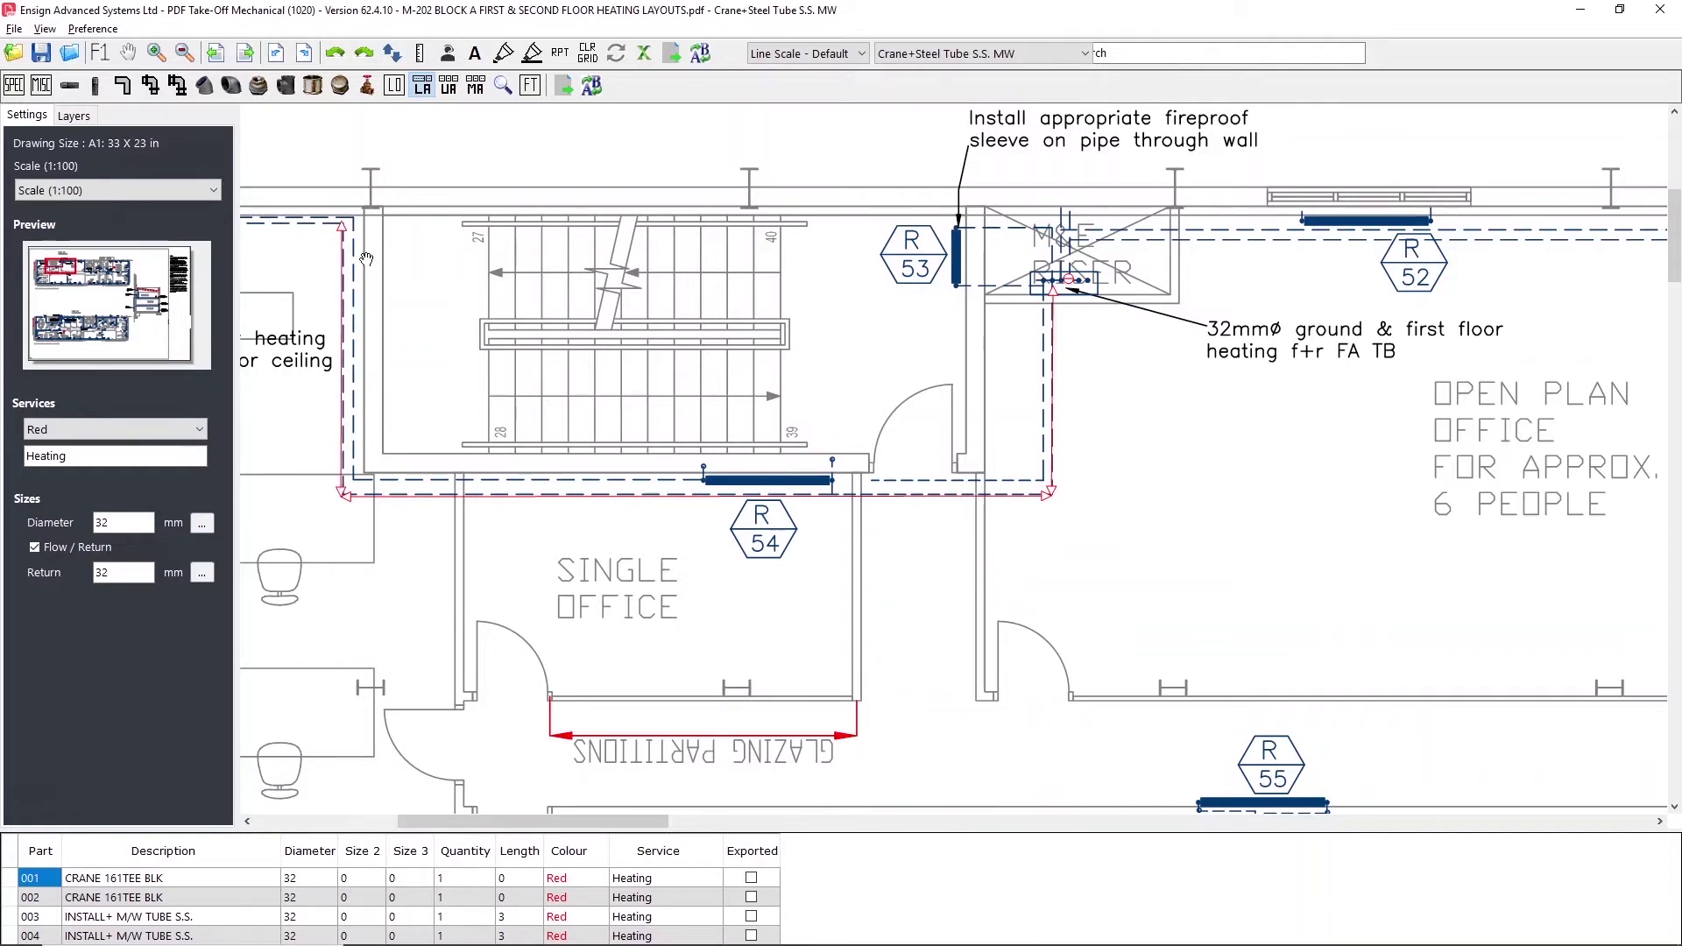
Continue the 32 mm pipe run around the training room and end it at the 25 mm f+r label above radiator 33.
left_click_drag(367, 259, 1083, 306)
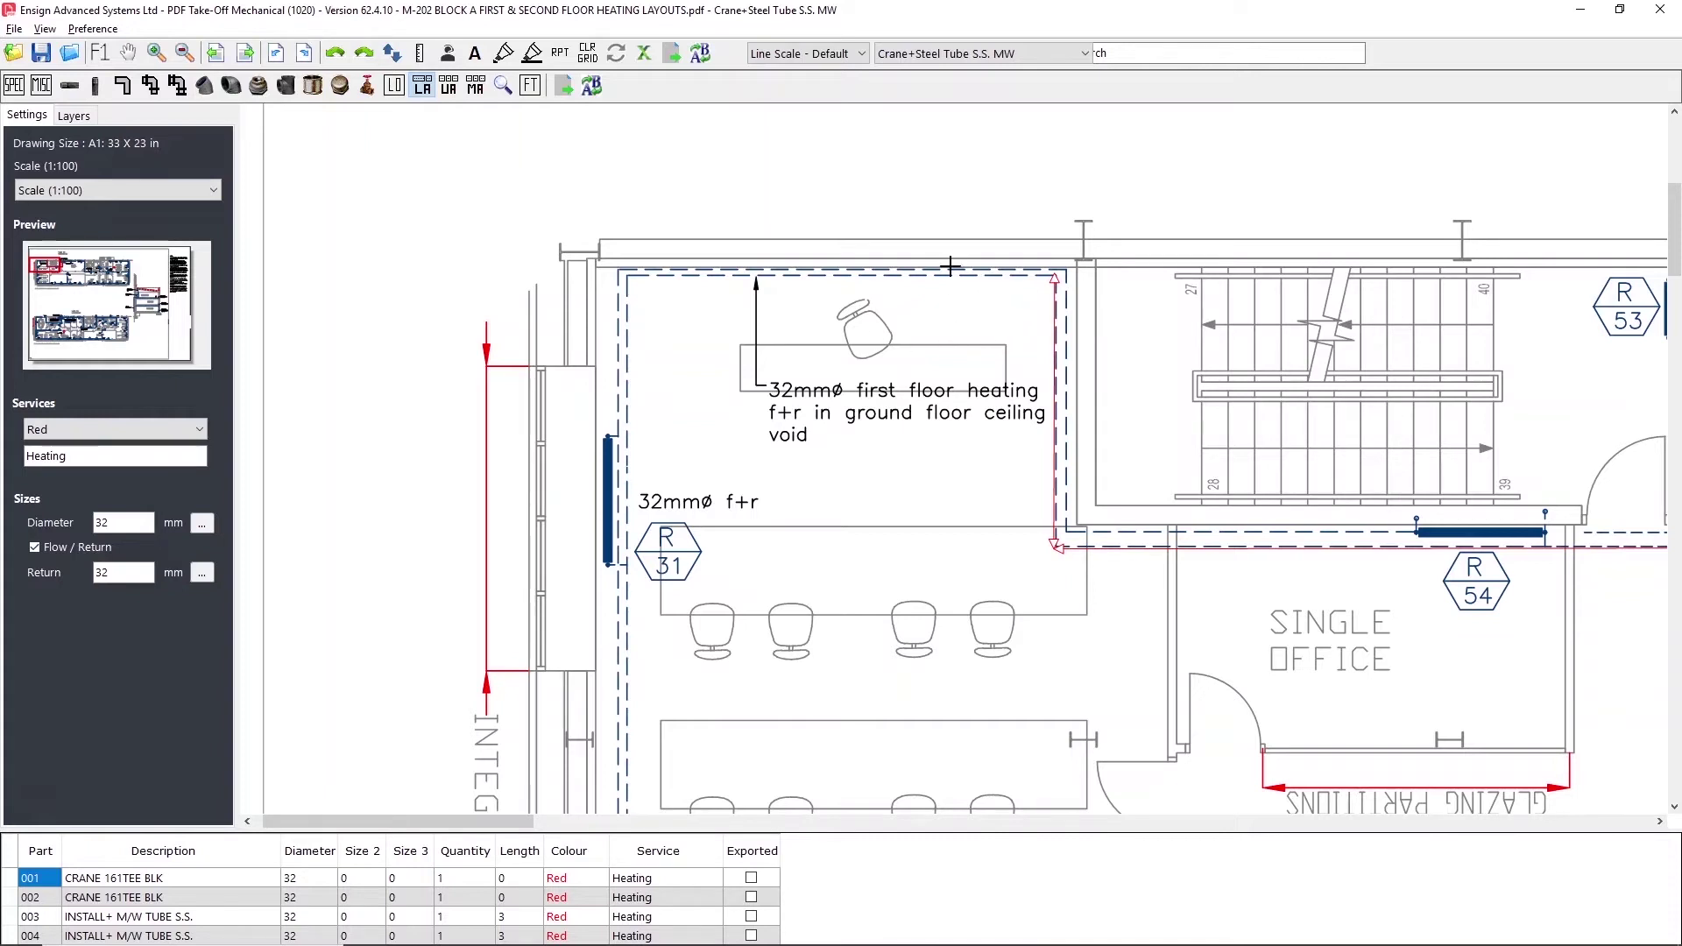
left_click(625, 276)
scroll(717, 601, "down", 5)
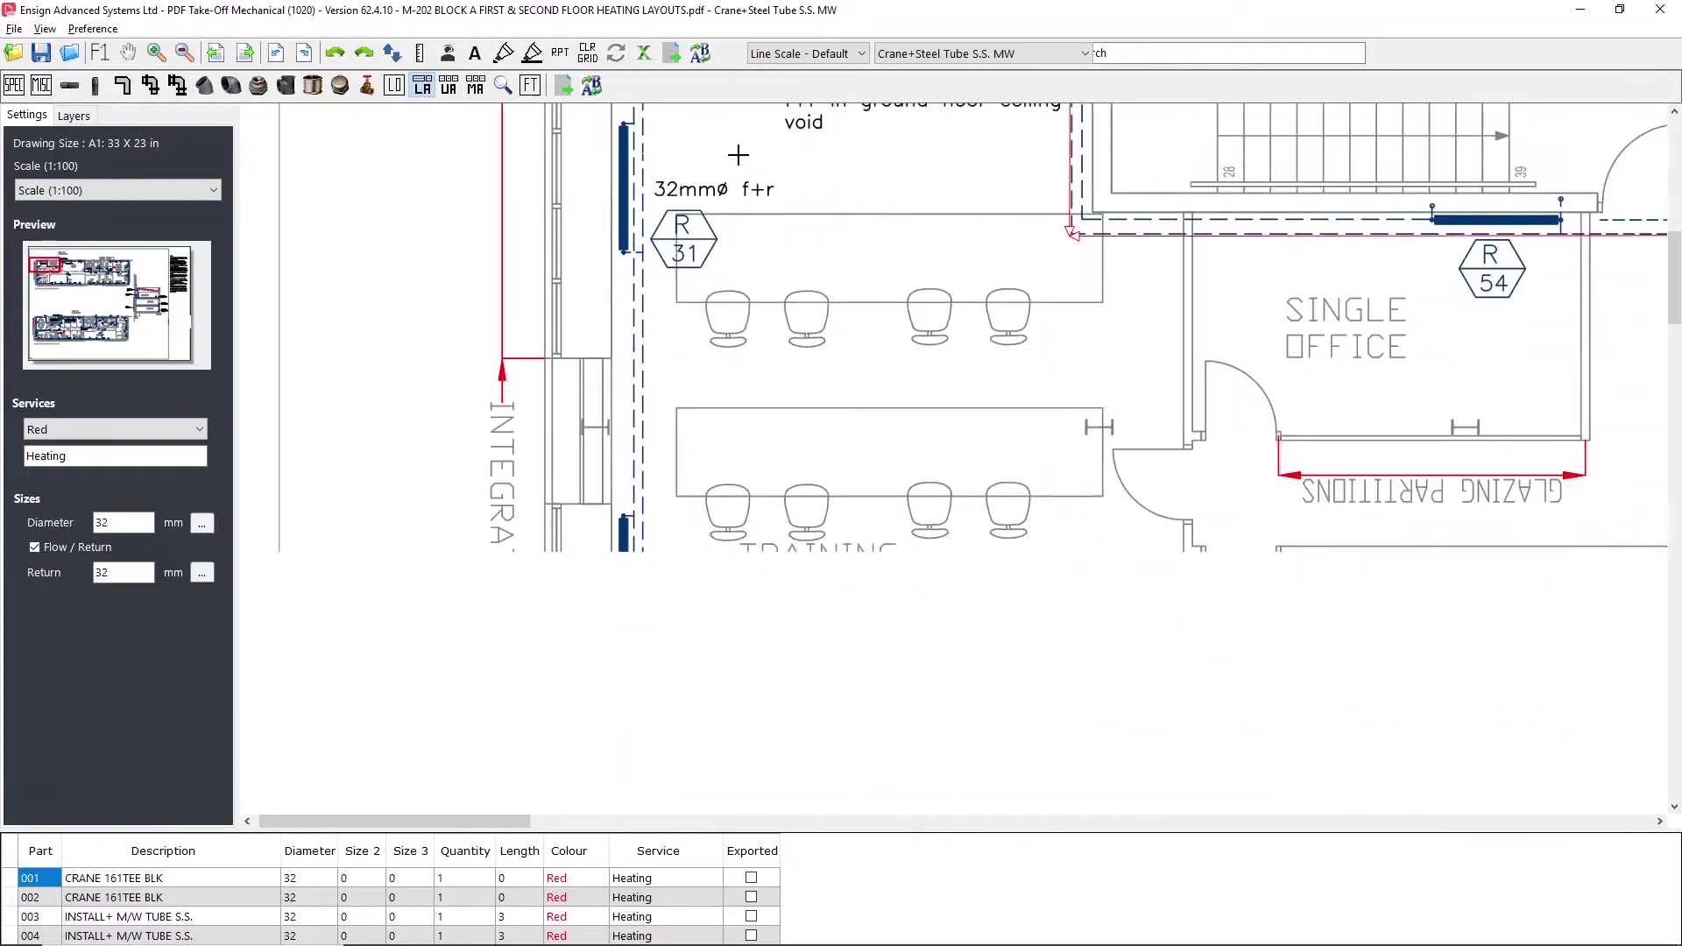
scroll(807, 391, "down", 1)
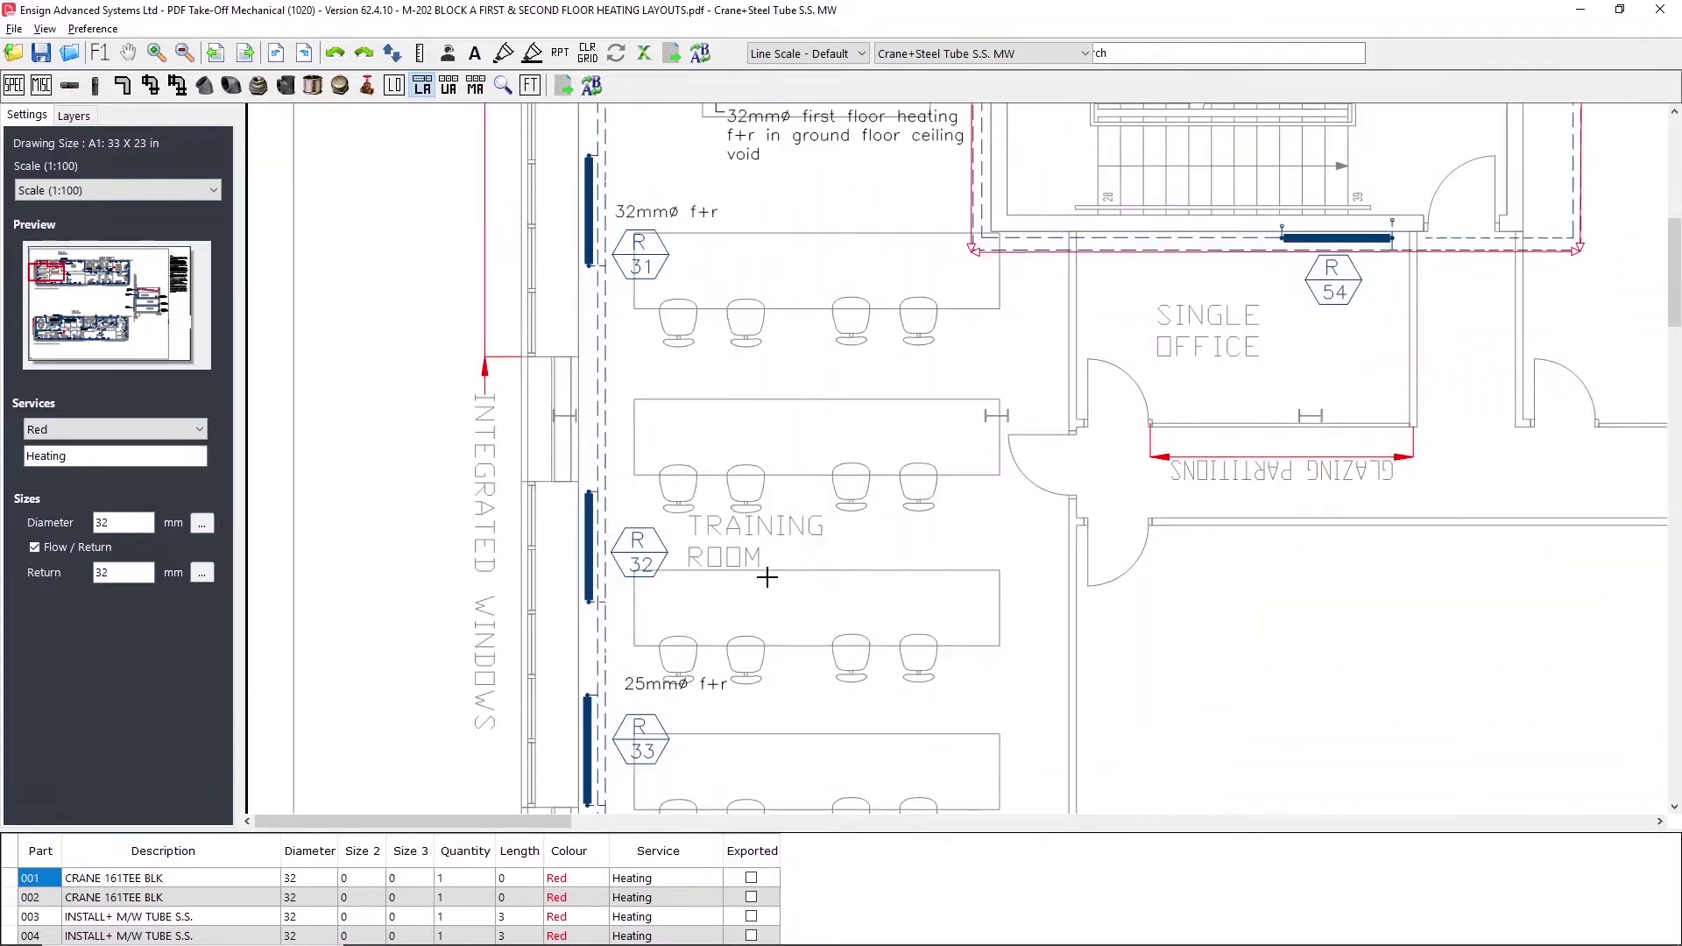
scroll(609, 666, "down", 3)
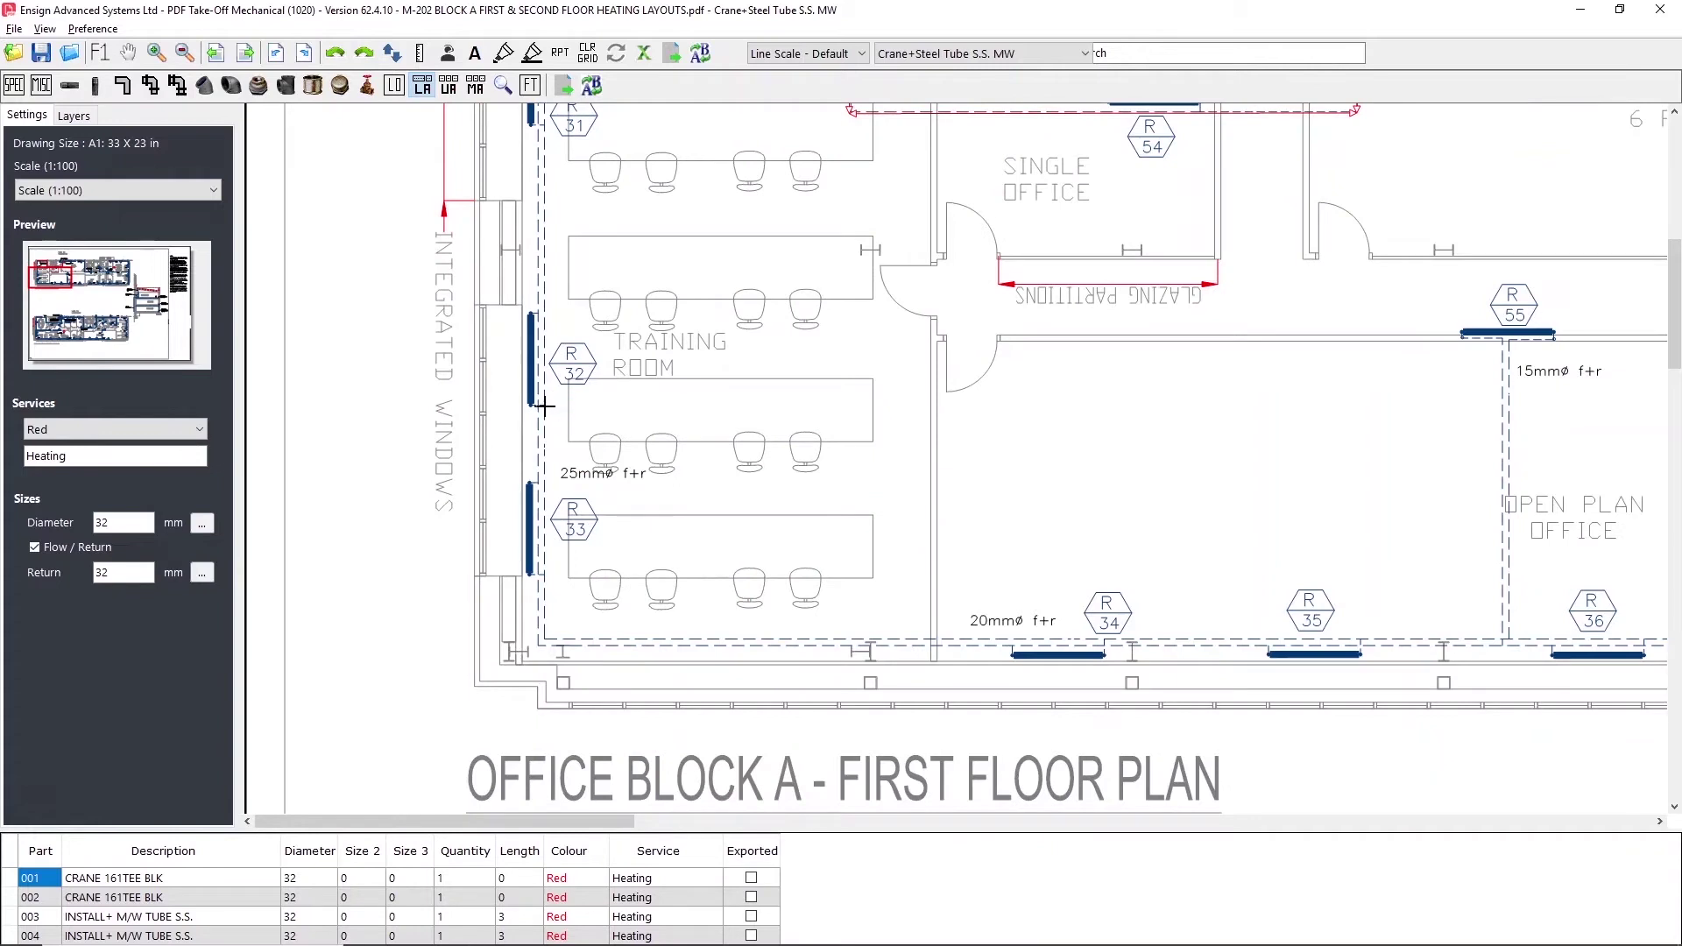
left_click(542, 481)
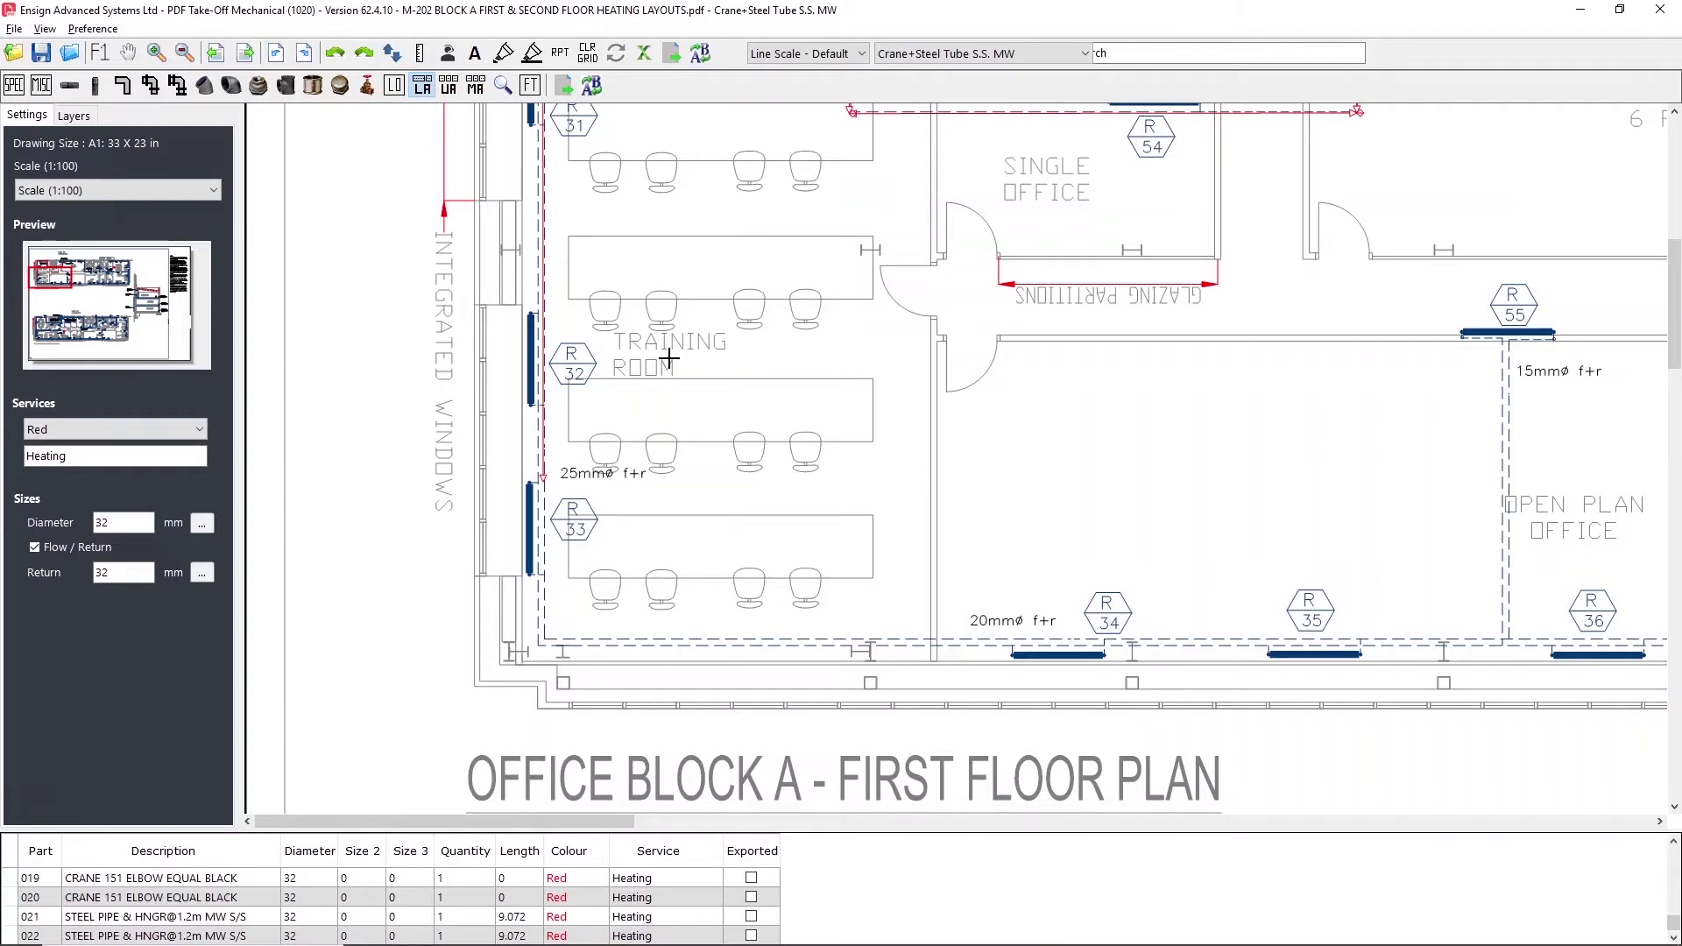
Review parts 005 to 022 in the enlarged take-off list, and inspect the traced run on the plan down to radiator 33.
left_click(394, 56)
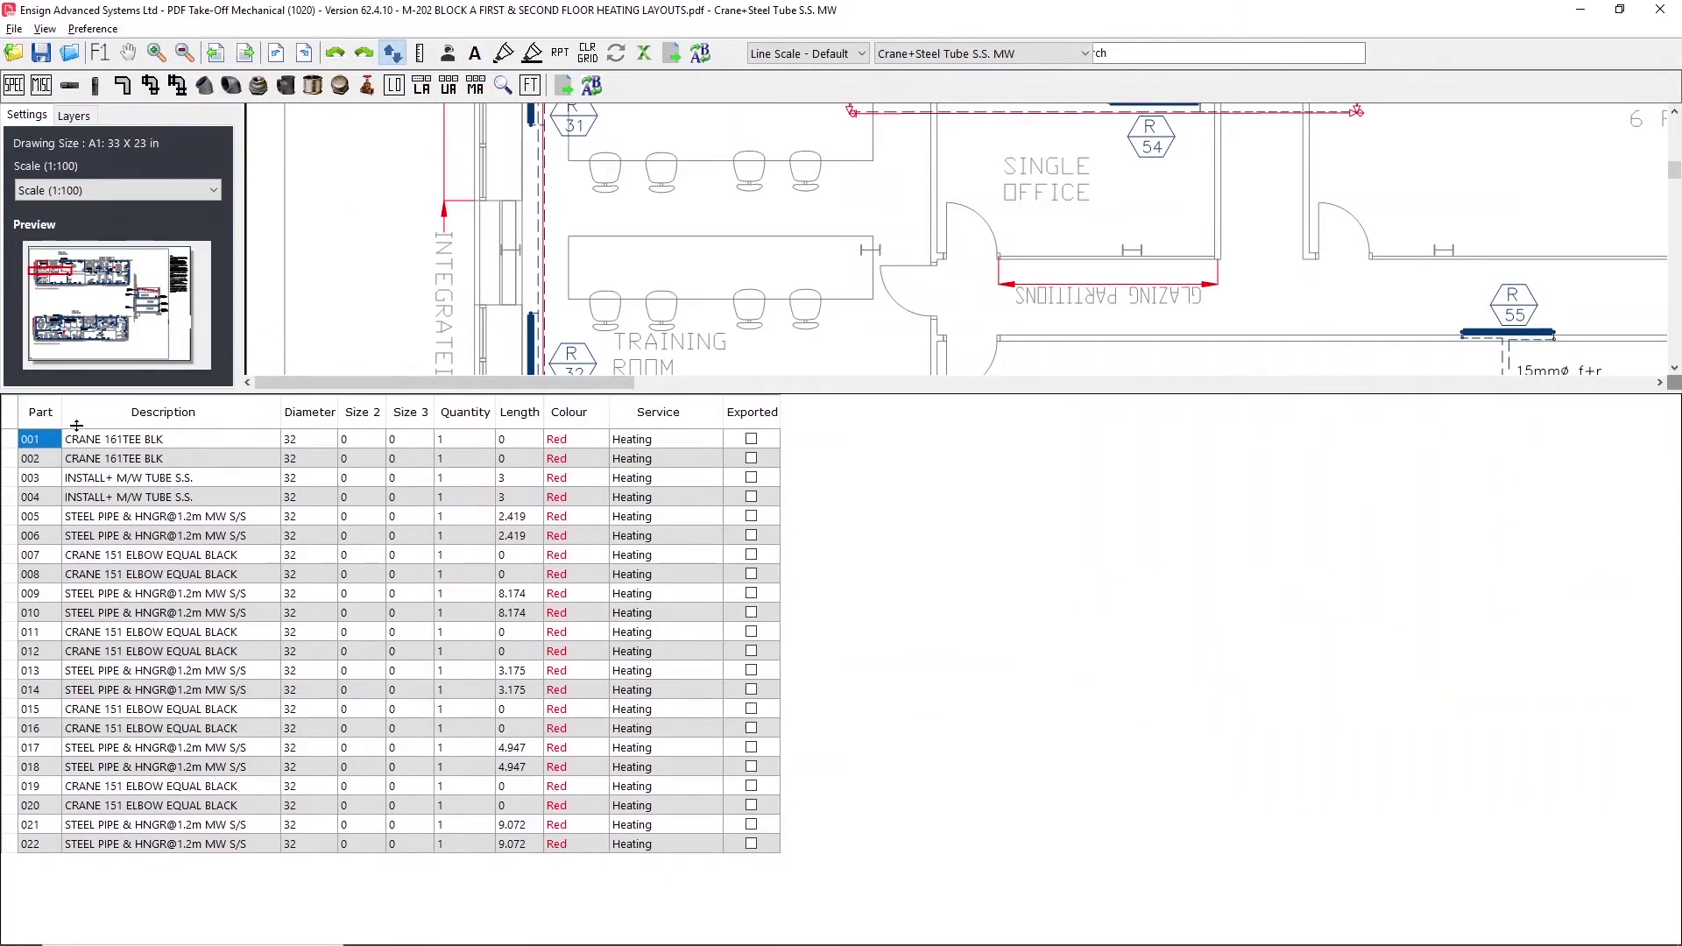
left_click_drag(8, 517, 62, 844)
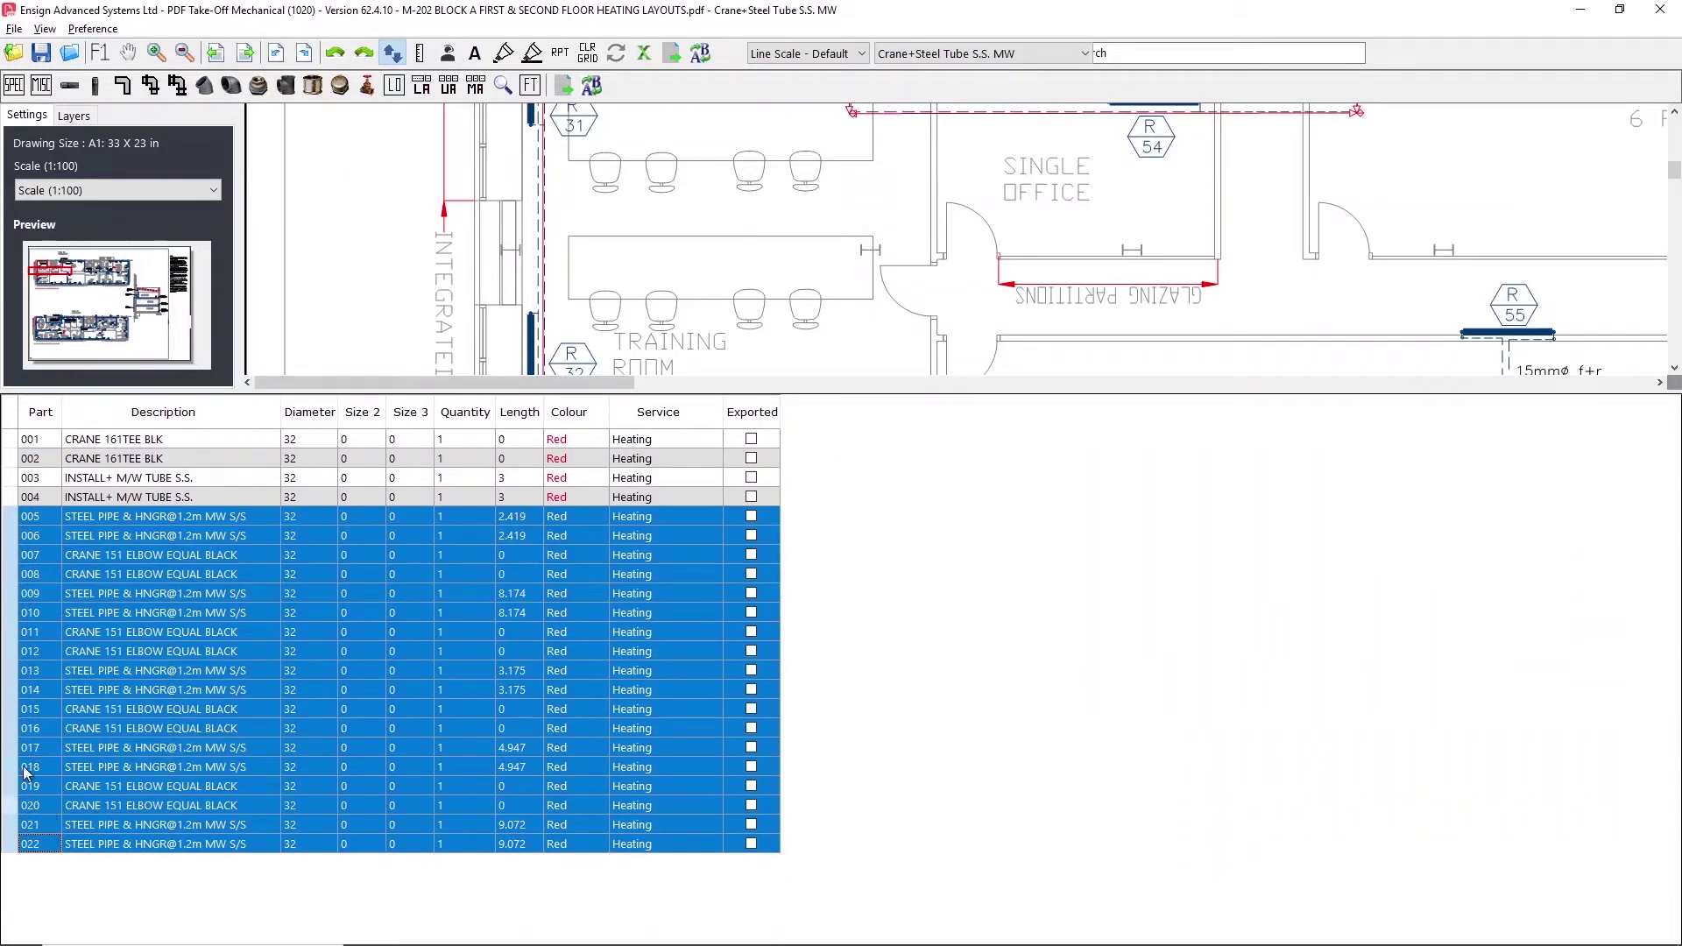
left_click(391, 54)
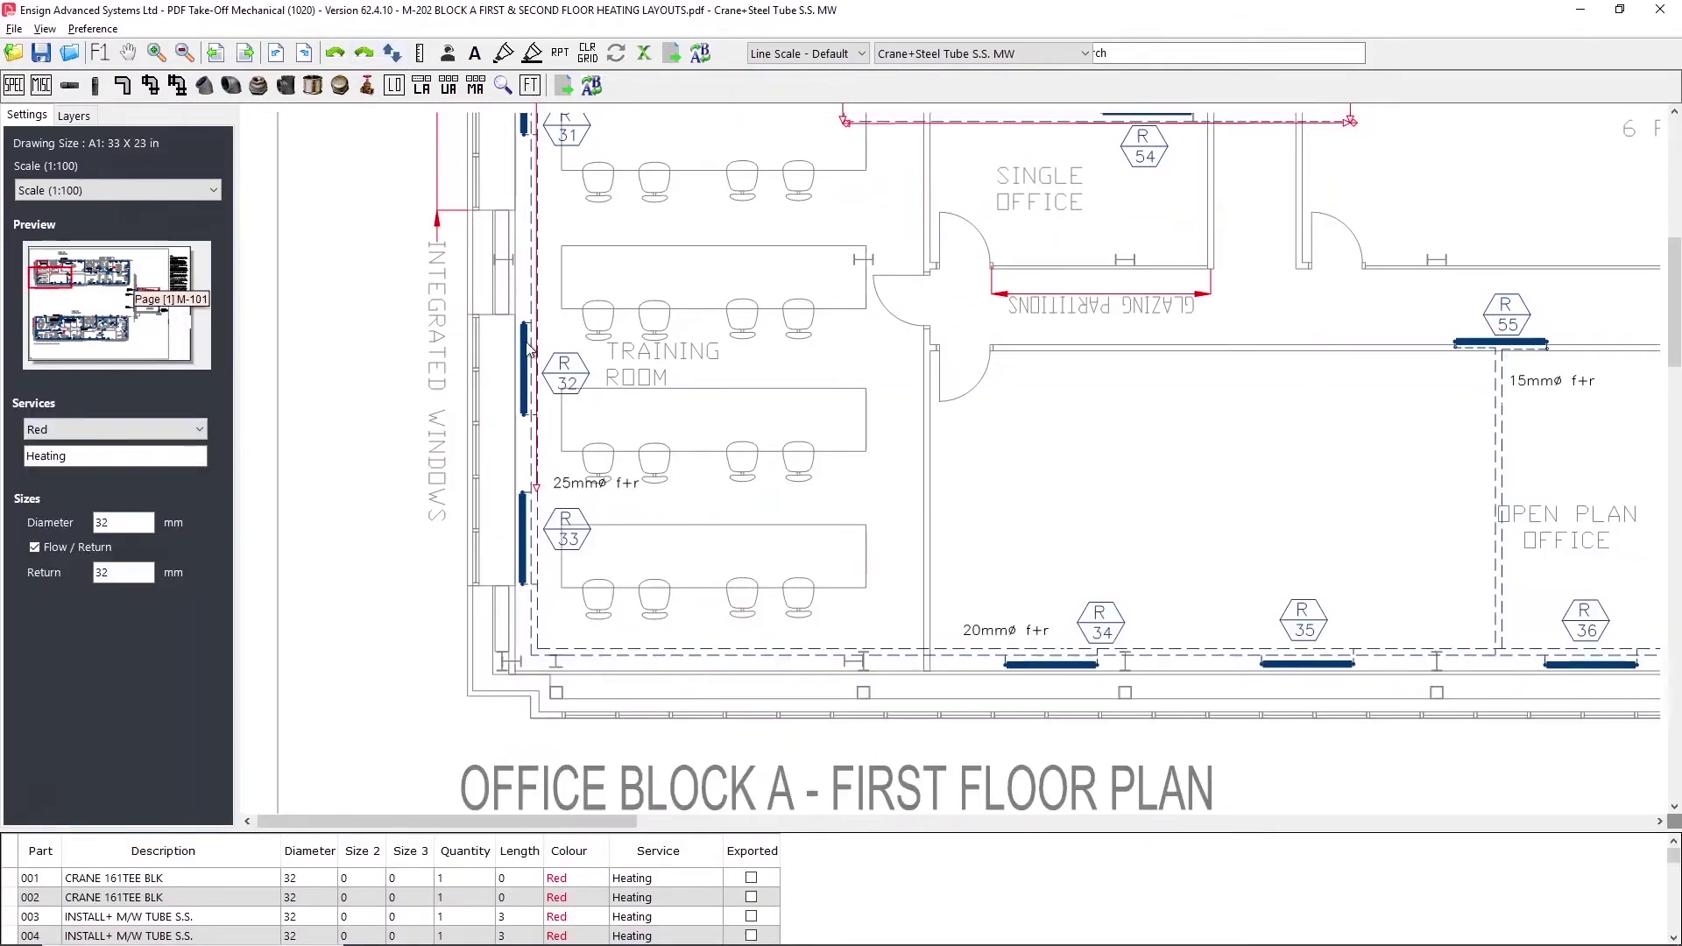
scroll(524, 681, "up", 5)
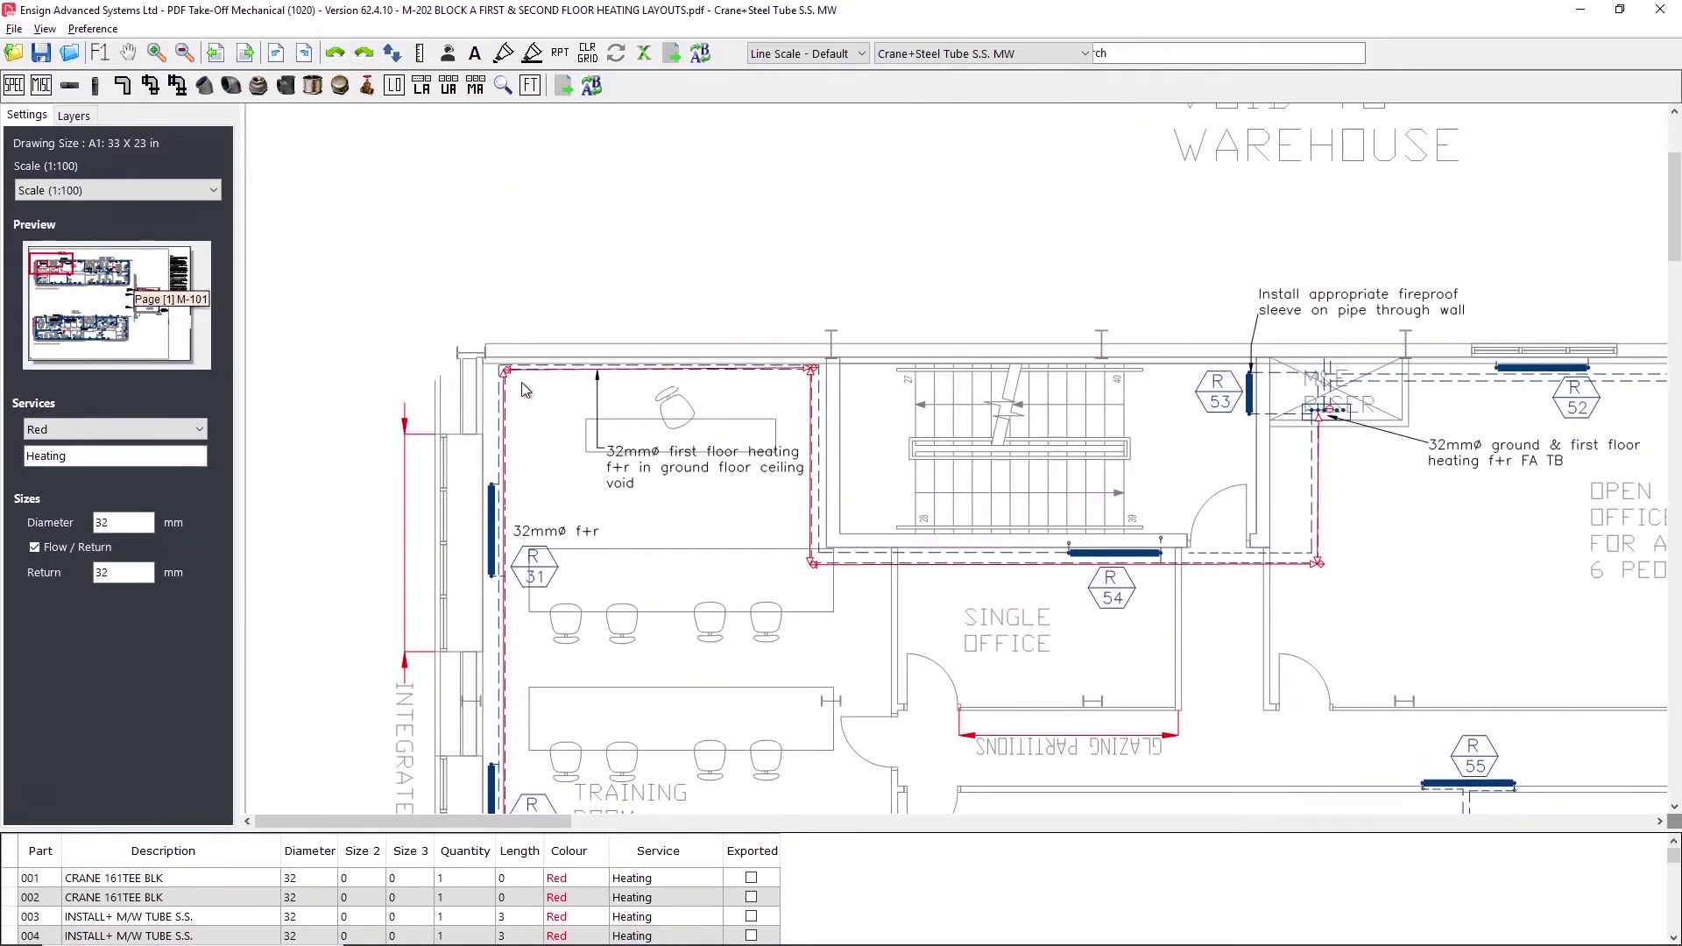
scroll(570, 483, "up", 3)
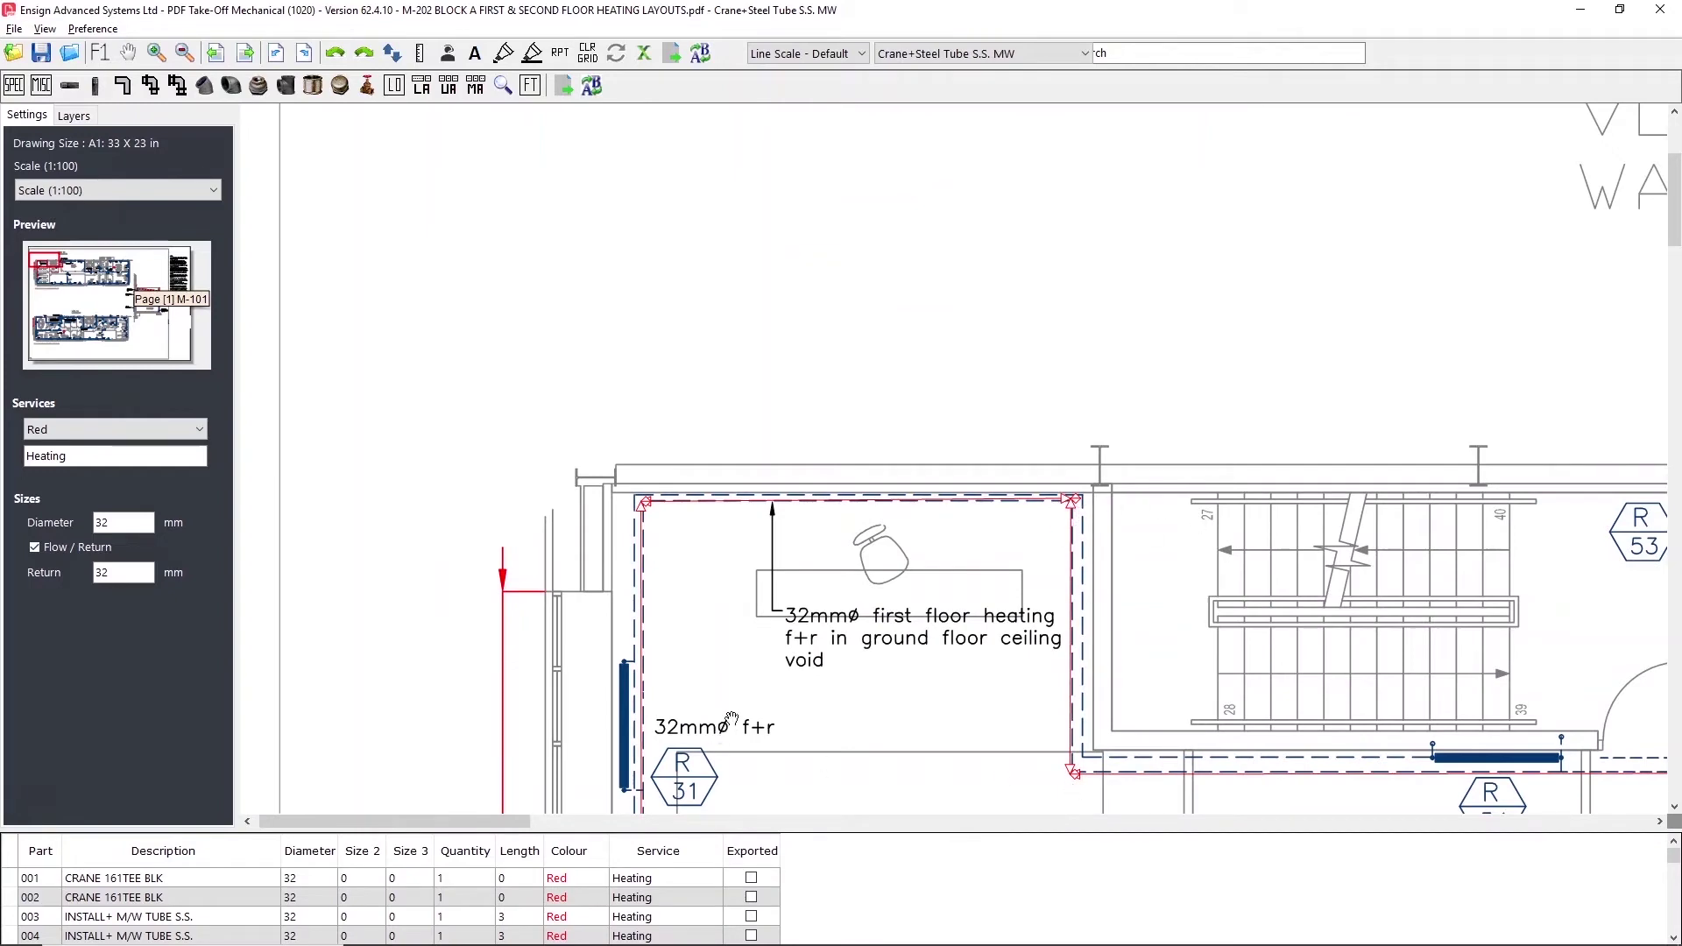
scroll(898, 243, "down", 5)
scroll(897, 244, "down", 6)
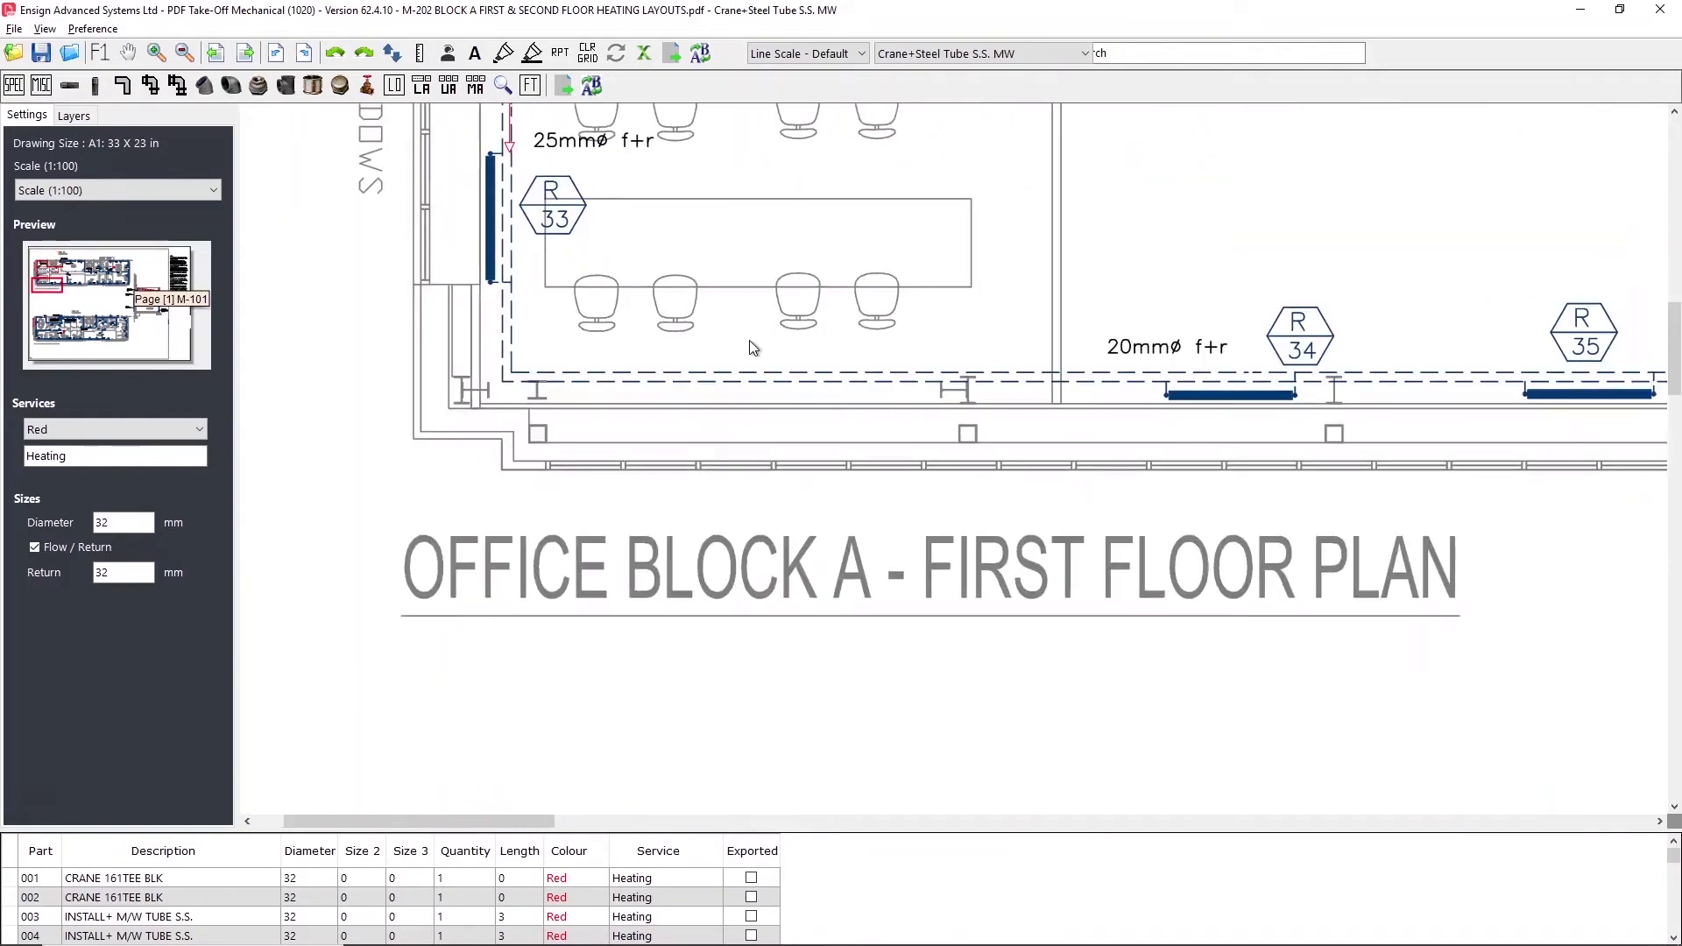
scroll(778, 501, "up", 1)
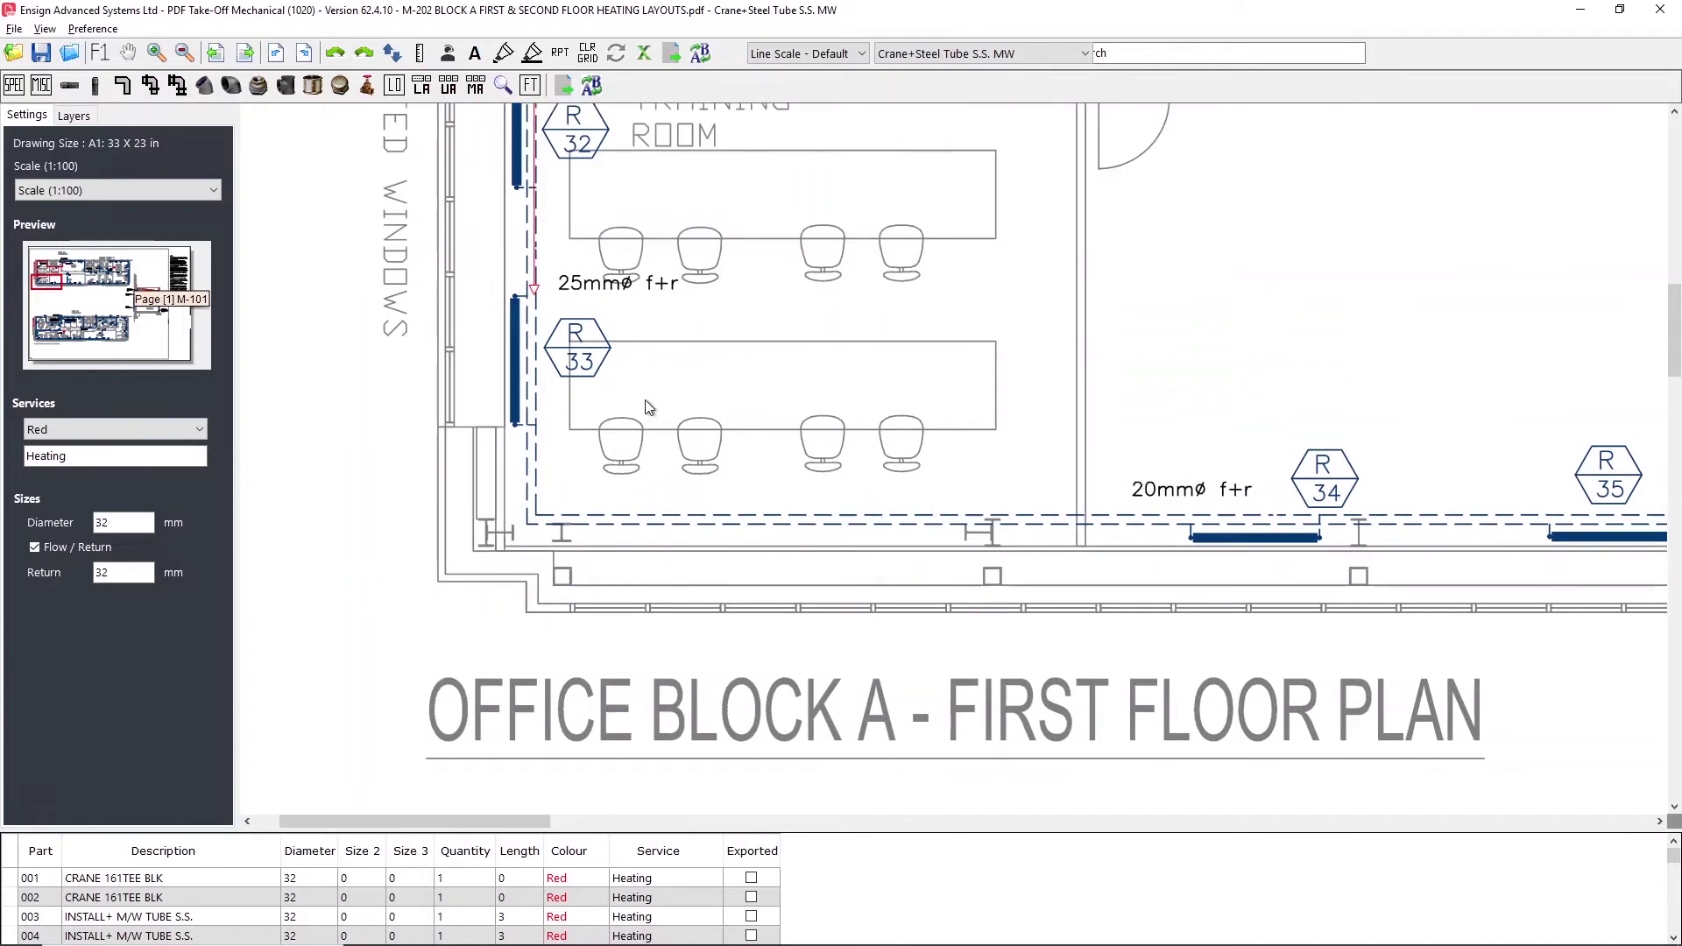
left_click(117, 522)
type("2")
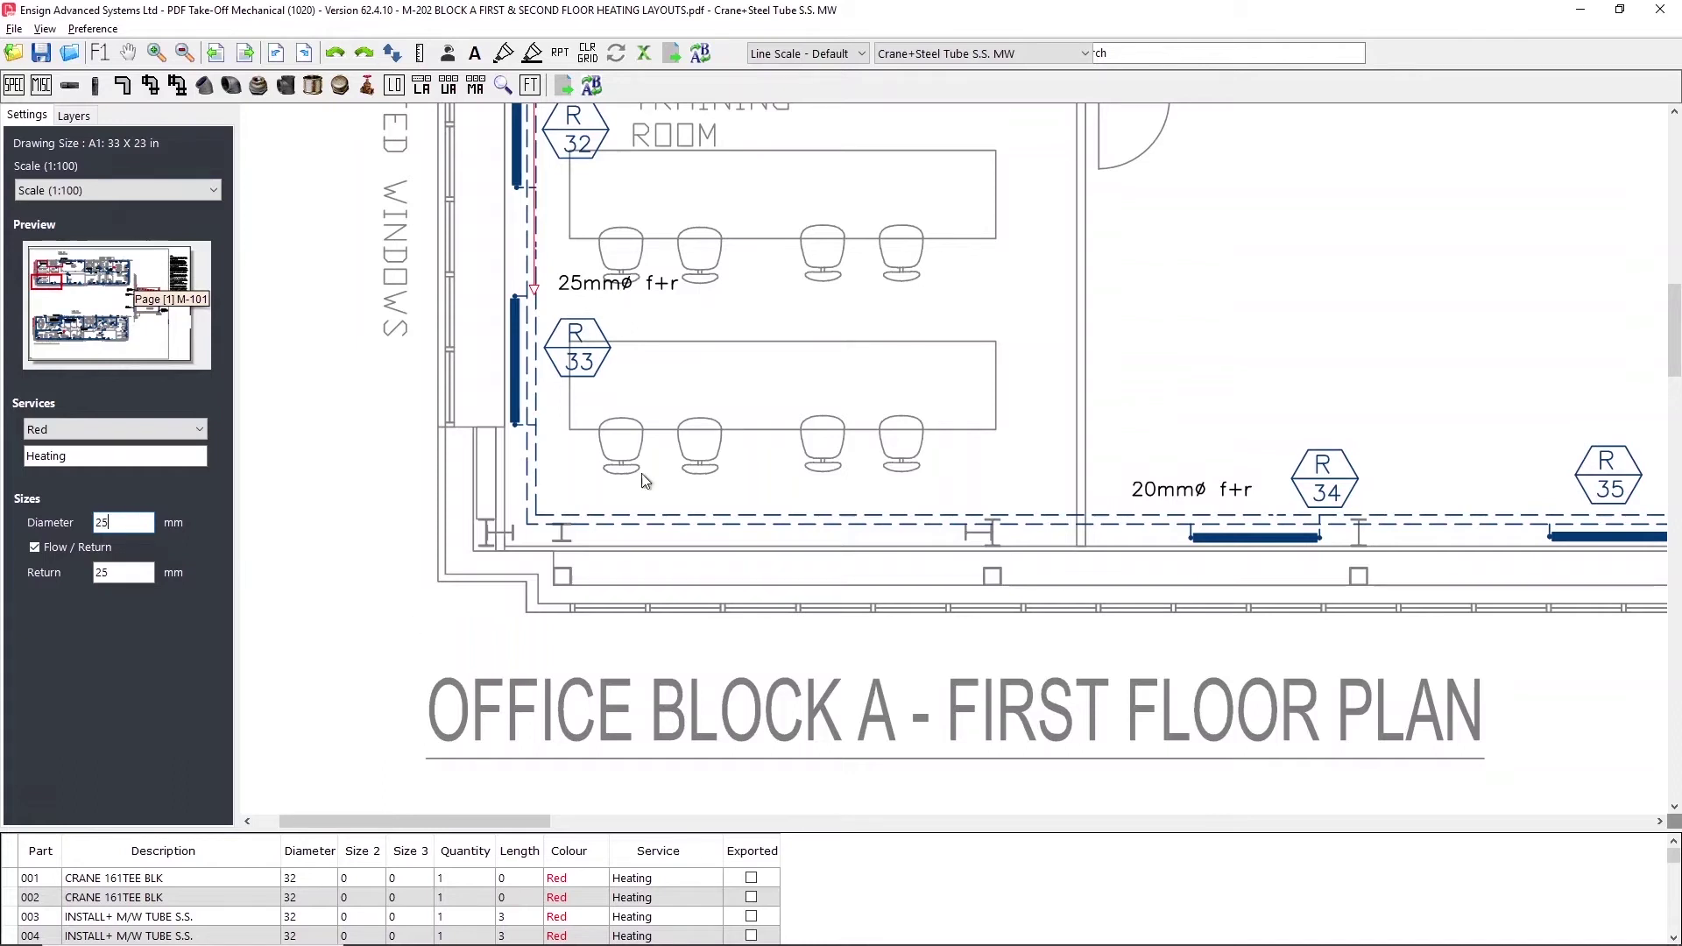
left_click(422, 85)
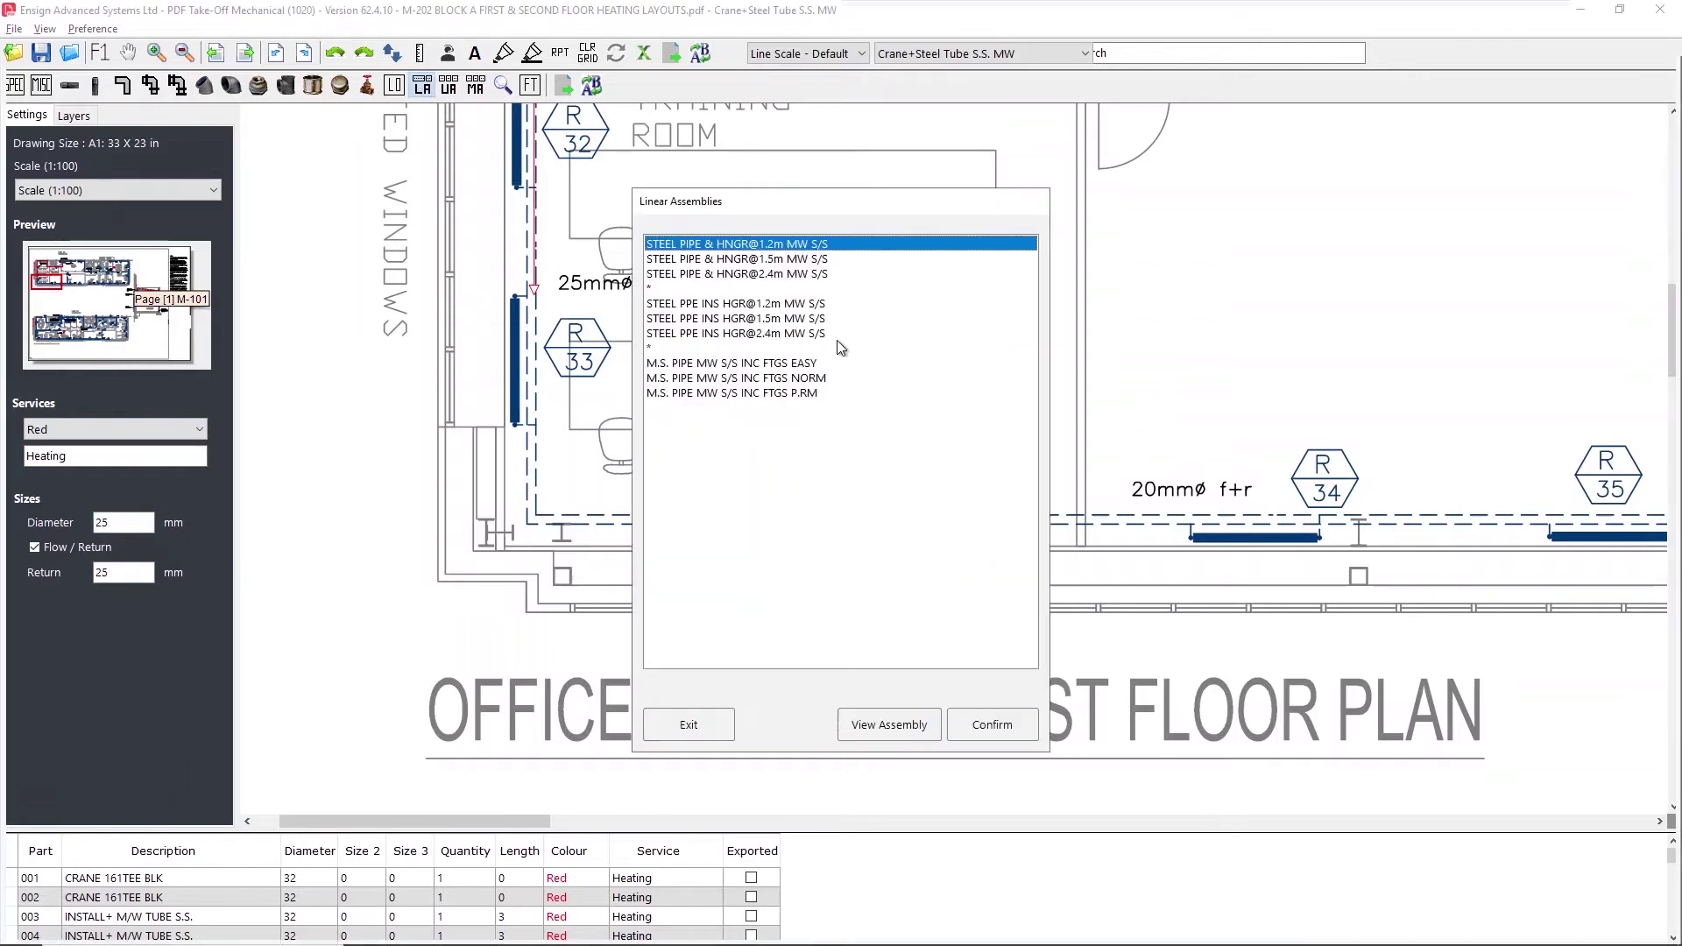
left_click(992, 725)
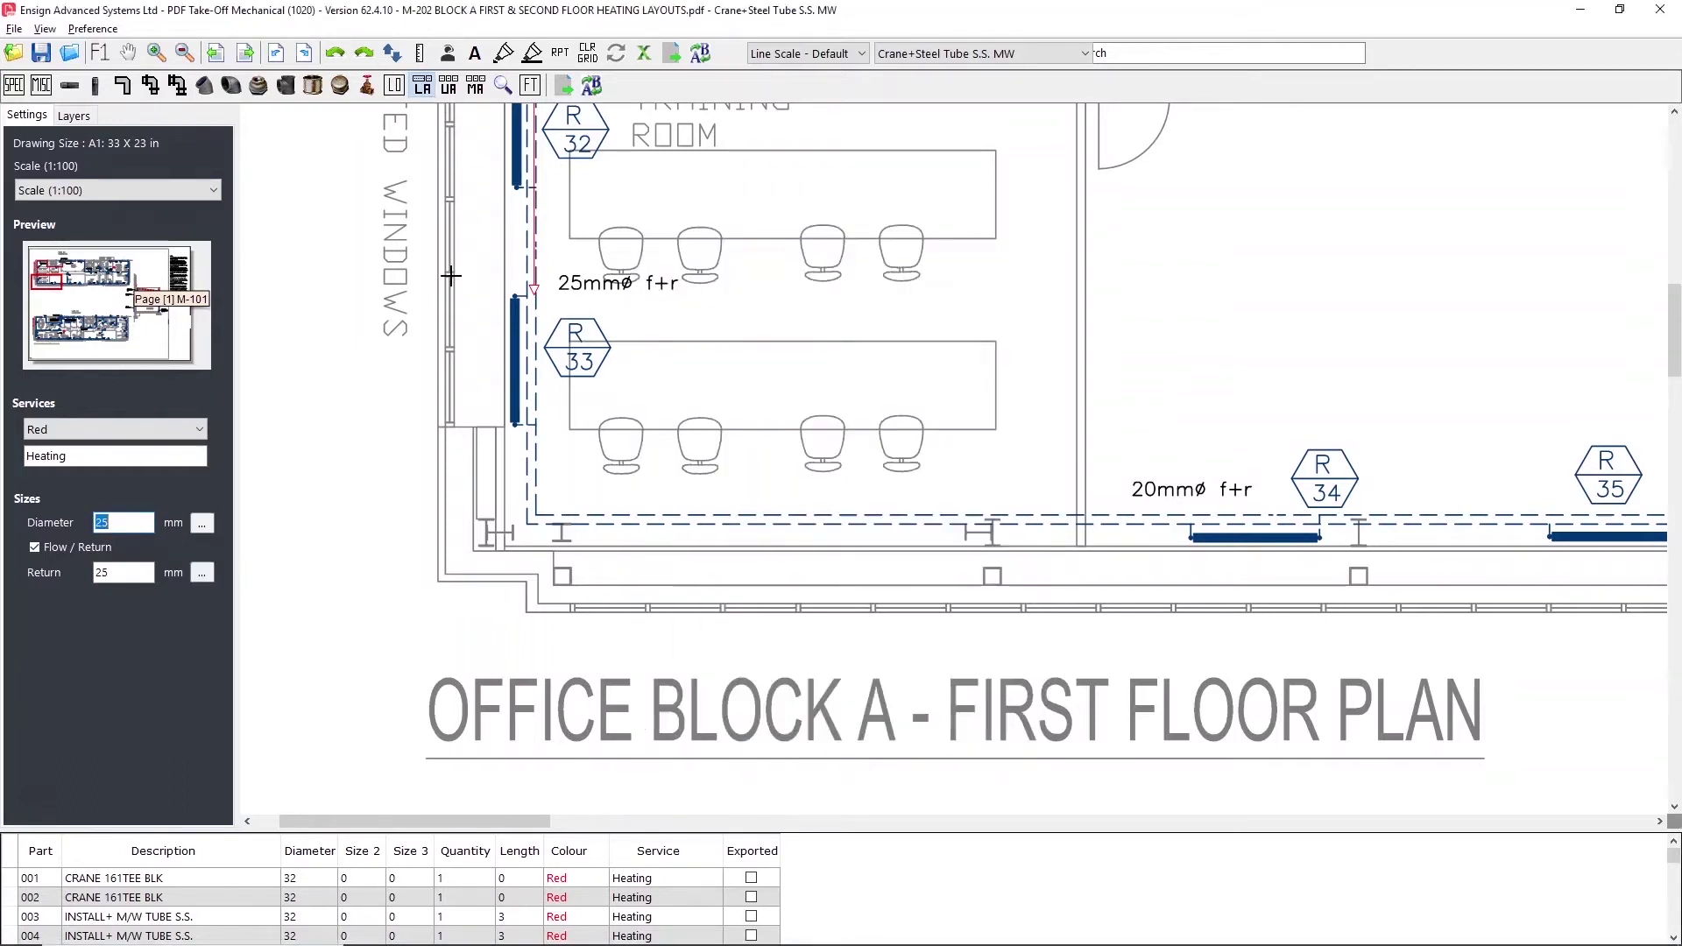
left_click(535, 296)
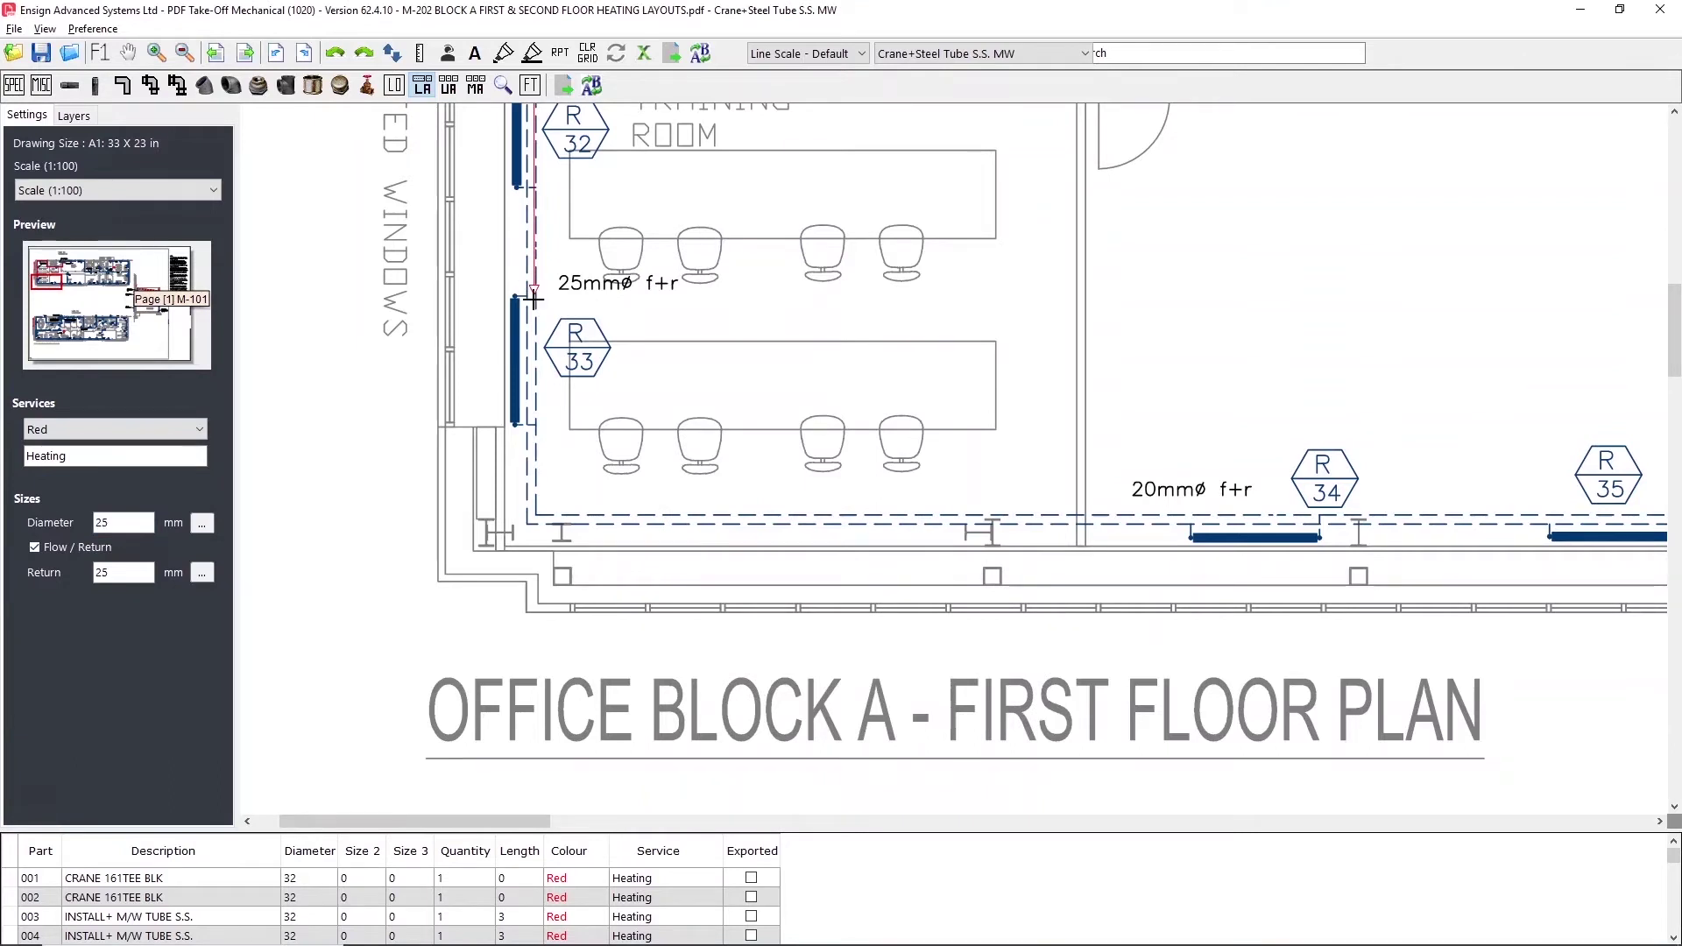
left_click(537, 518)
left_click(1187, 516)
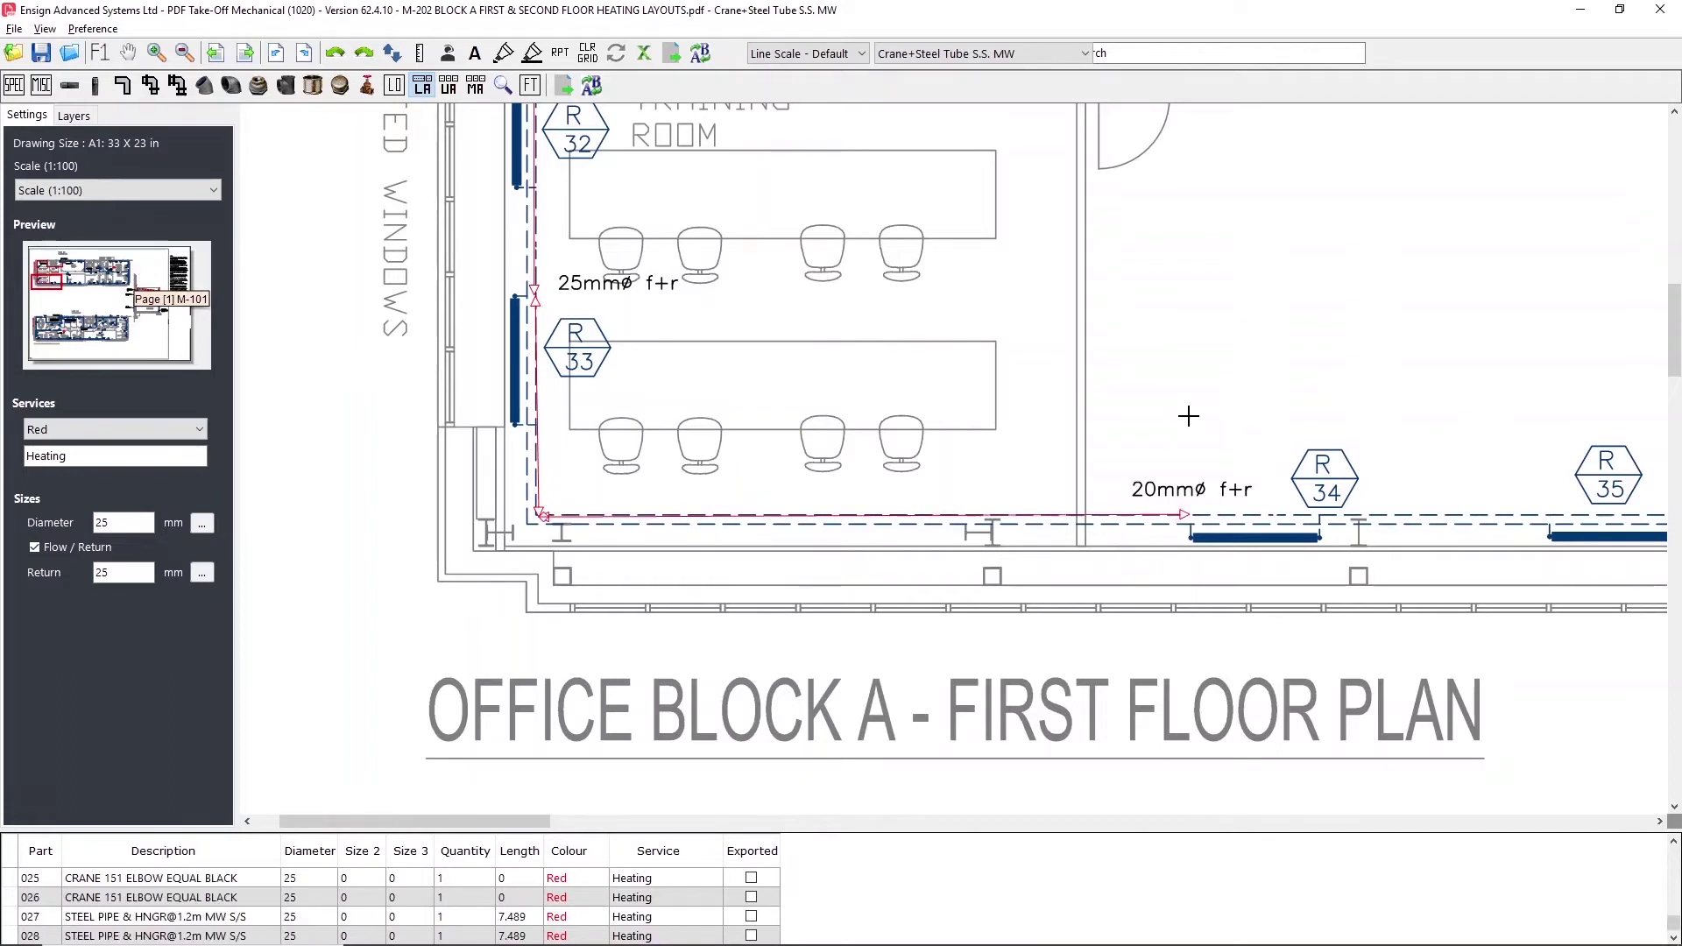
Continue the pipe run at 20 mm diameter from radiator 34 to the branch before radiator 36, and review the enlarged take-off list.
double_click(97, 518)
type("20")
left_click_drag(1393, 444, 393, 422)
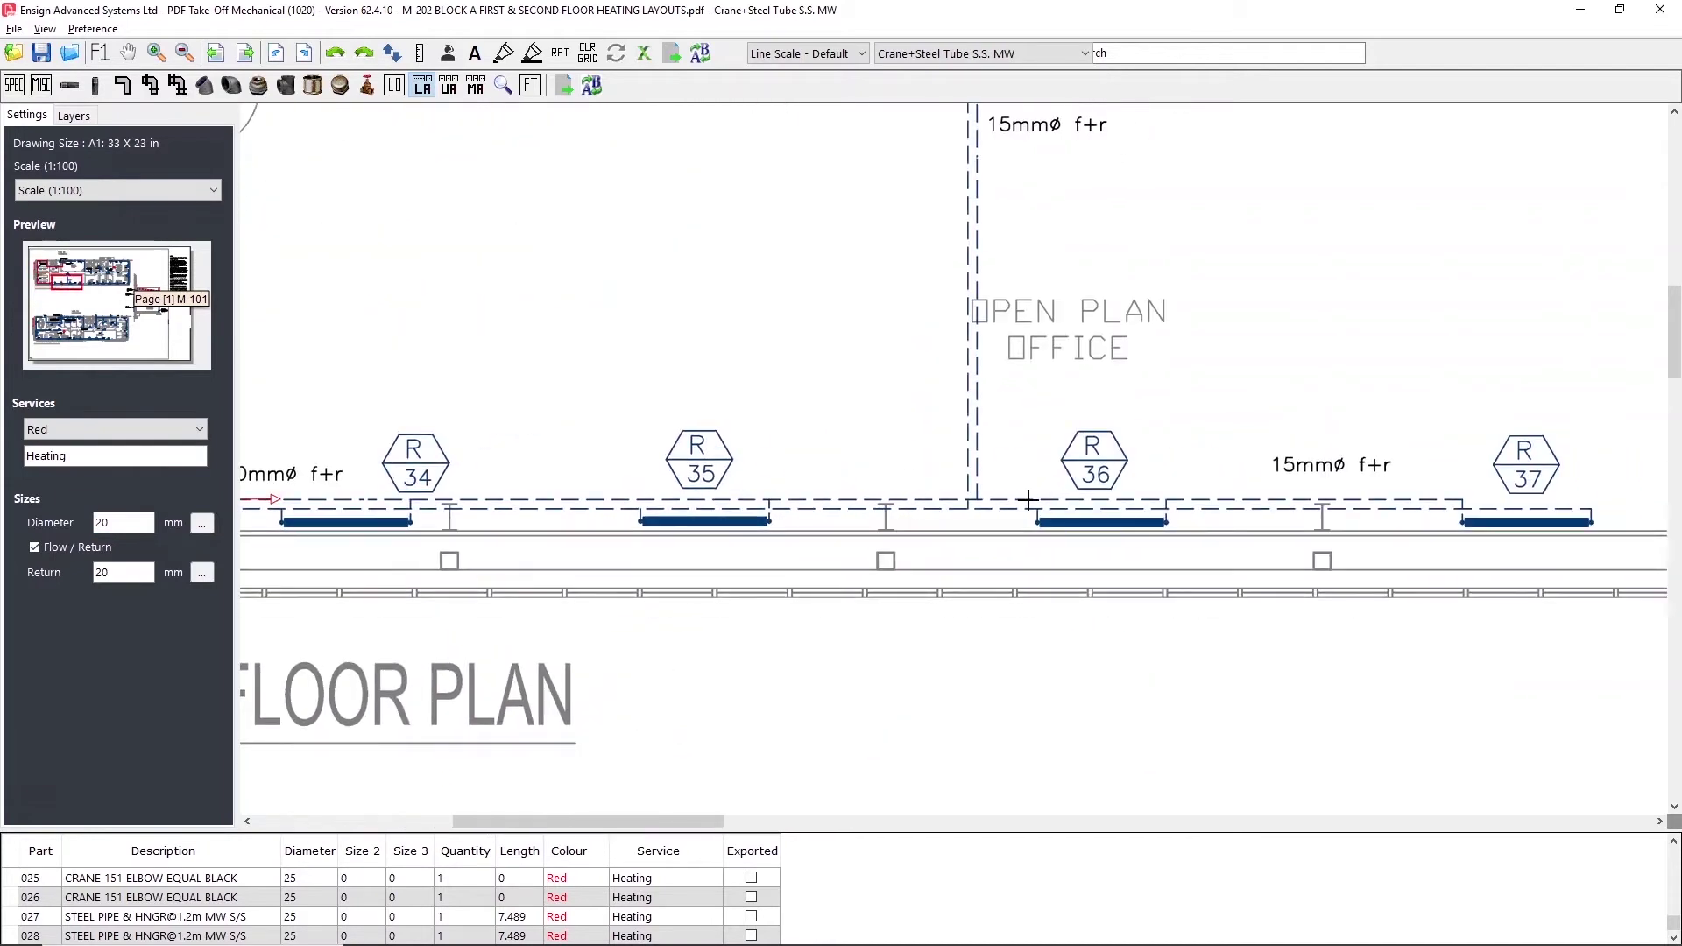
left_click(969, 504)
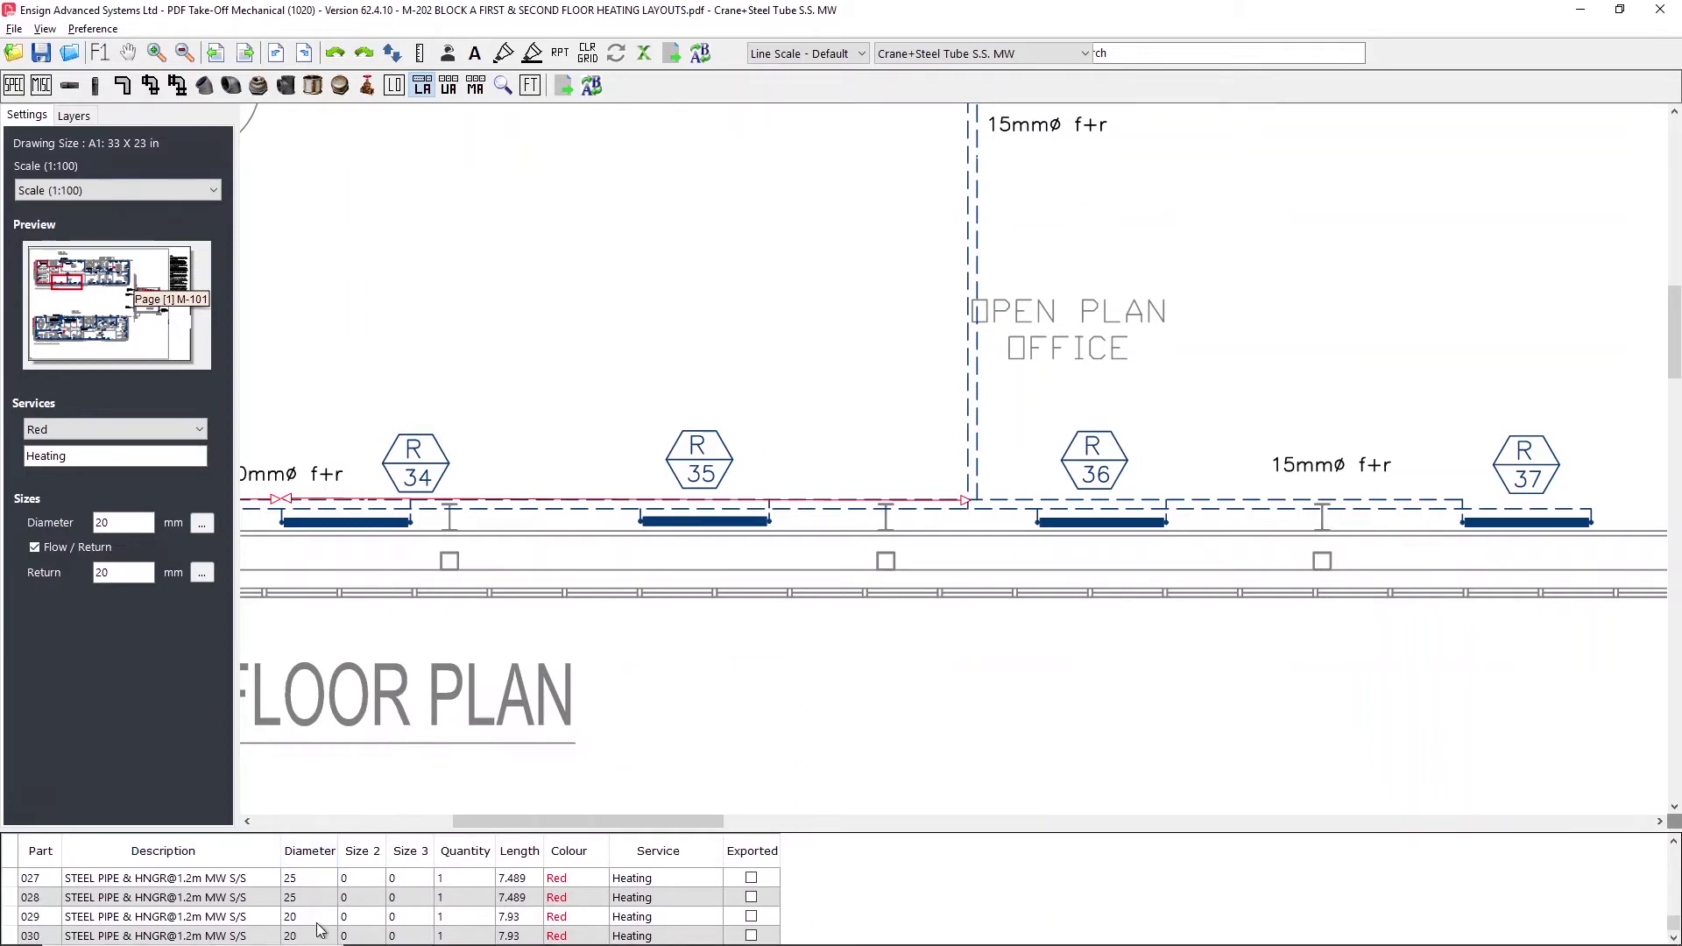
left_click(392, 52)
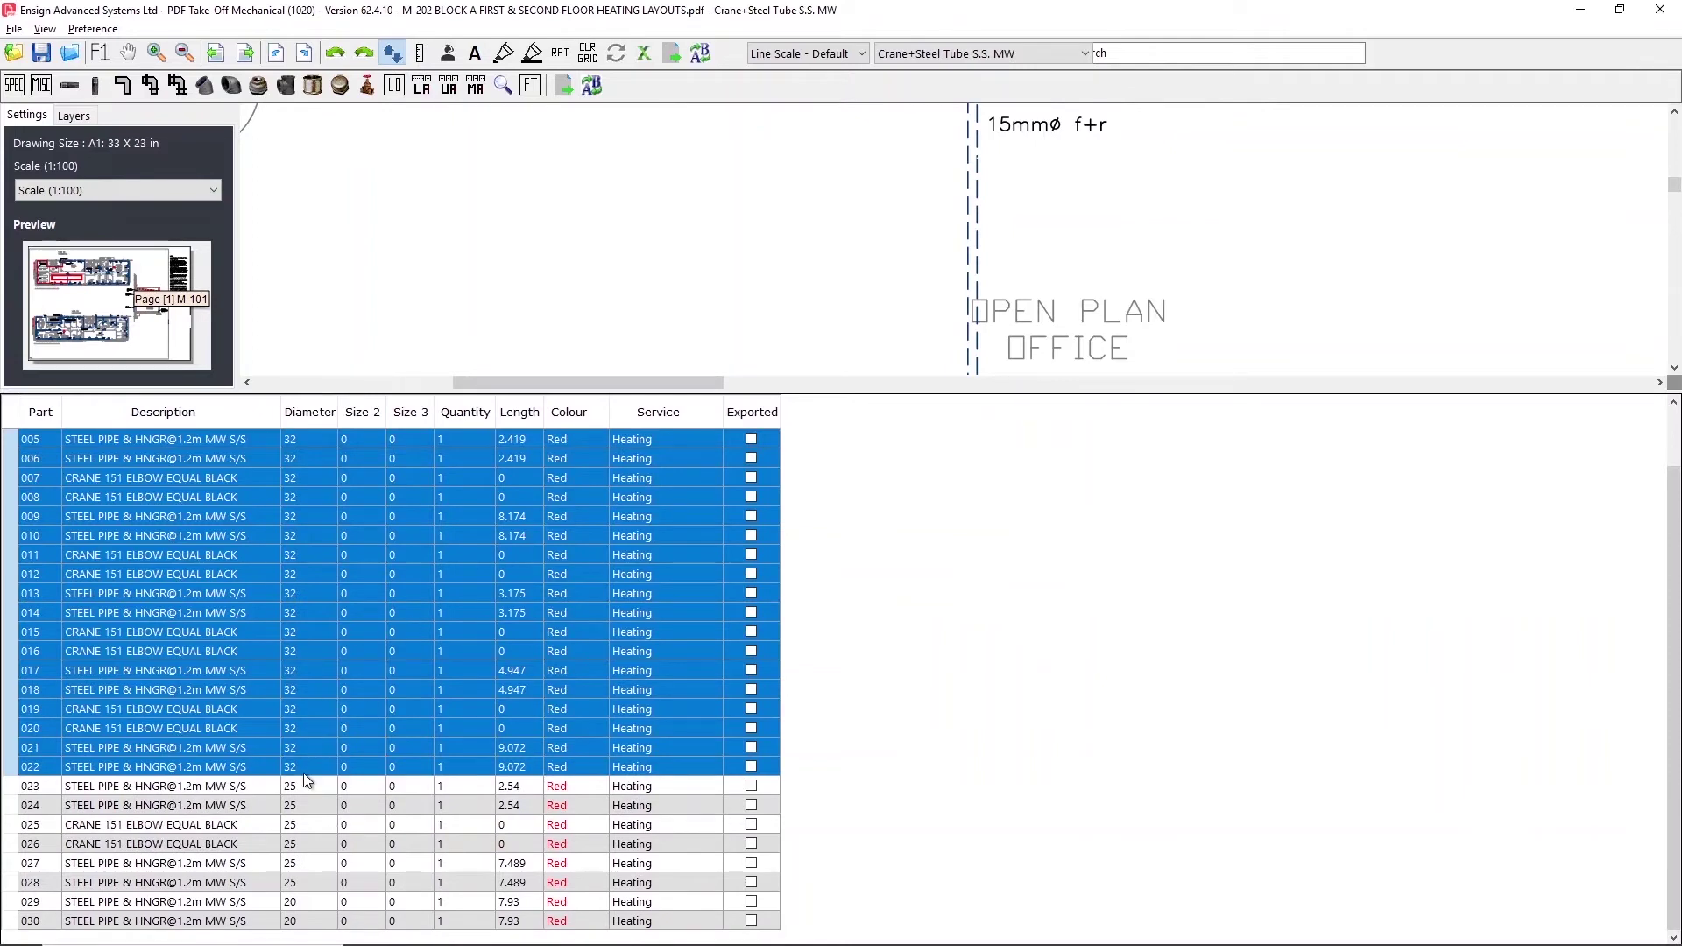
left_click(391, 52)
Place a CRANE 179 REDUCER CONC BLACK, 32 x 25 for both flow and return, at the 25 mm f+r label above radiator 33.
scroll(627, 418, "down", 1)
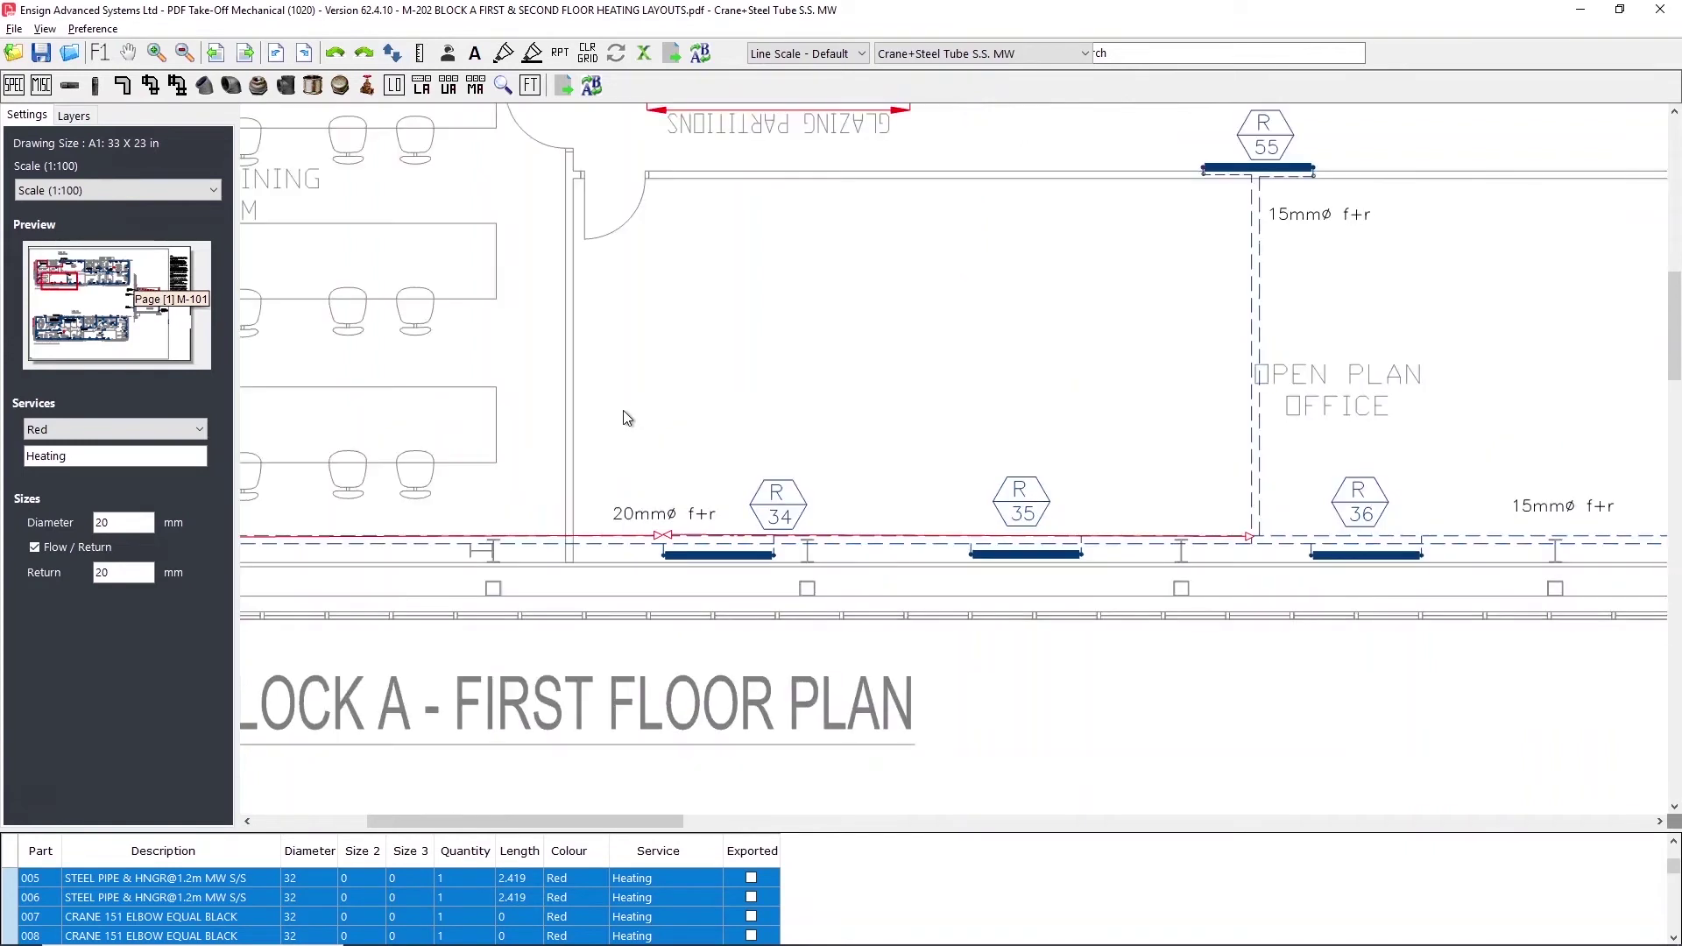
scroll(635, 420, "down", 1)
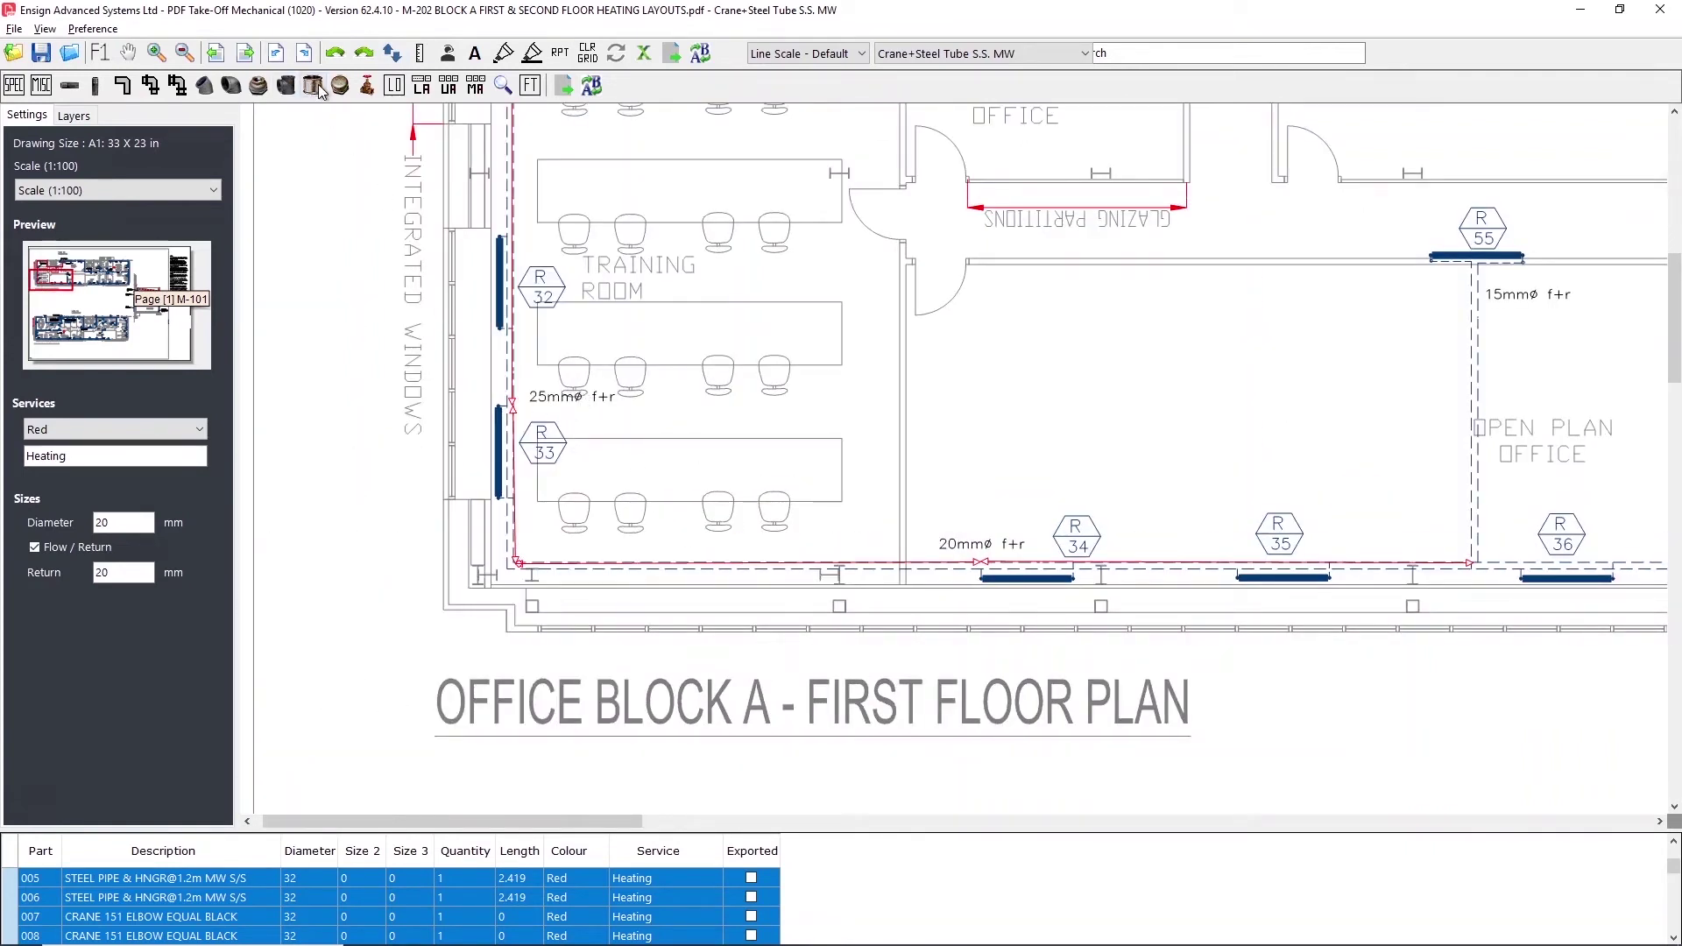
left_click(261, 86)
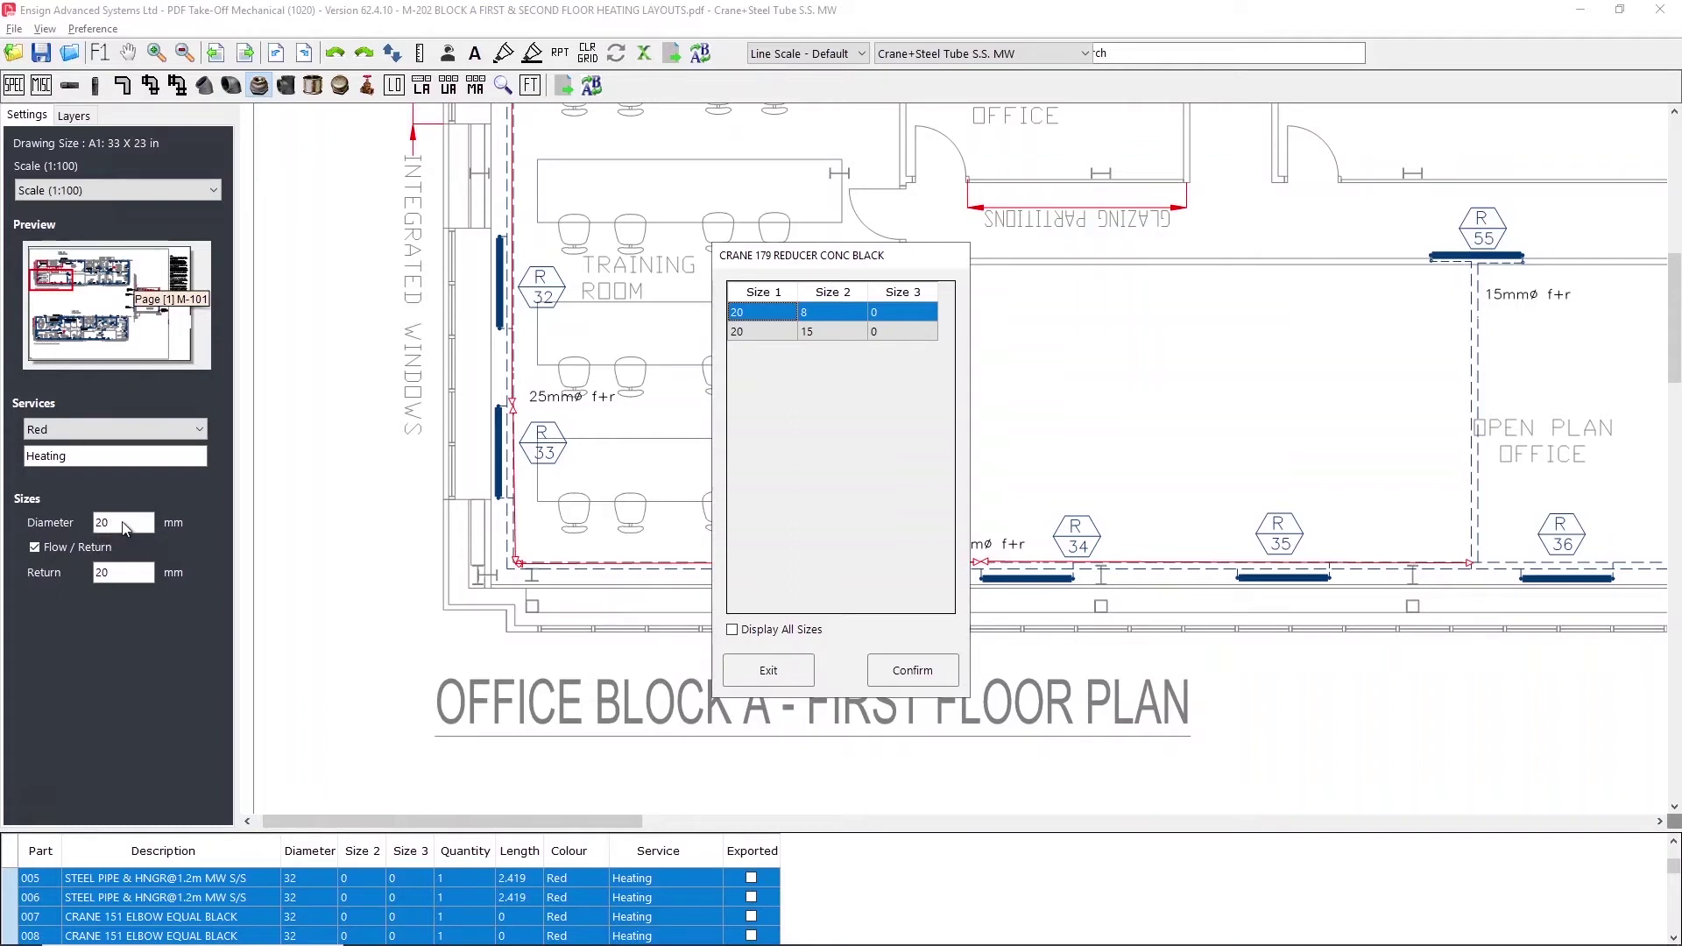
left_click(760, 632)
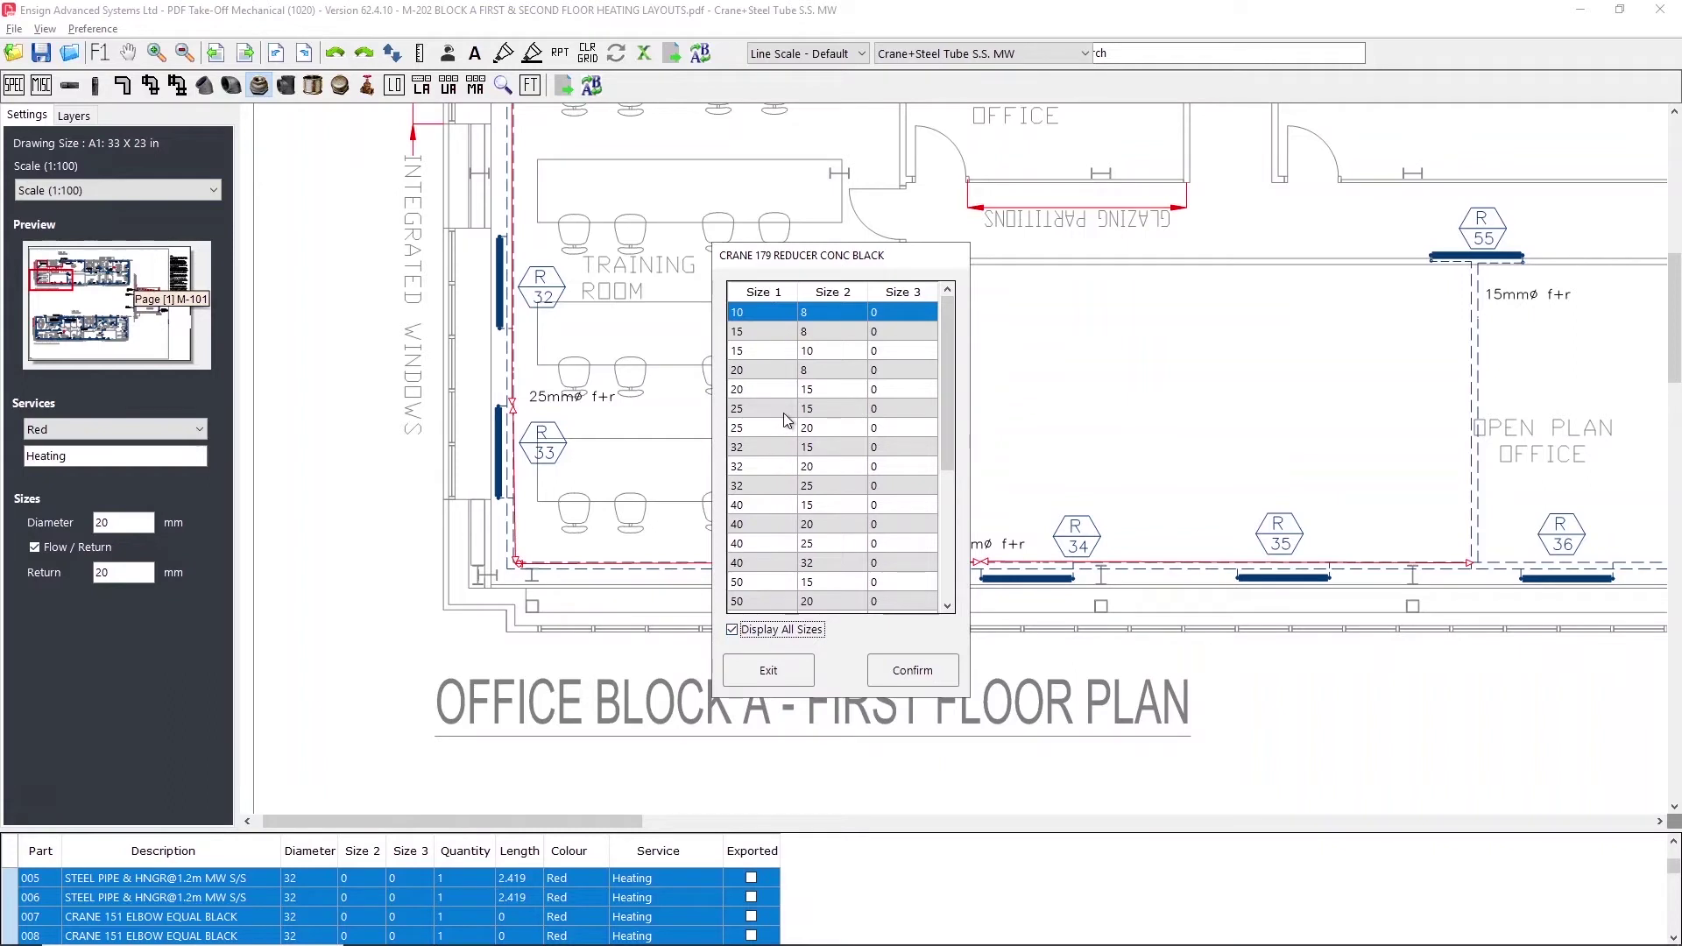
left_click(760, 485)
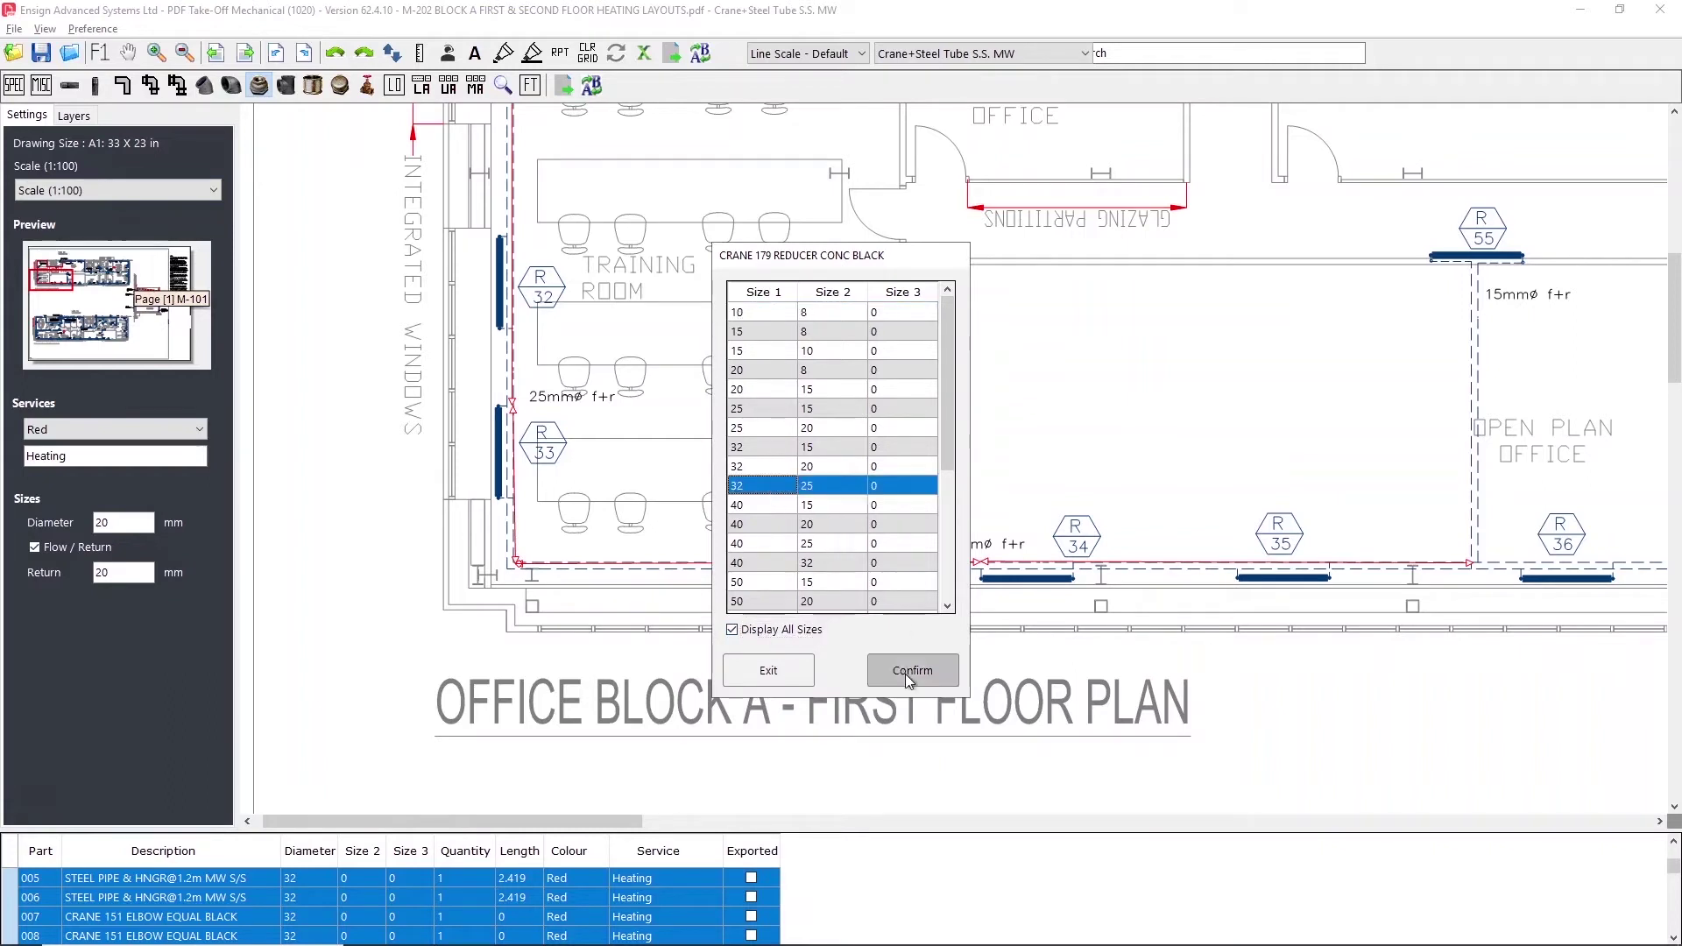
left_click(907, 675)
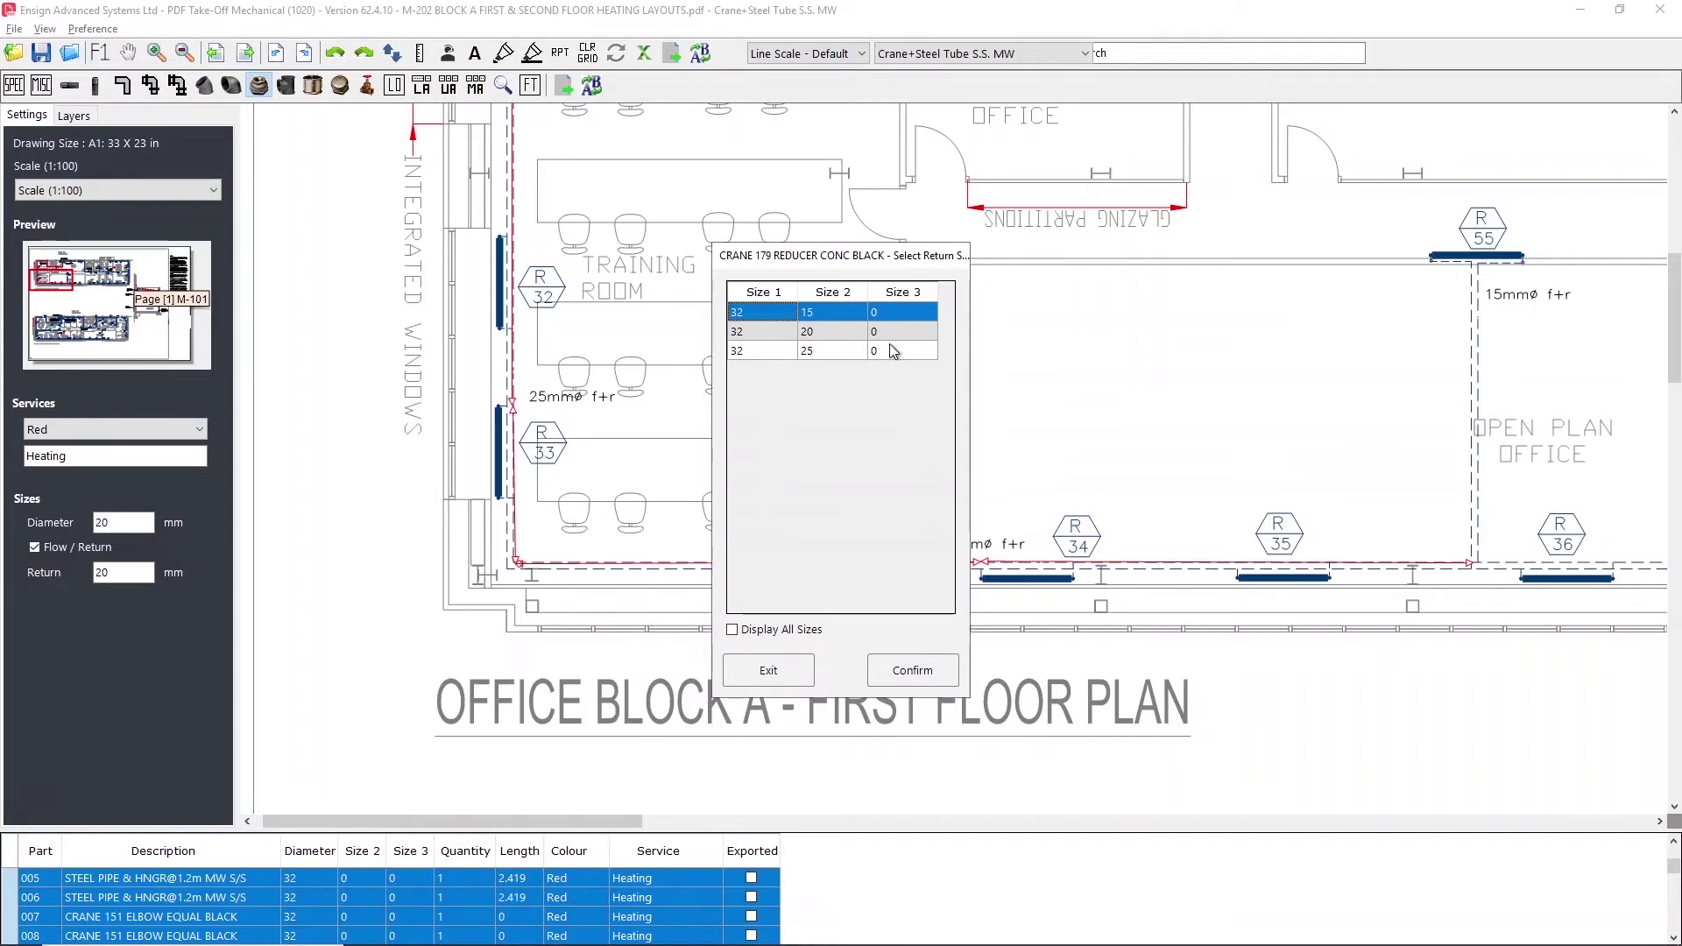
left_click(834, 349)
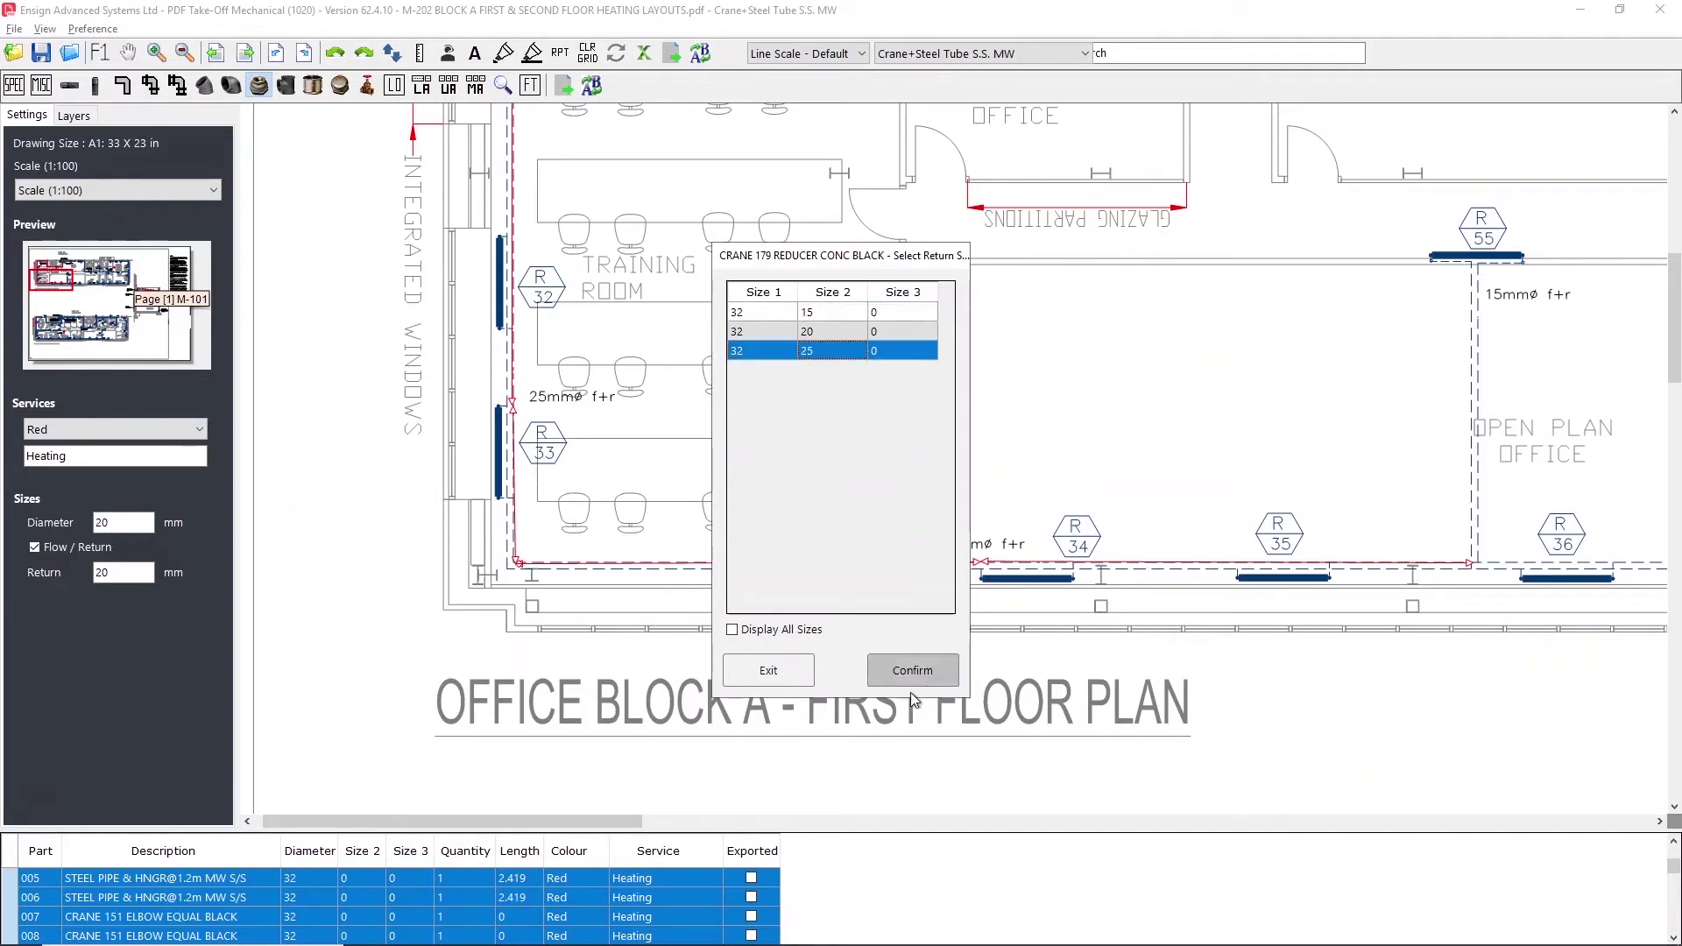
left_click(912, 672)
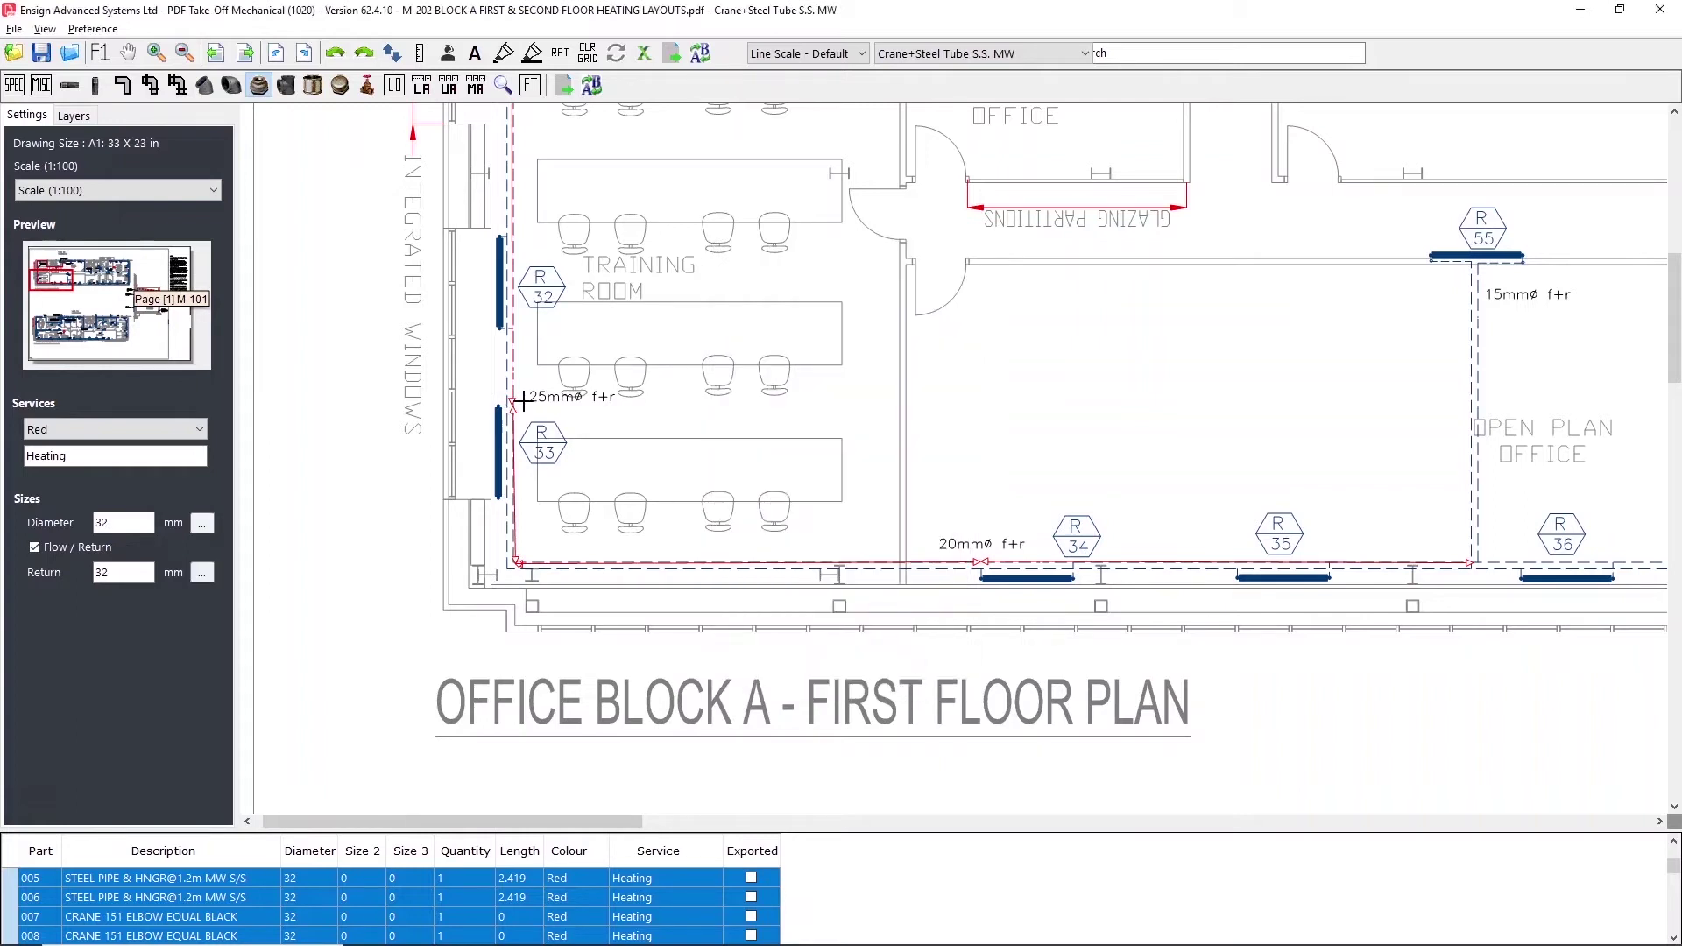
left_click(518, 404)
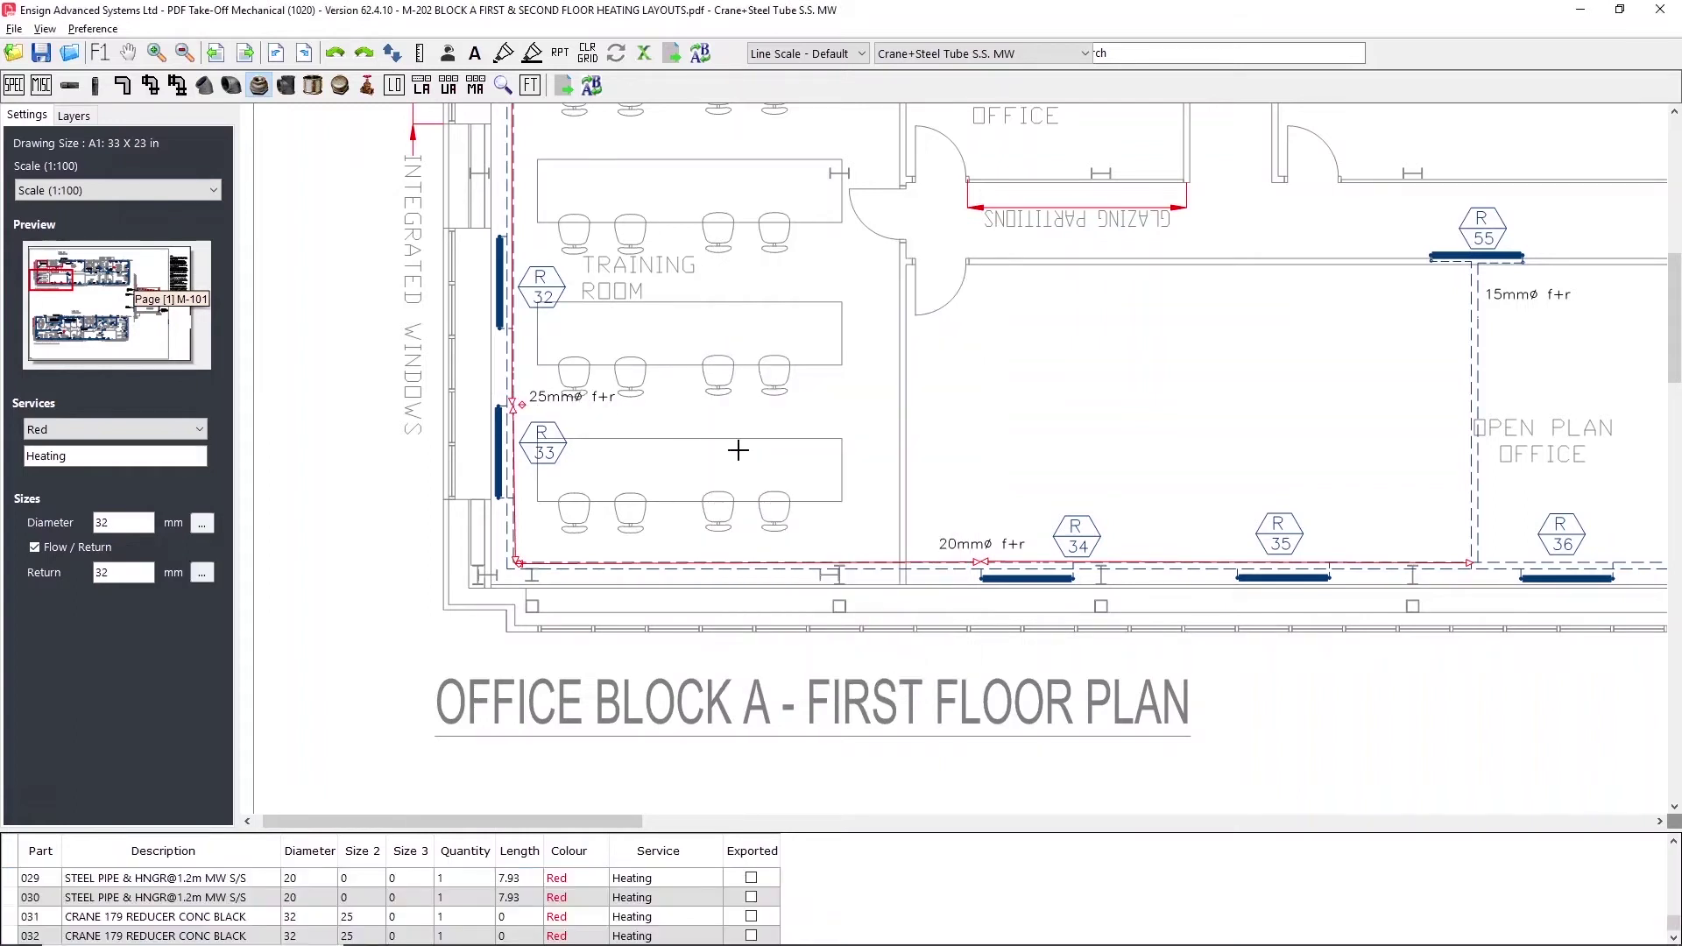
Place a CRANE 179 REDUCER CONC BLACK, 25 x 20 for both flow and return, at the 20 mm f+r label by radiator 34.
left_click(261, 88)
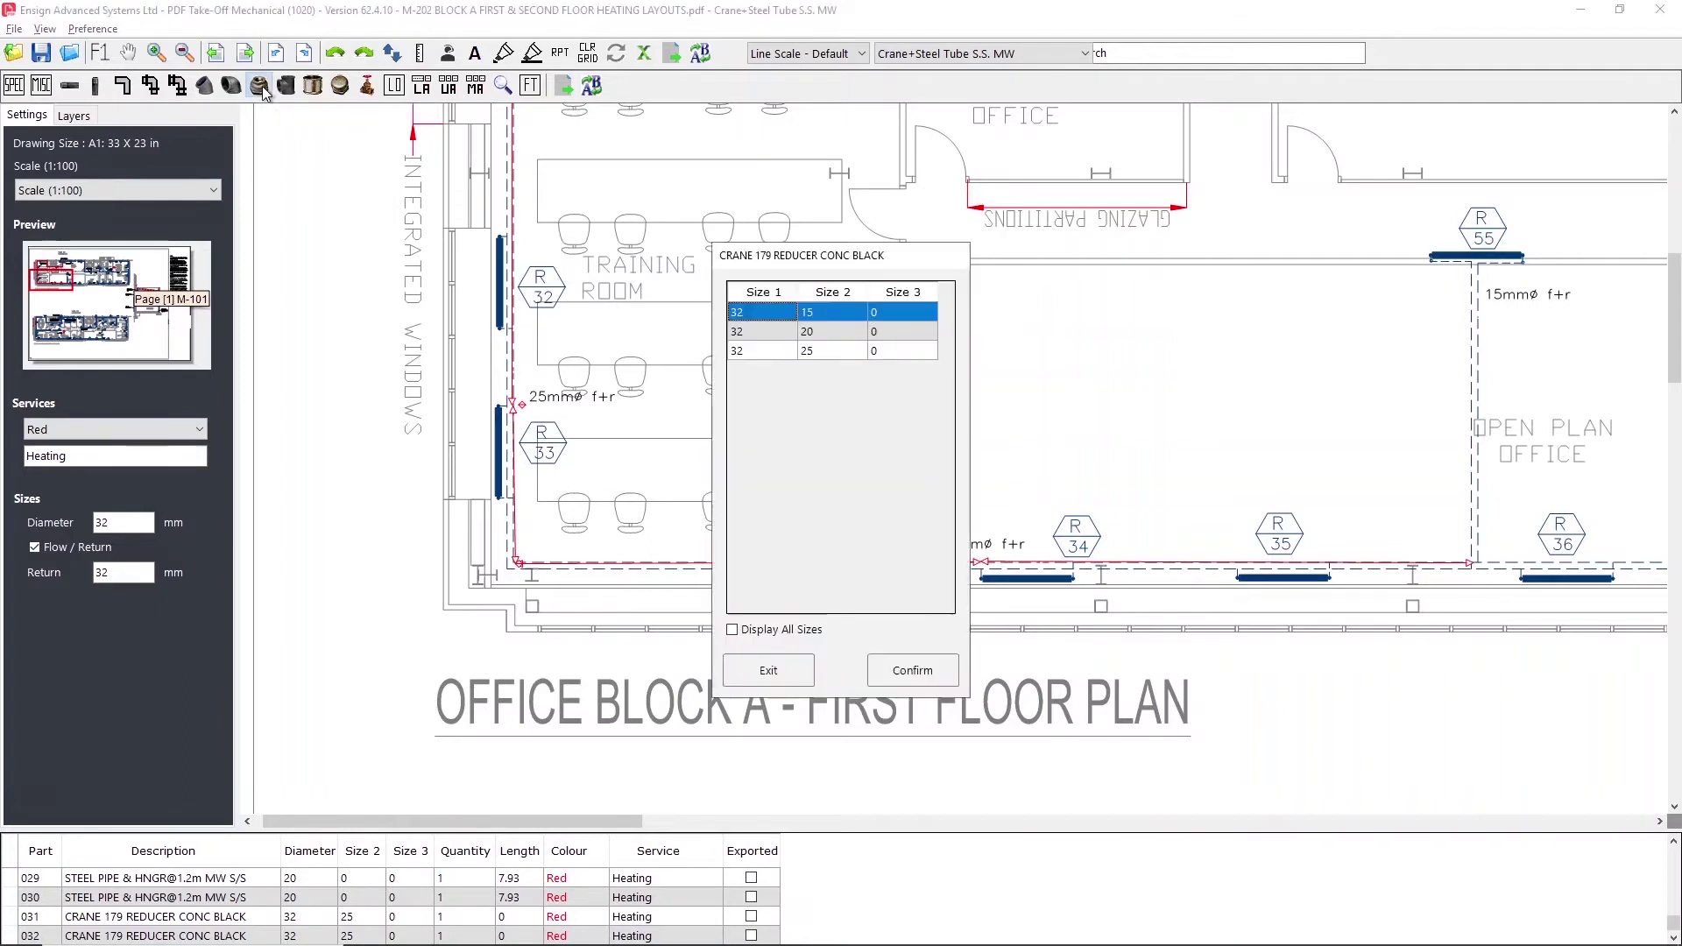
left_click(759, 629)
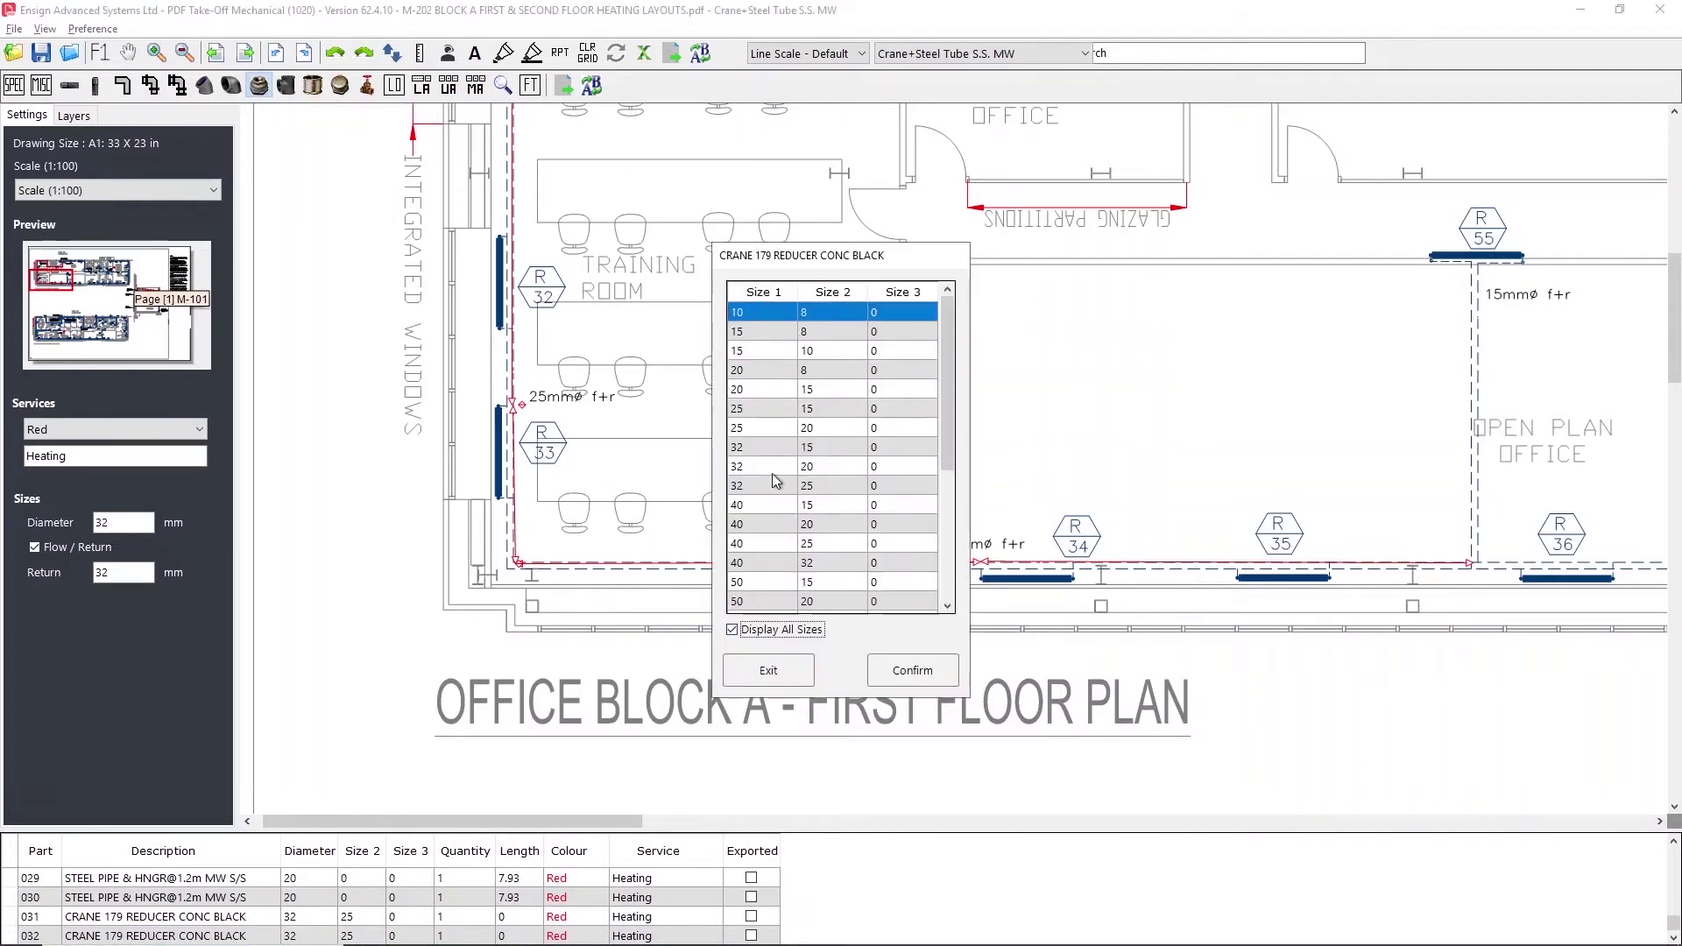
left_click(757, 428)
left_click(915, 669)
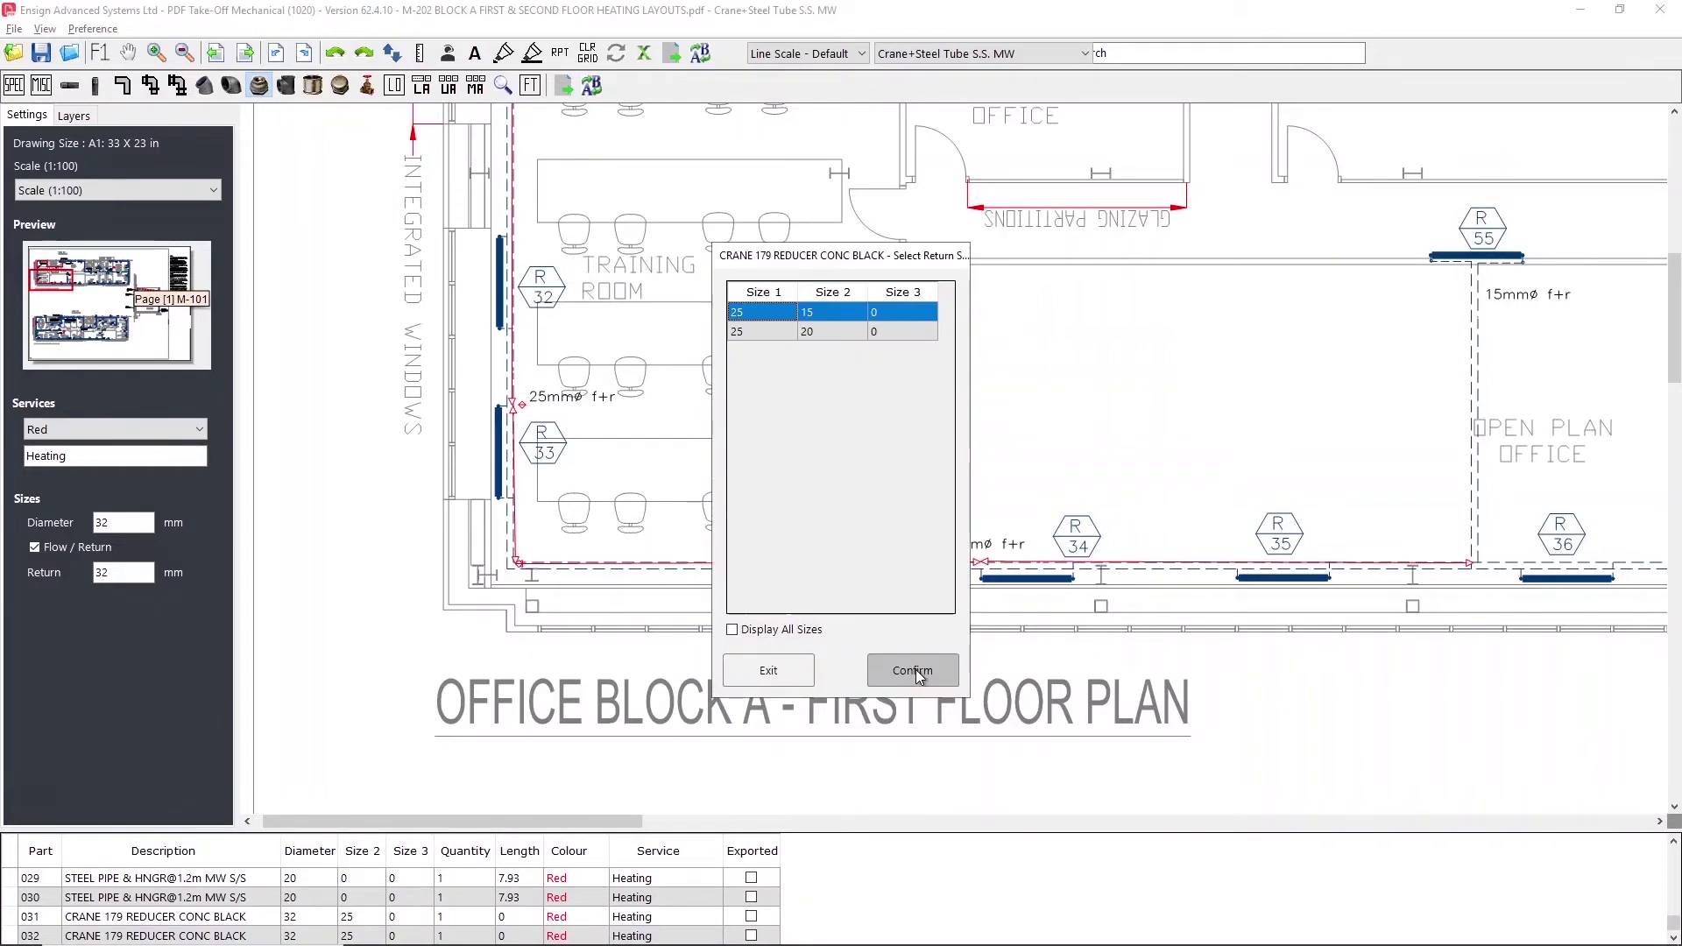
left_click(849, 331)
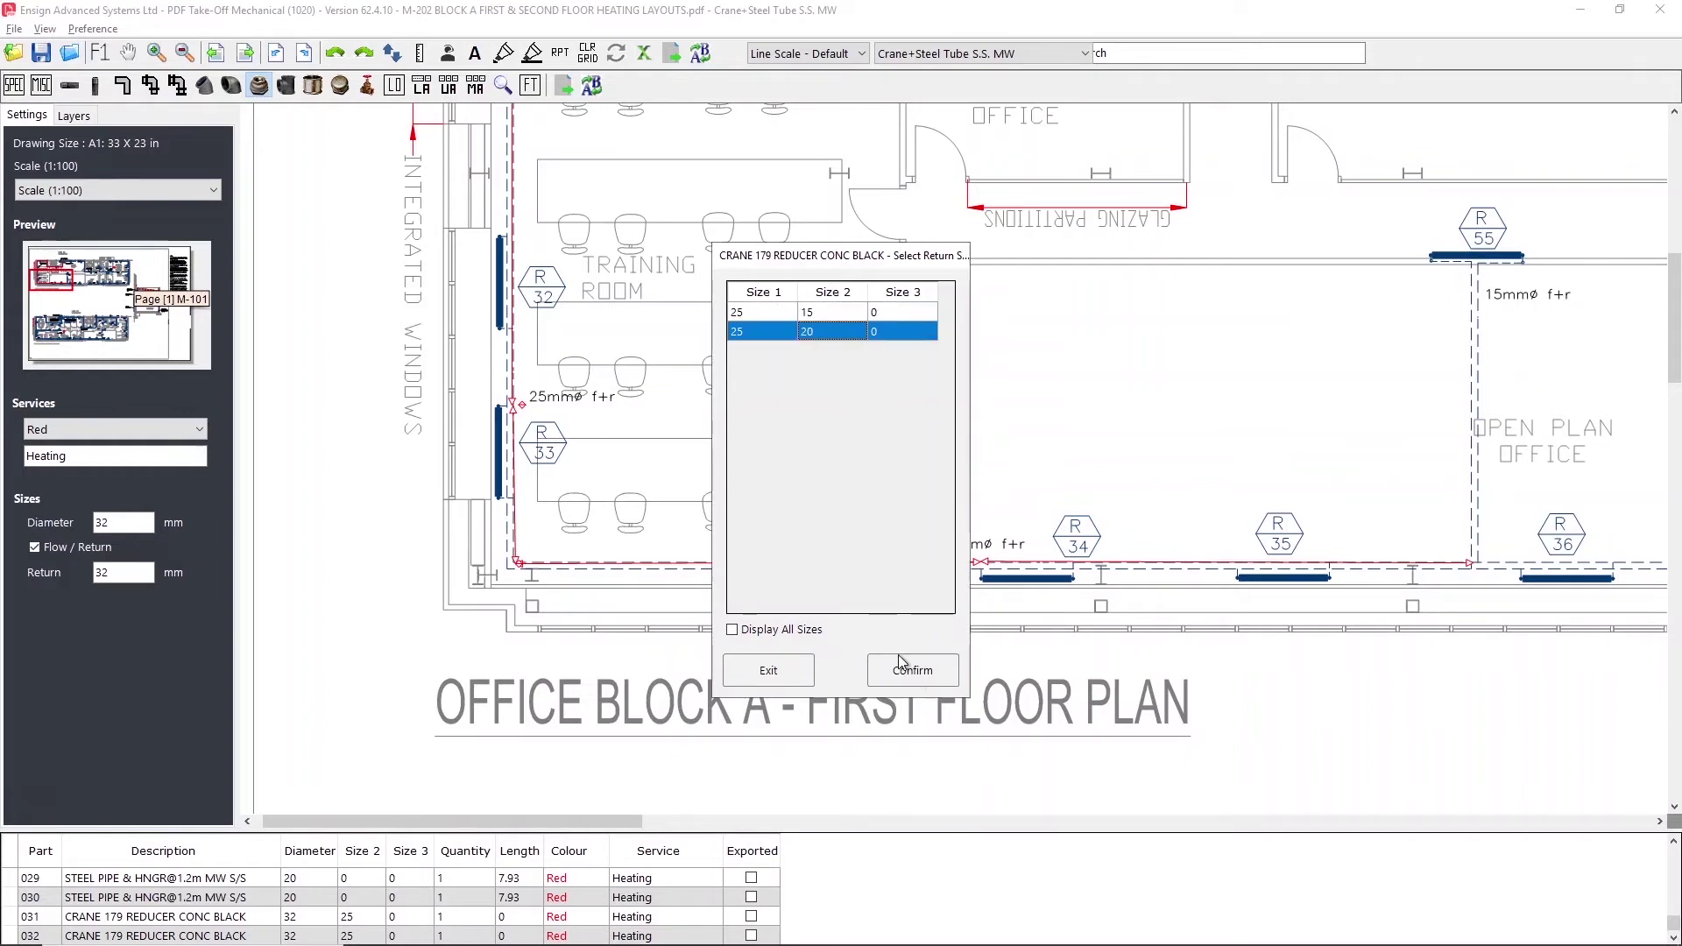
left_click(913, 670)
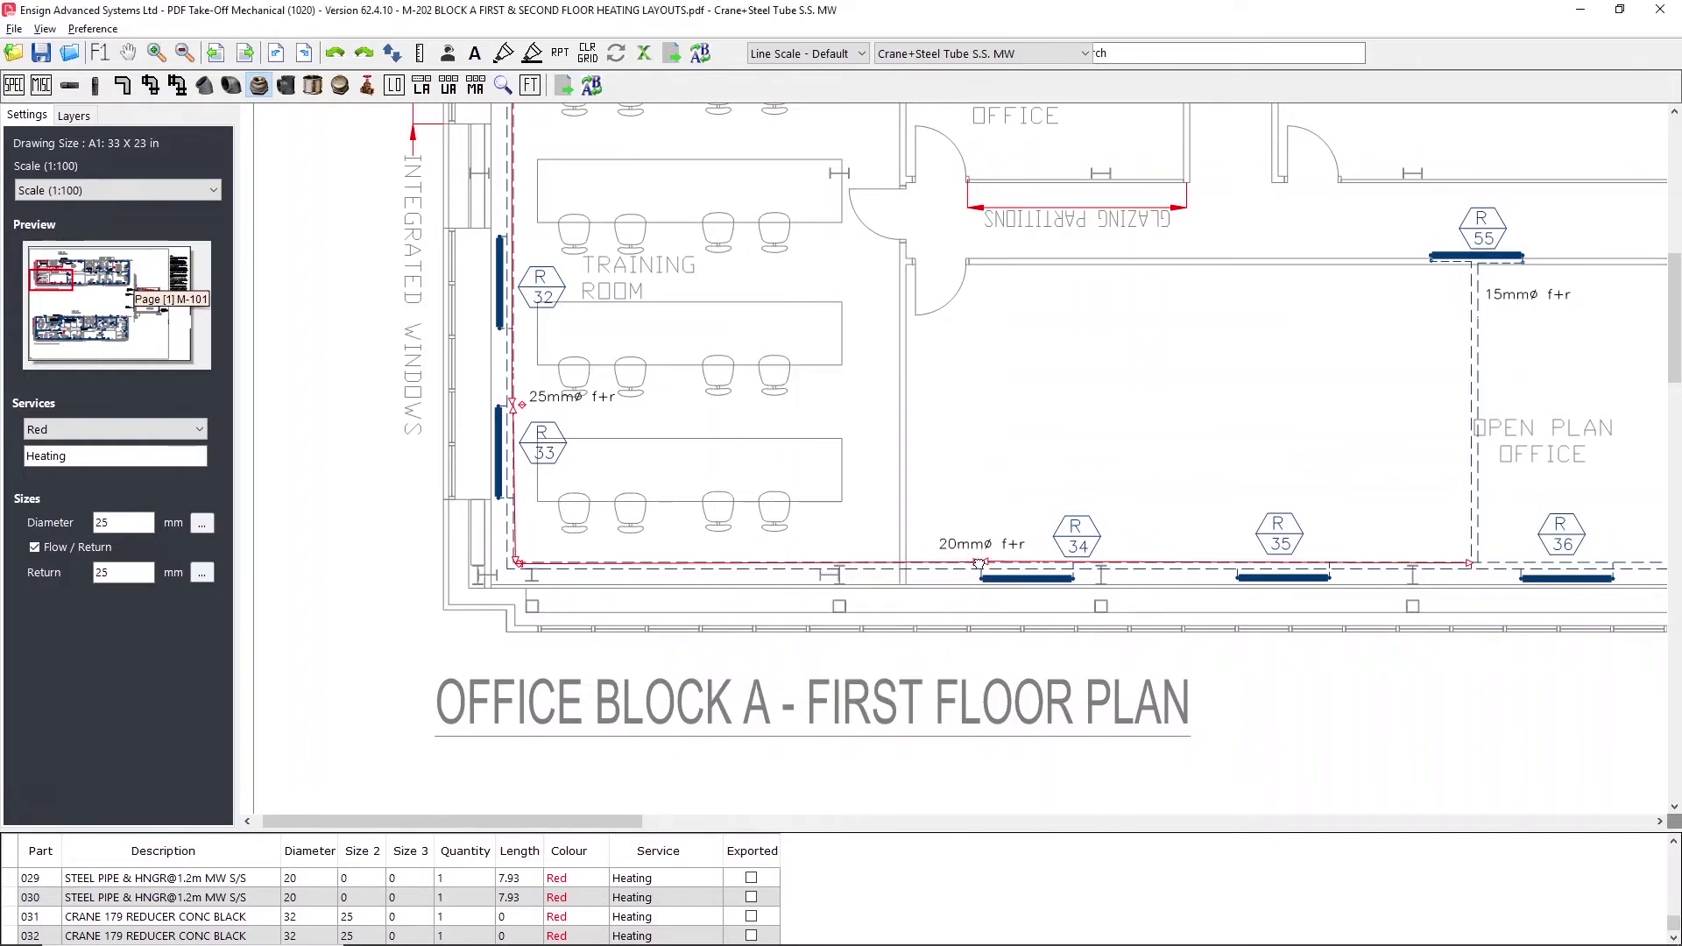
left_click(980, 563)
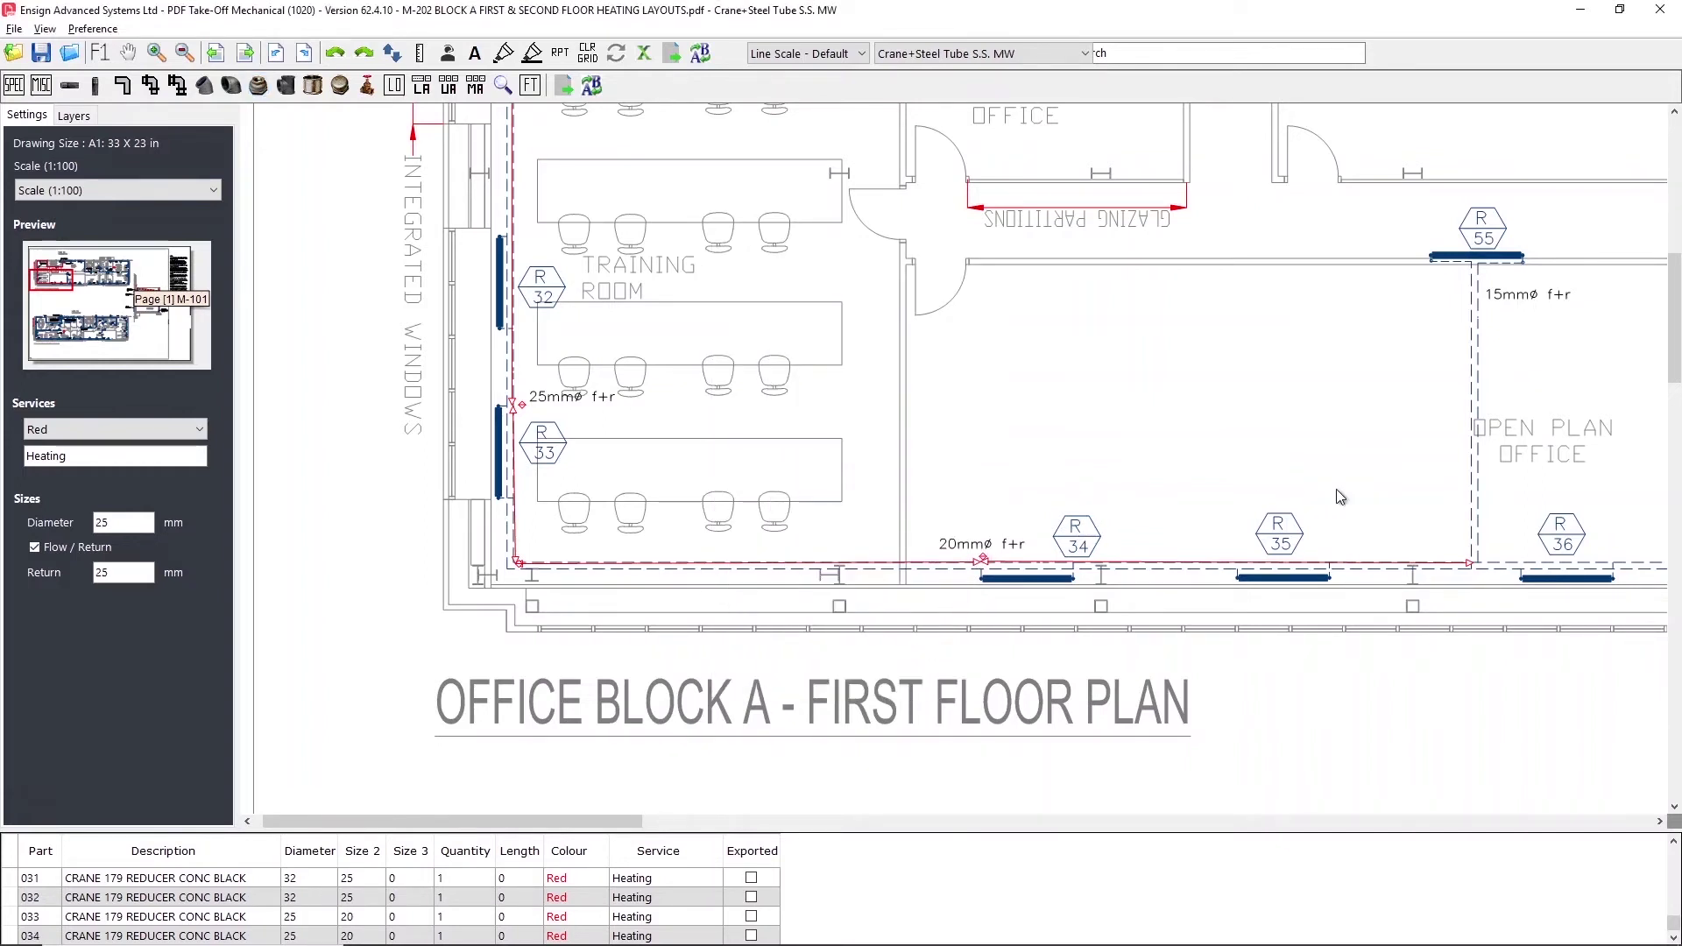
Place a CRANE 161TEE BLK, 20 x 15 x 15 for both flow and return, at the radiator 55 branch between radiators 35 and 36.
left_click_drag(1337, 489, 915, 487)
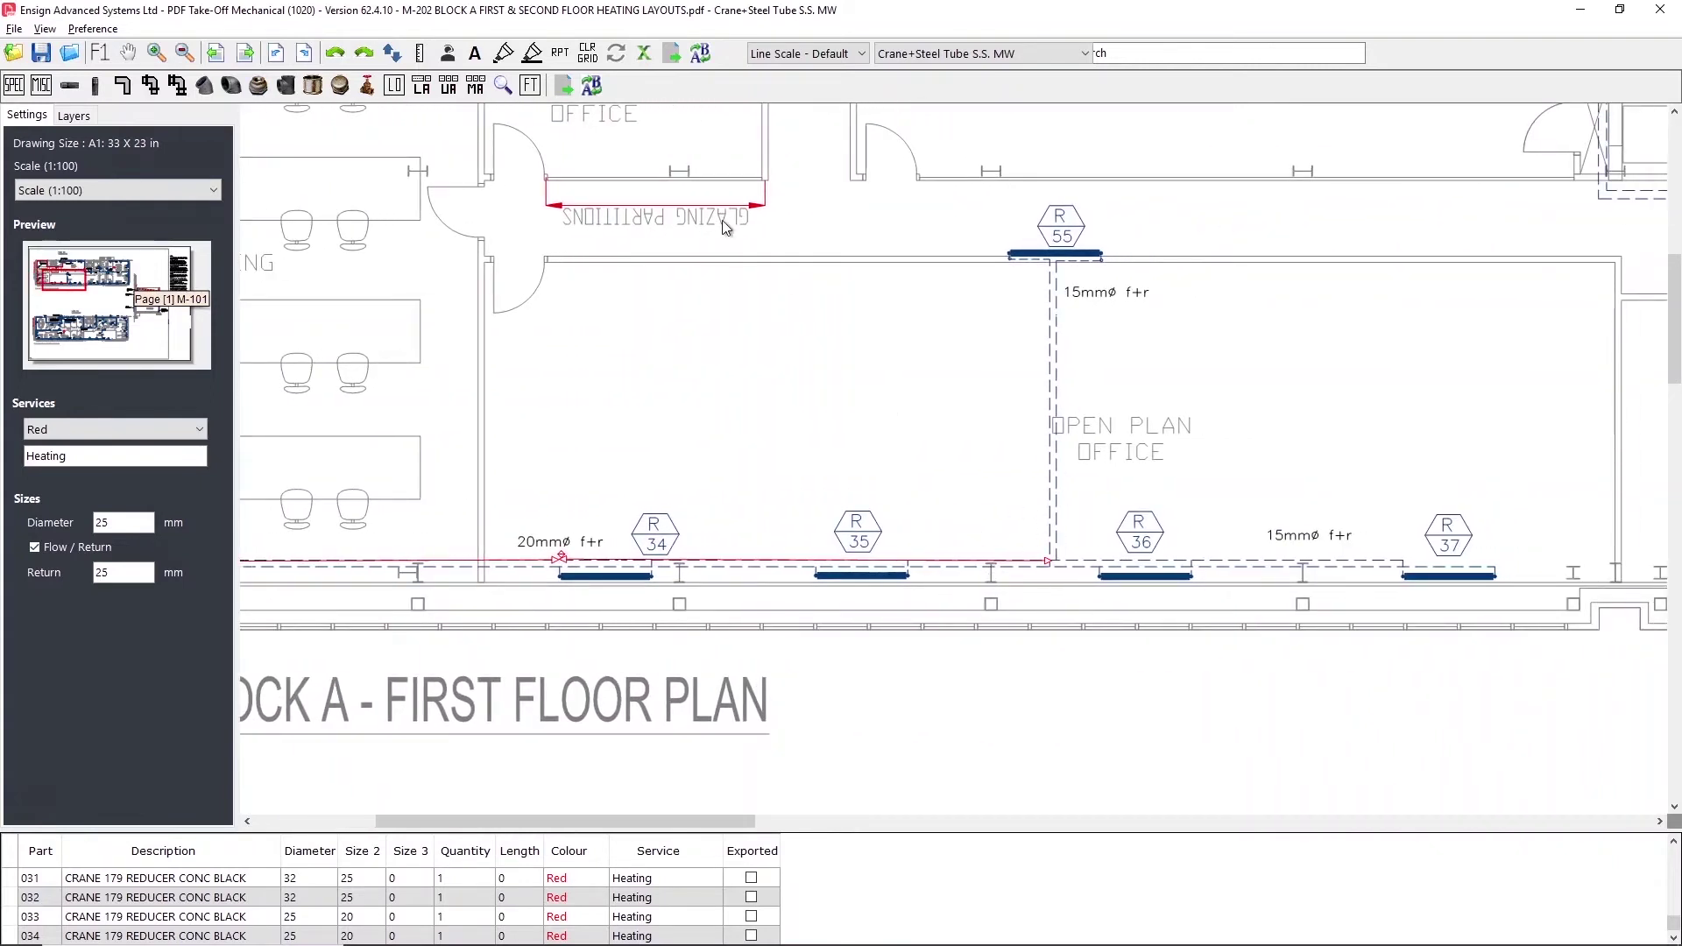
left_click(286, 87)
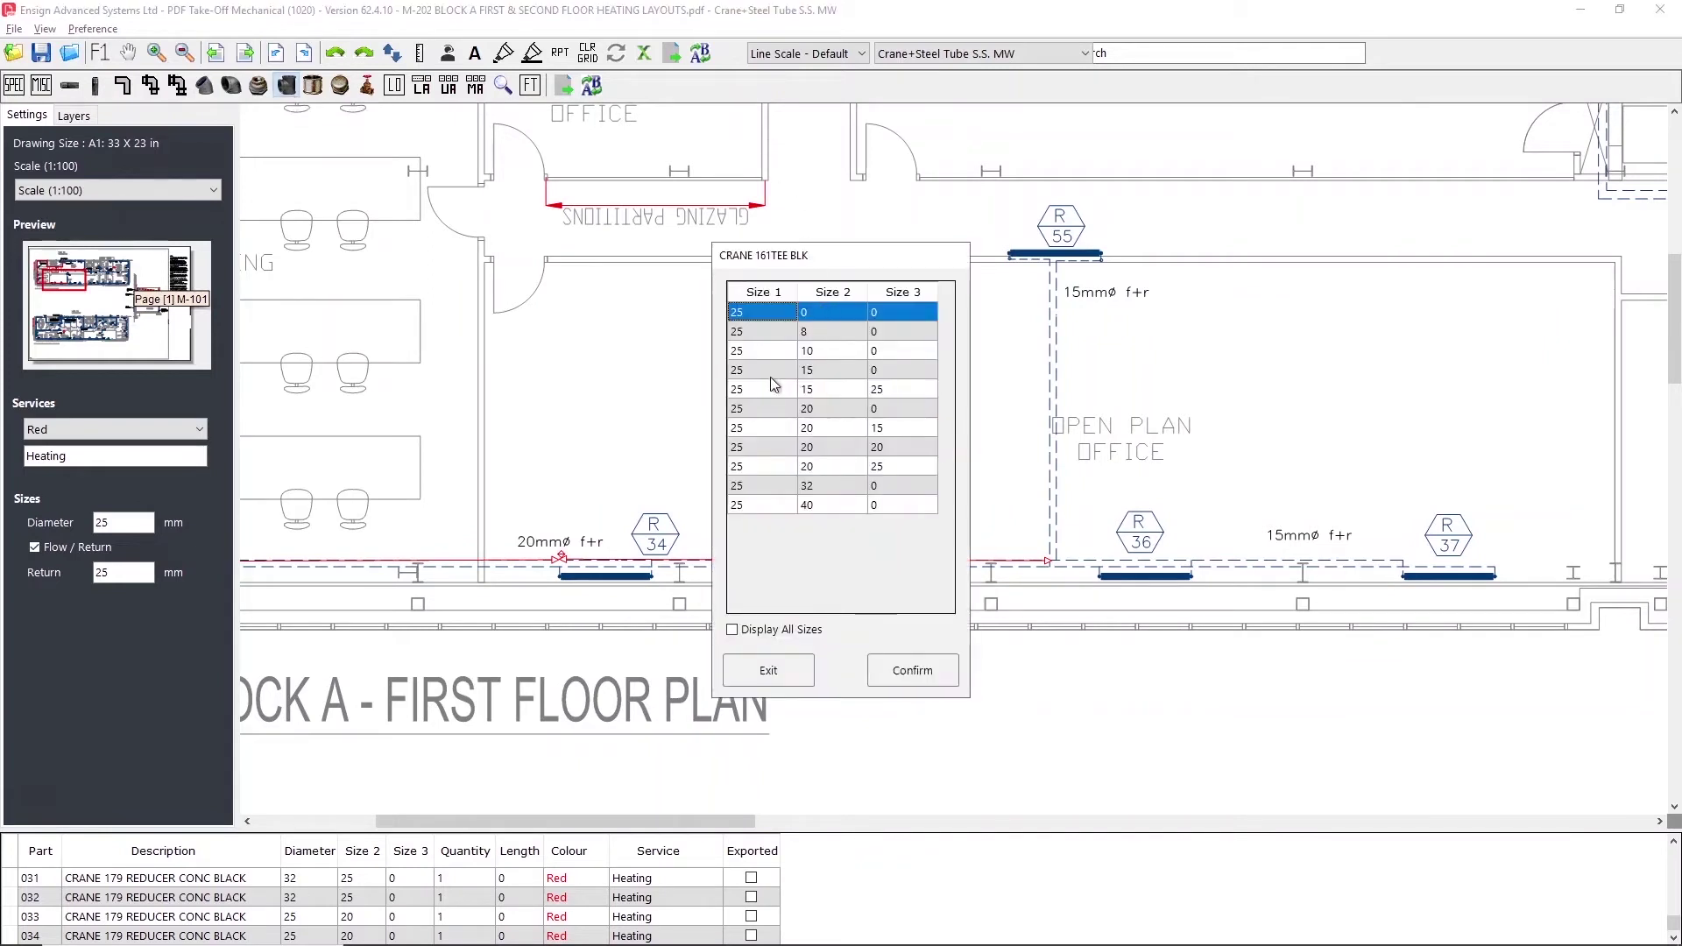
left_click(783, 630)
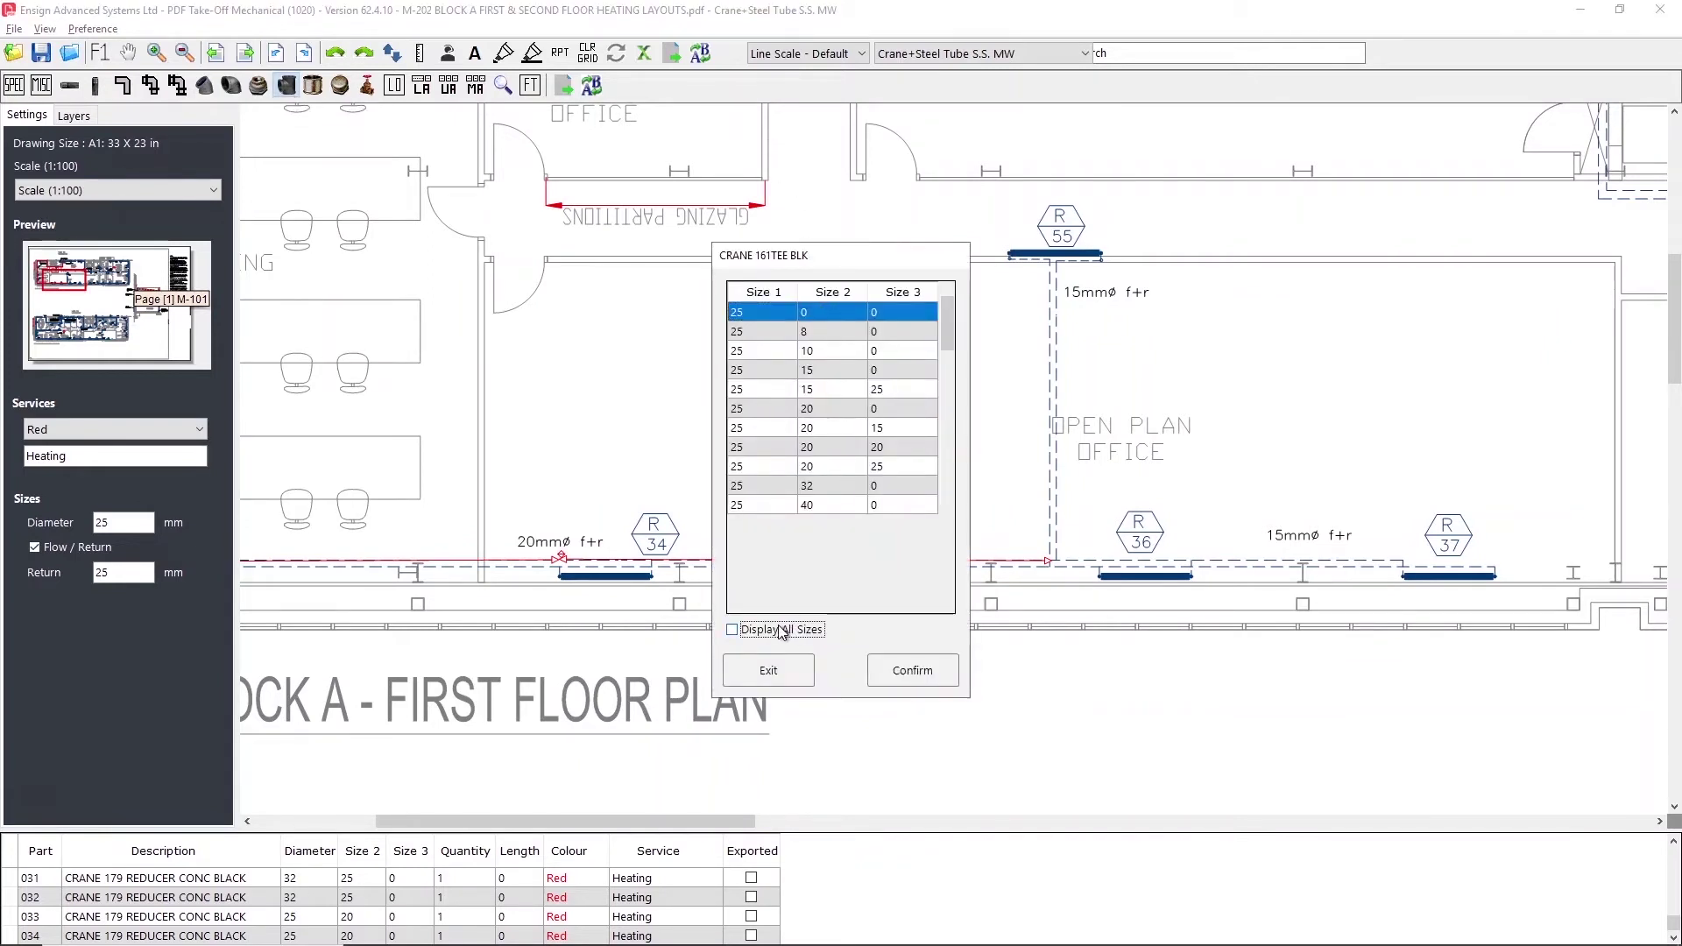
left_click_drag(948, 324, 953, 345)
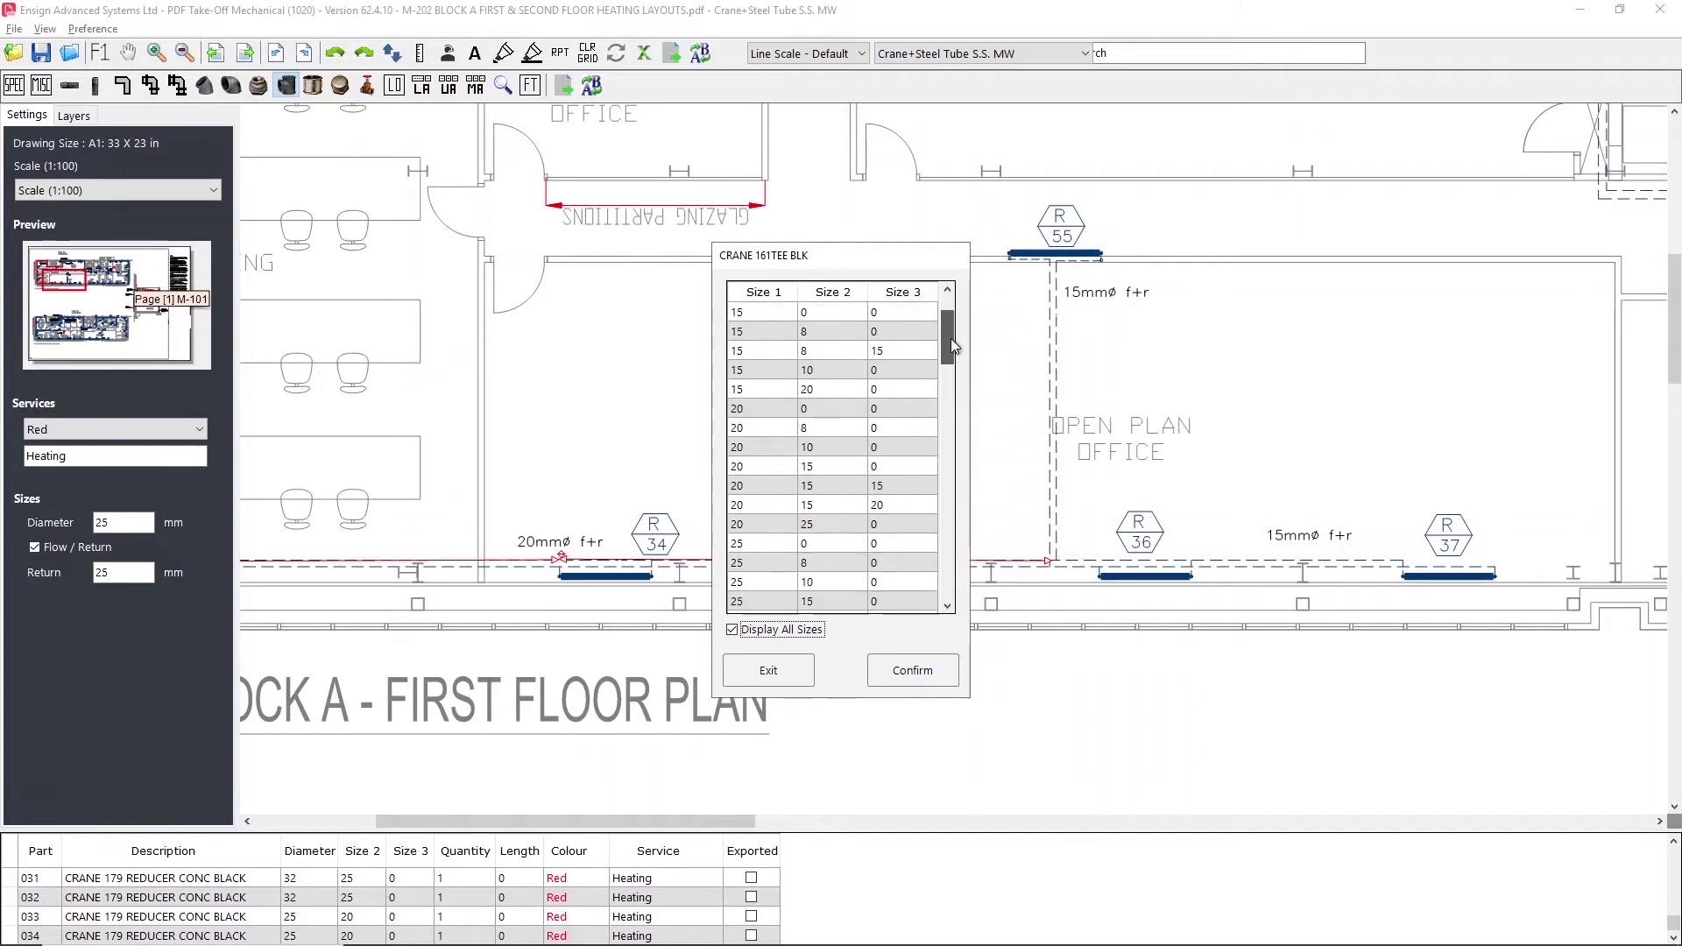
left_click(802, 486)
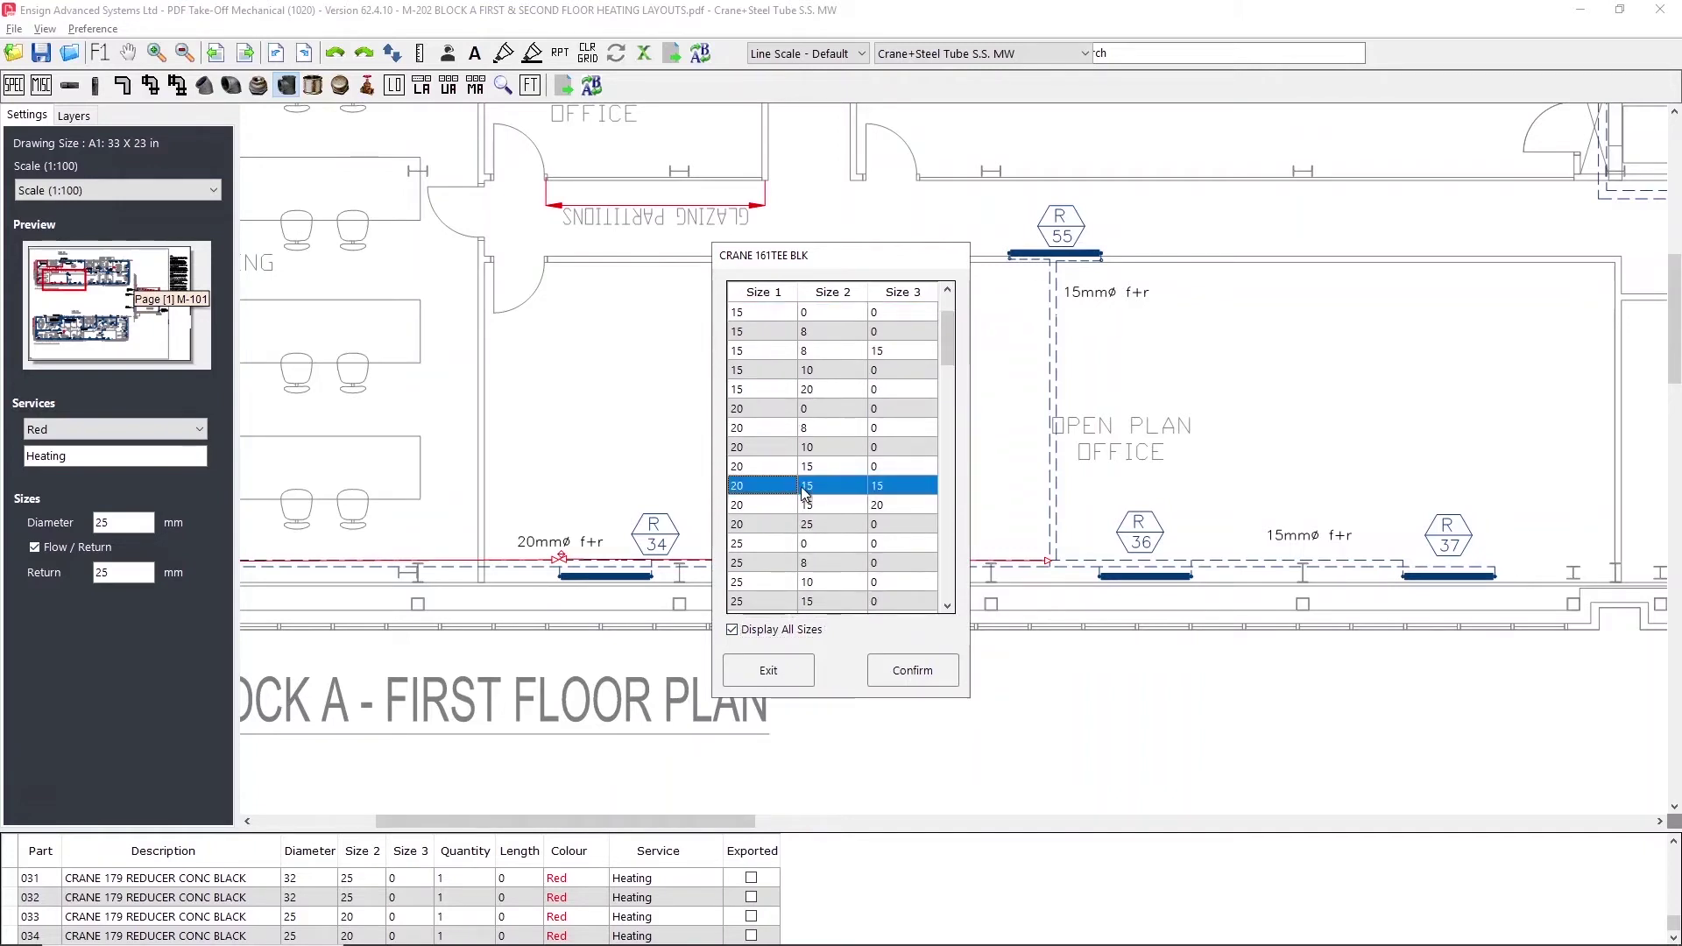
left_click(905, 677)
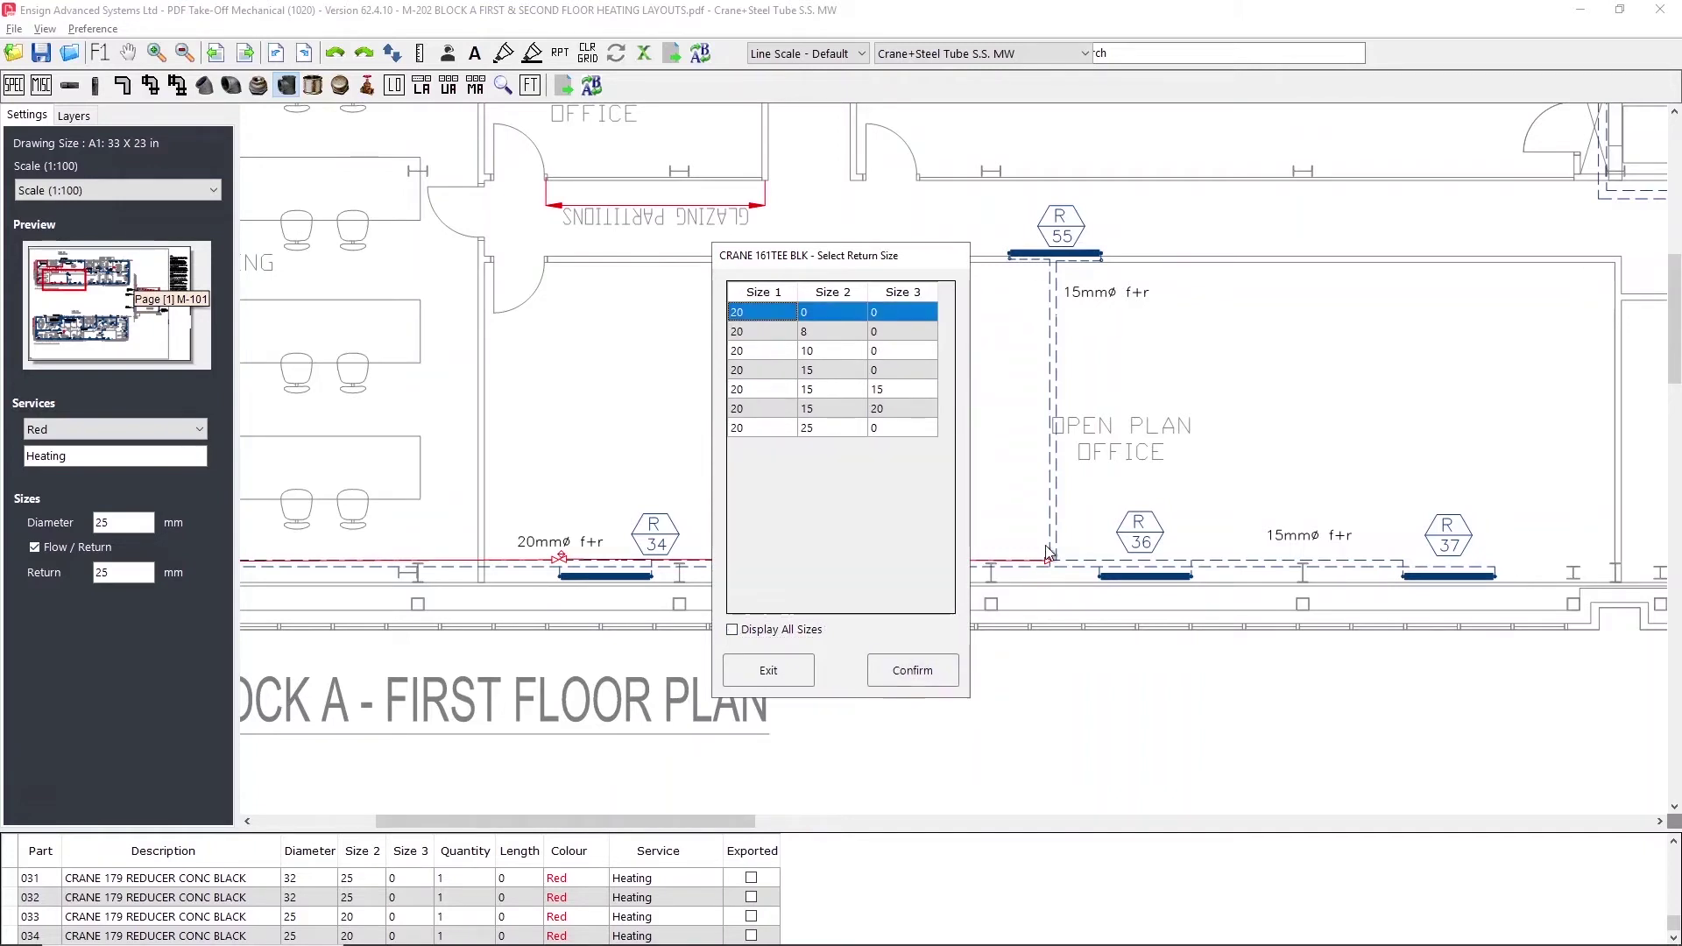
left_click(771, 387)
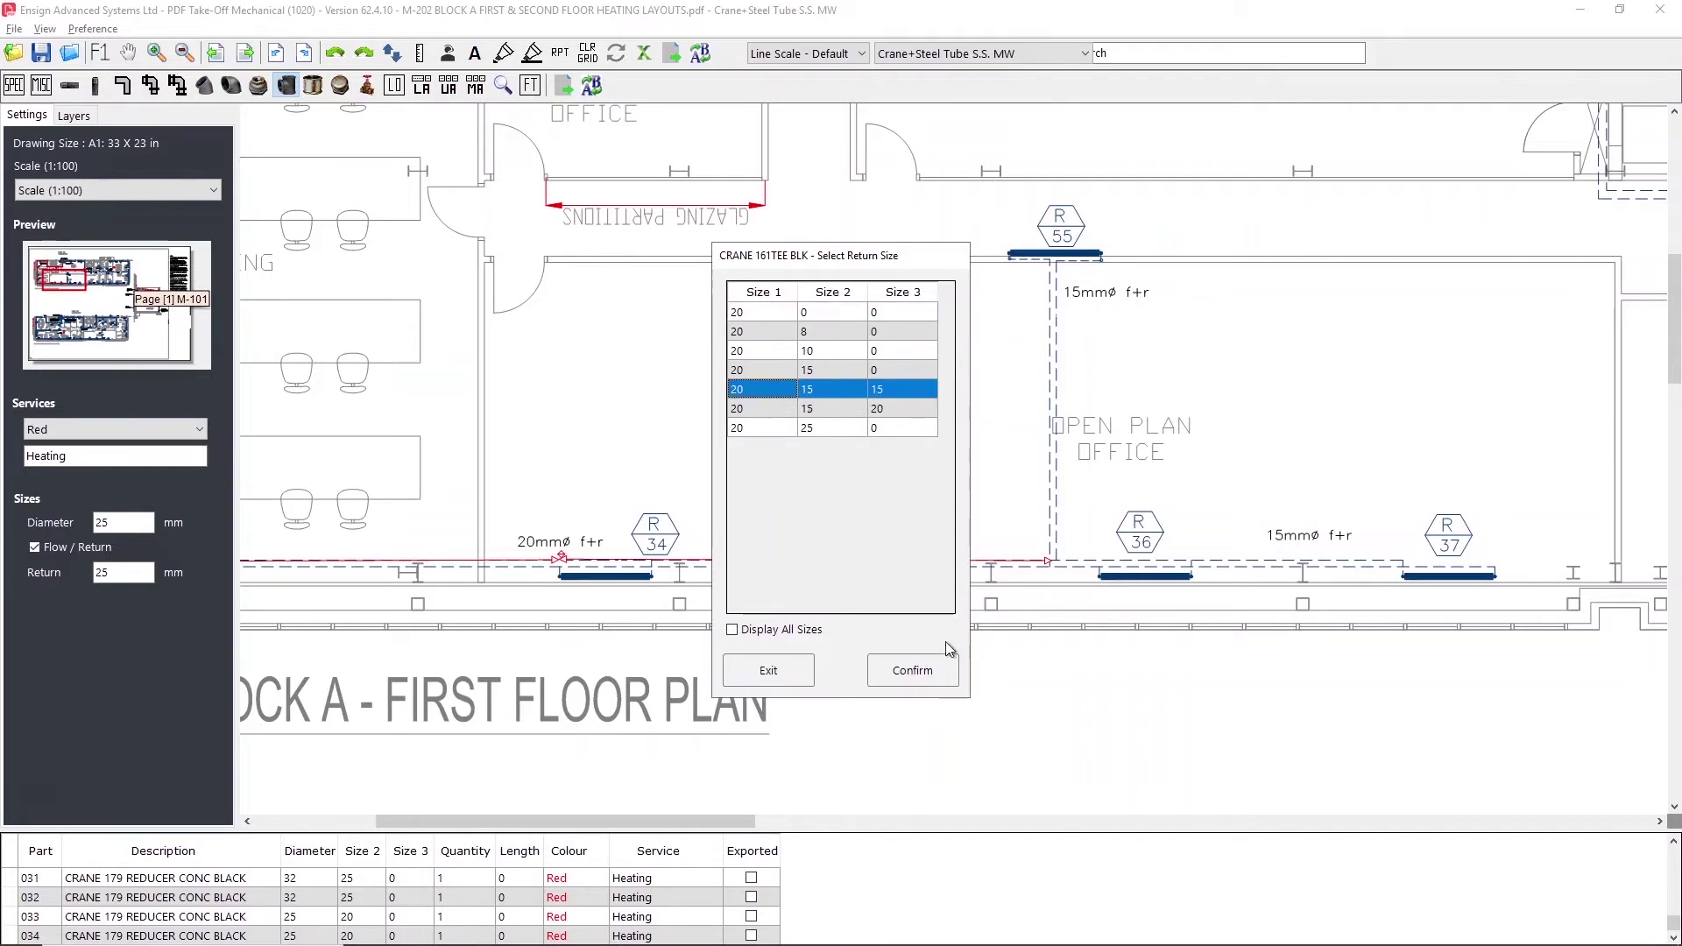
left_click(927, 676)
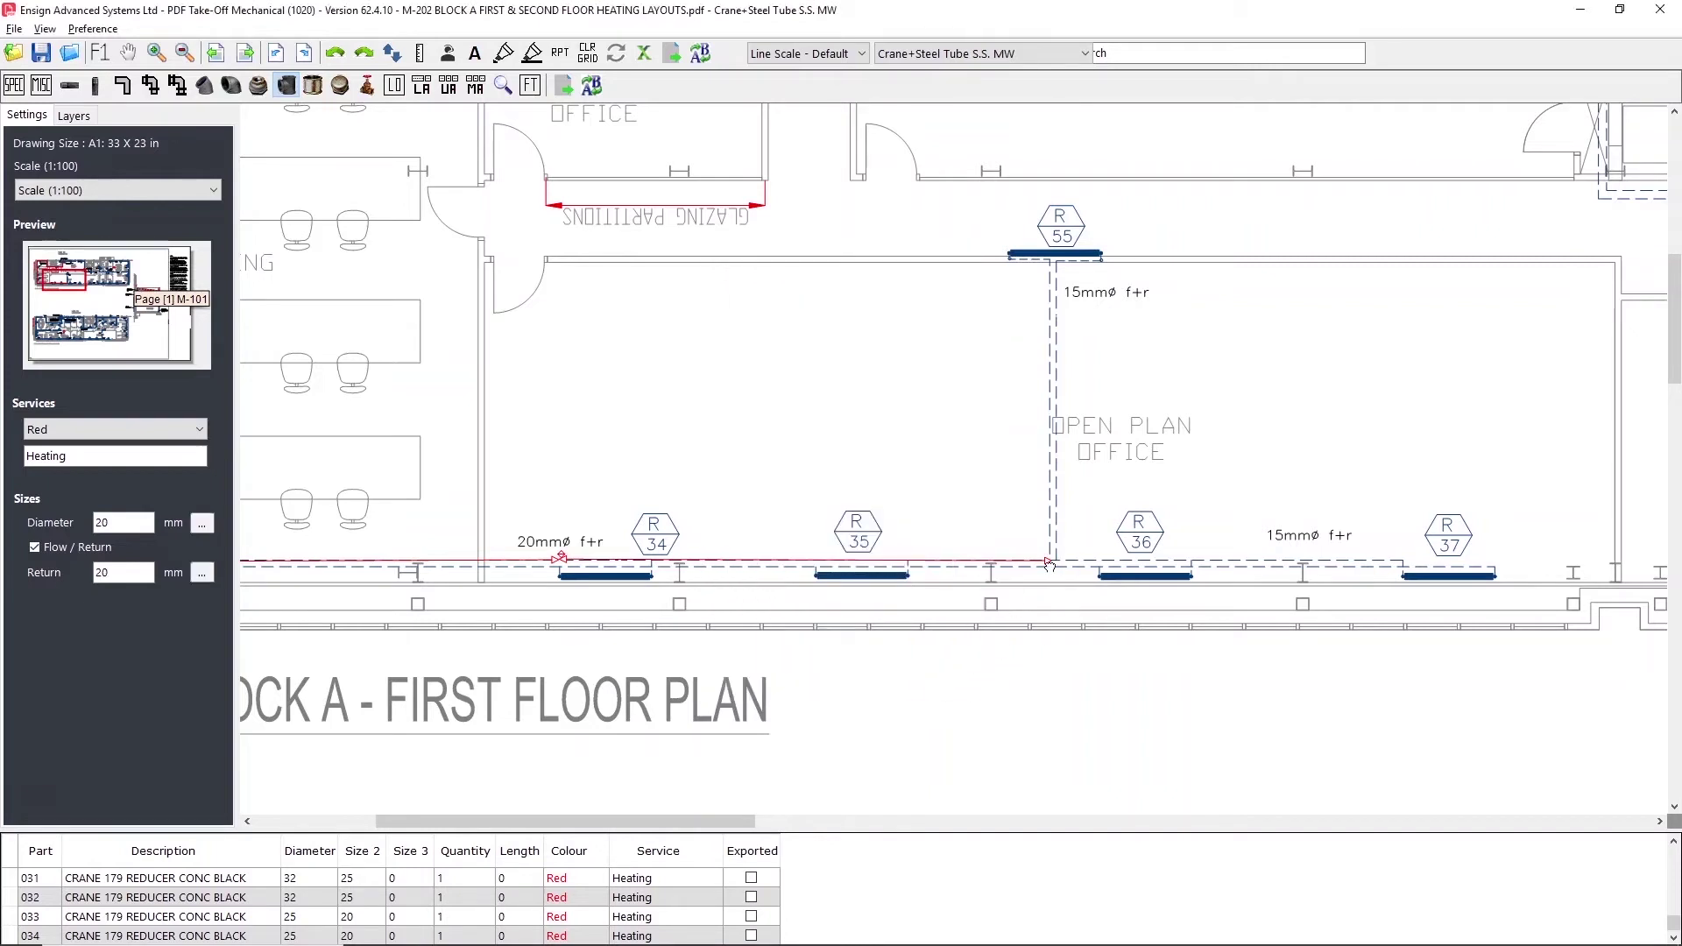
left_click(1049, 564)
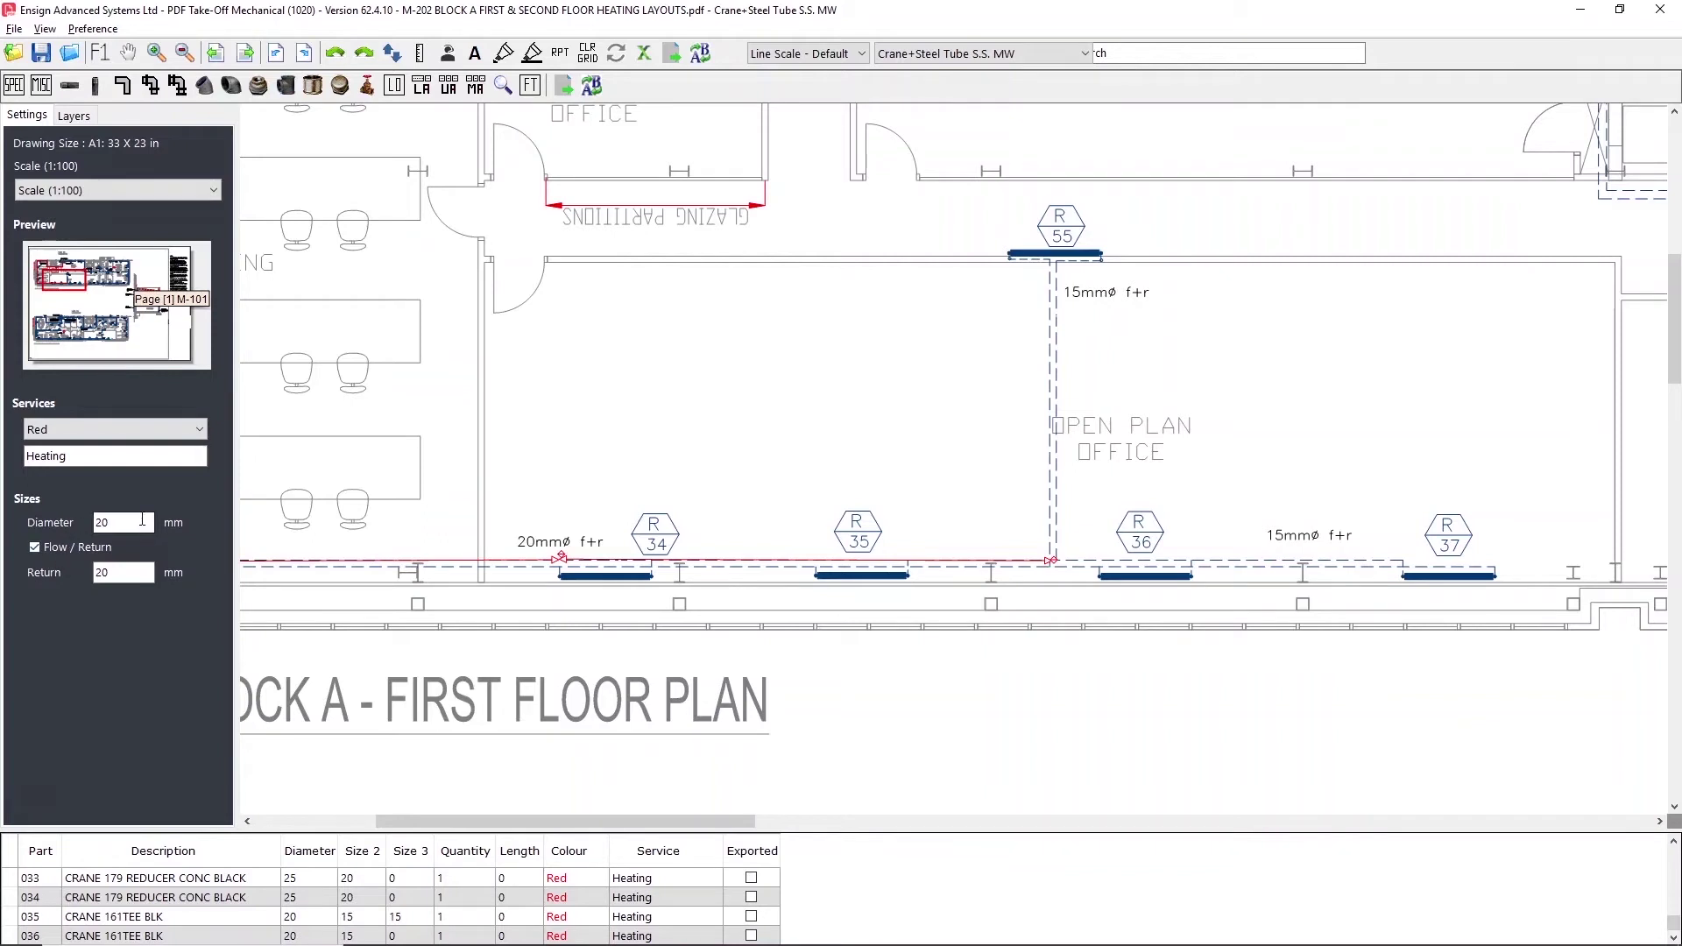
double_click(142, 520)
type("15")
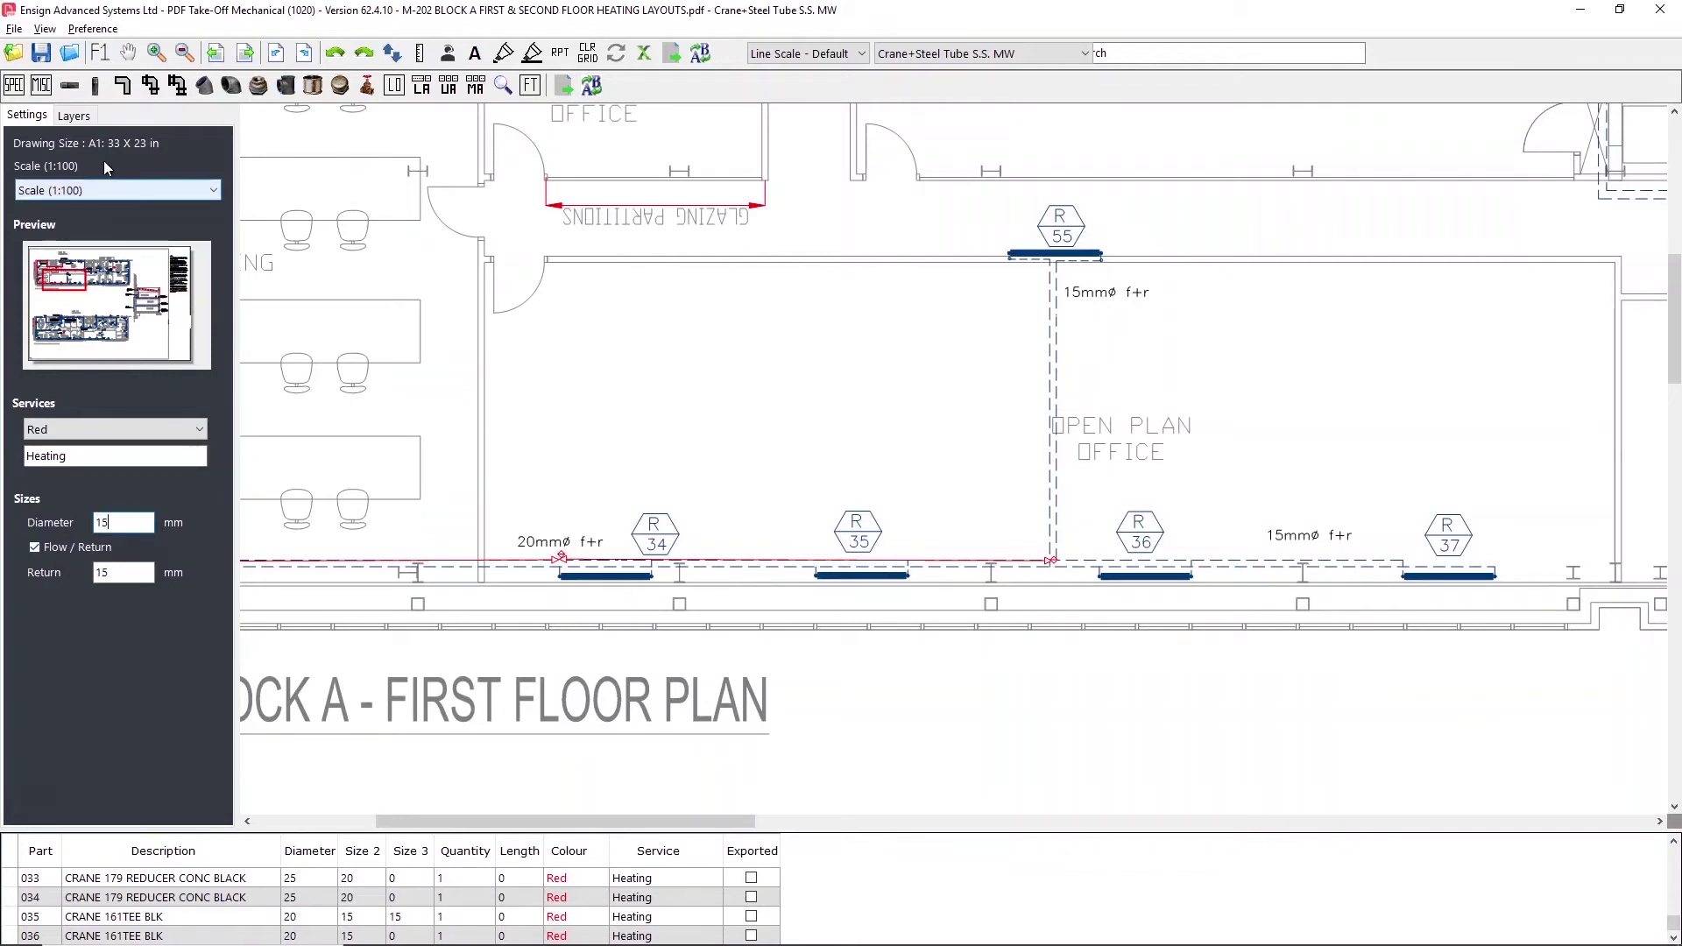
left_click(422, 85)
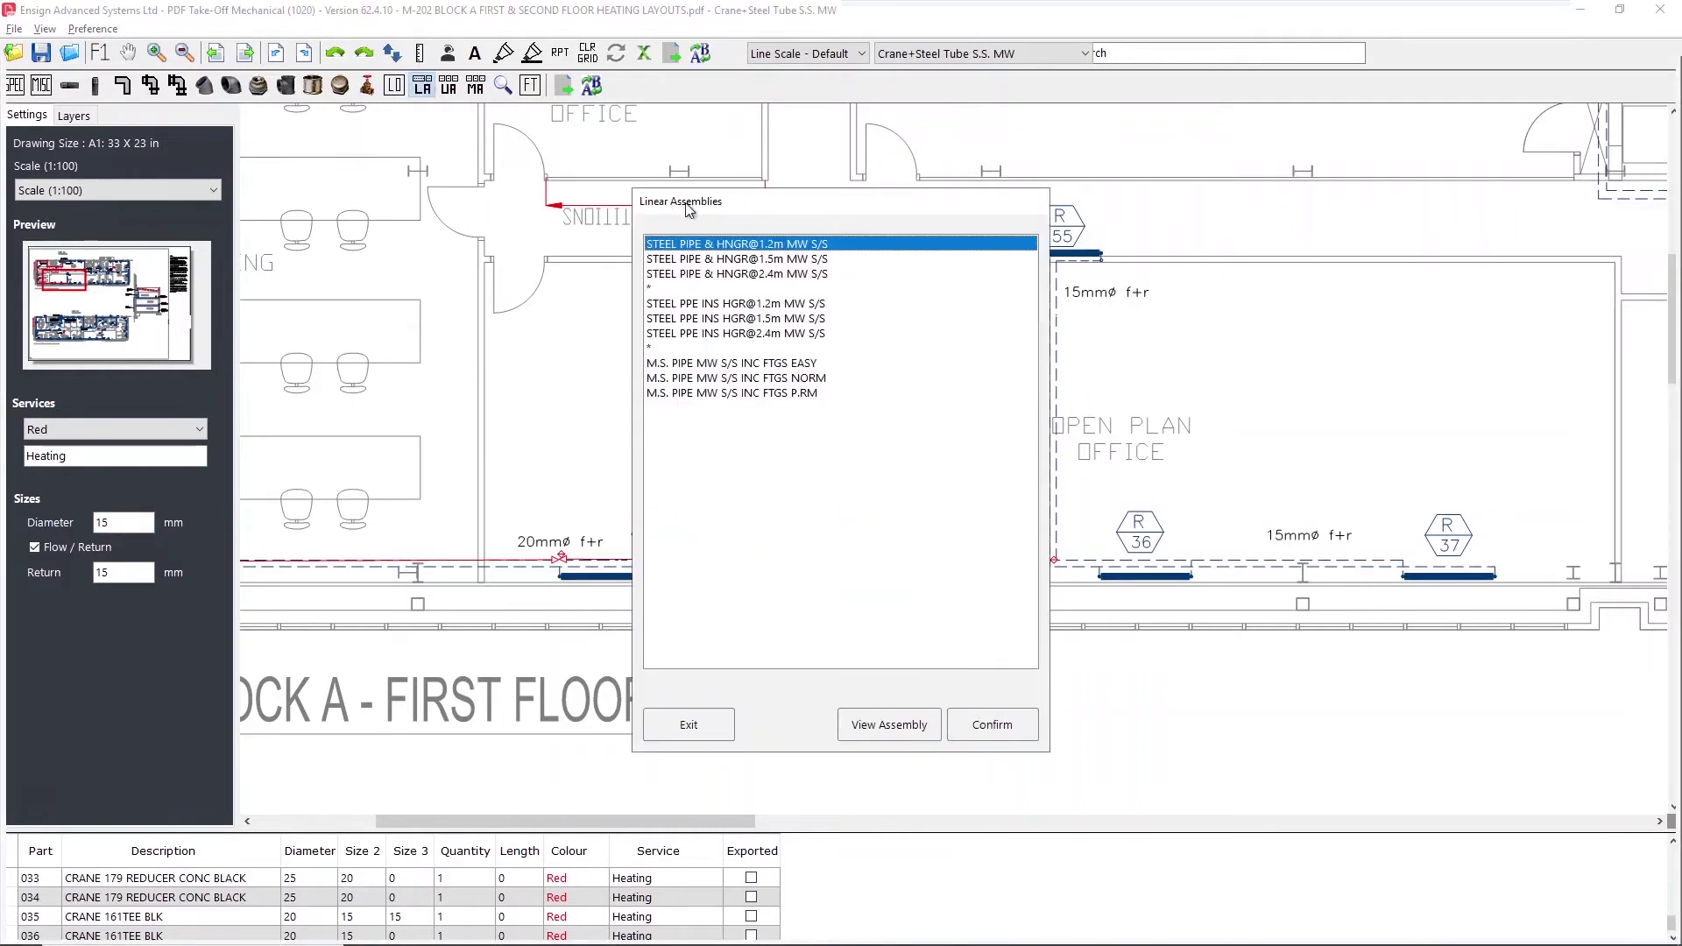
left_click(977, 721)
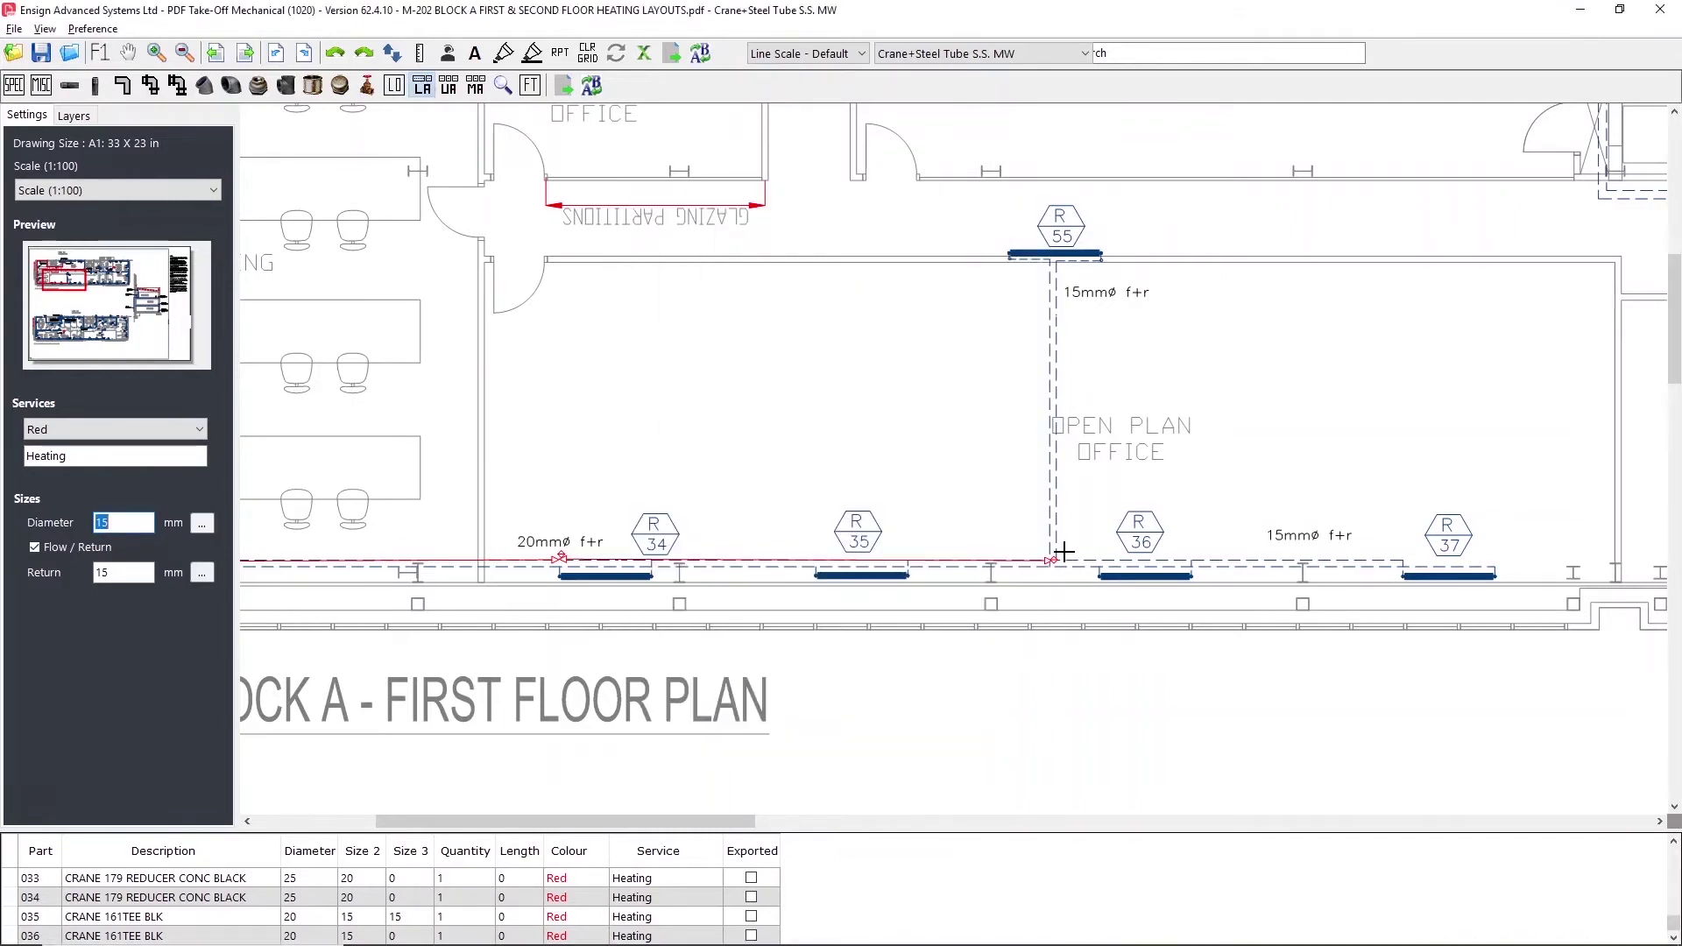
left_click(1056, 262)
left_click(1012, 259)
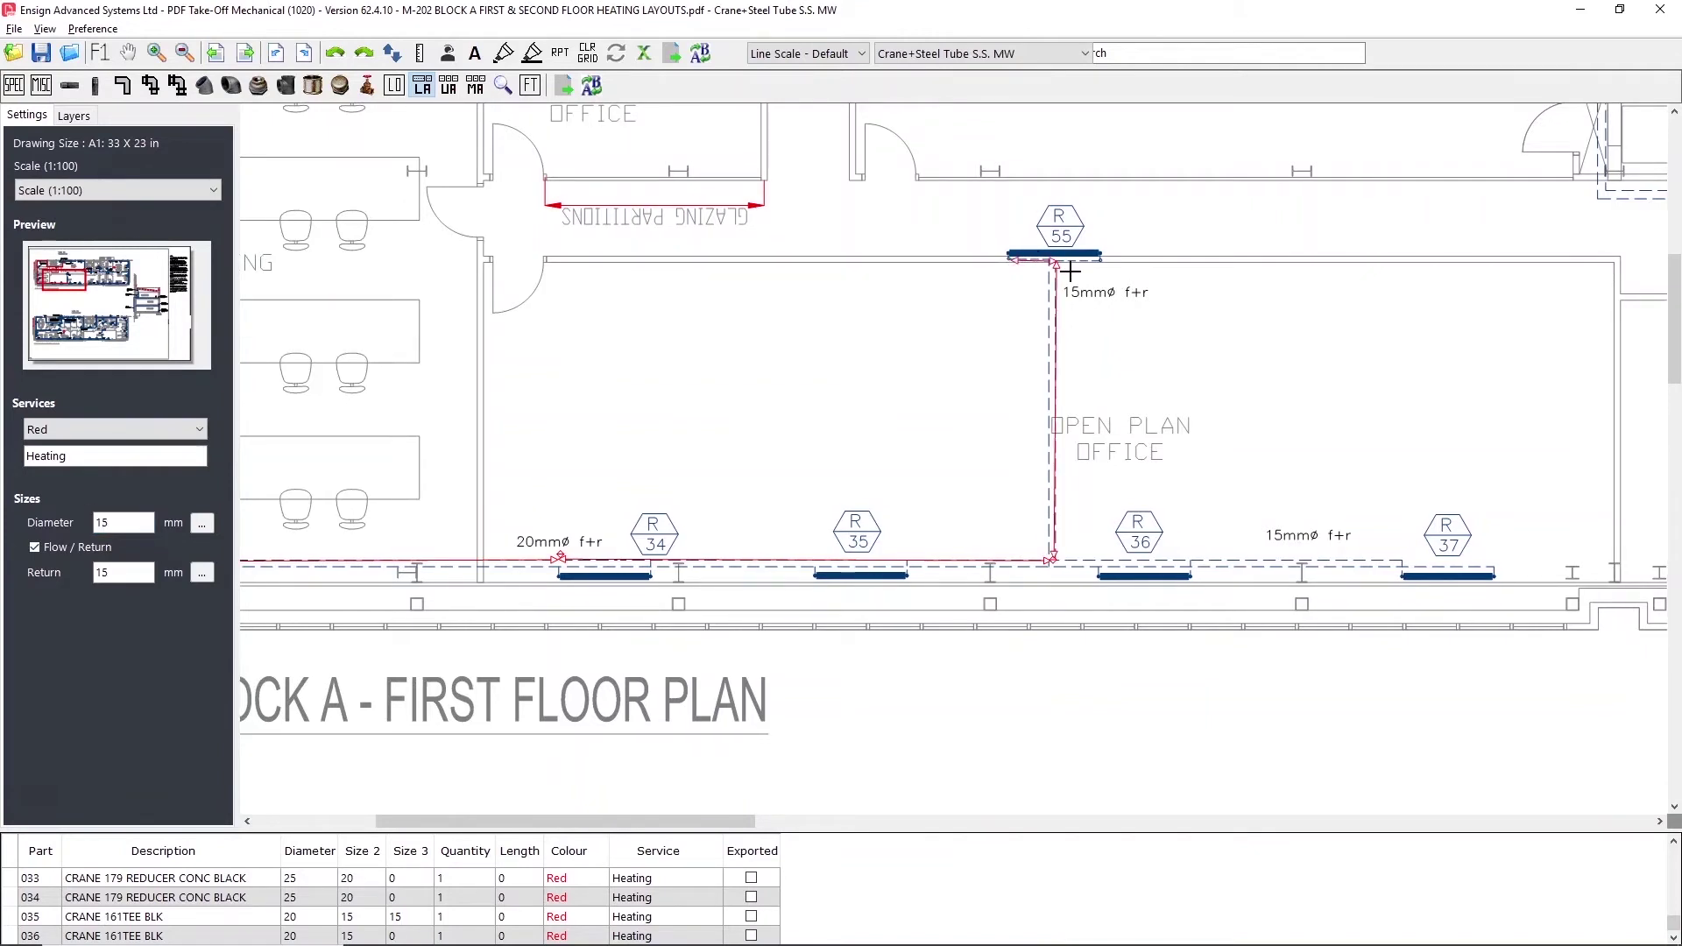
Trace the 15 mm flow and return pipe from the radiator 55 branch past radiator 36 to radiator 37, and end the run.
left_click(1396, 562)
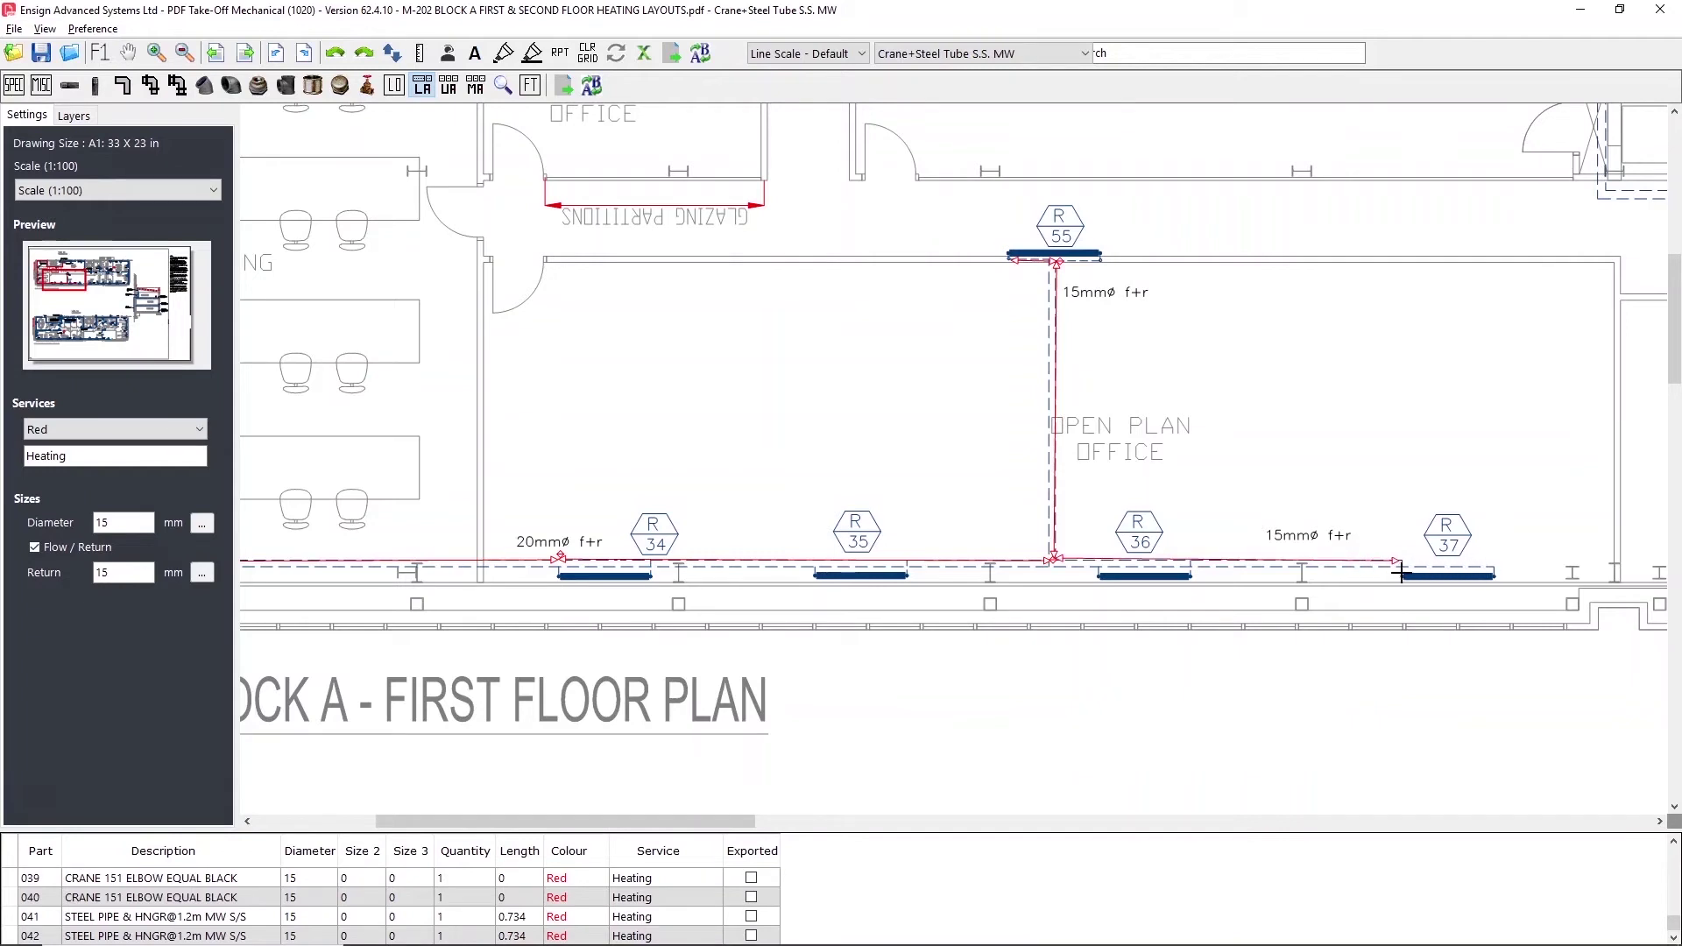
left_click(1478, 574)
key("Escape")
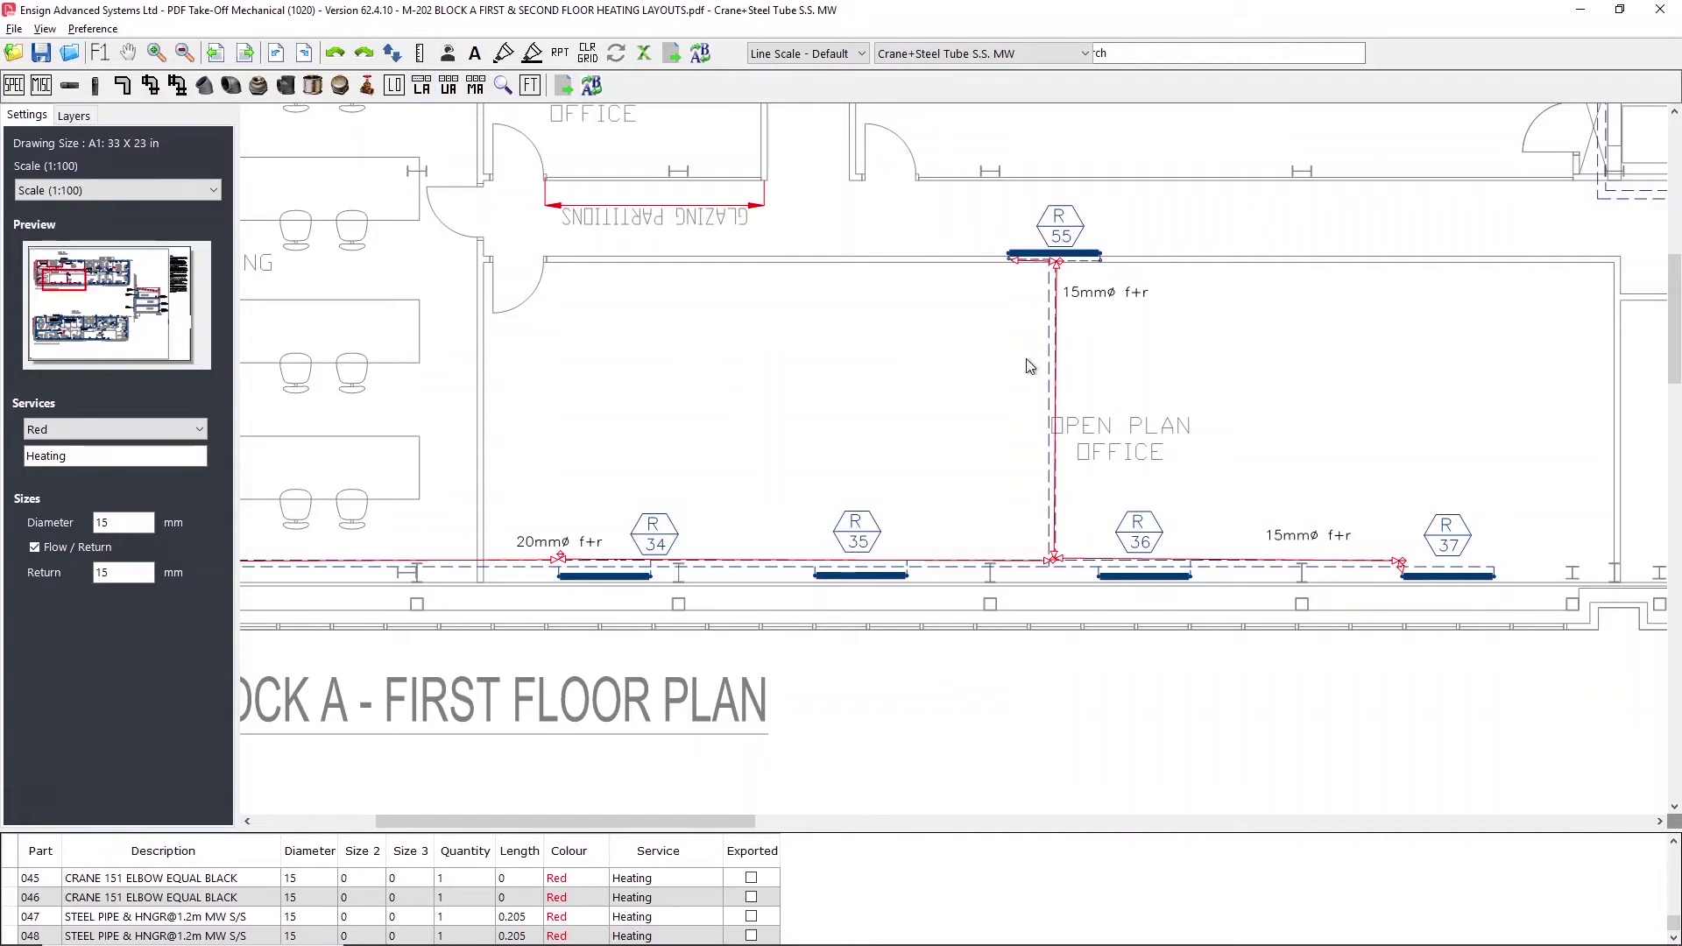
Browse the valve catalogue by manufacturer, including Drayton lock shield valves, and by the CHECK category for Albion, Altecnic and Boss.
left_click(598, 79)
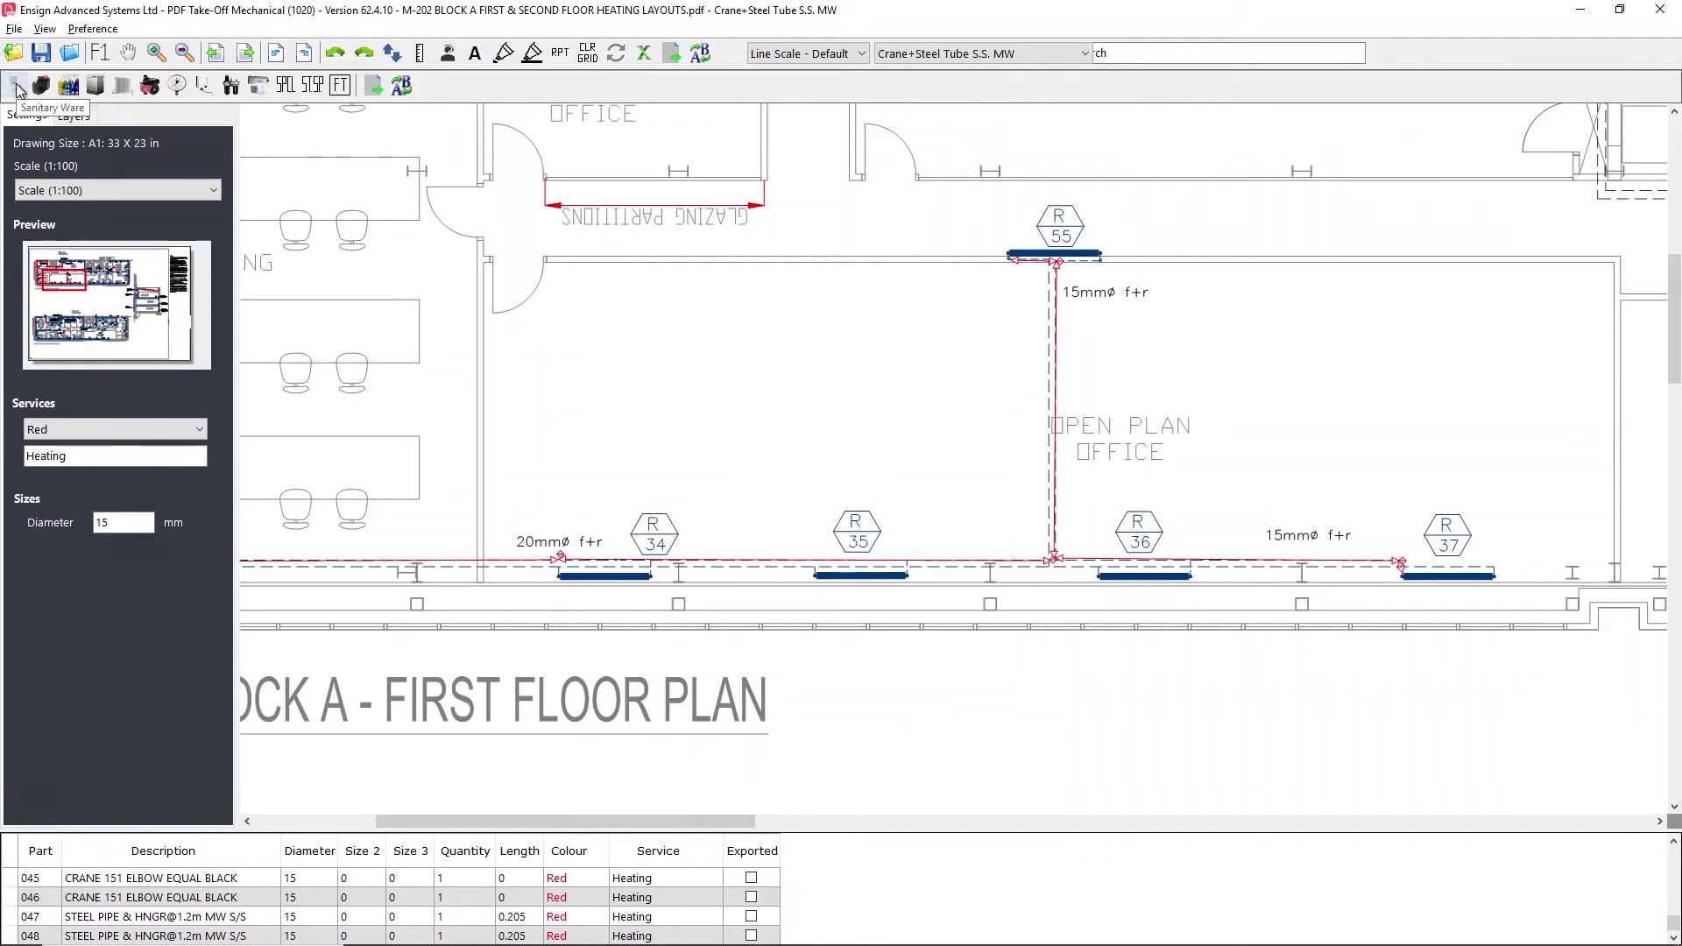
left_click(408, 93)
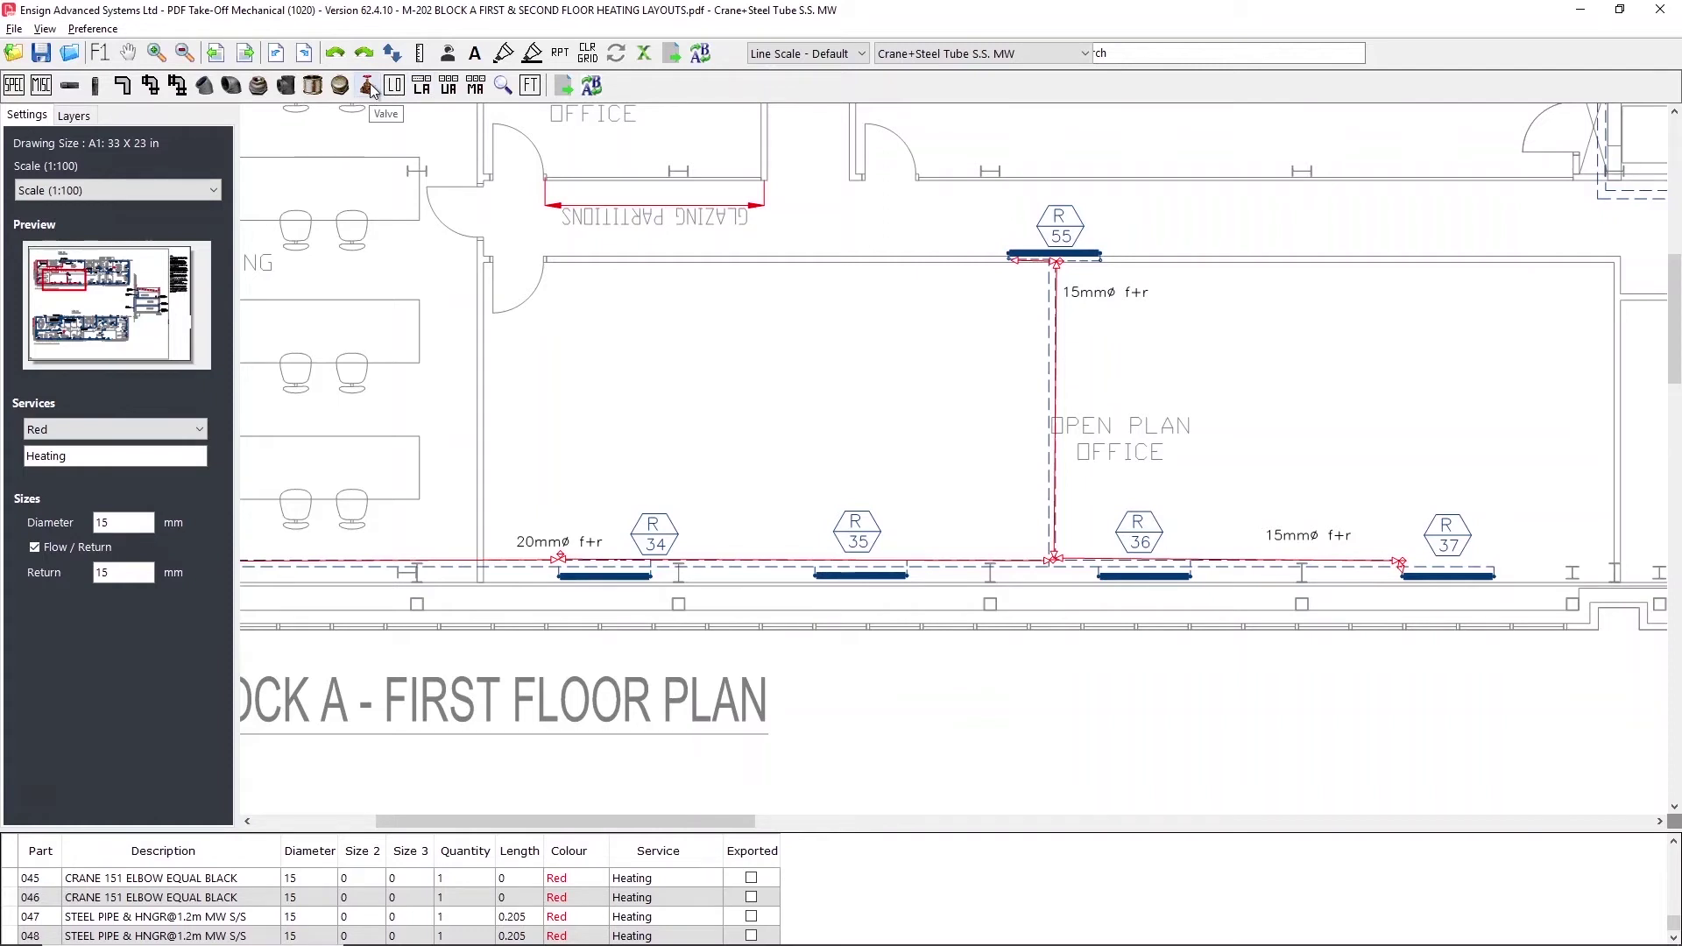
left_click(369, 86)
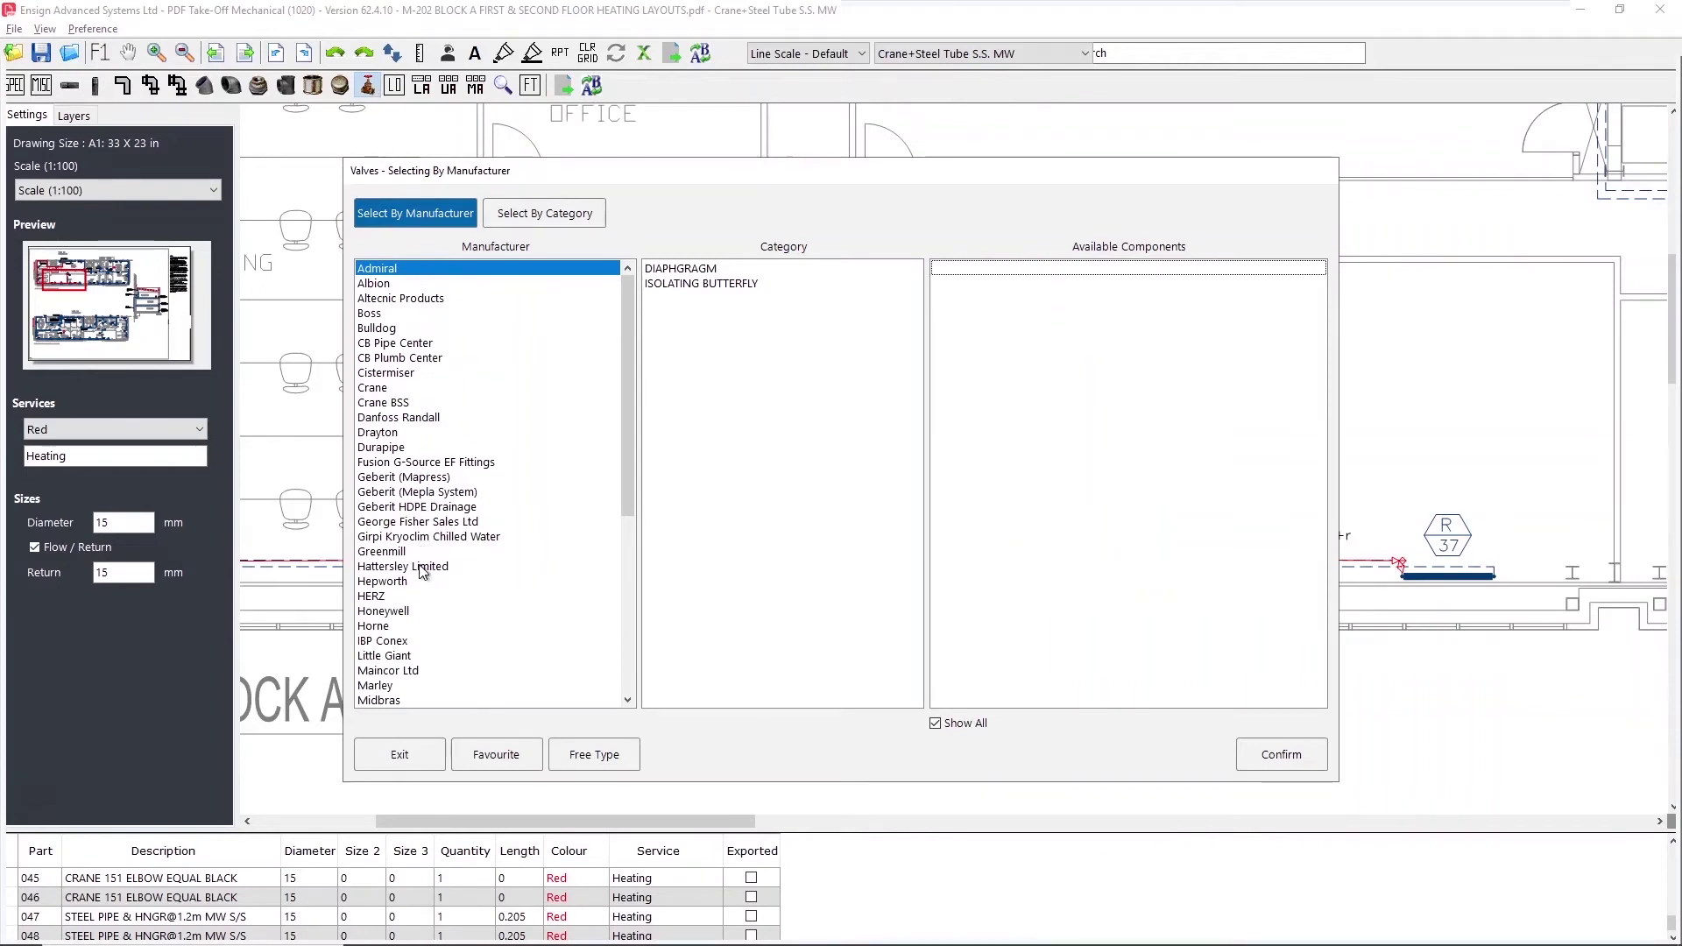
left_click(396, 433)
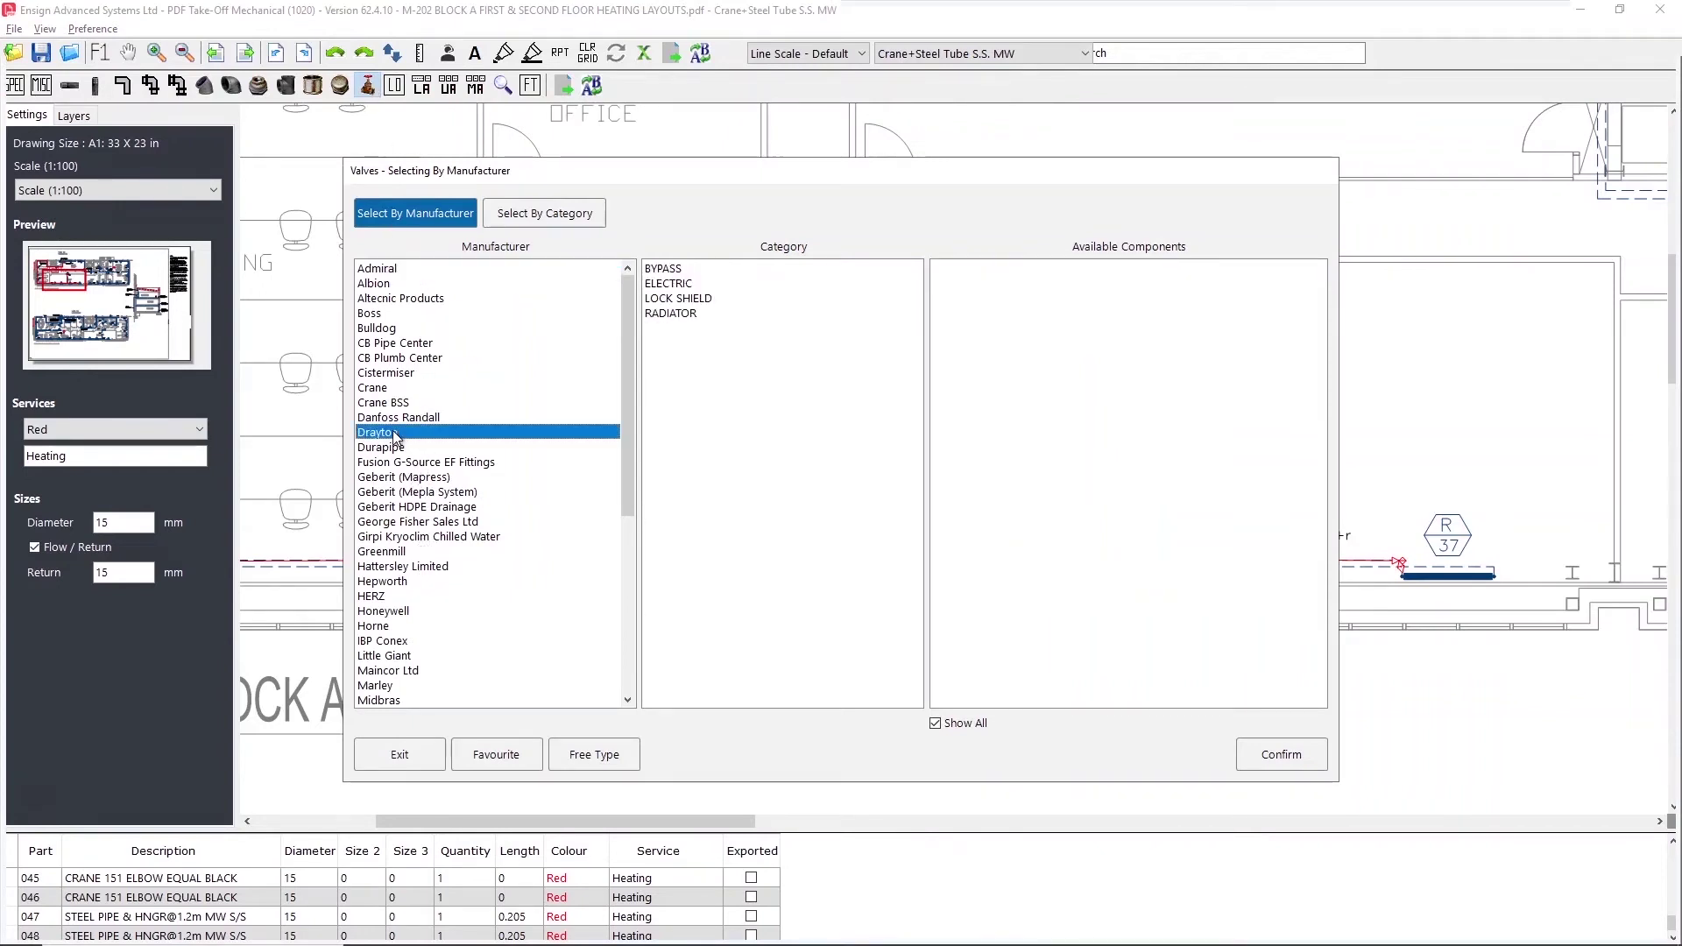
left_click(695, 301)
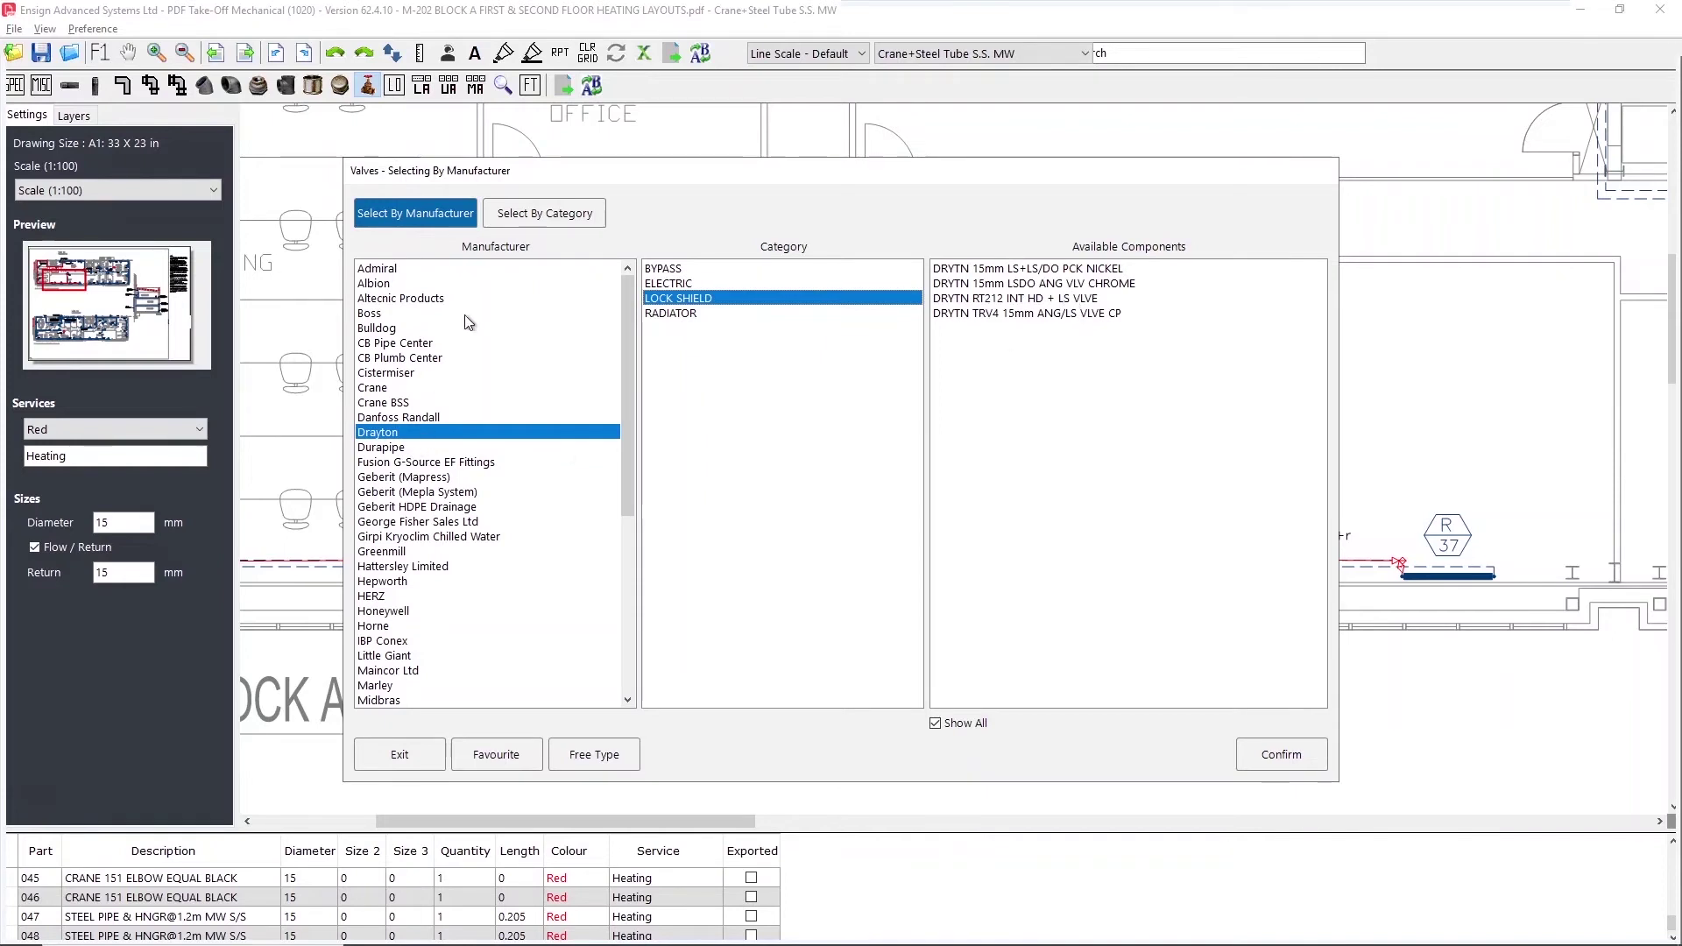
left_click(531, 218)
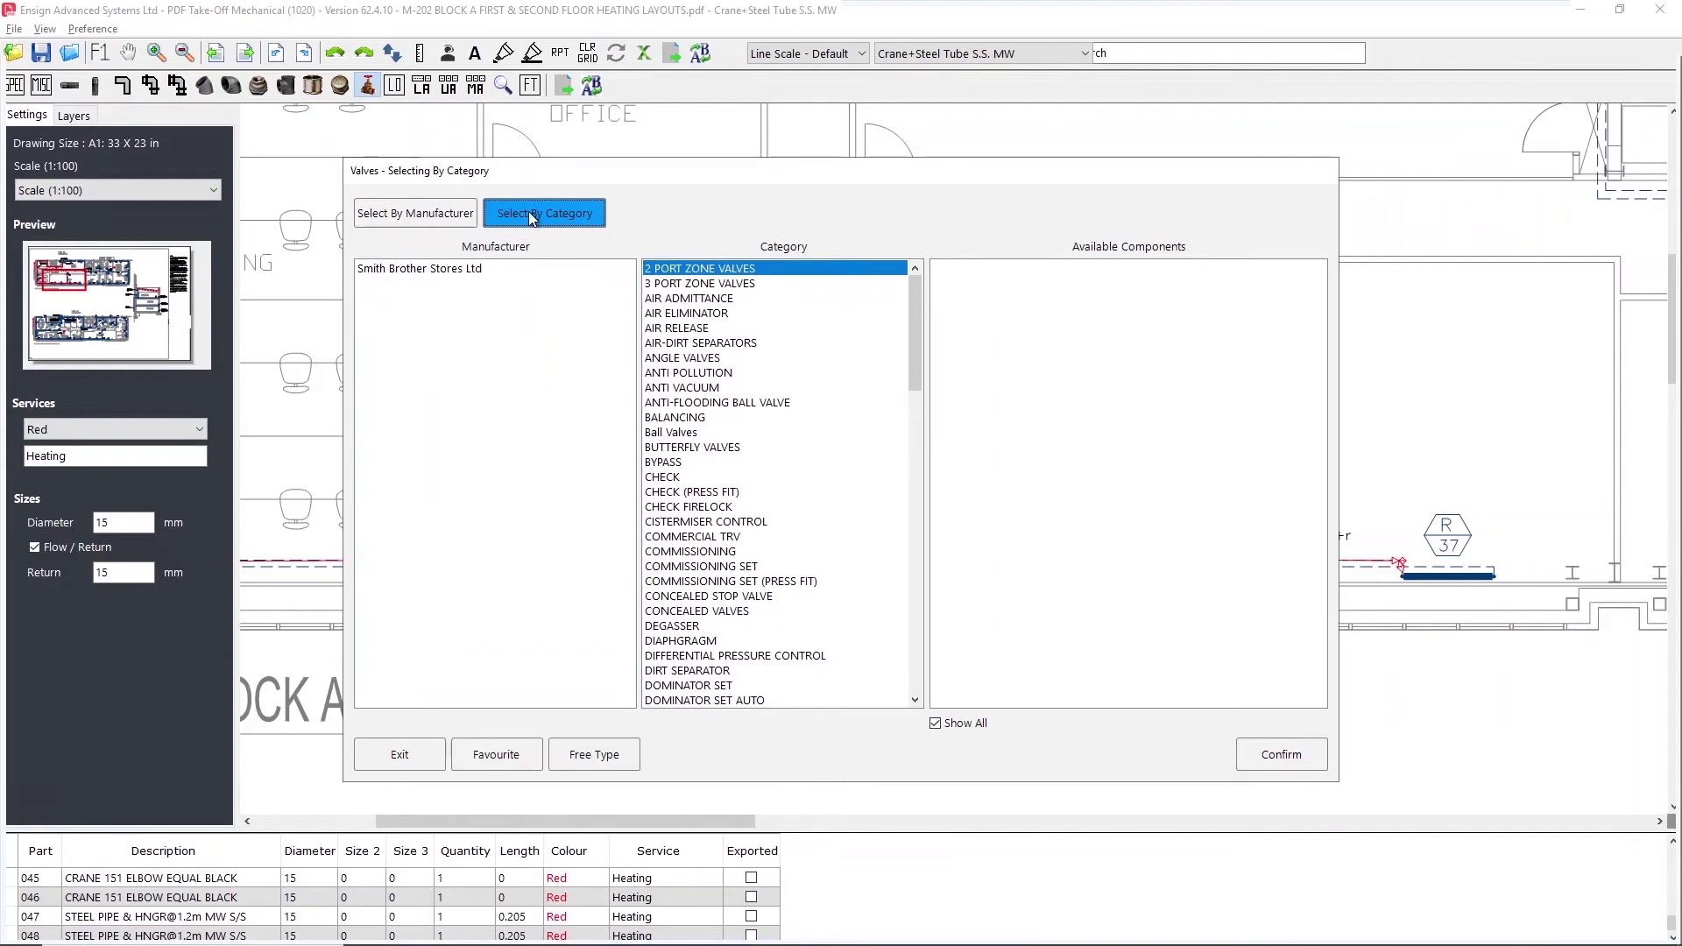
left_click(664, 478)
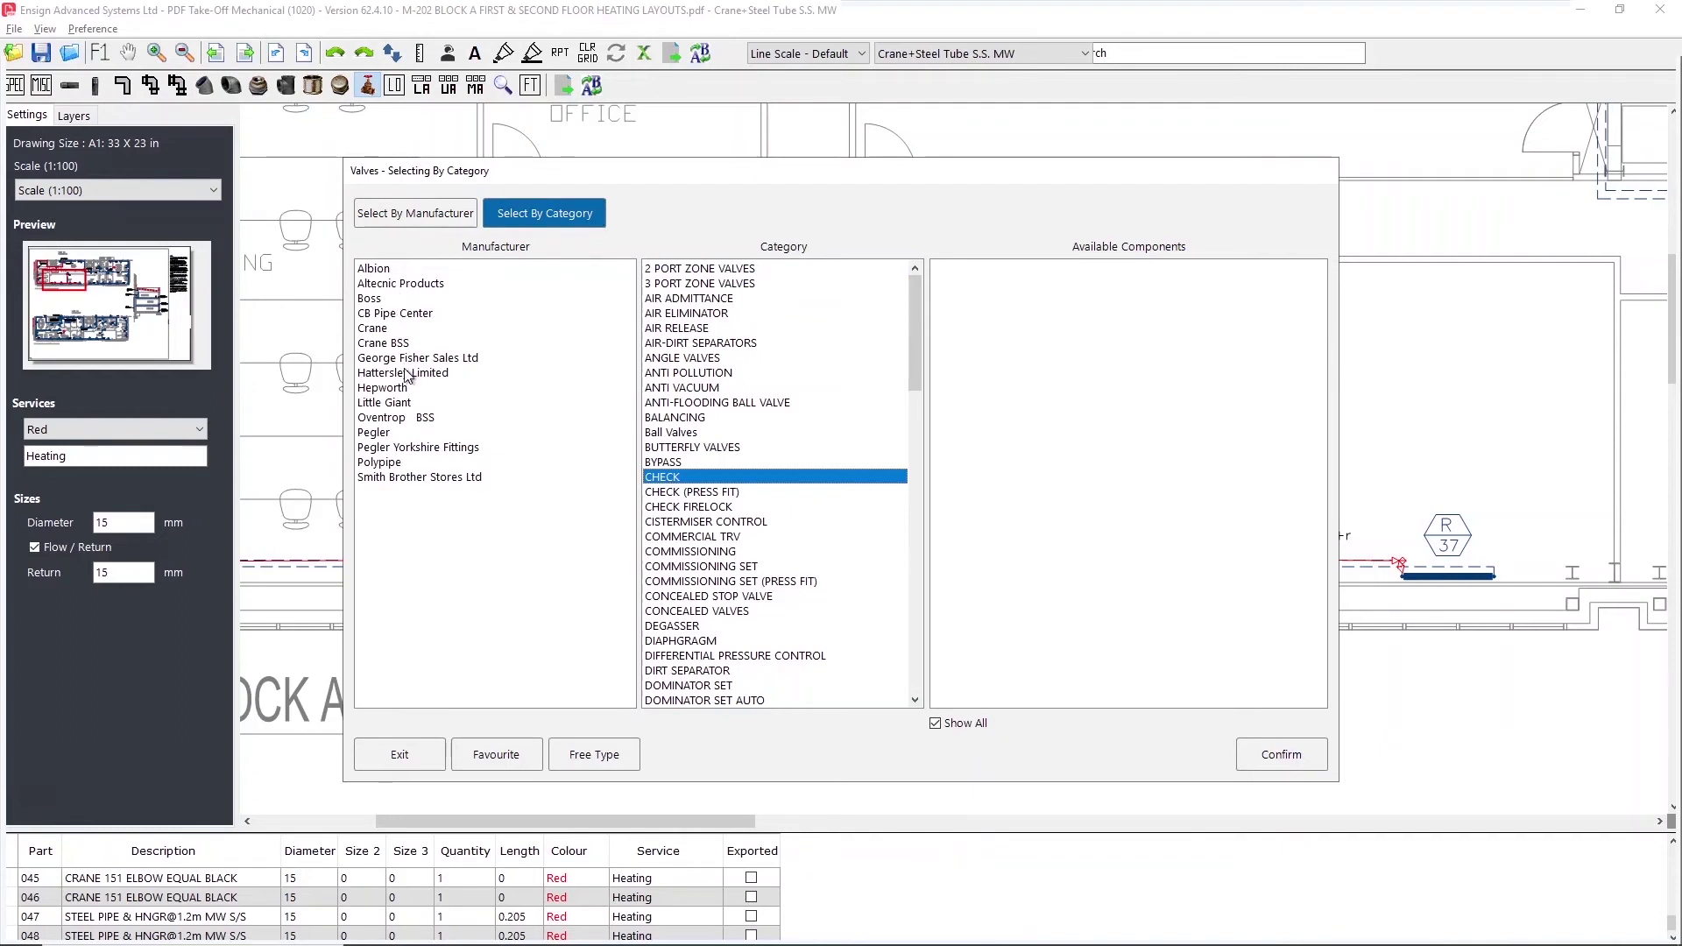
left_click(374, 271)
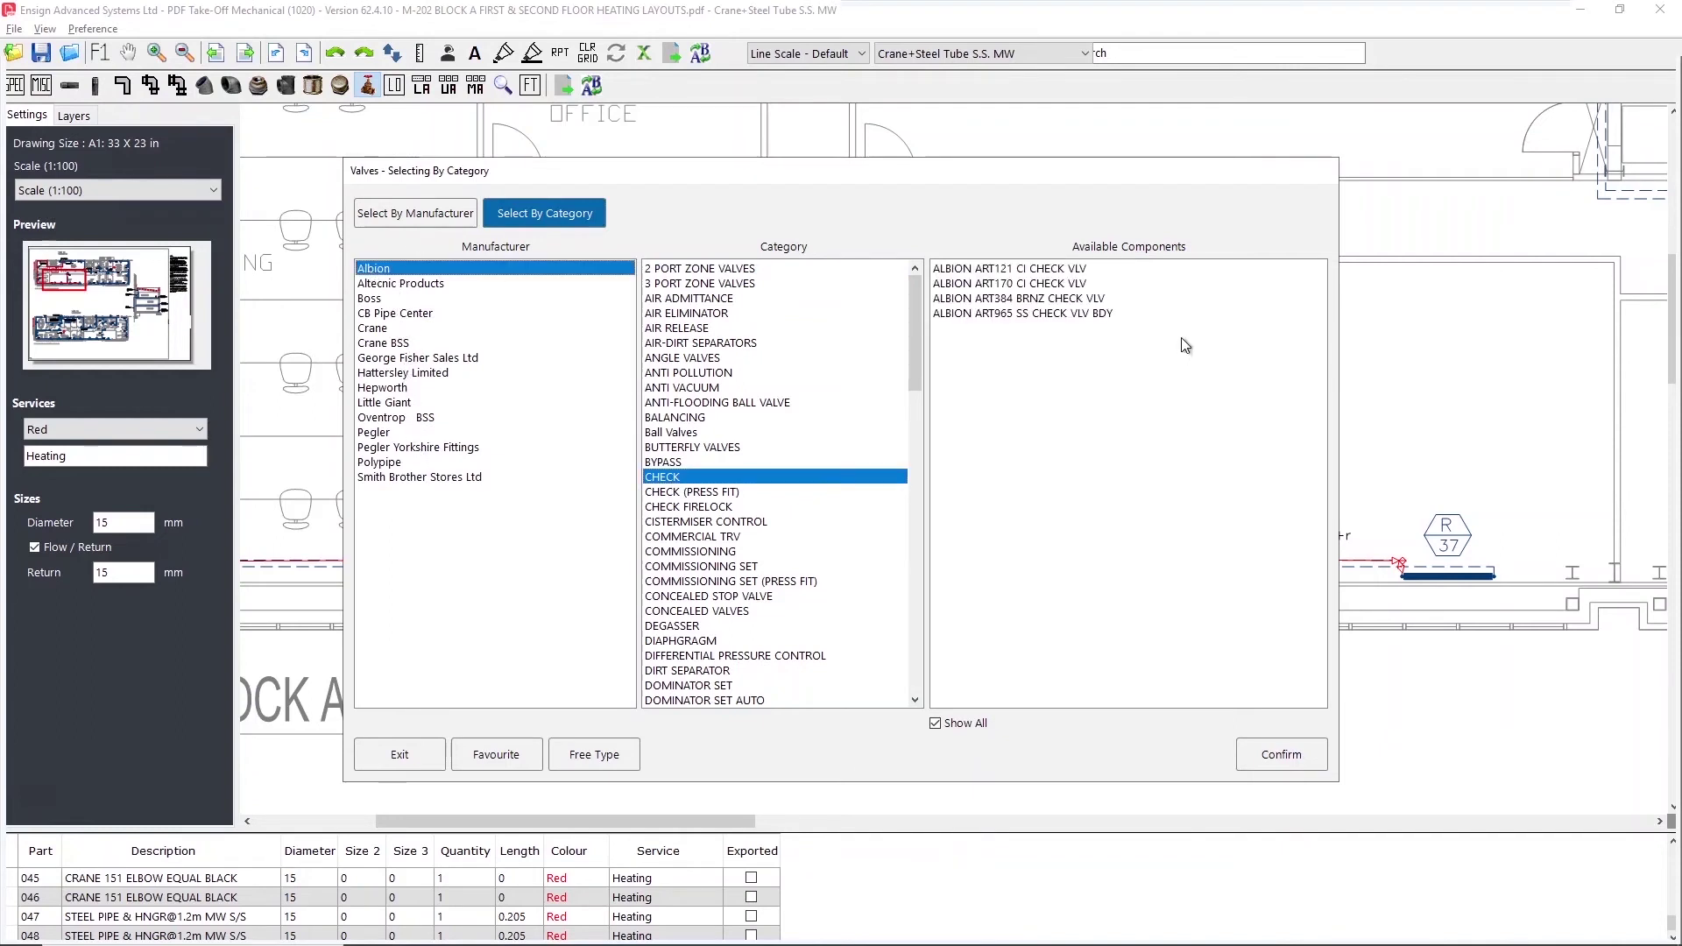
left_click(383, 285)
left_click(389, 299)
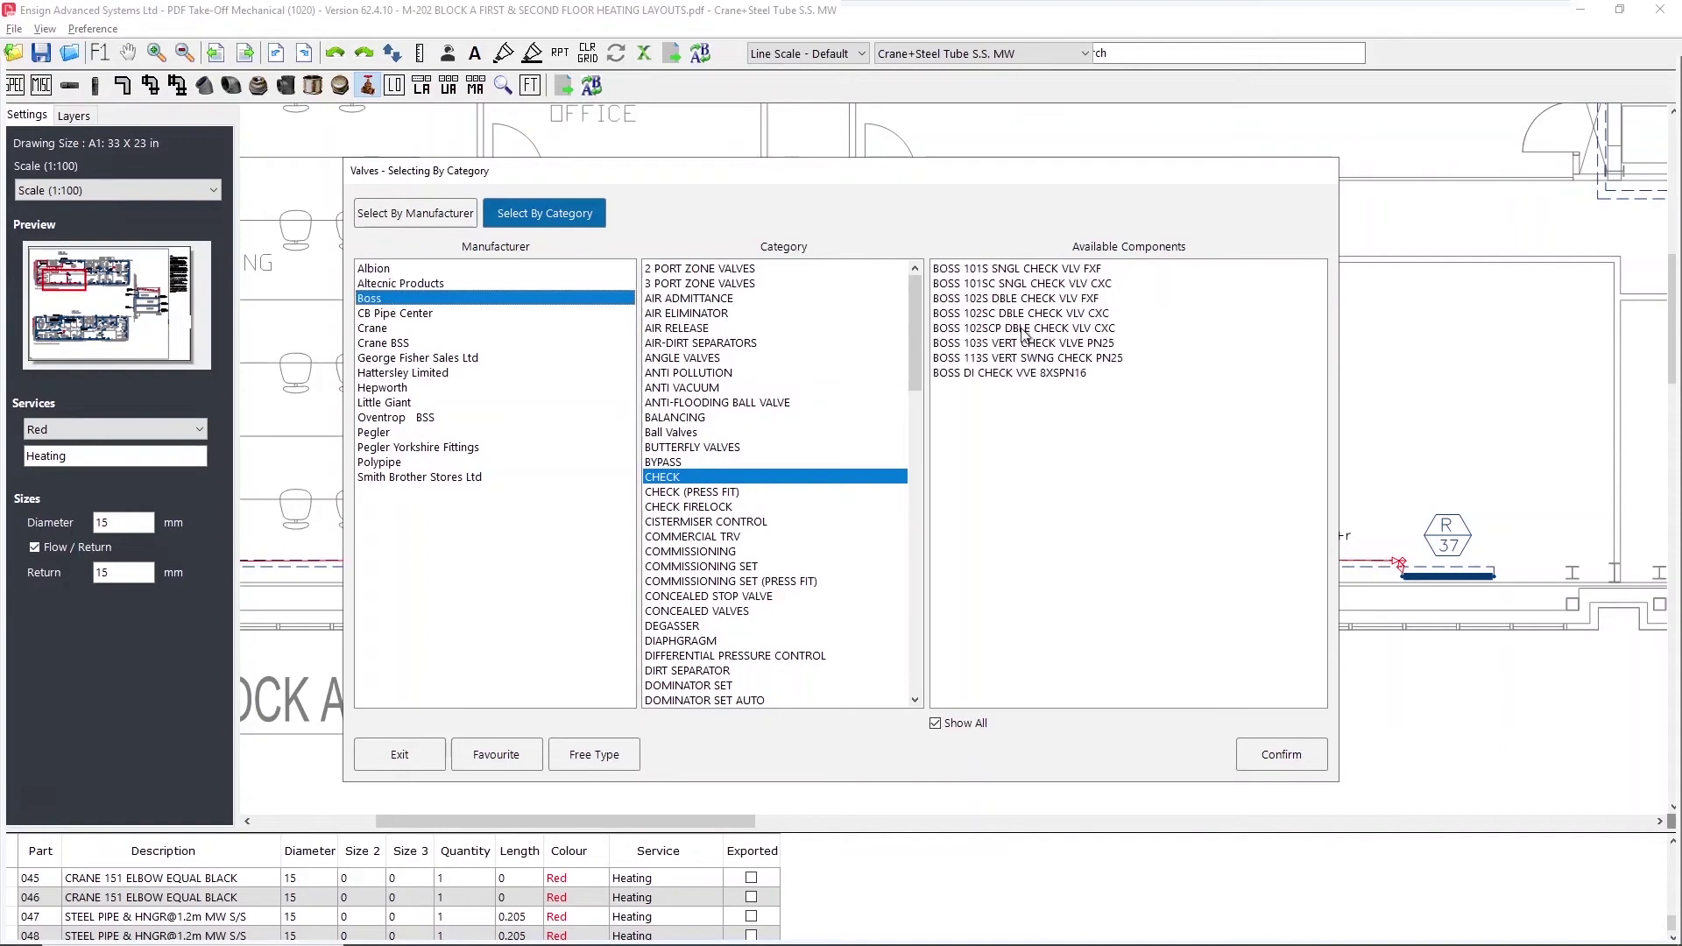
left_click(403, 759)
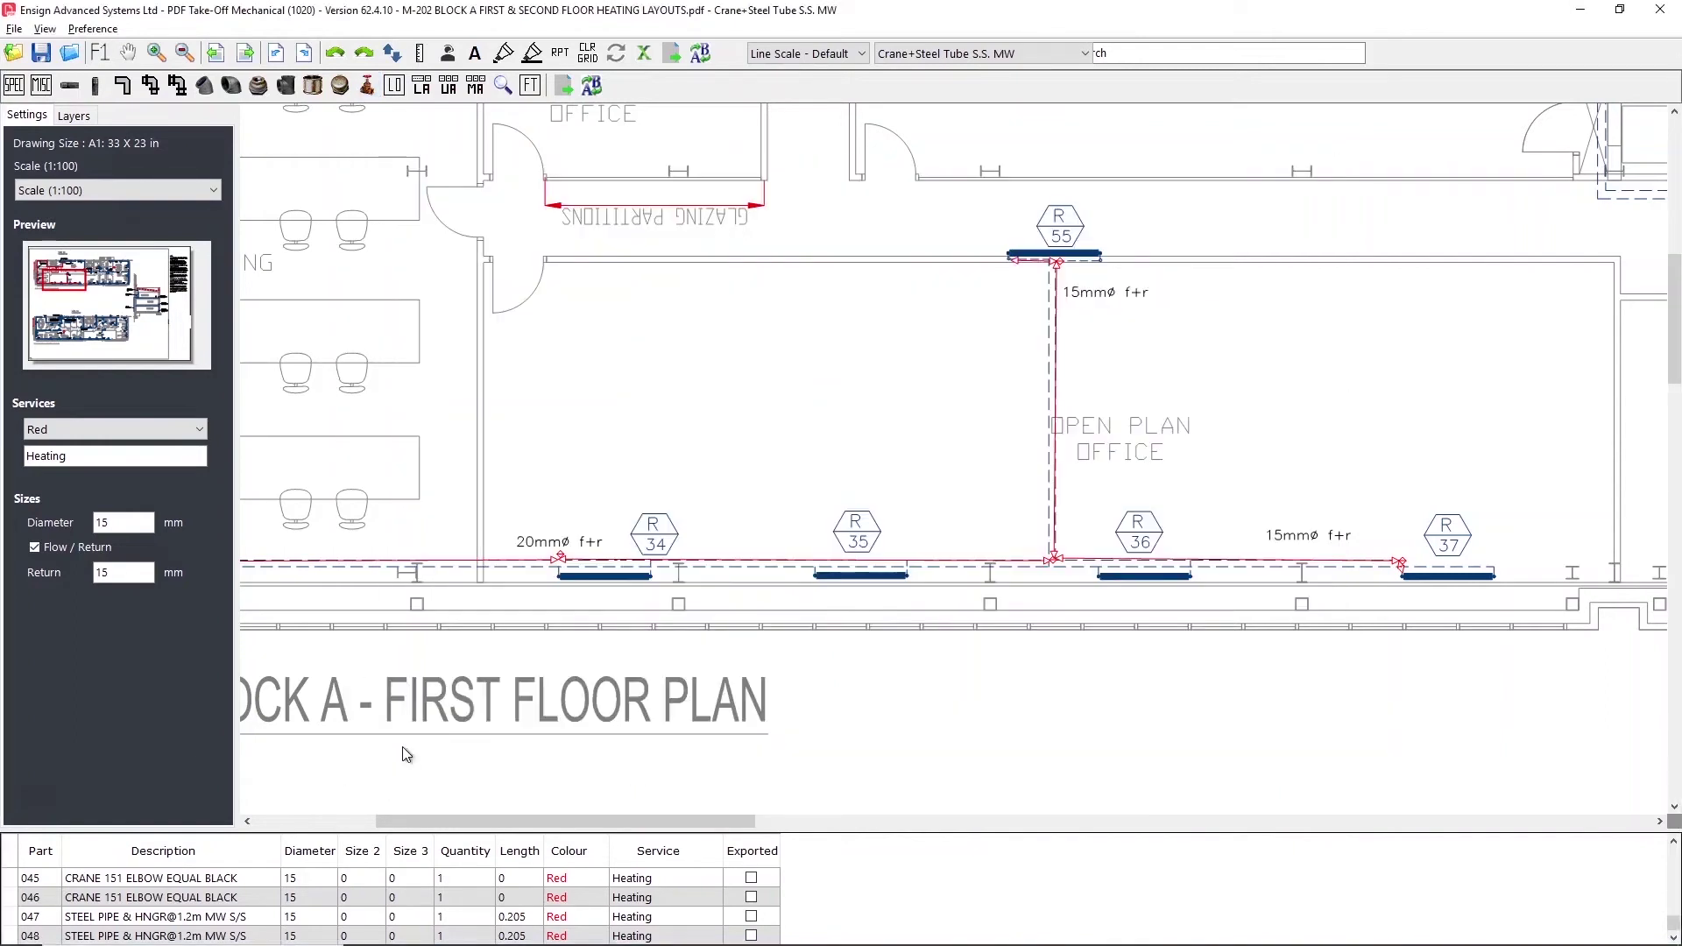
Choose the RADIATOR VALVE SET MS unit assembly and examine its component list.
left_click(449, 87)
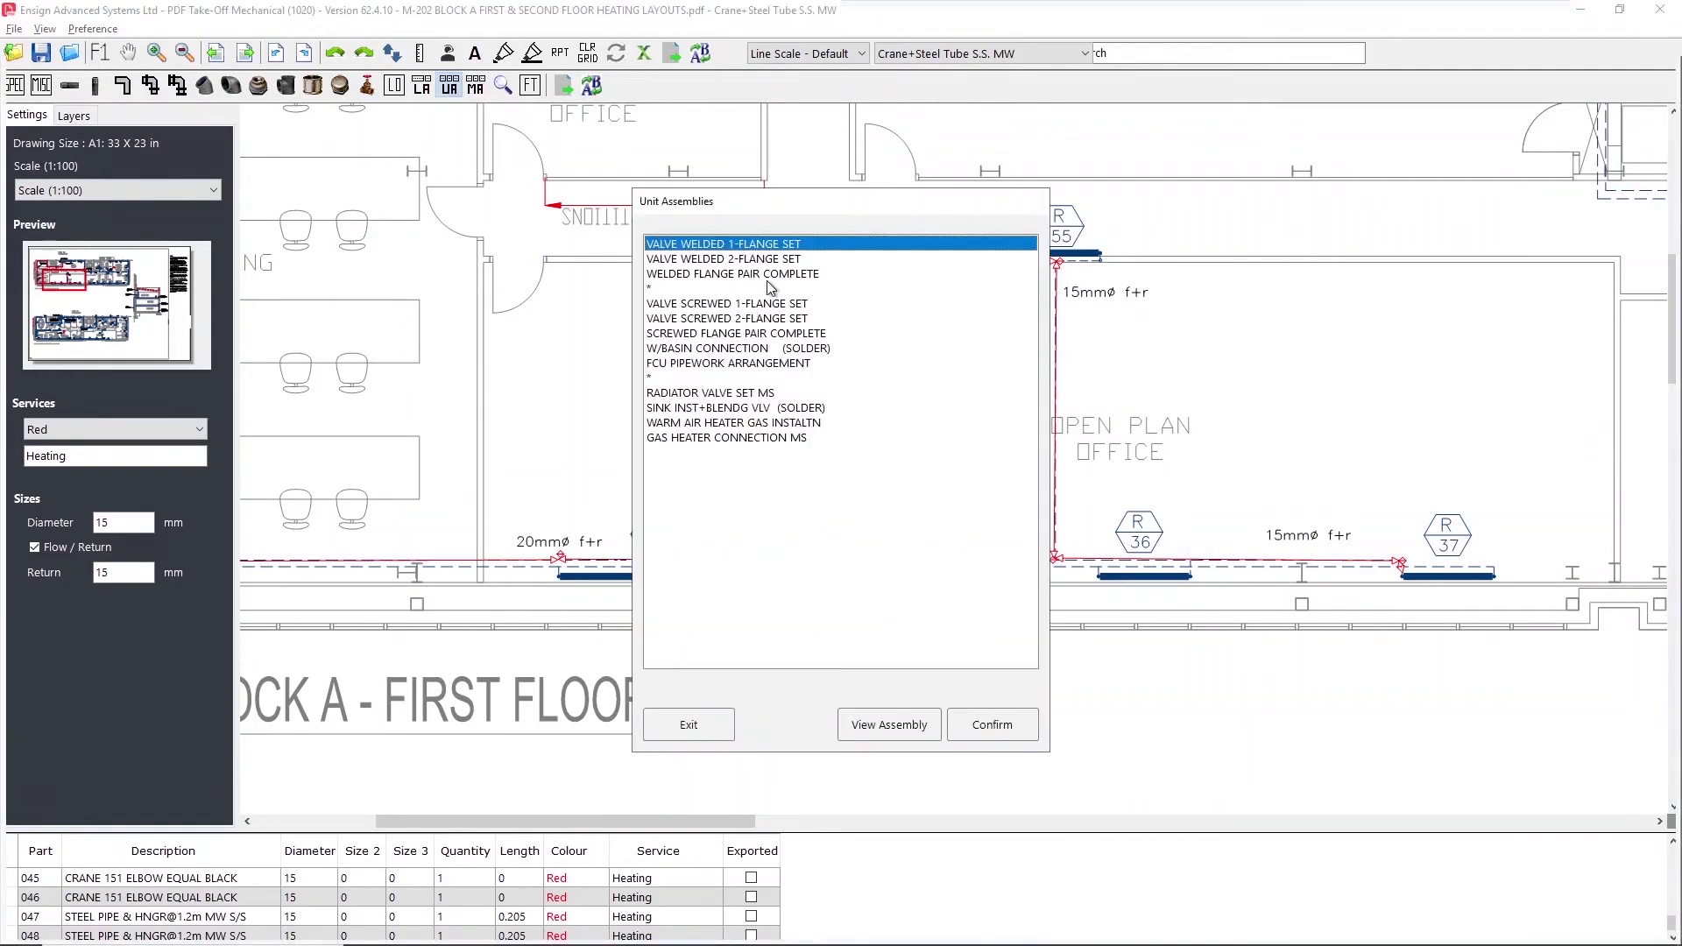
left_click(760, 395)
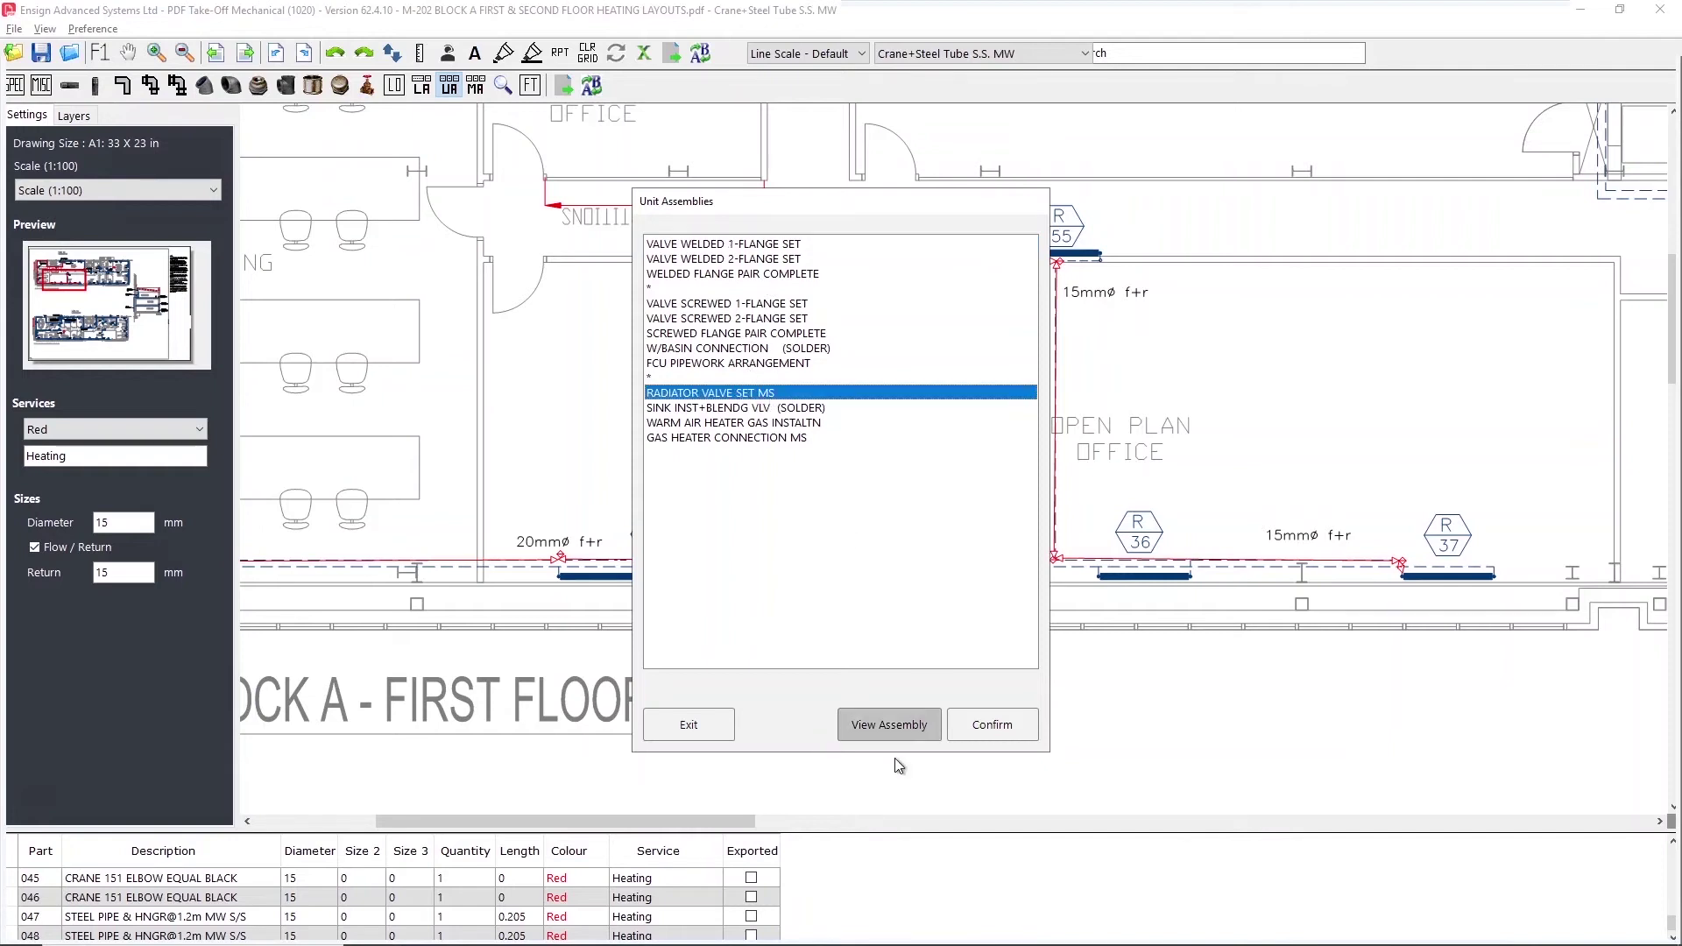
left_click(894, 724)
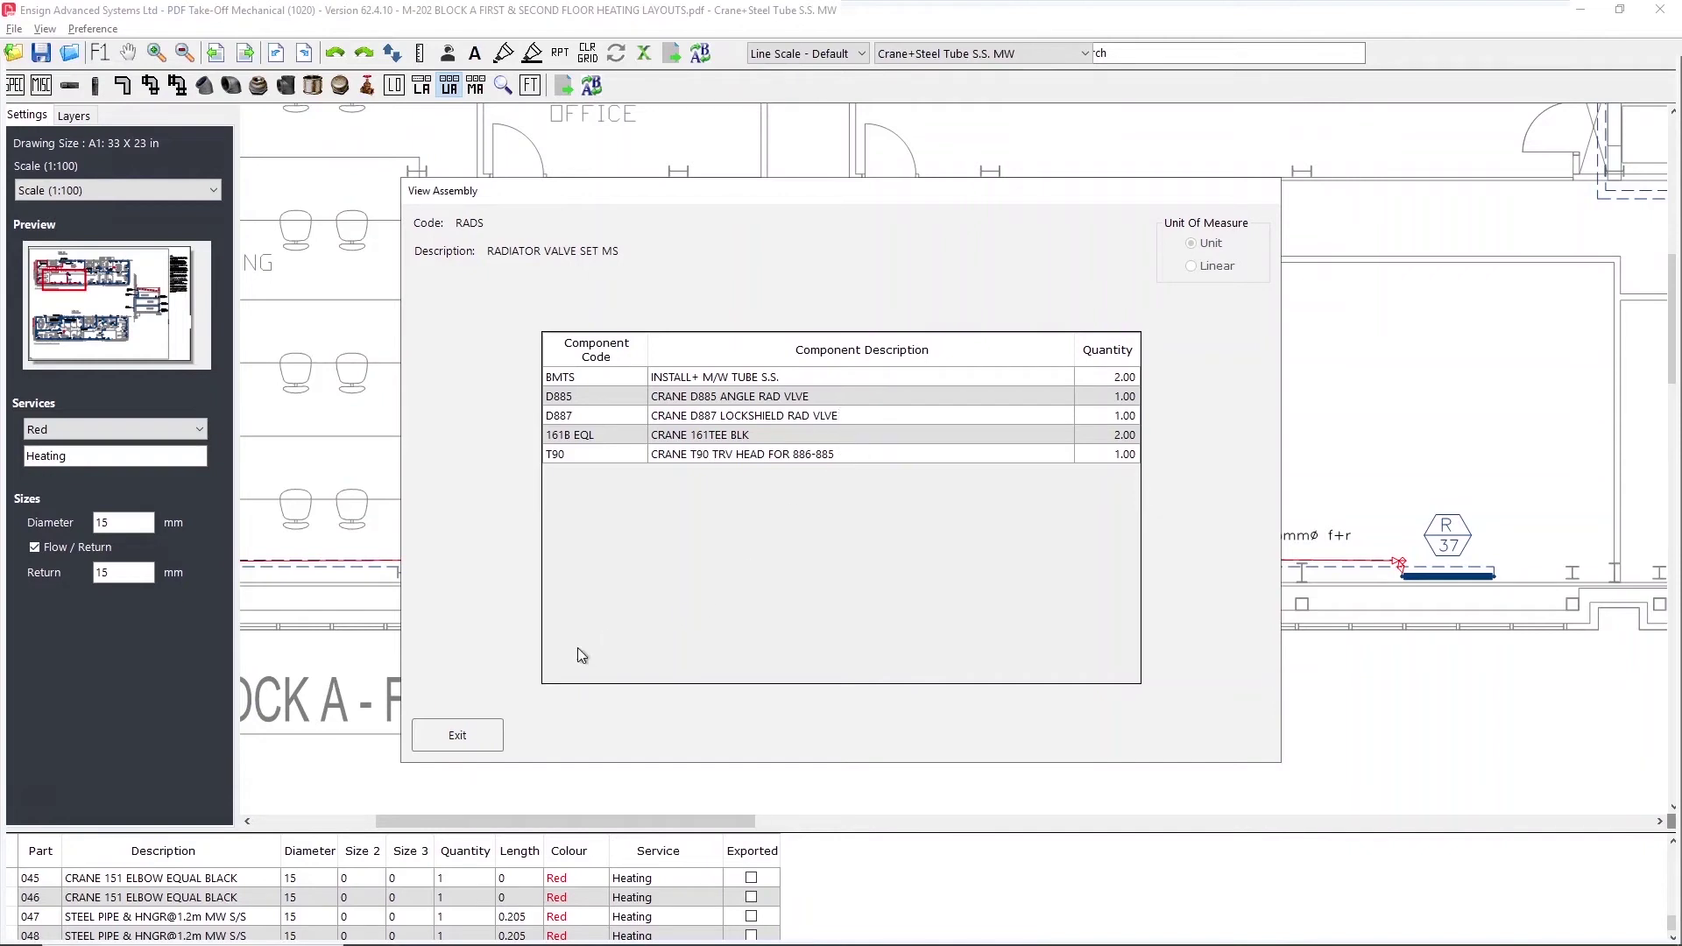
left_click(457, 738)
Place a 15 mm RADIATOR VALVE SET MS at each of radiators 55, 37, 36, 35 and 34.
left_click(992, 725)
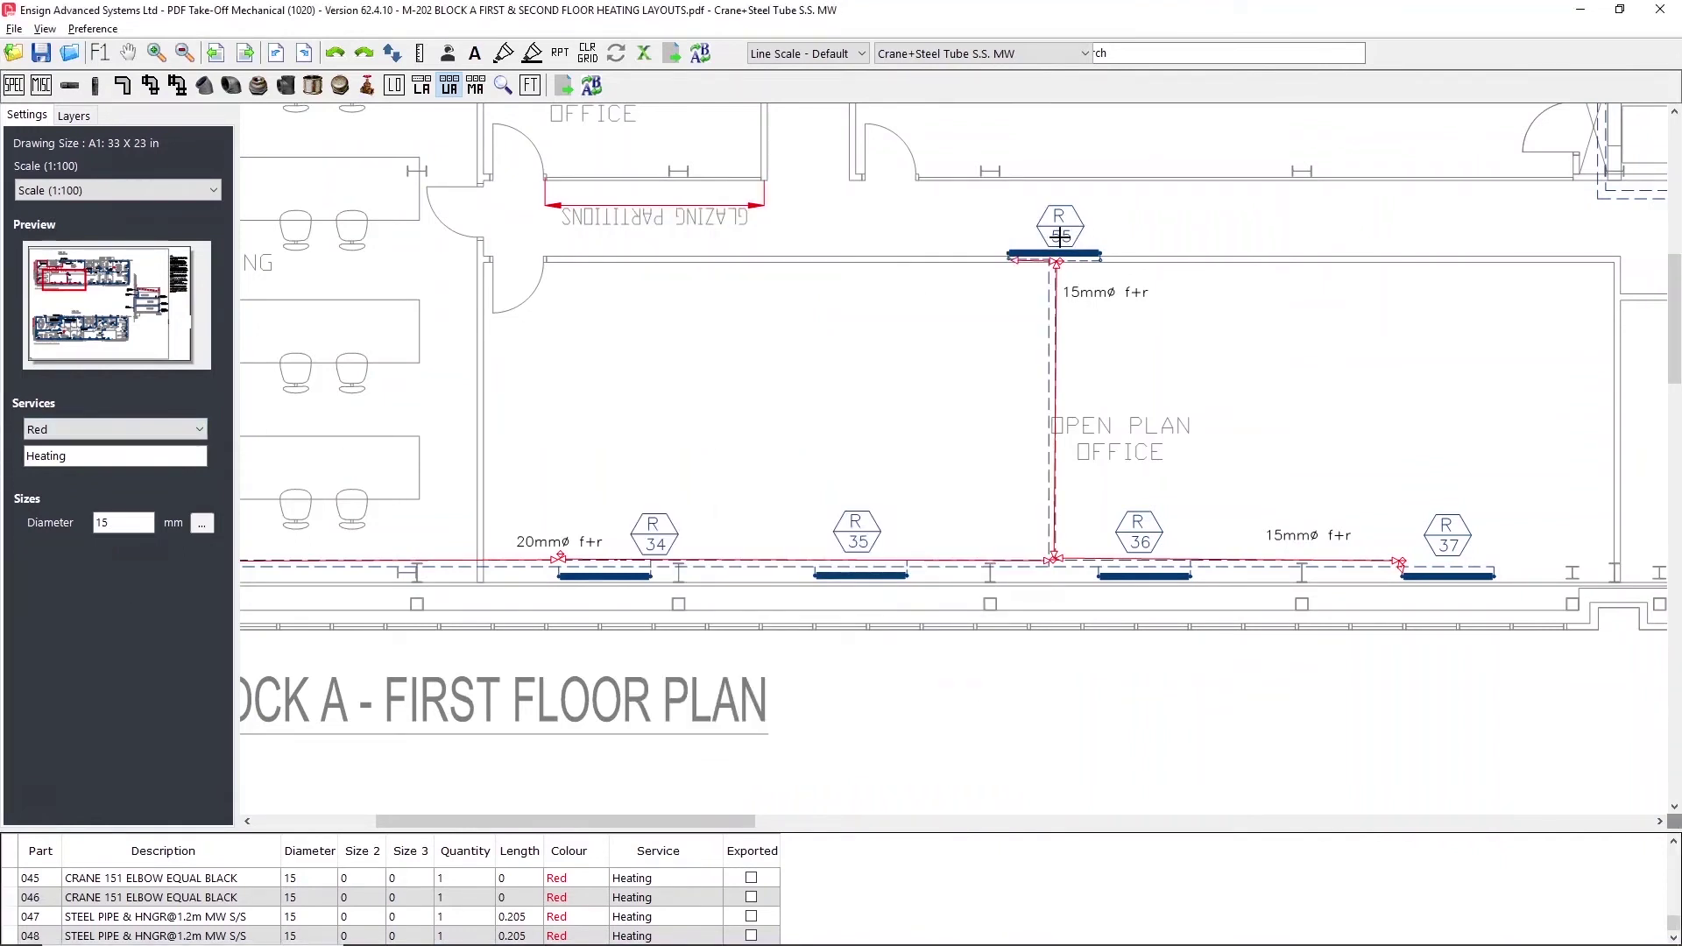
left_click(1447, 602)
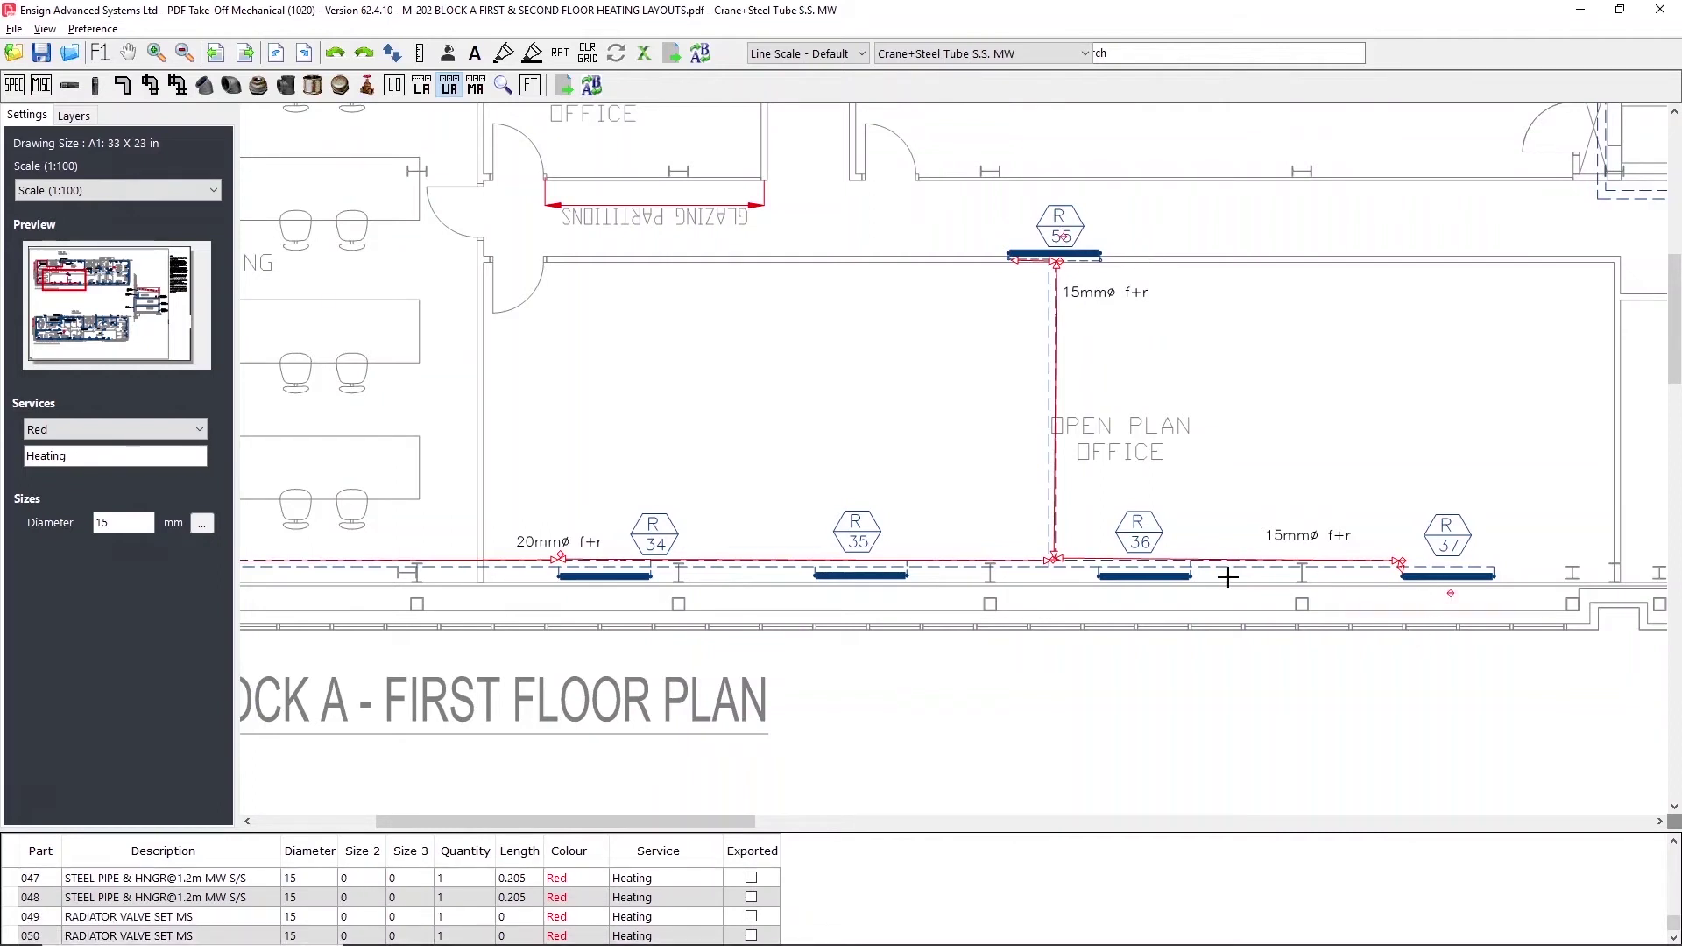
left_click(1147, 595)
left_click(848, 597)
left_click(599, 604)
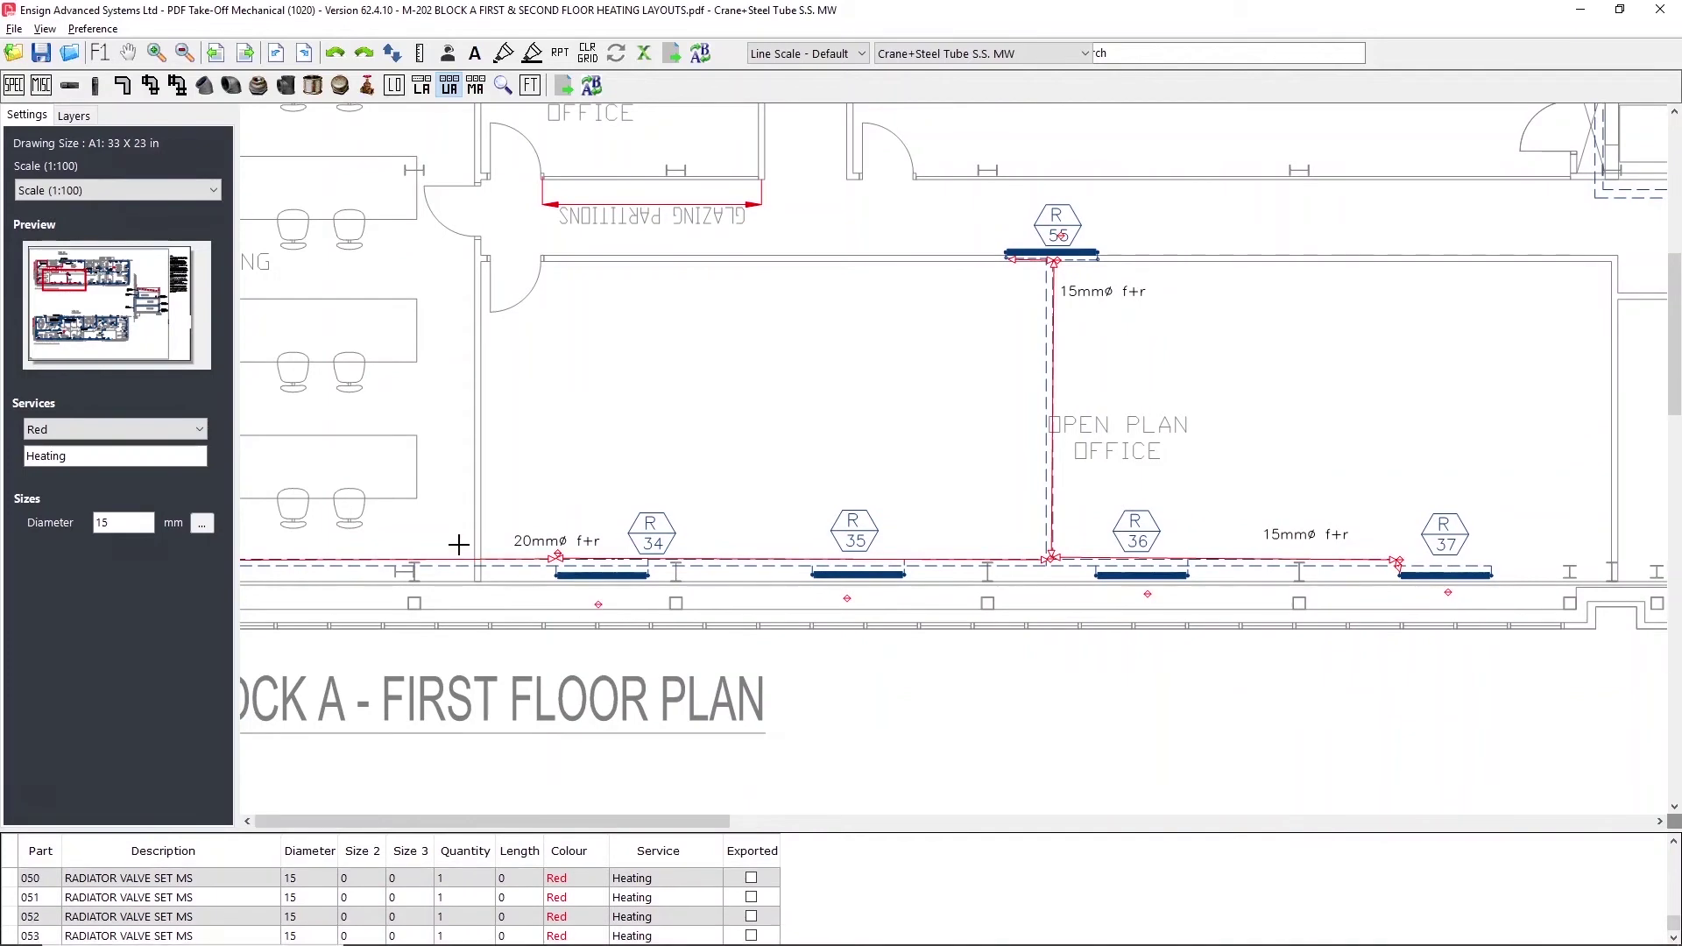
Place a 15 mm RADIATOR VALVE SET MS at radiators 33, 32 and 31 along the training room wall.
scroll(459, 545, "down", 2)
left_click(401, 326)
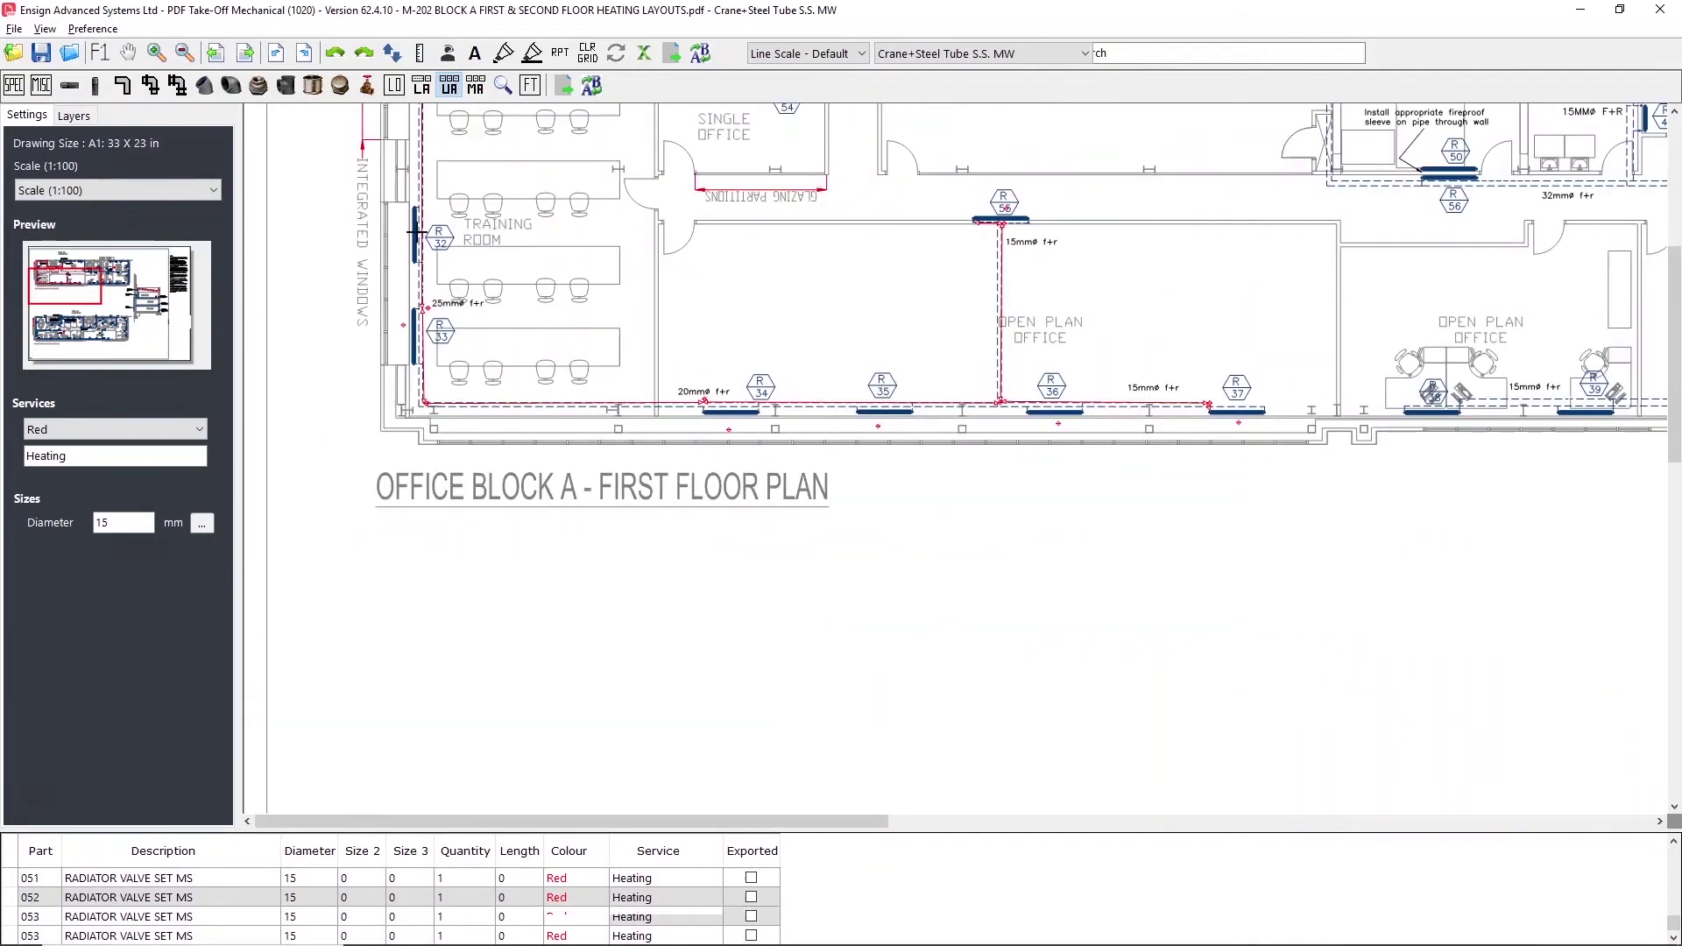
left_click(403, 228)
scroll(523, 211, "up", 3)
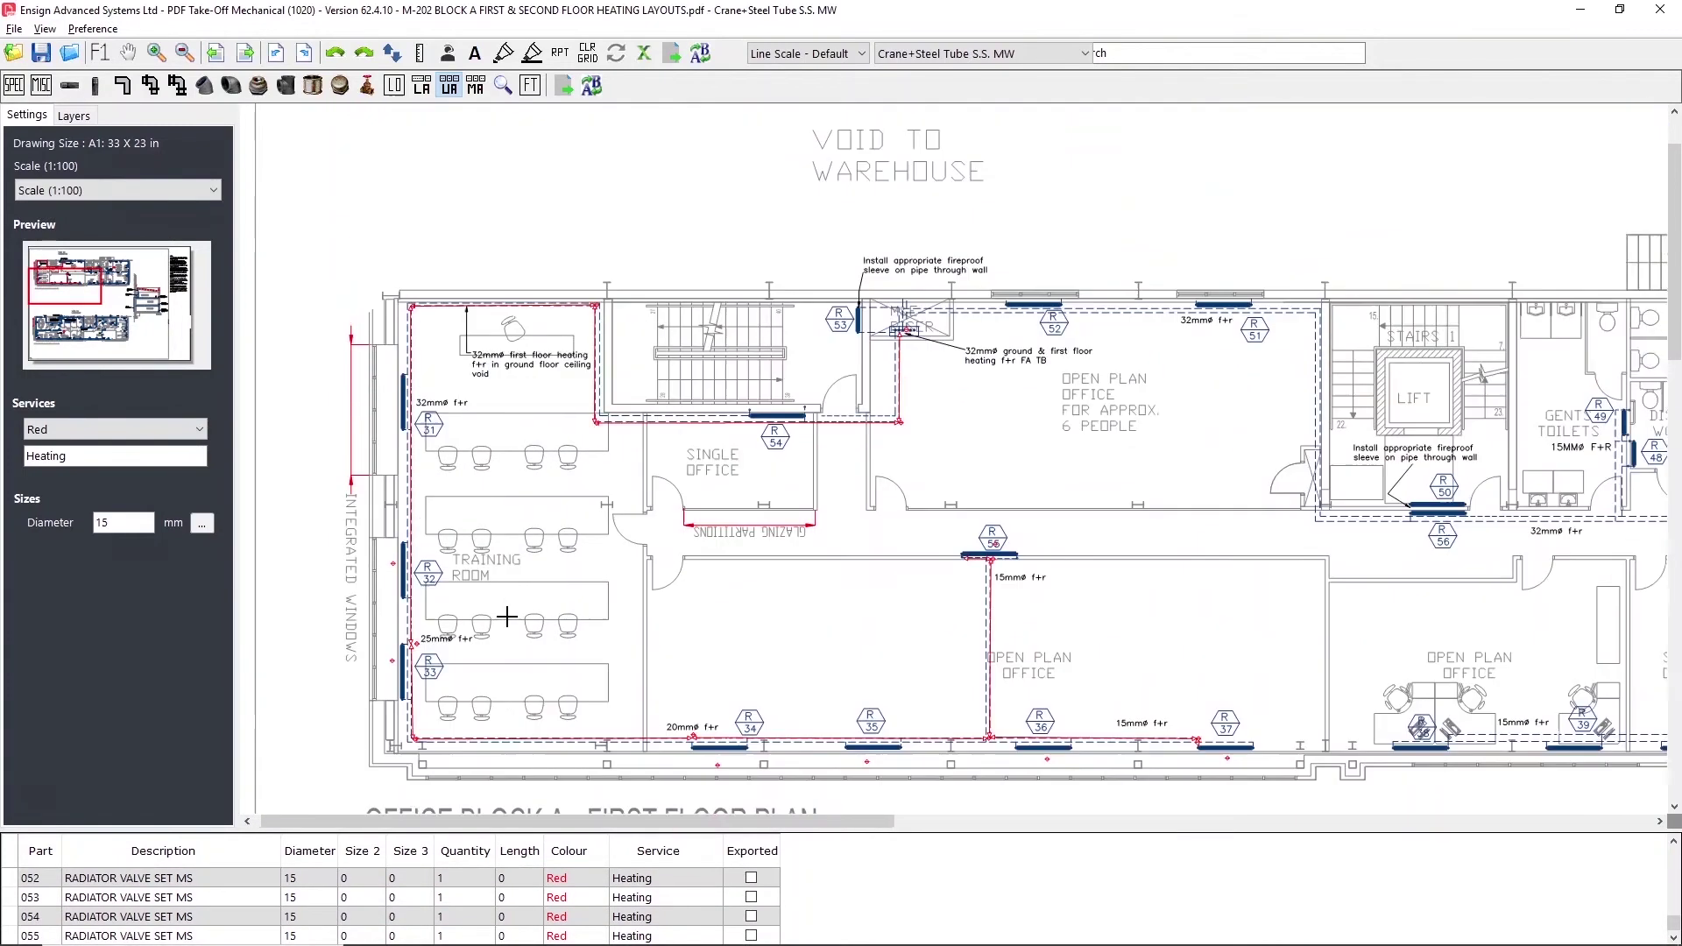
left_click(386, 439)
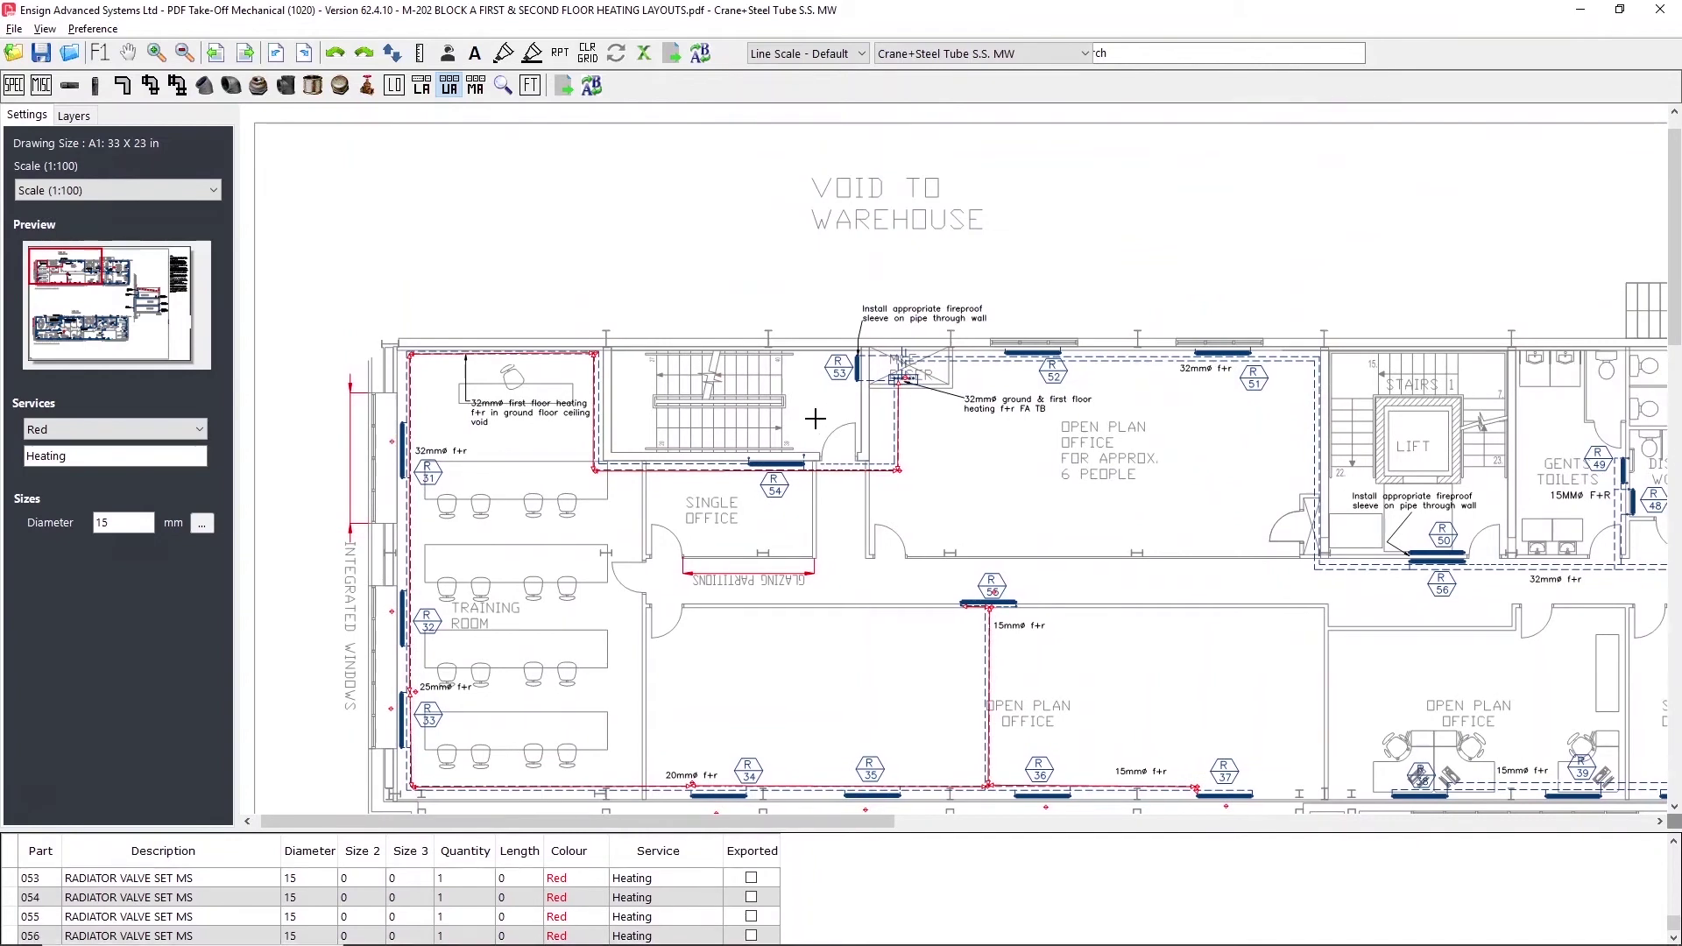
Place a 15 mm RADIATOR VALVE SET MS at radiators 54, 53, 52 and 51, and finish placing the assembly.
left_click(775, 450)
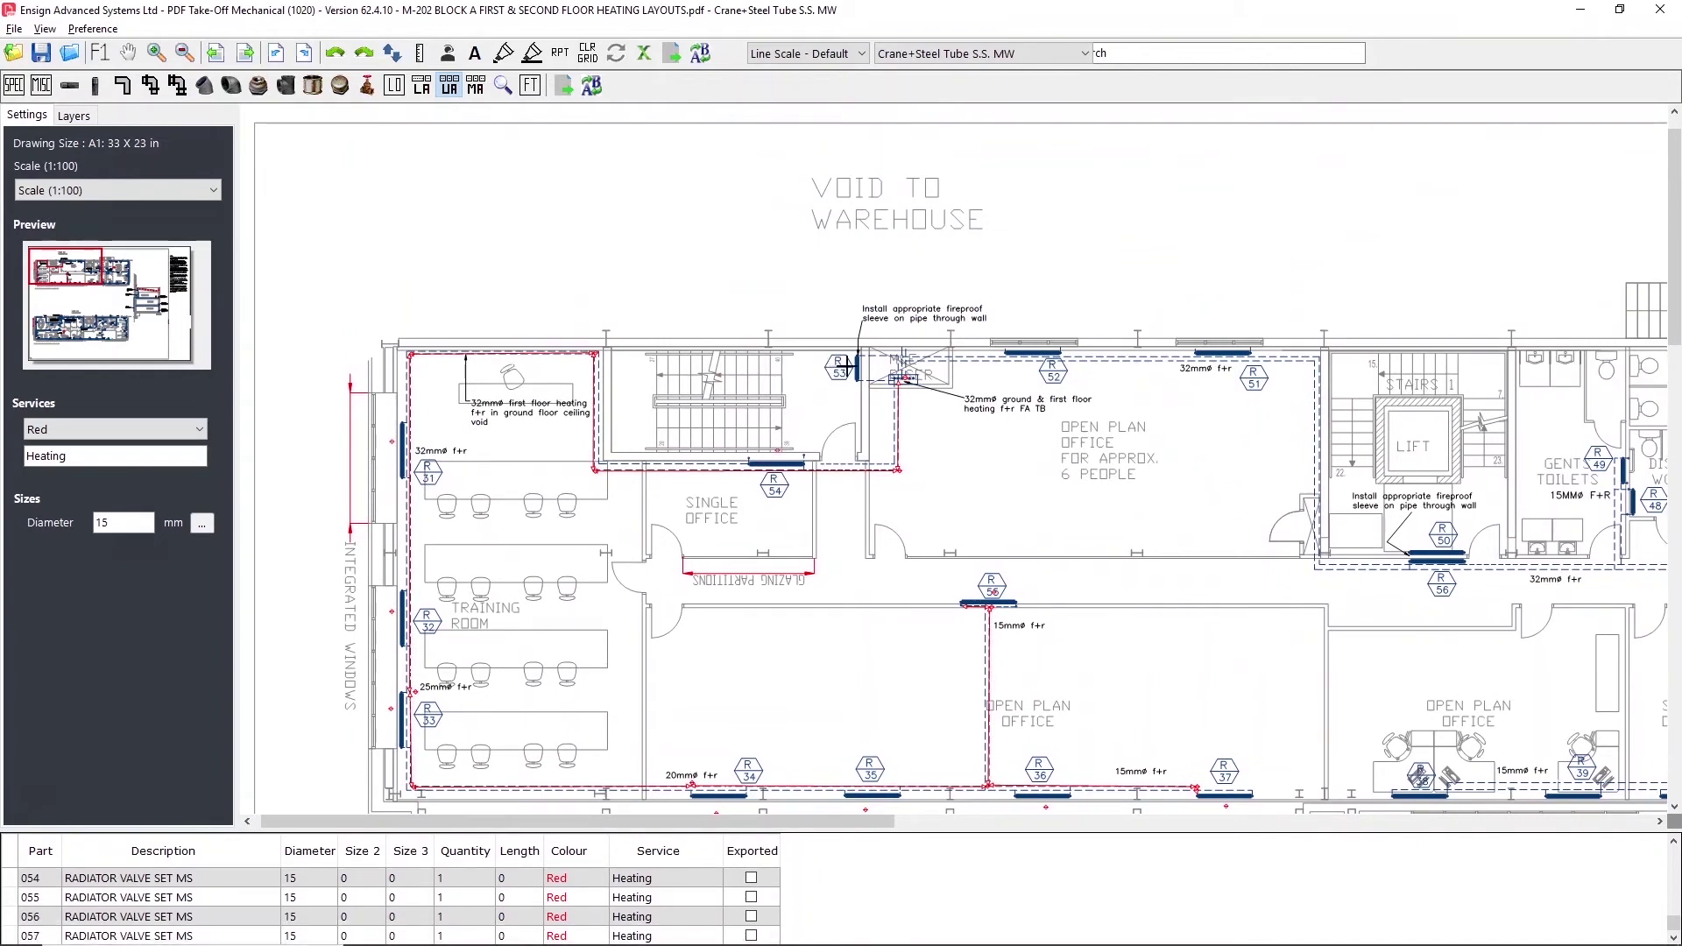
left_click(853, 367)
left_click(1033, 338)
left_click(1234, 342)
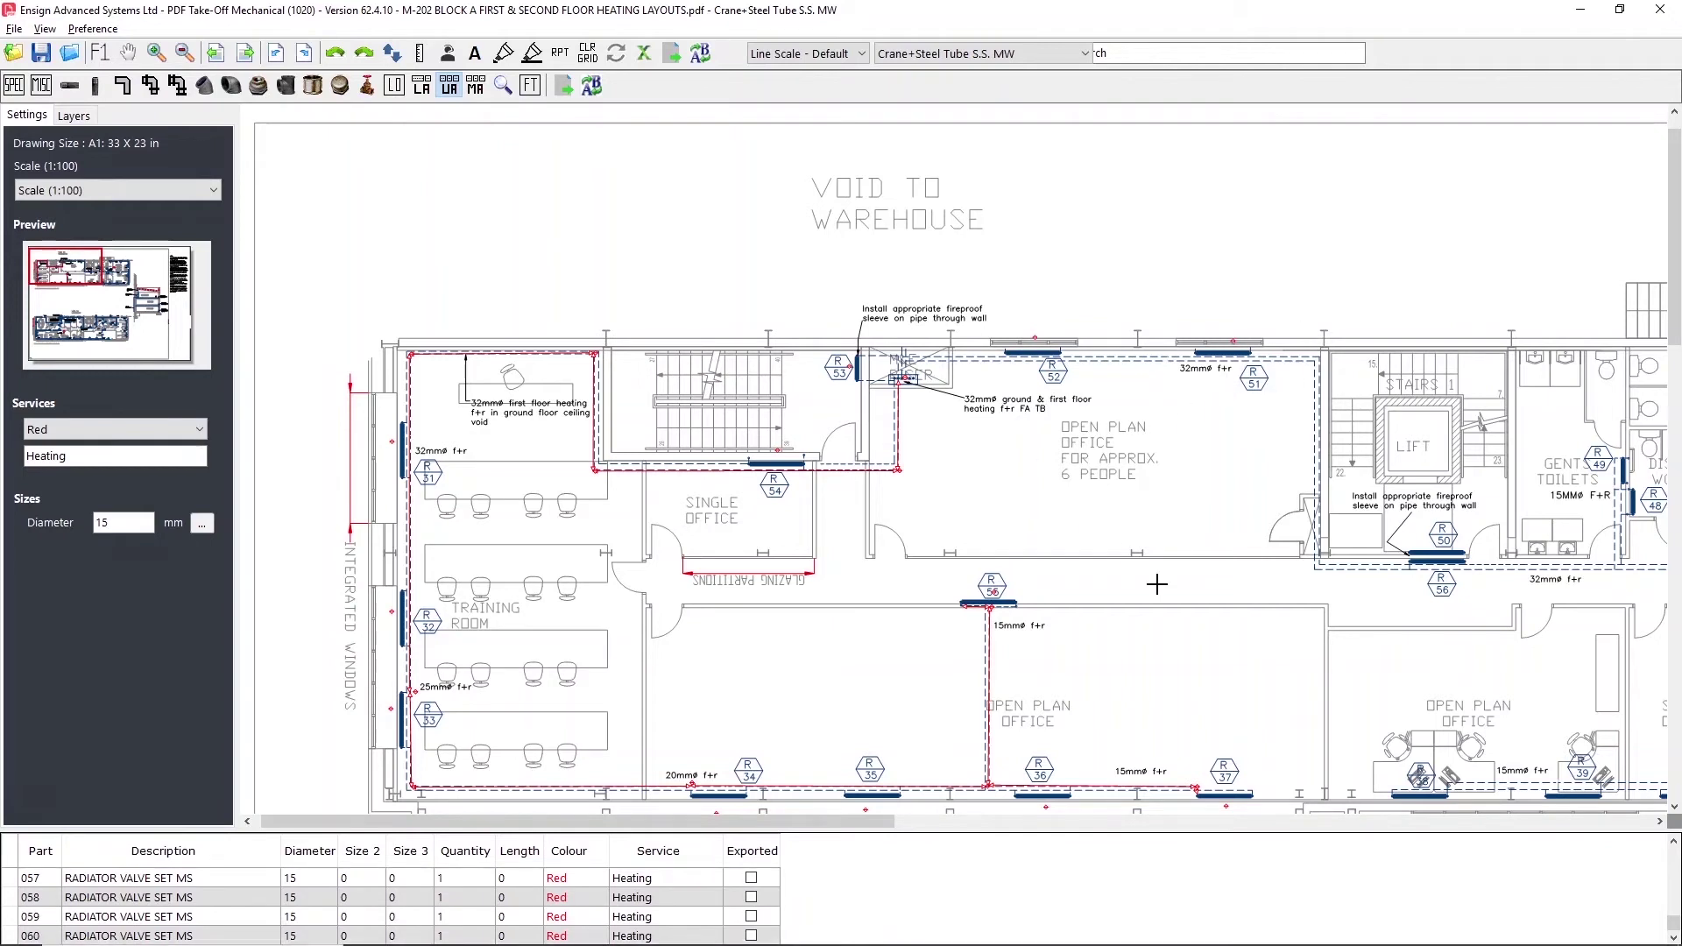
left_click_drag(1137, 572, 1083, 531)
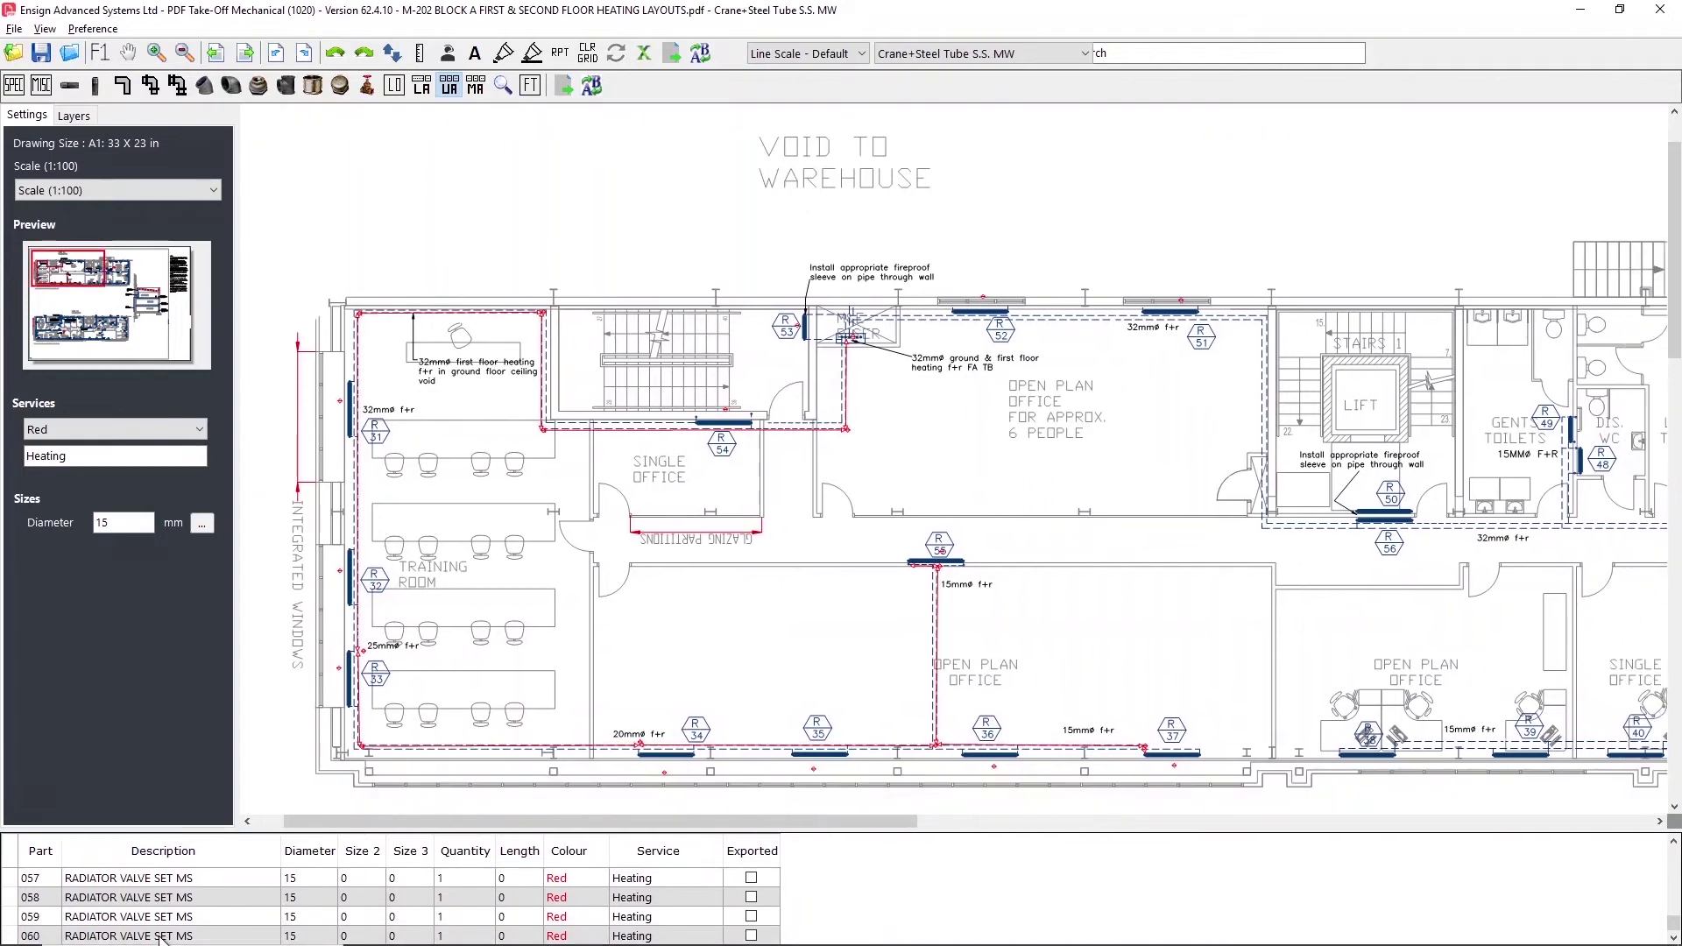
left_click(94, 937)
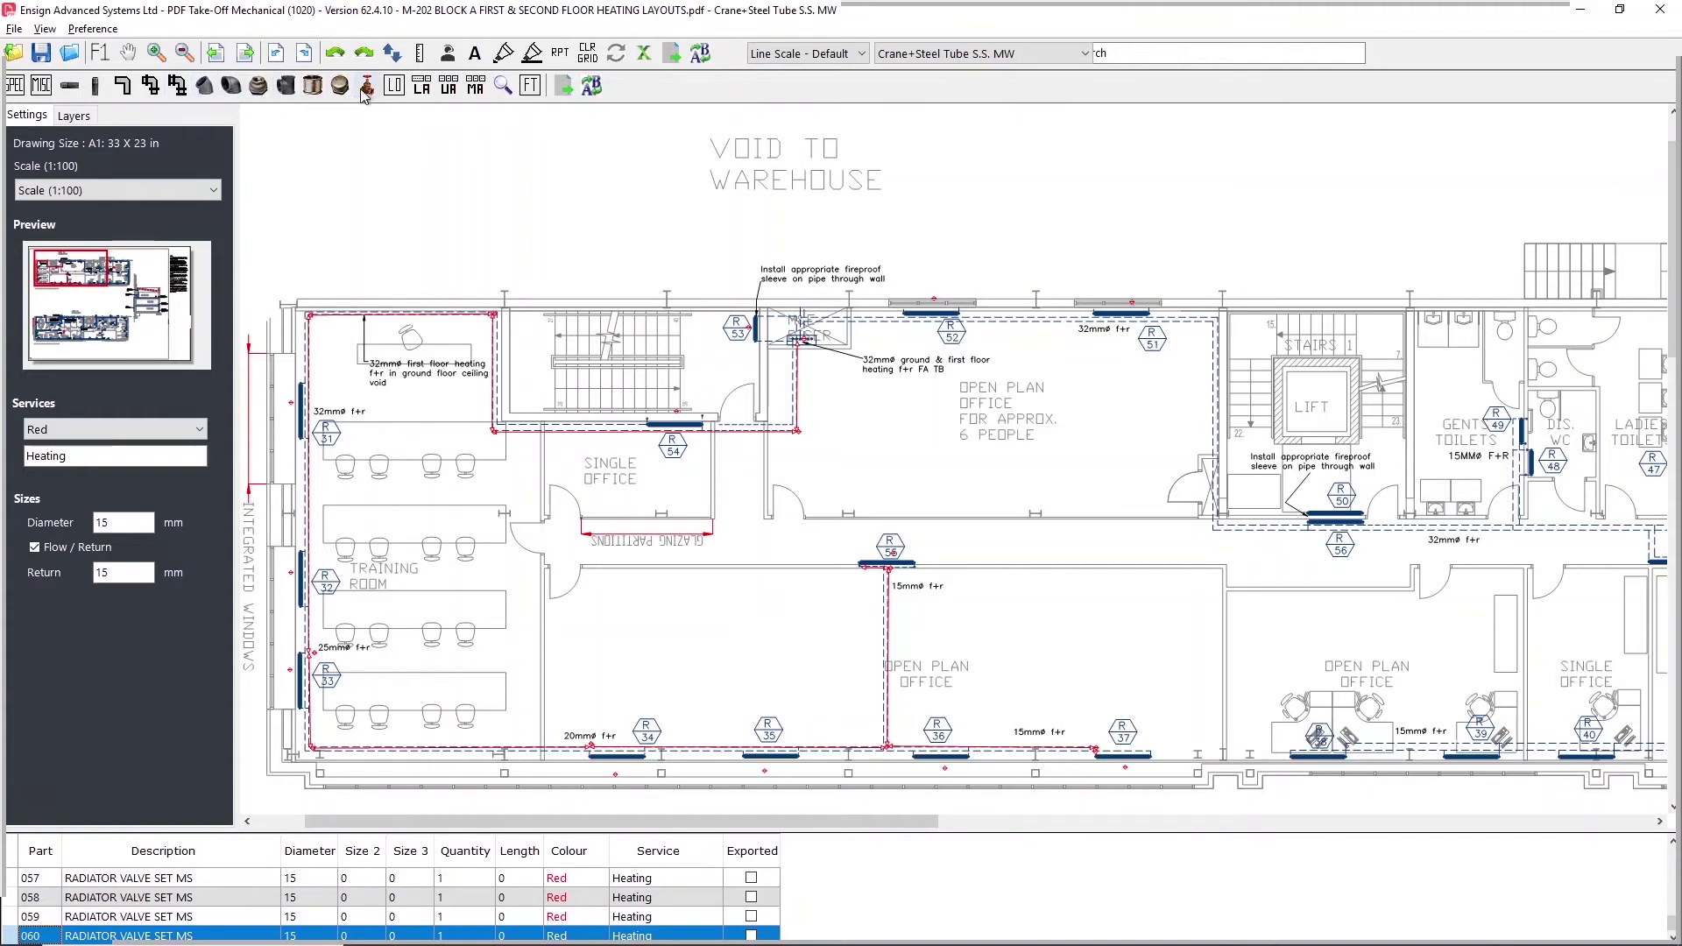
Browse the miscellaneous items catalogue, examining Crane black malleable bushes, cross, elbows and nipples, and close it without choosing a component.
left_click(44, 88)
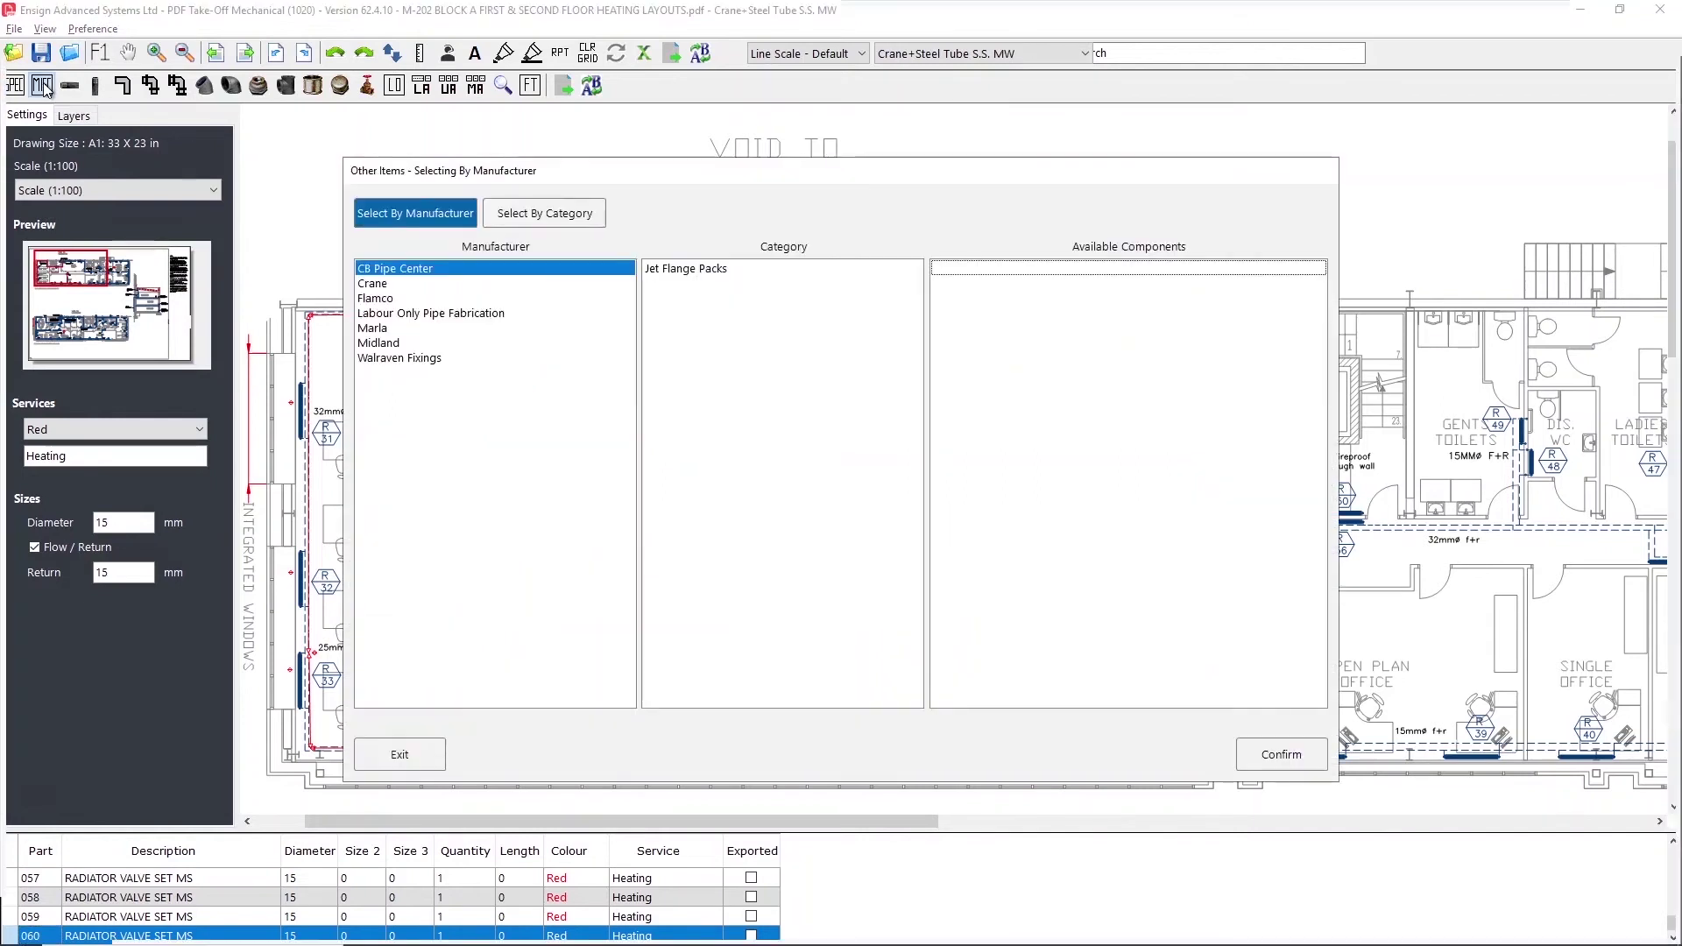
left_click(371, 284)
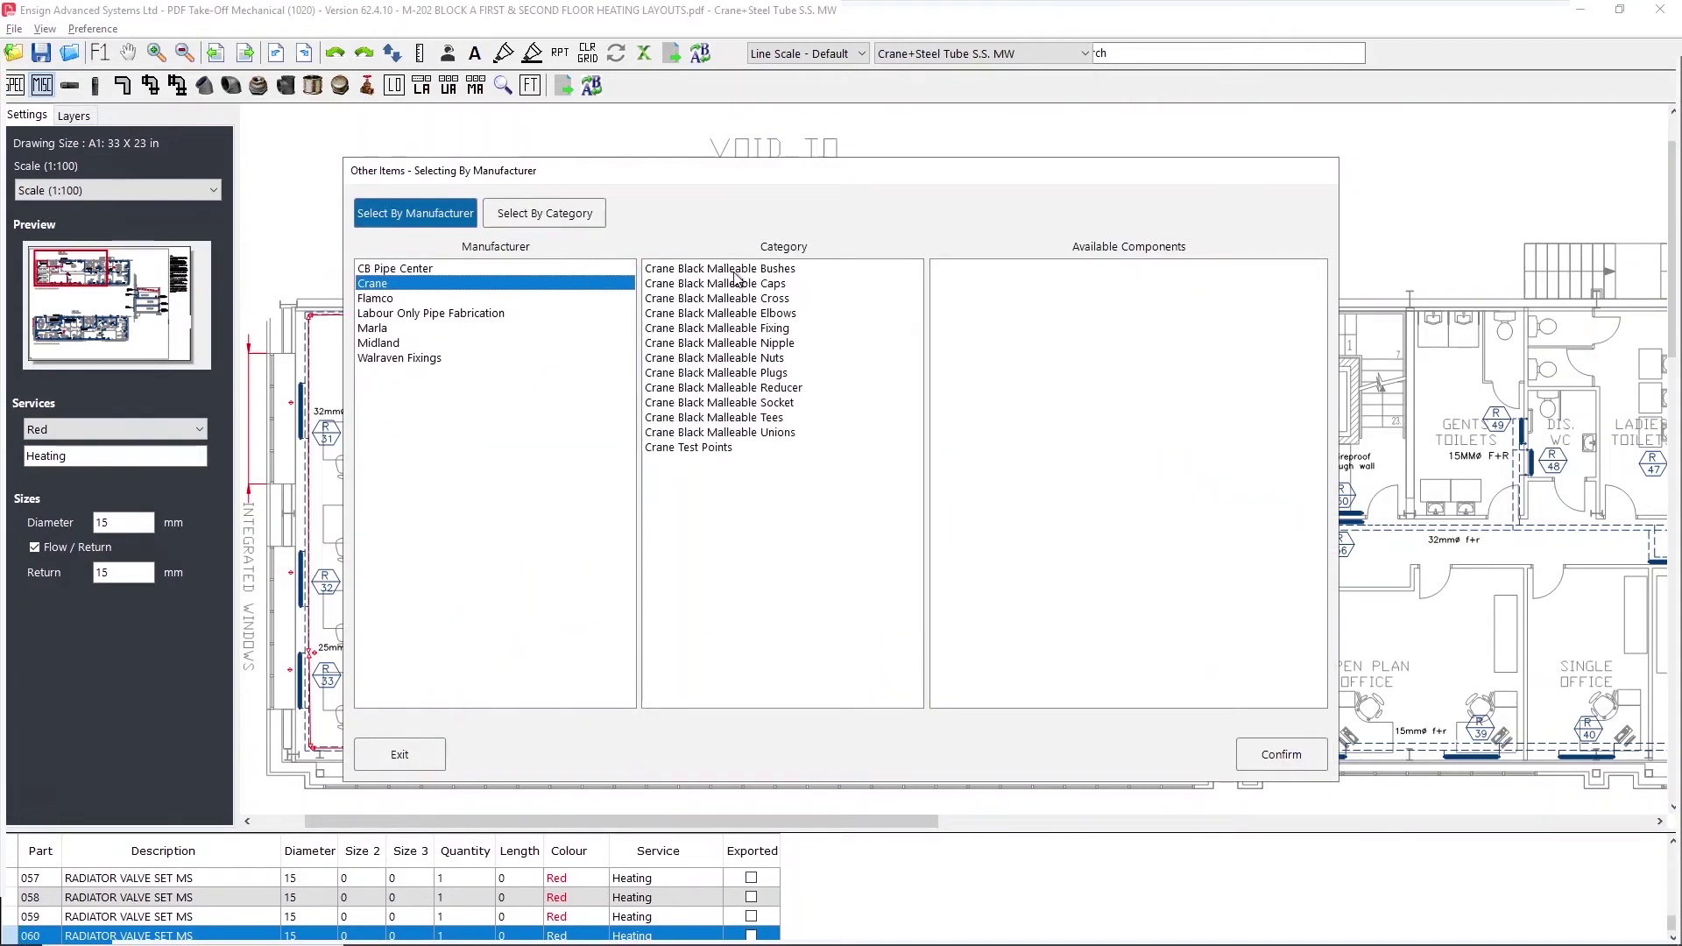
left_click(736, 271)
left_click(740, 299)
left_click(742, 314)
left_click(746, 343)
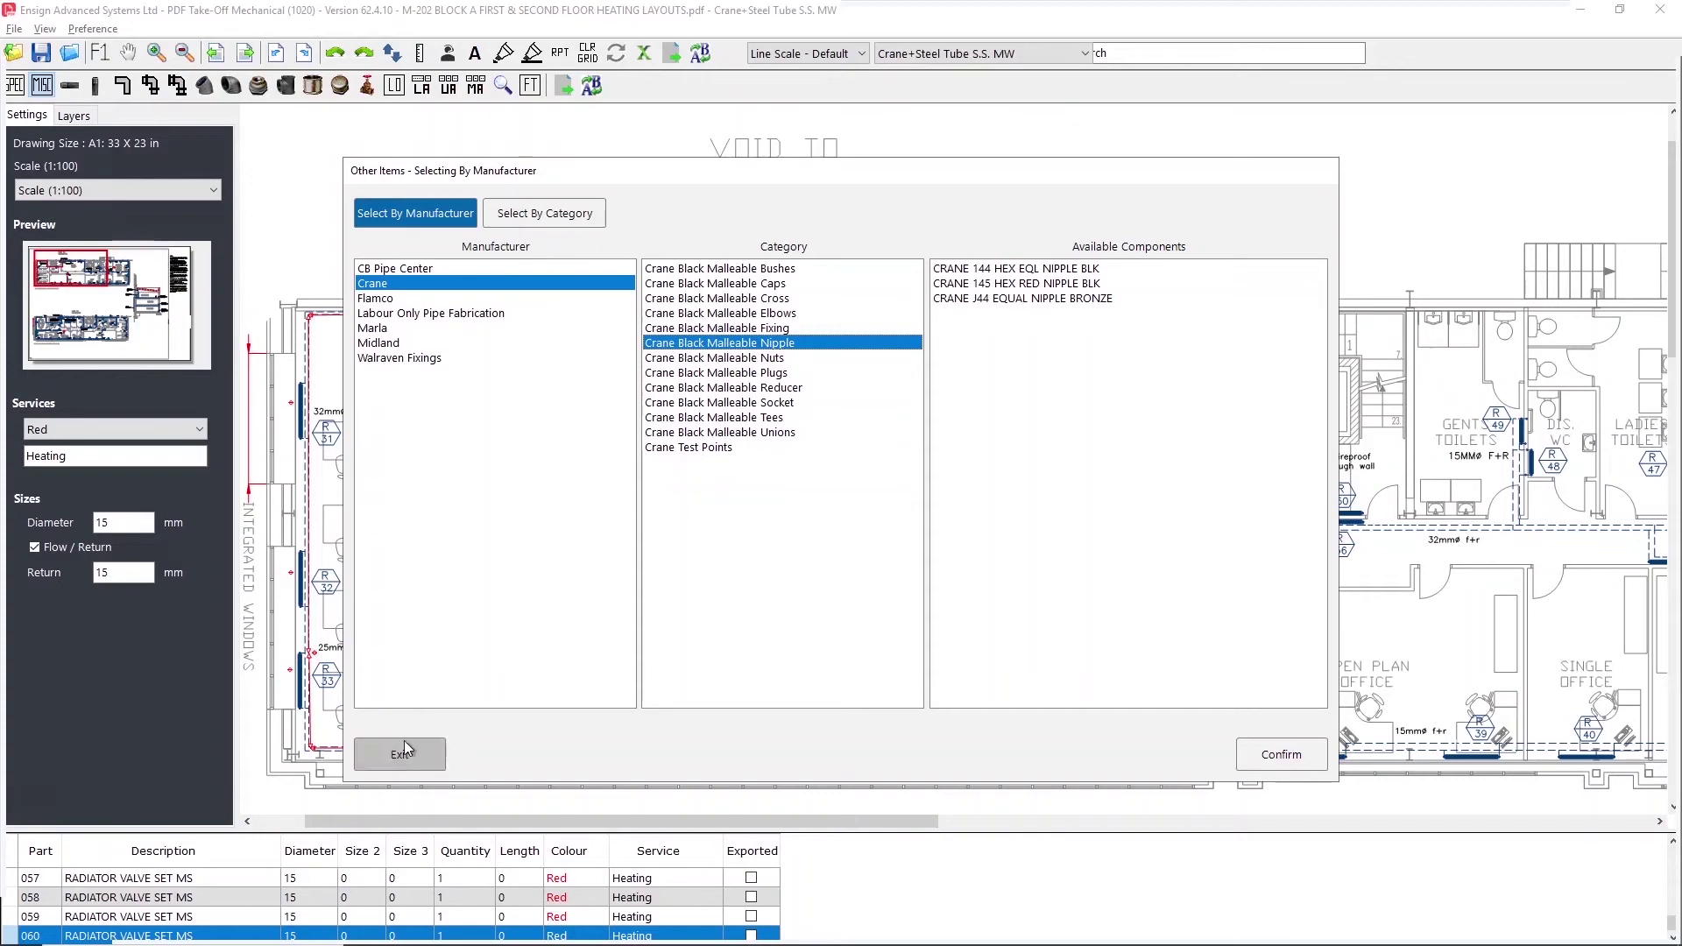
left_click(549, 219)
left_click(422, 214)
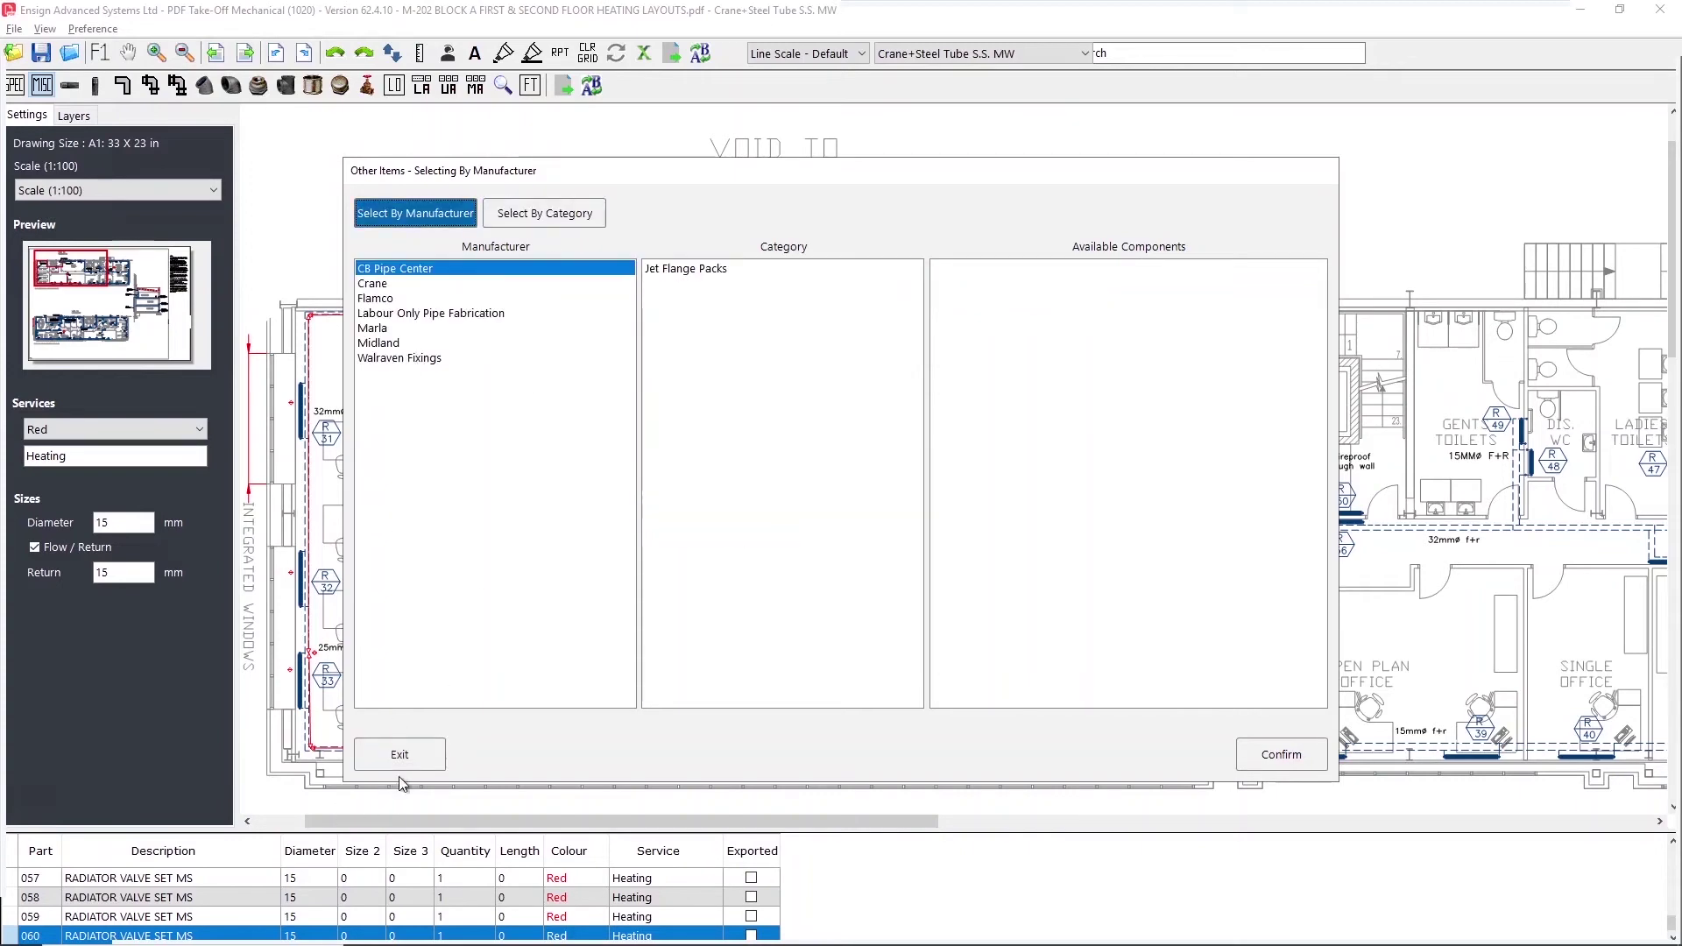
left_click(408, 758)
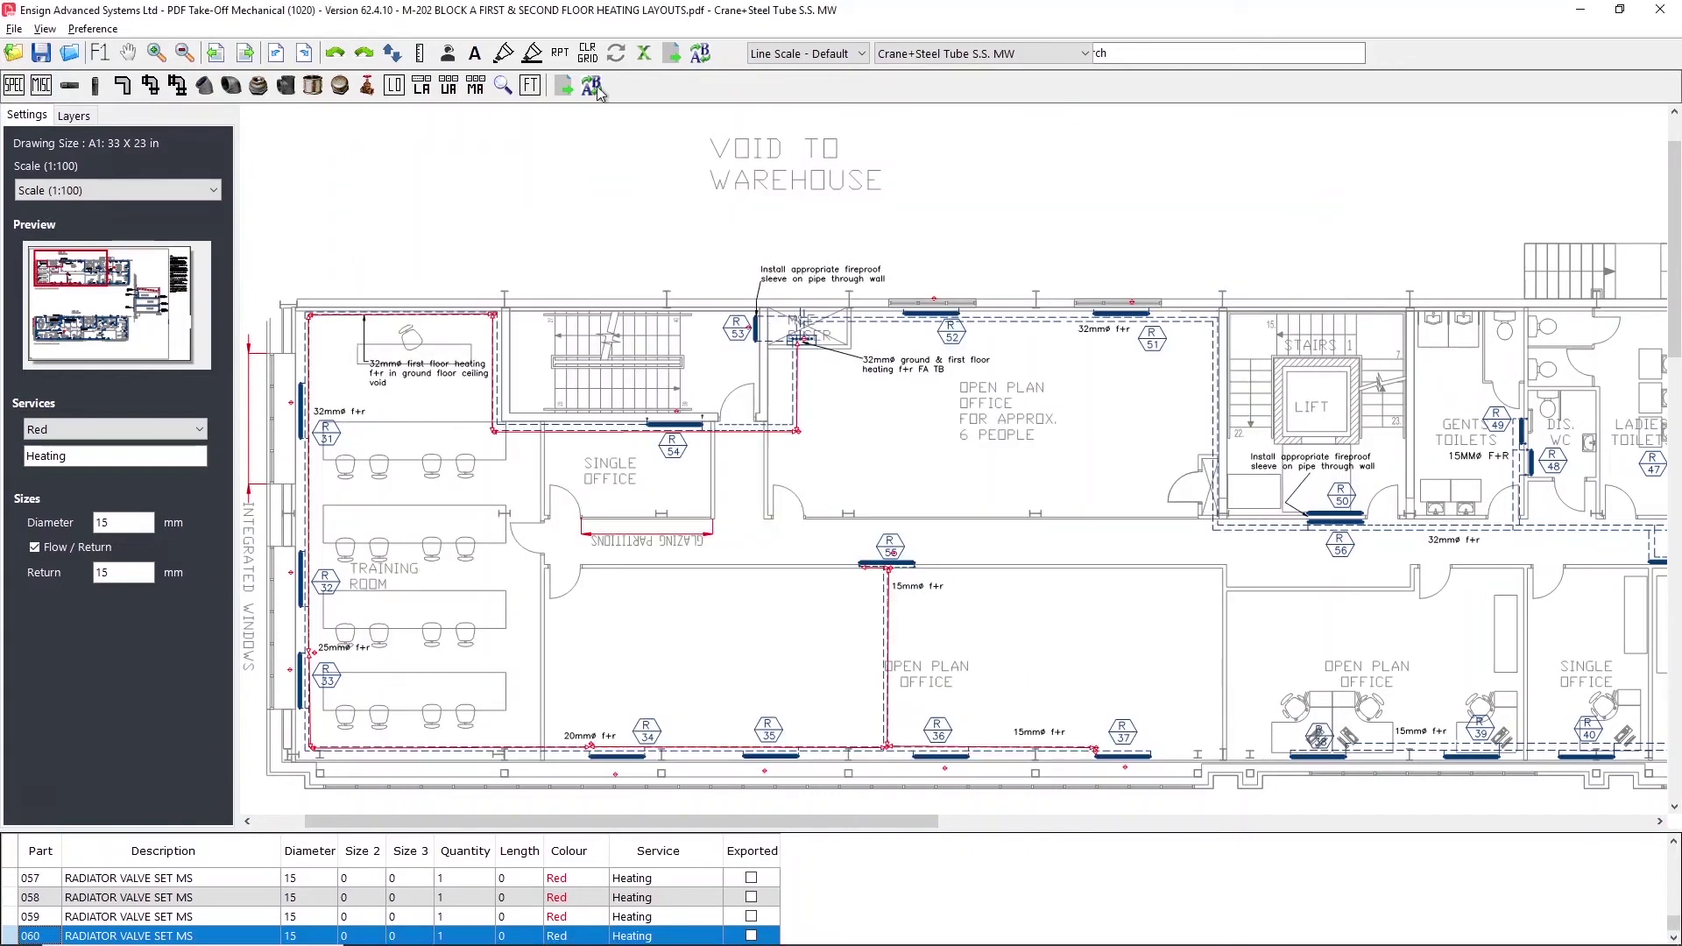
Explore the component database search, examining the BSS, Consort and Crane BSS categories and the description or code search, and exit without choosing anything.
left_click(505, 95)
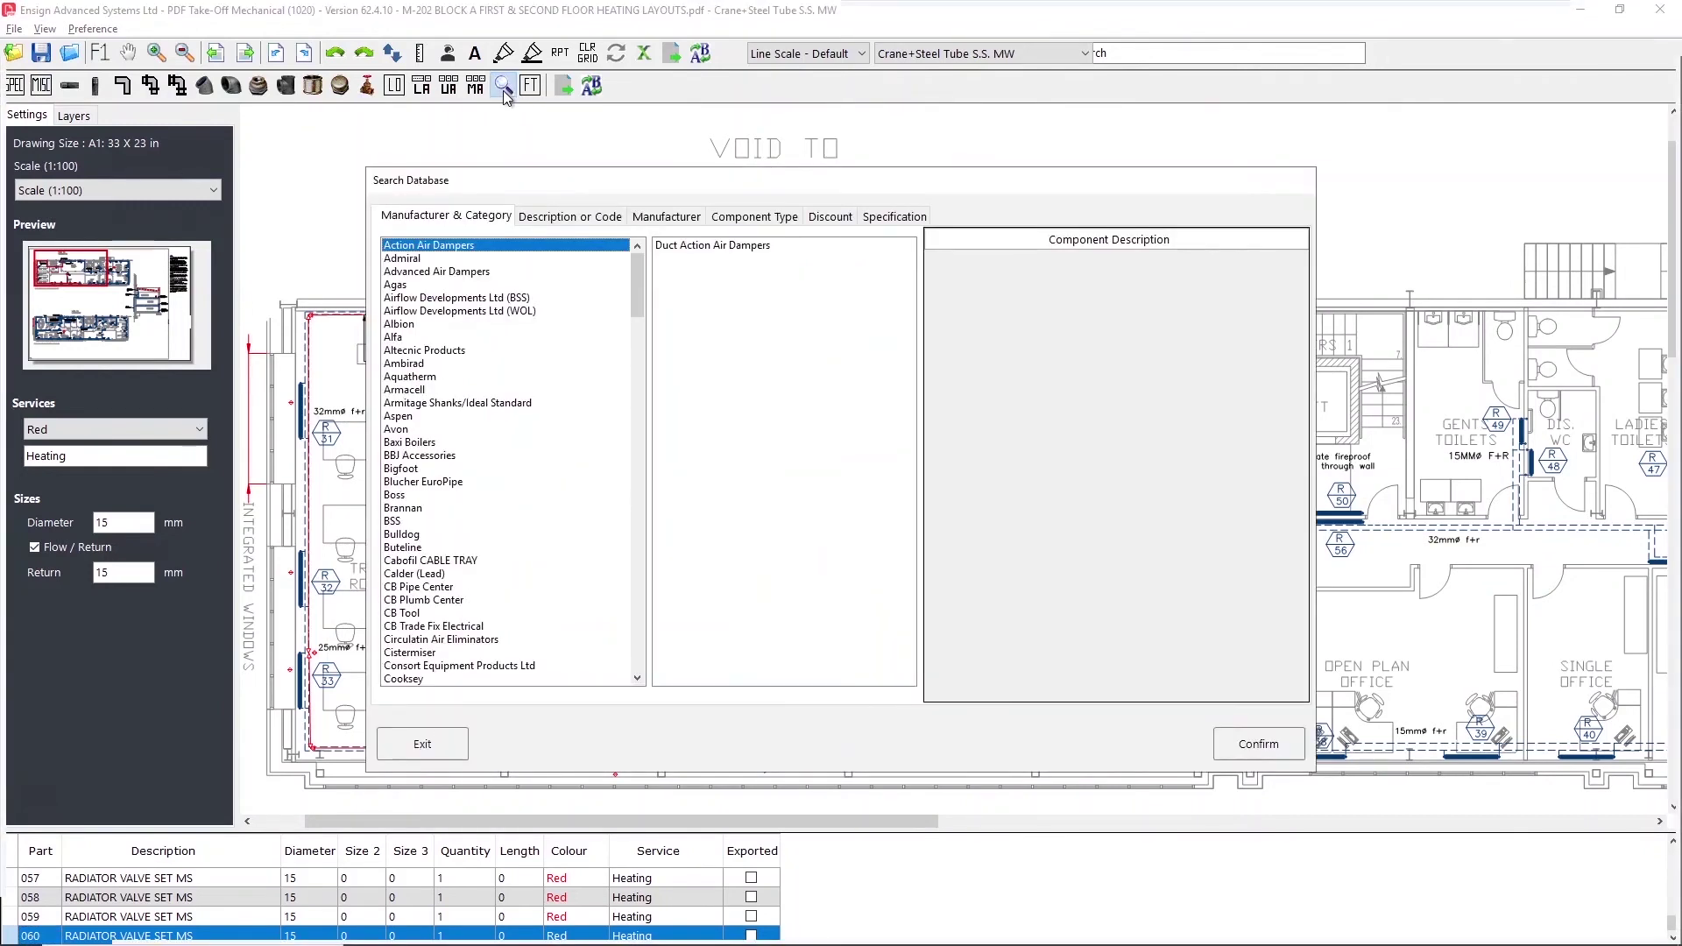
left_click(405, 523)
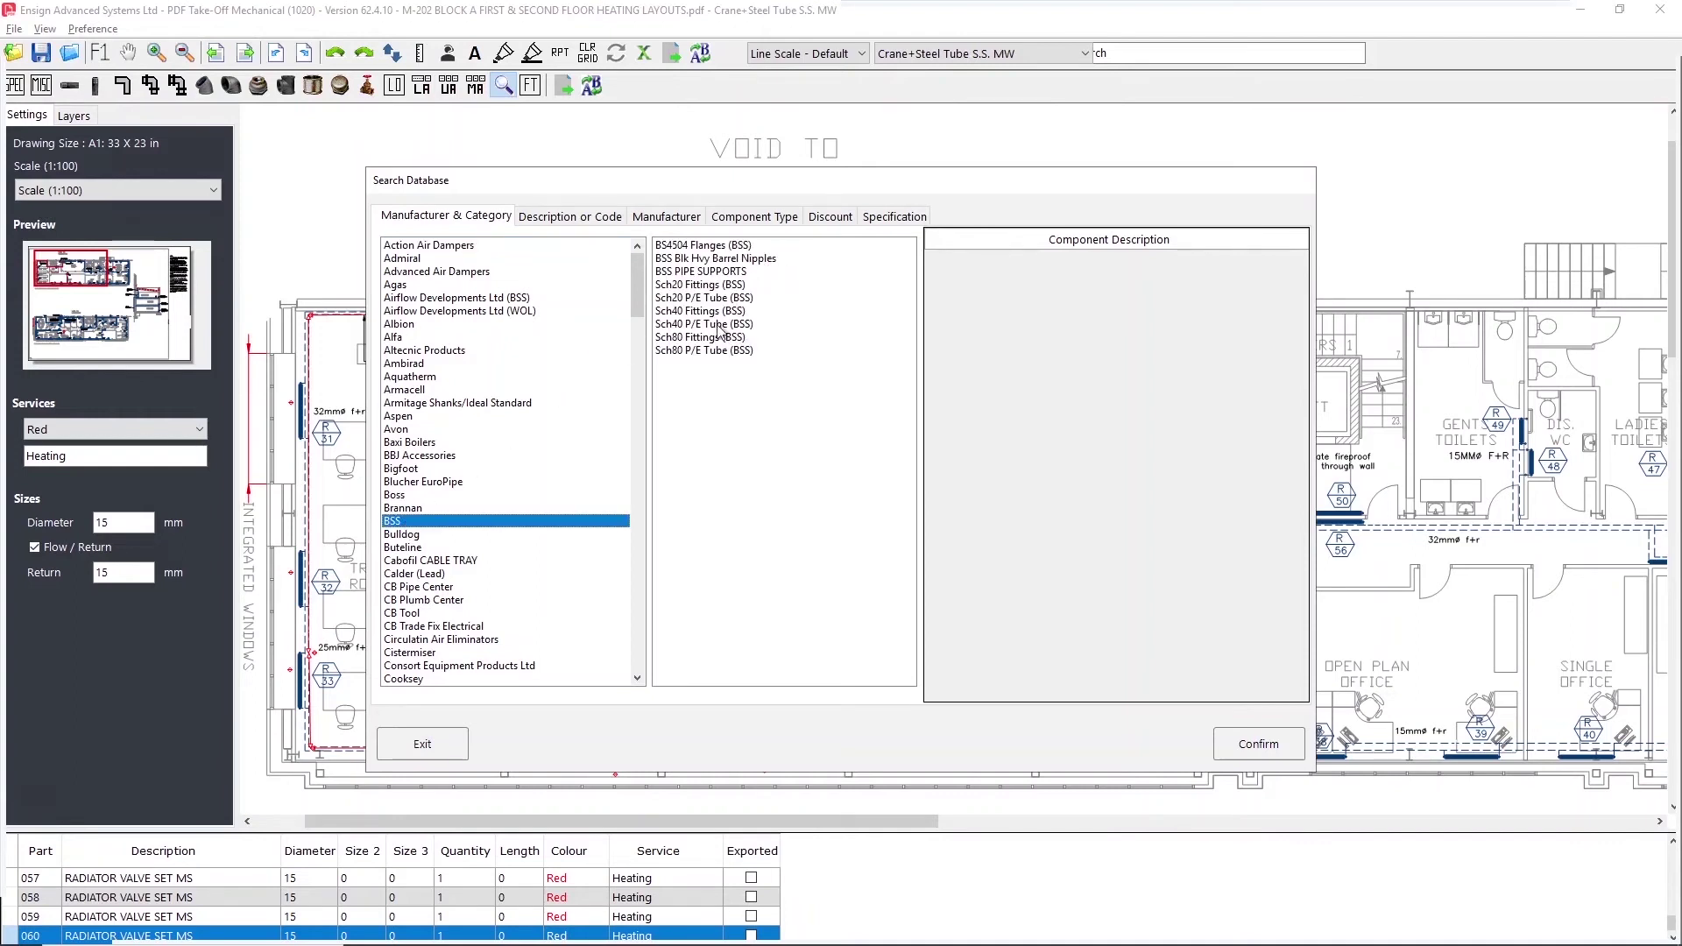
left_click(430, 666)
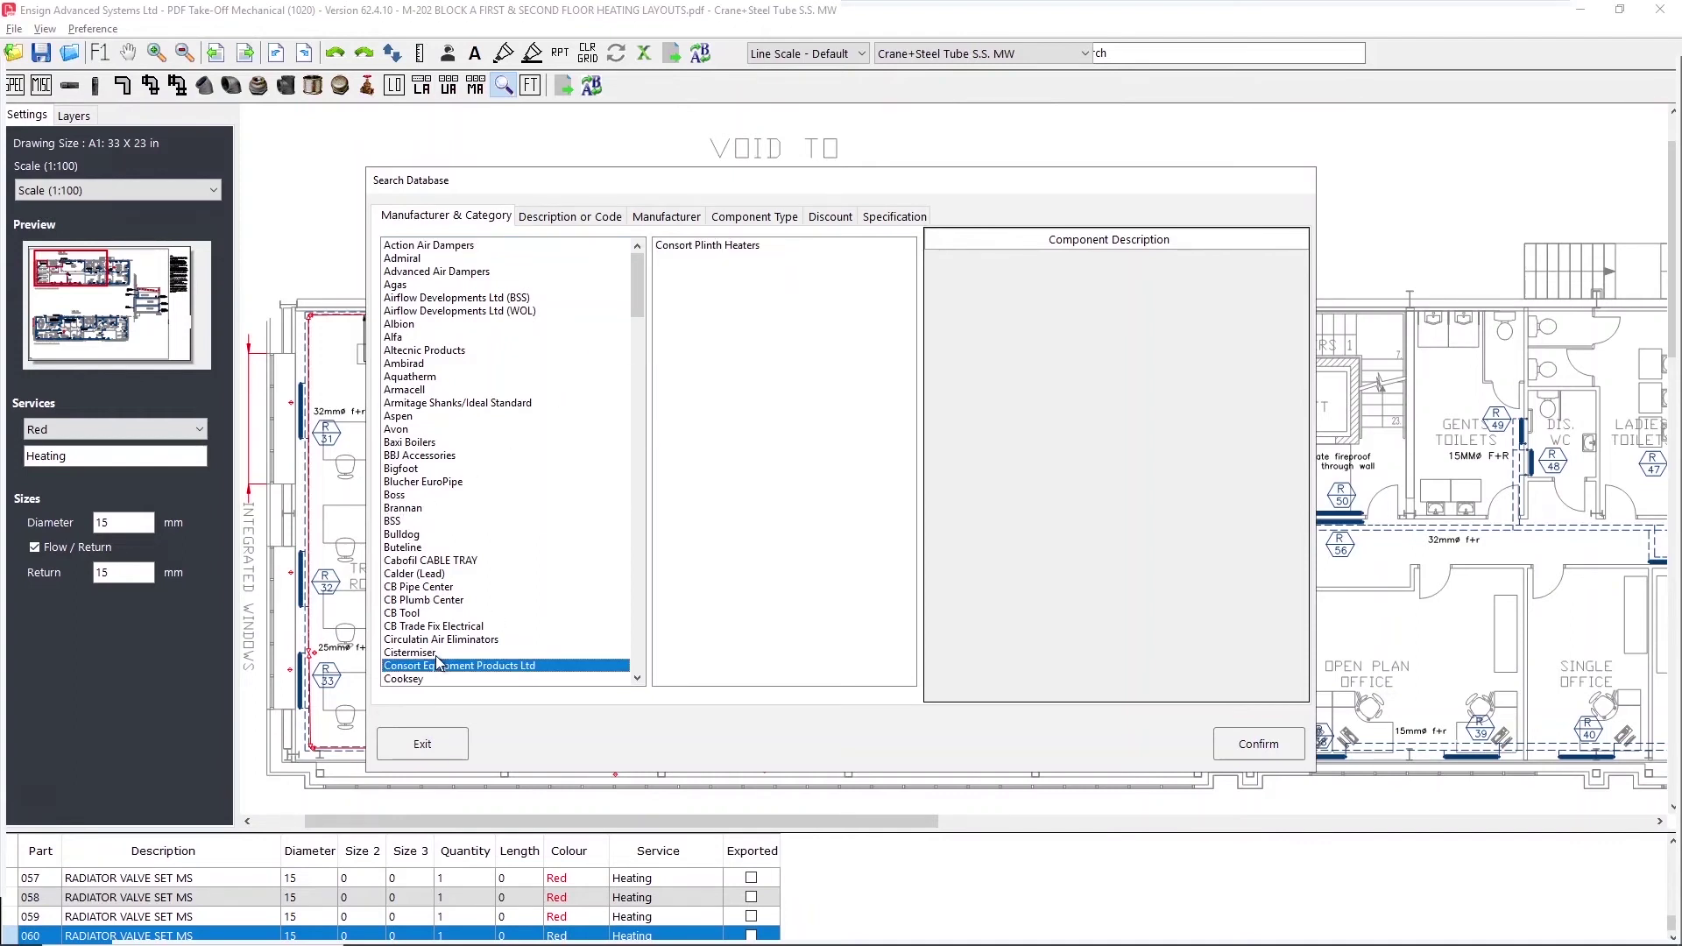
scroll(430, 657, "down", 1)
left_click(428, 679)
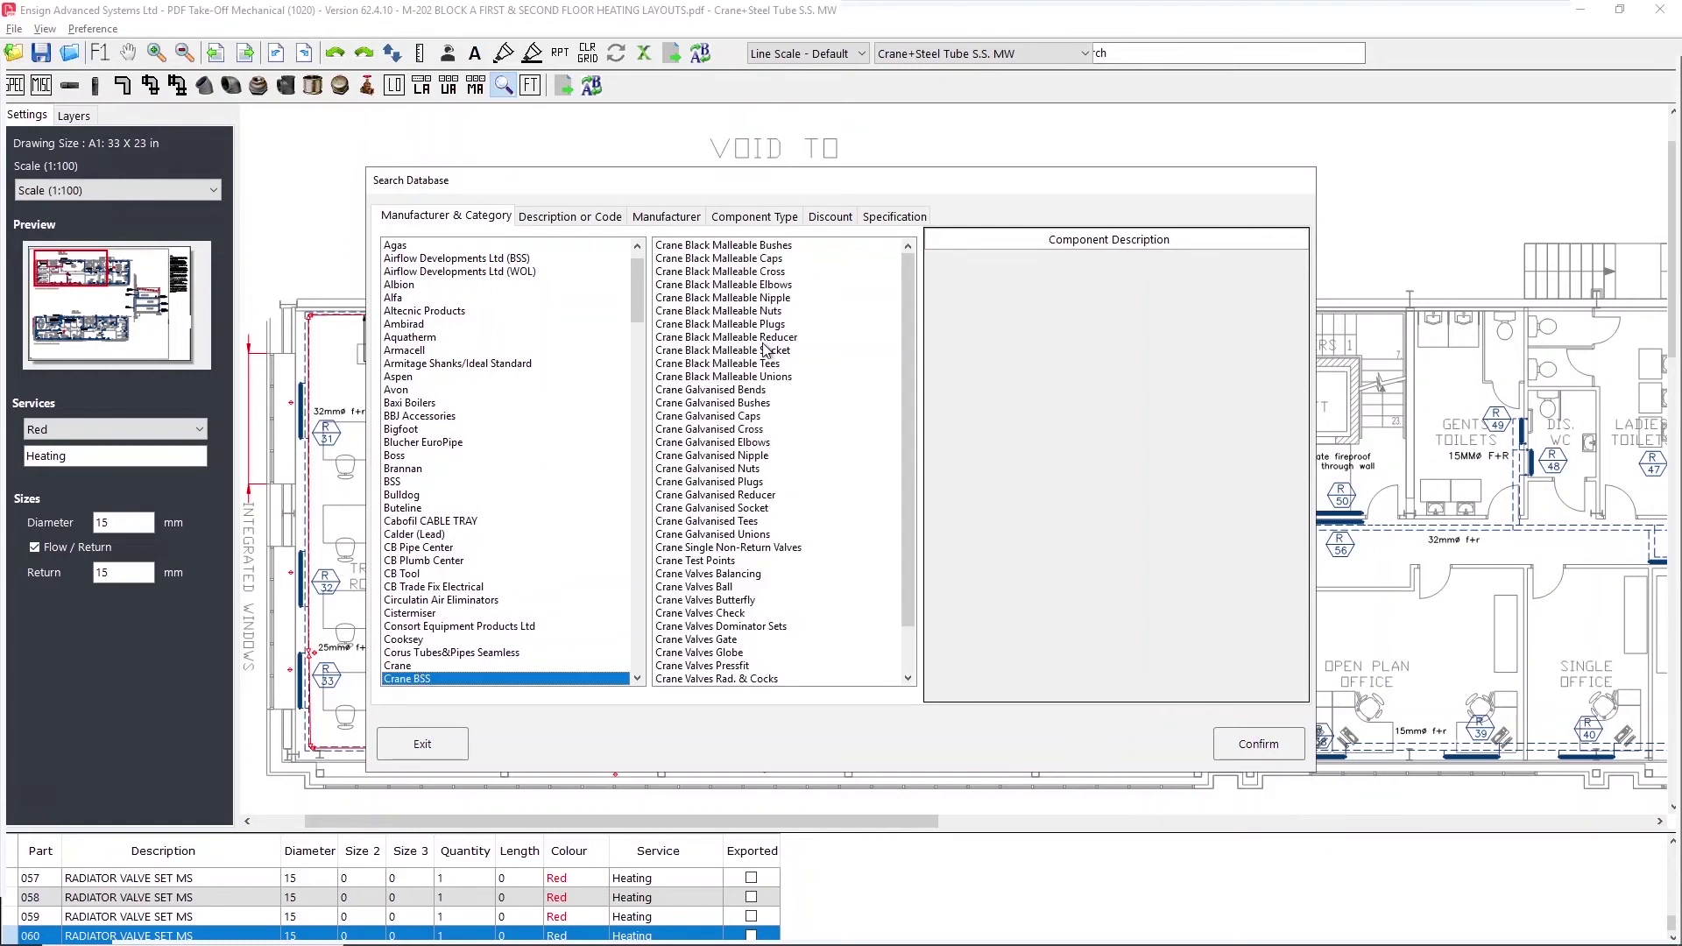
left_click(585, 219)
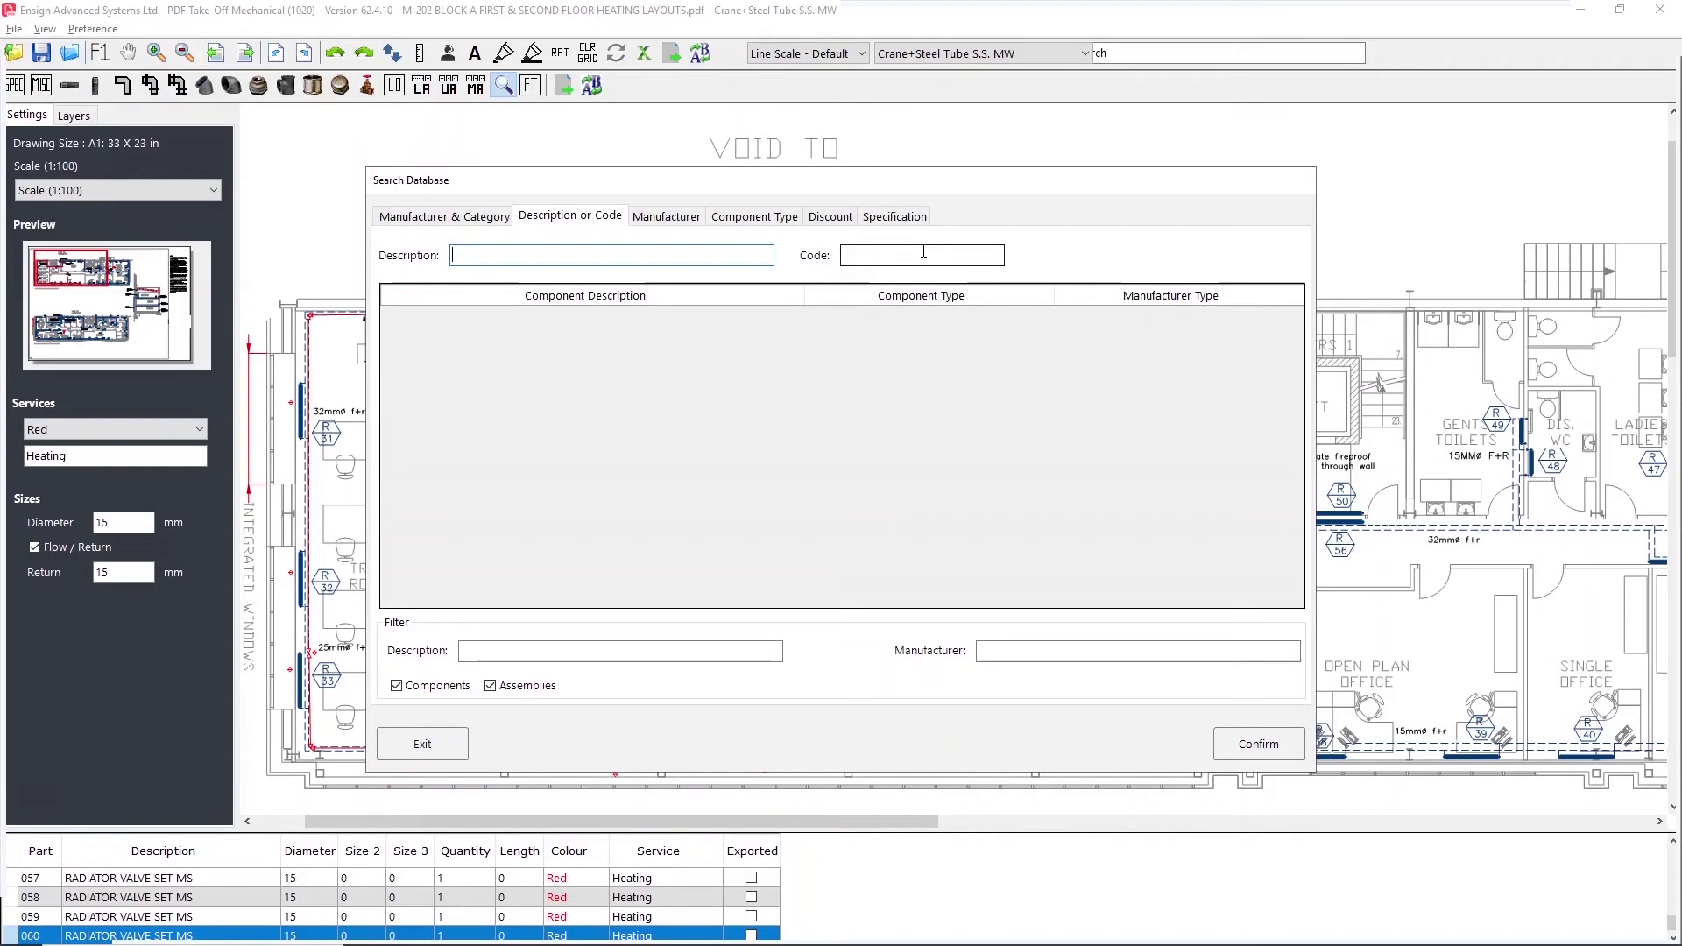
left_click(417, 747)
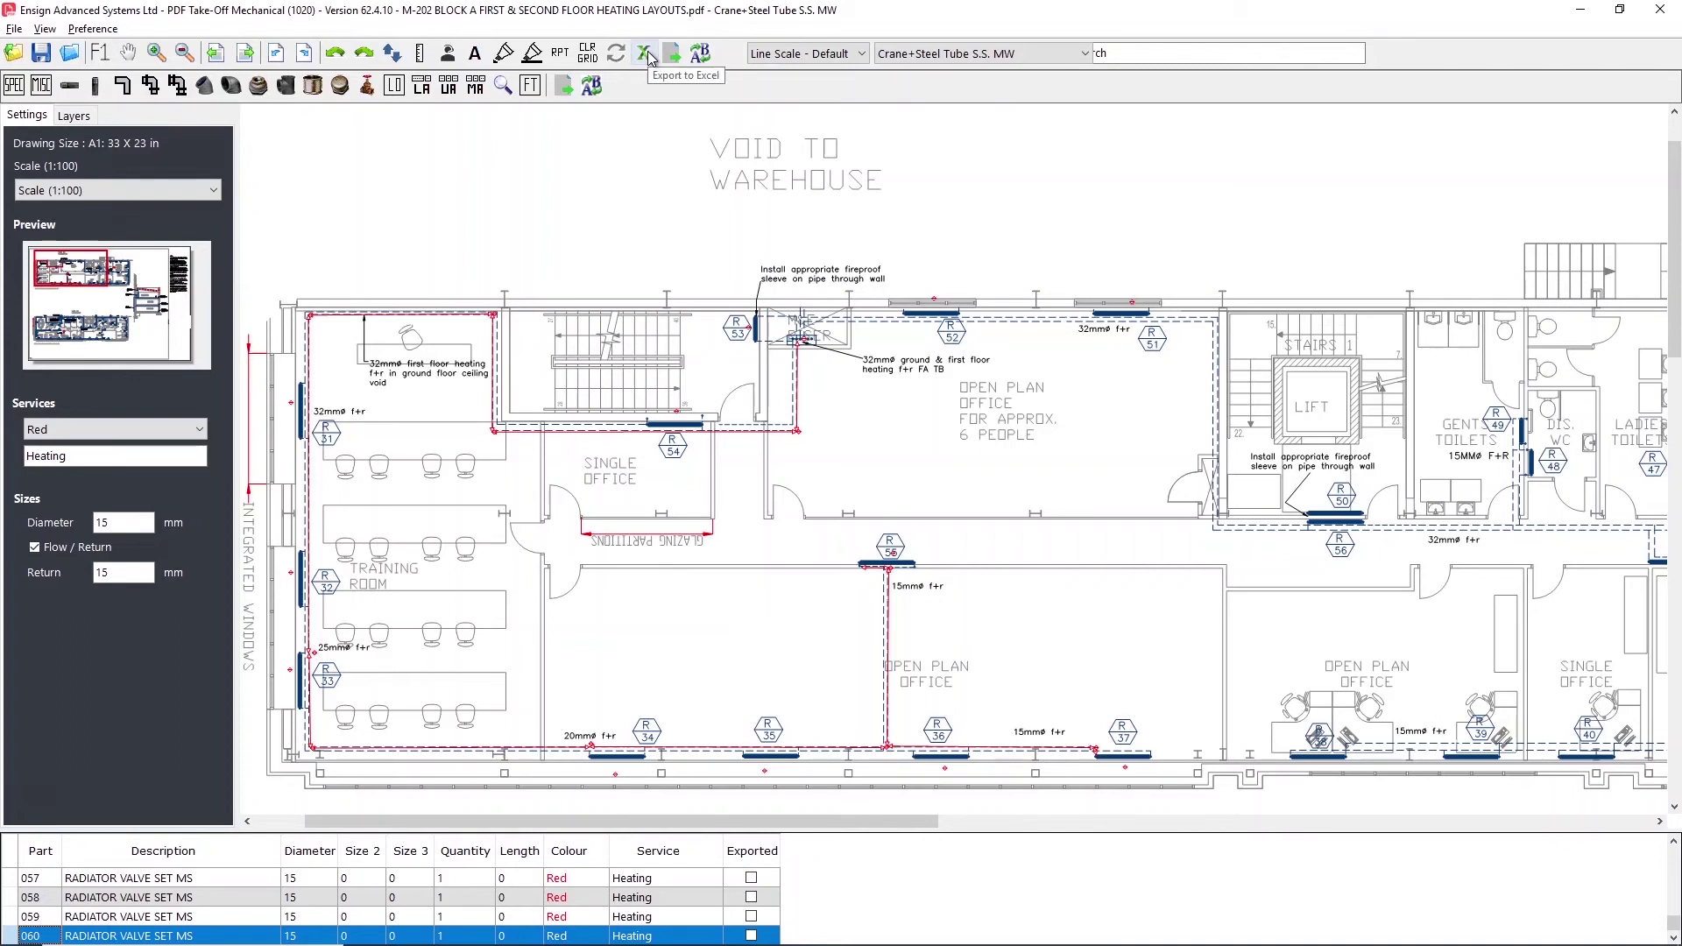
Save the marked-up drawing as a PDF named M-202 BLOCK A FIRST & SECOND FLOOR HEATING LAYOUTS - Takeoff in the Drawings folder.
left_click(40, 55)
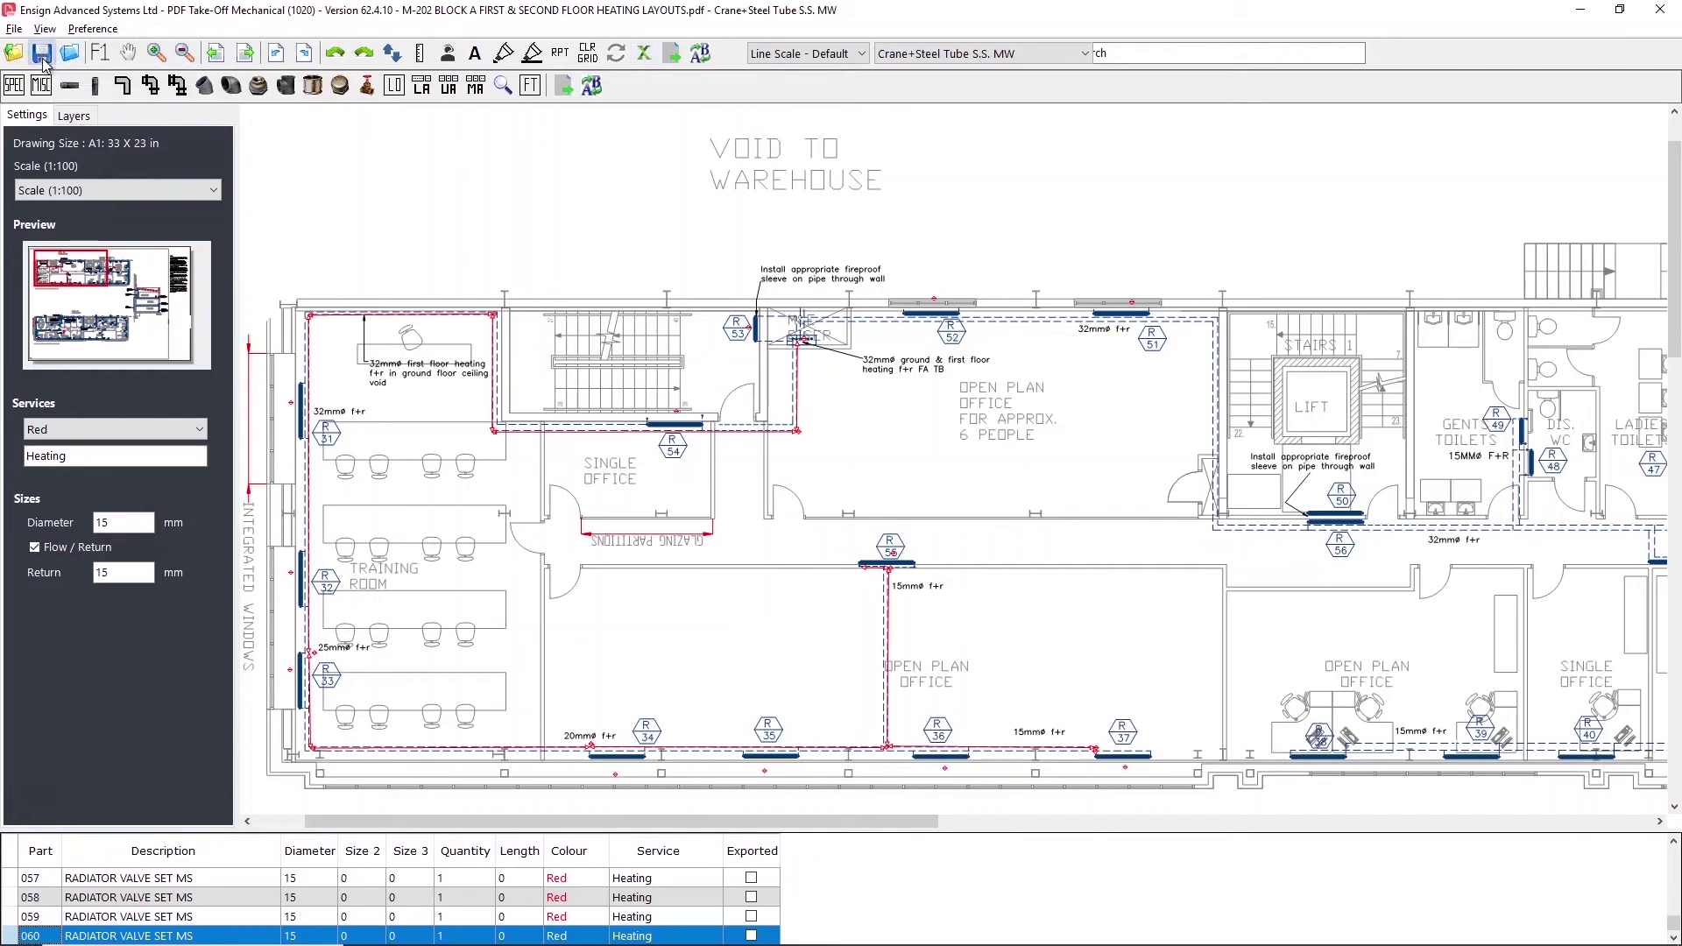
left_click(495, 423)
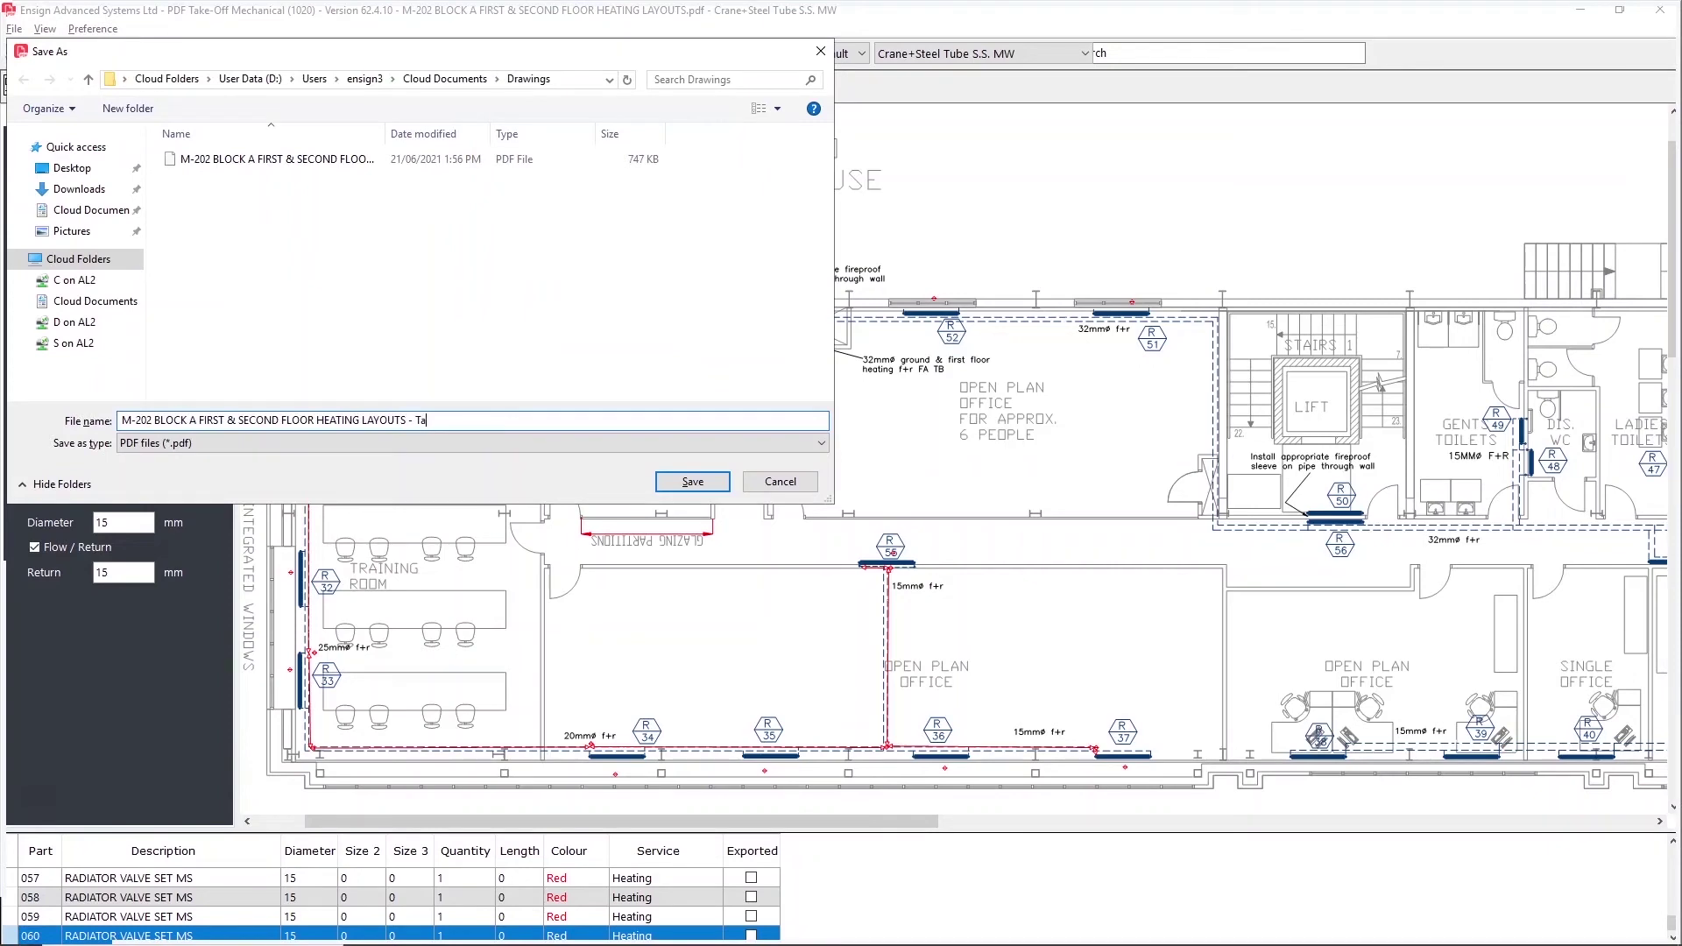
key("Return")
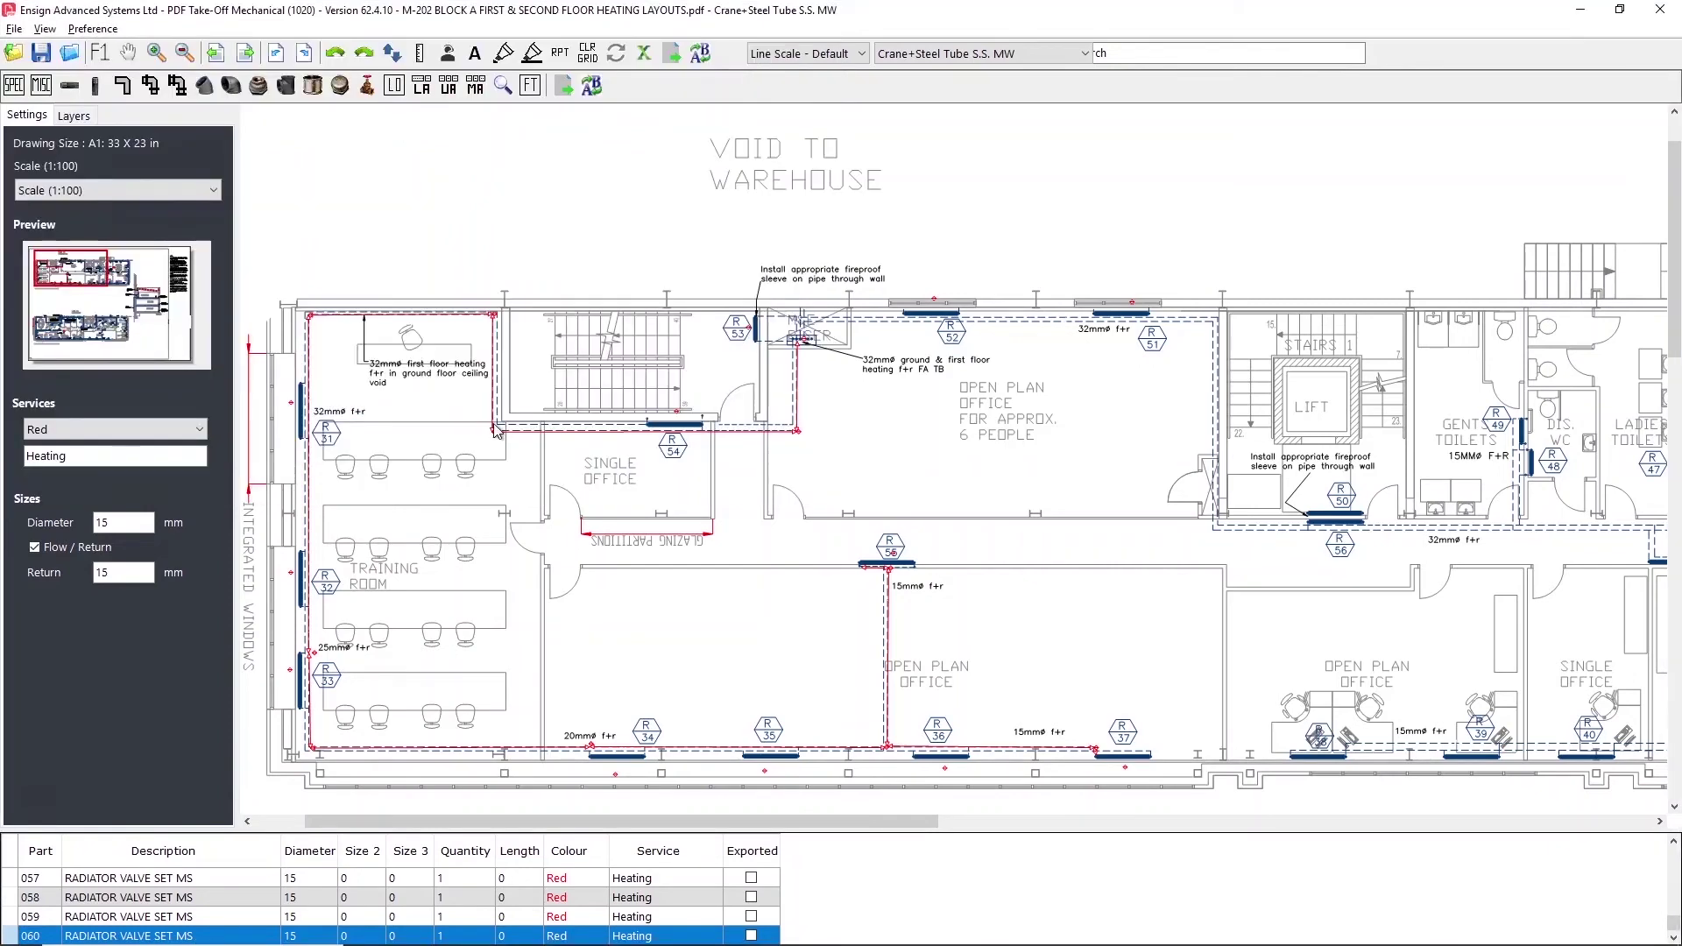
Export the take-off to Excel CSV files named M-202 BLOCK A FIRST & SECOND FLOOR HEATING LAYOUTS, without the folder path in the name.
left_click(646, 56)
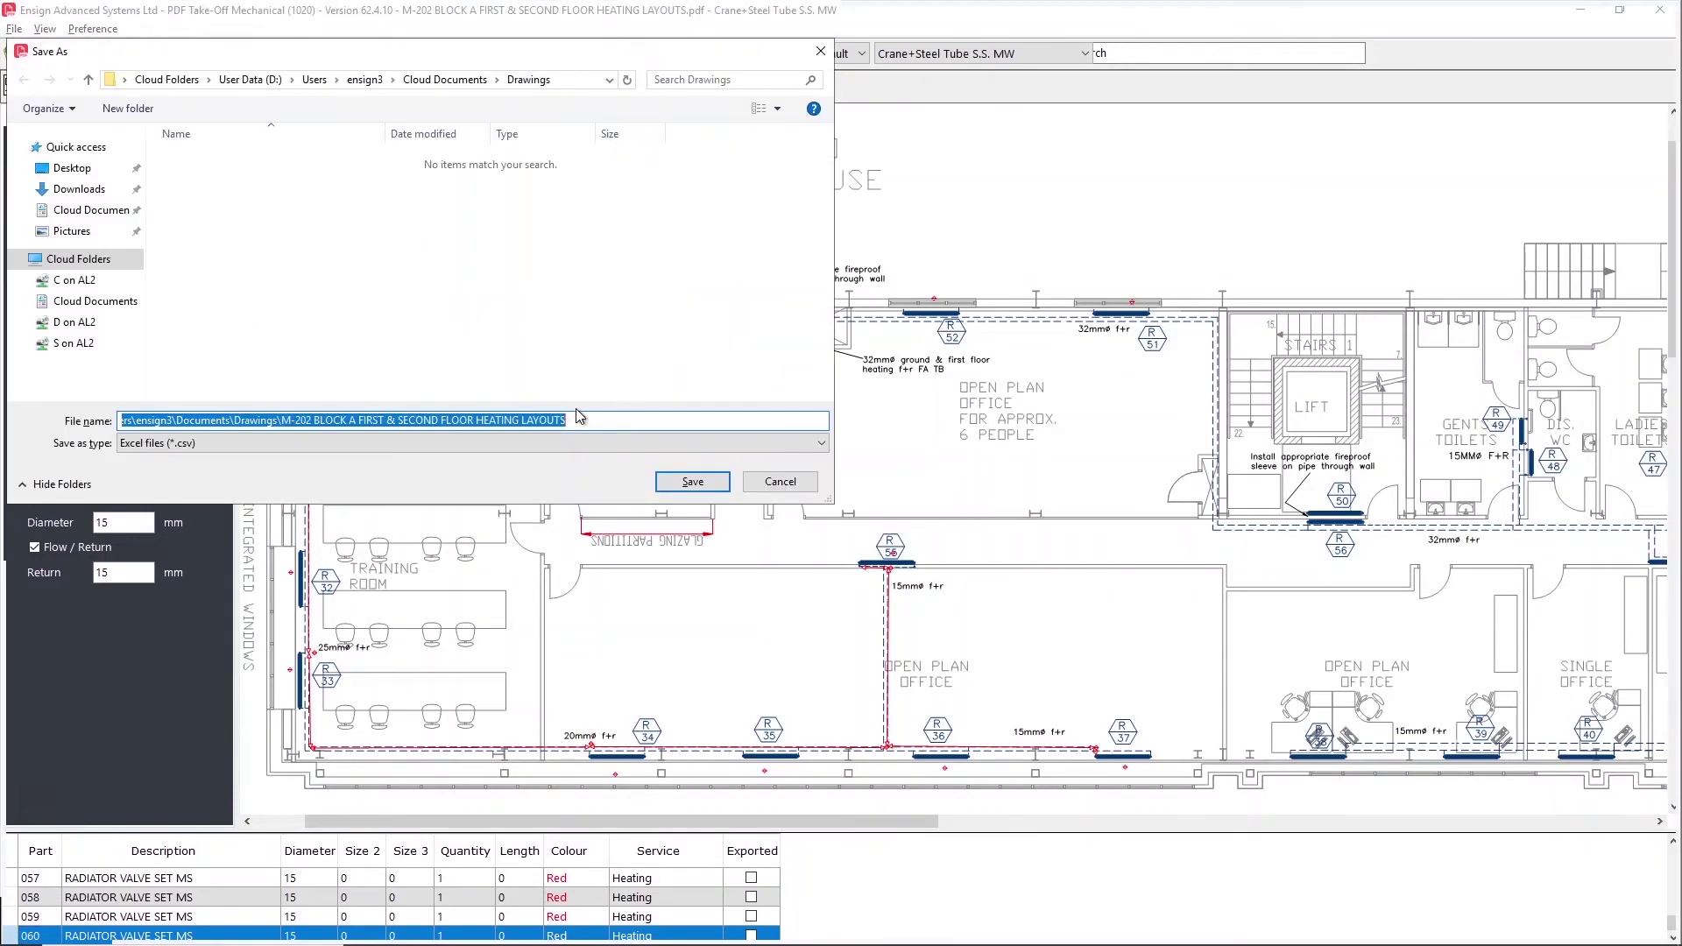
left_click_drag(280, 419, 21, 415)
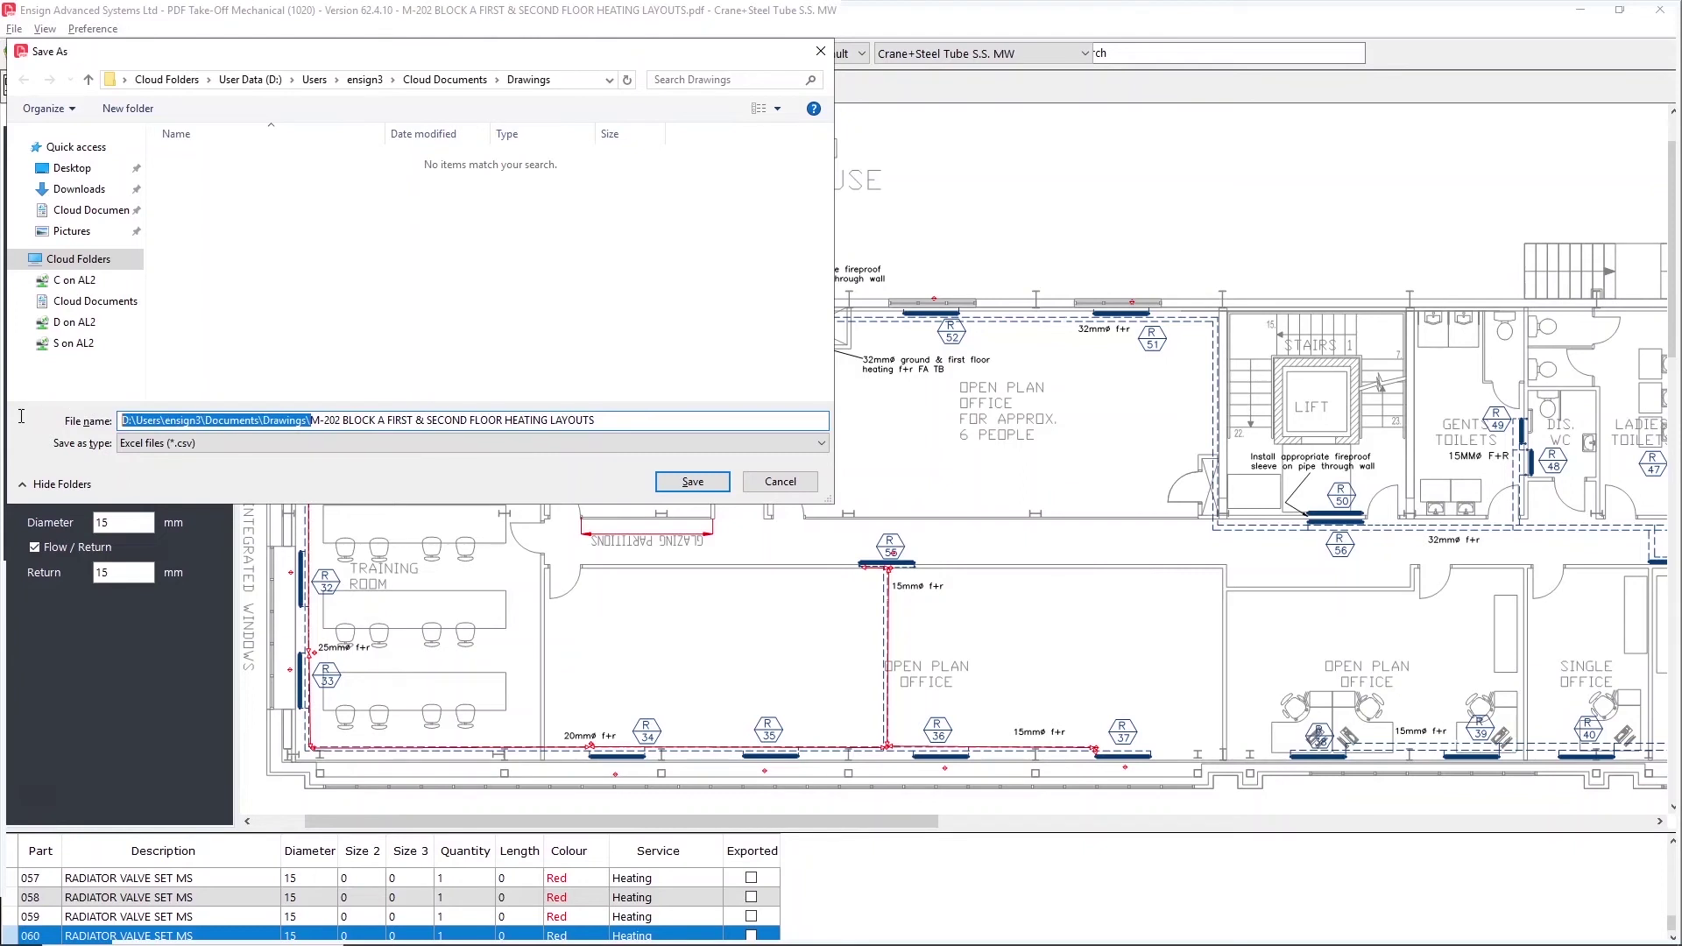
key("BackSpace")
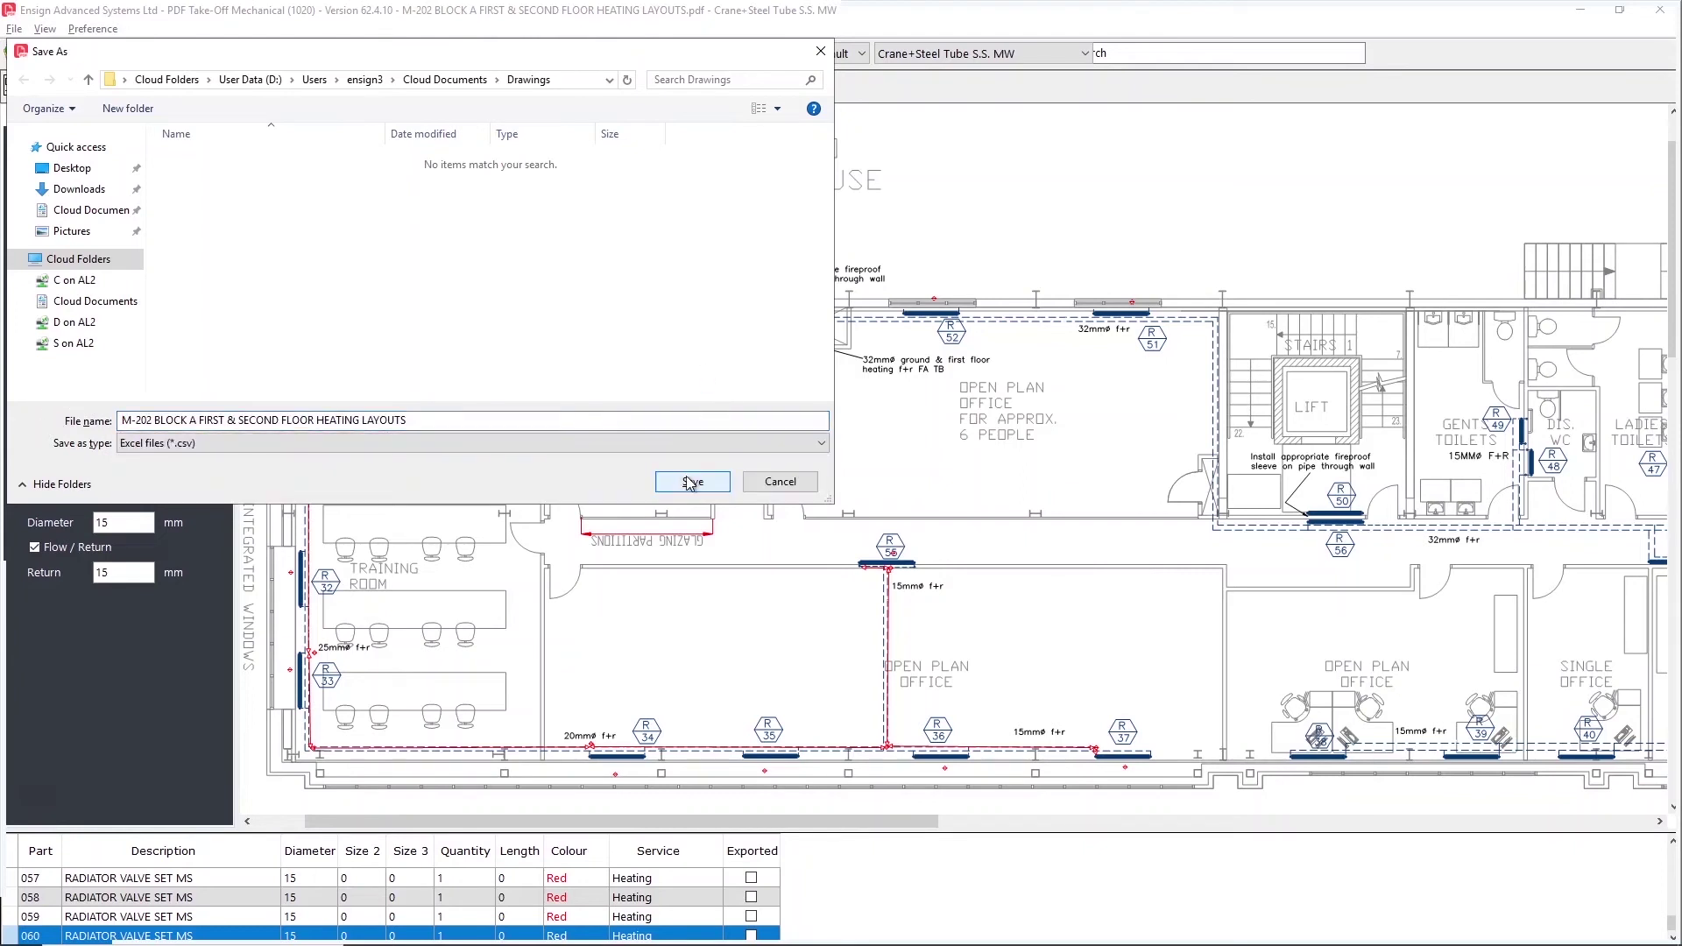
left_click(692, 483)
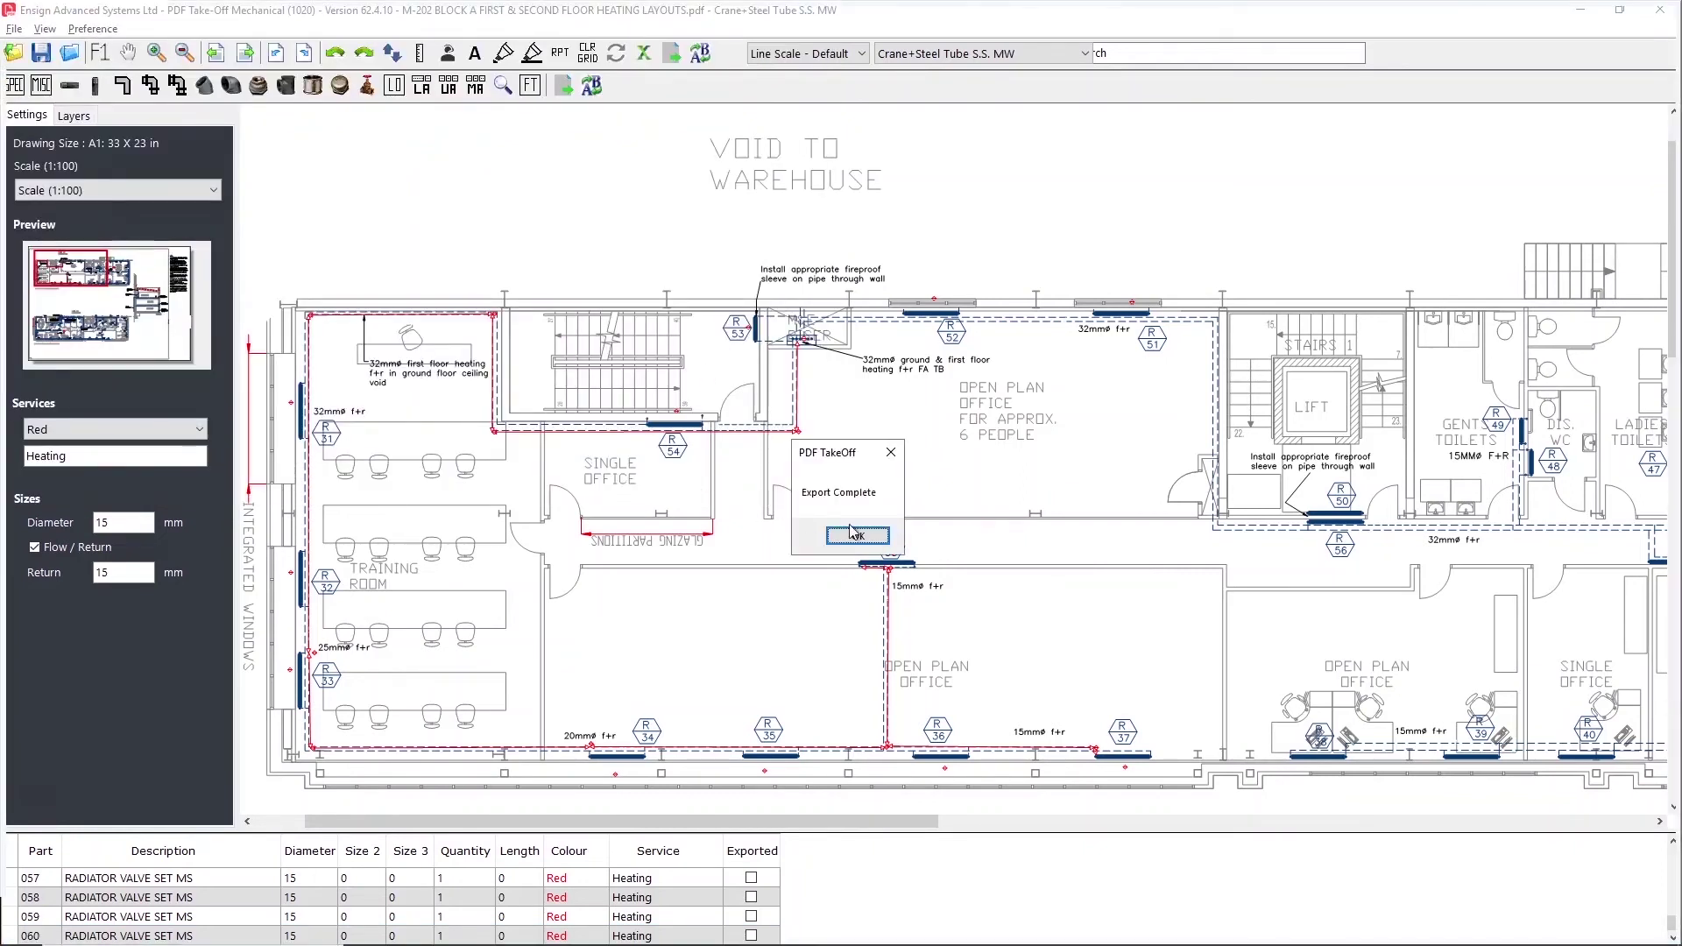
left_click(858, 536)
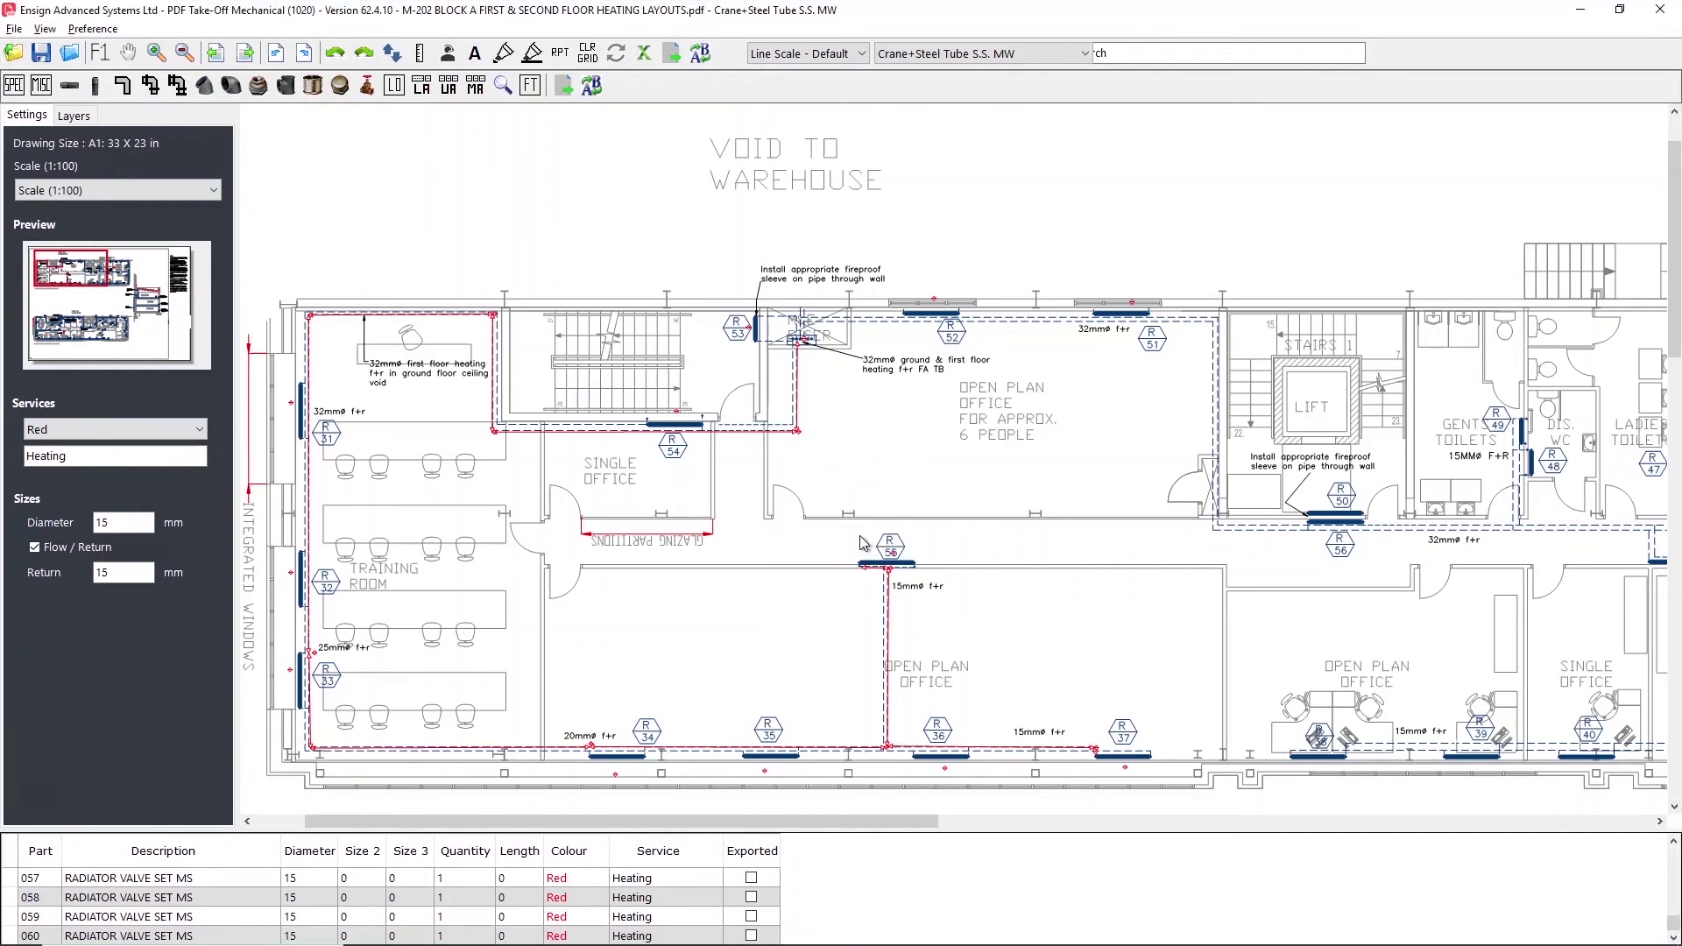
Open the Drawings folder in Cloud Documents and copy the Merged, Parts and Service CSVs, the Takeoff PDF and the Takeoff database.
left_click(73, 56)
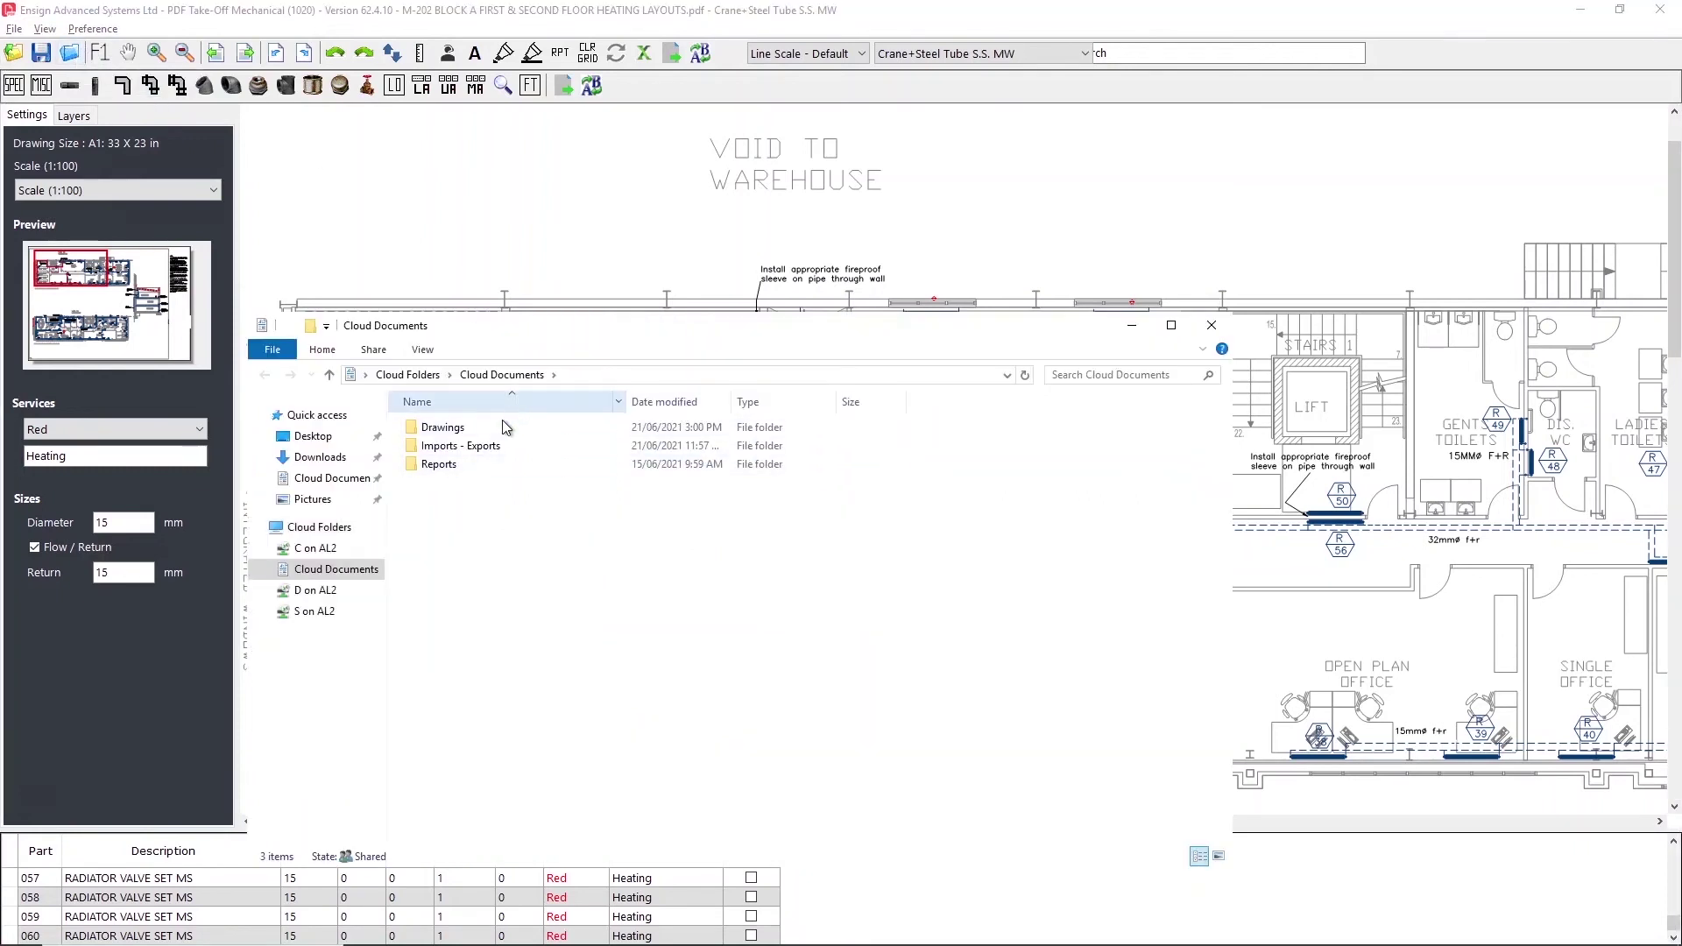
double_click(443, 427)
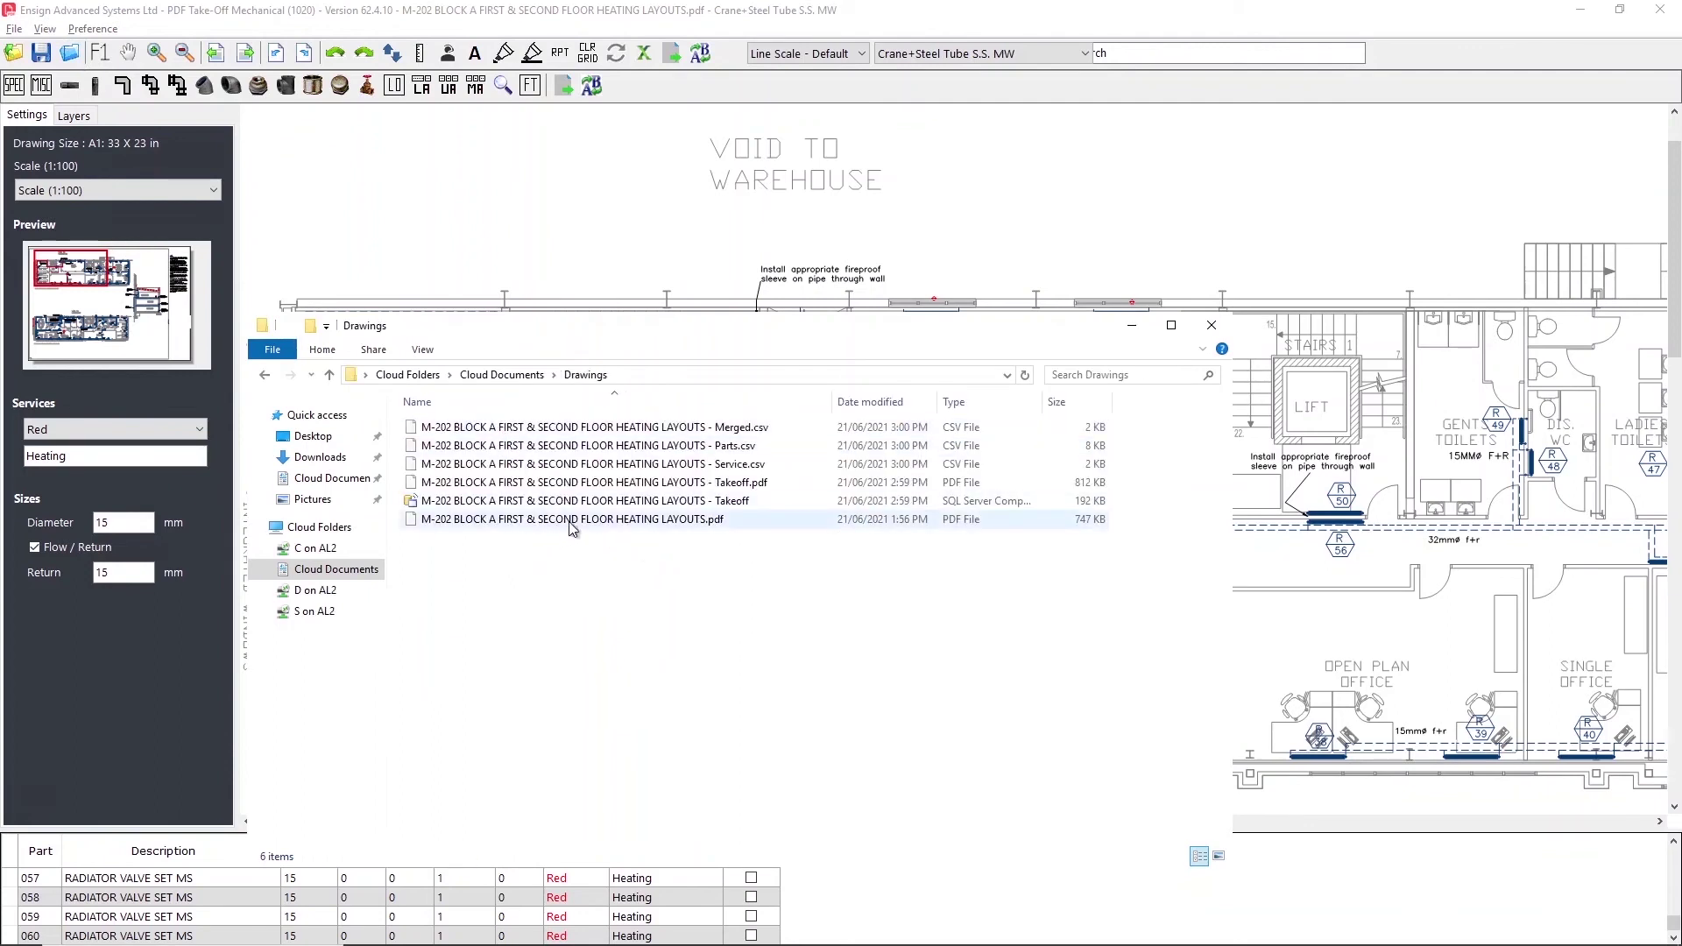
left_click_drag(1130, 512, 1078, 406)
right_click(841, 484)
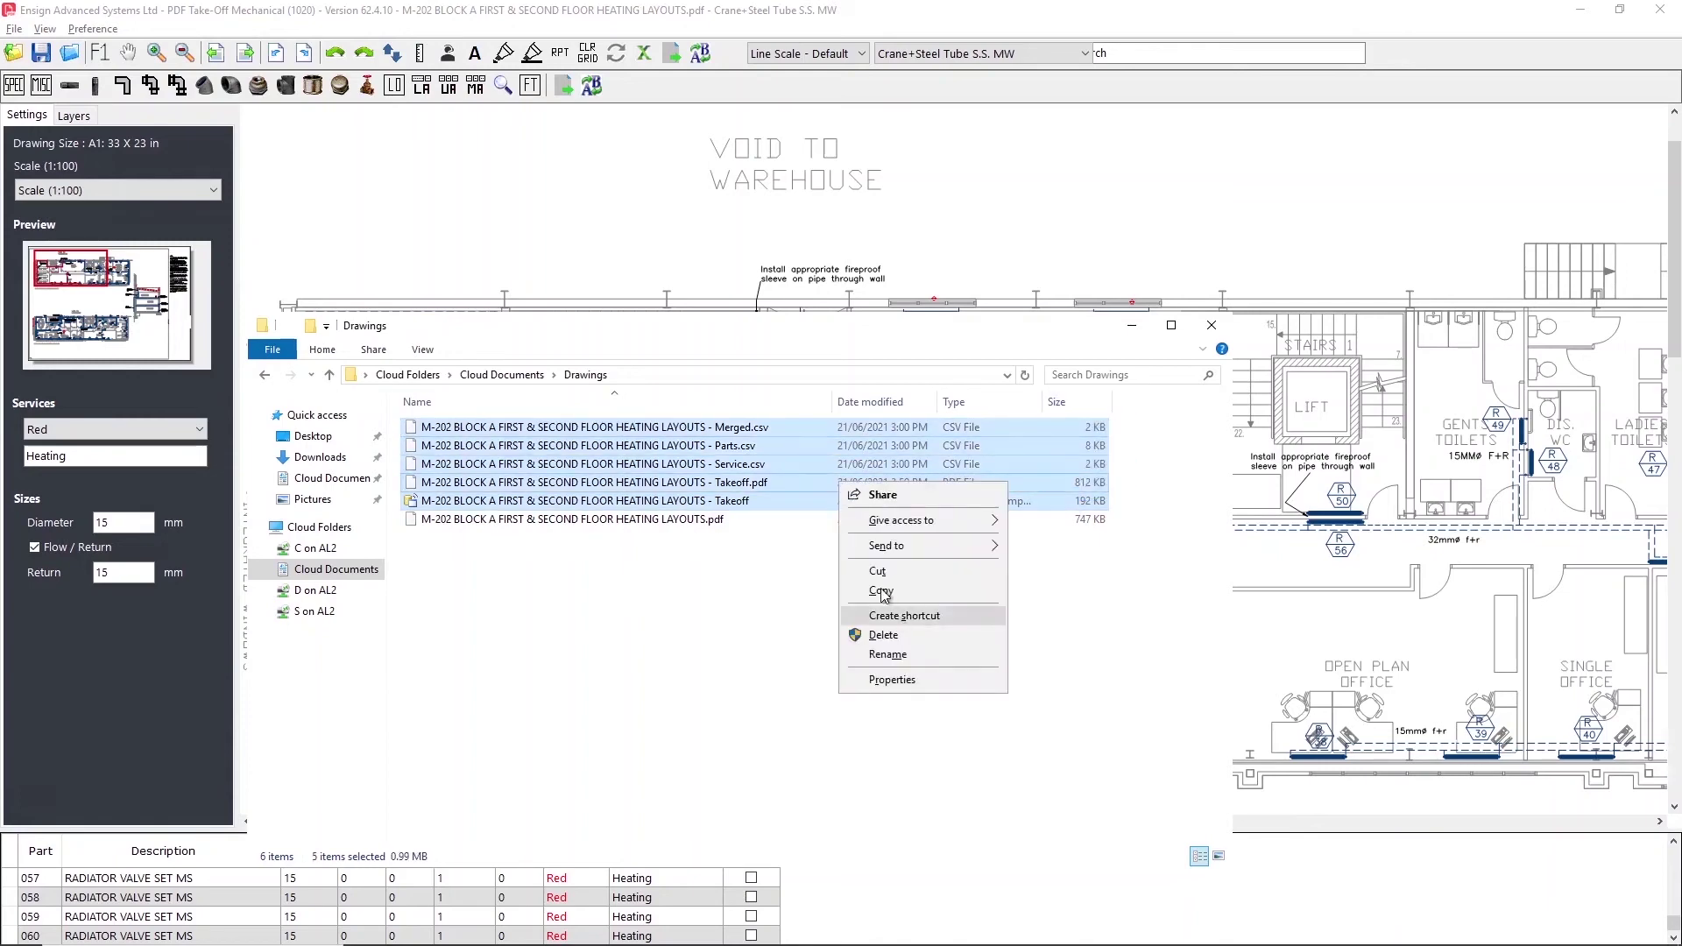
left_click(880, 592)
Minimise the take-off and estimating windows and paste the copied files onto the desktop.
left_click(1582, 10)
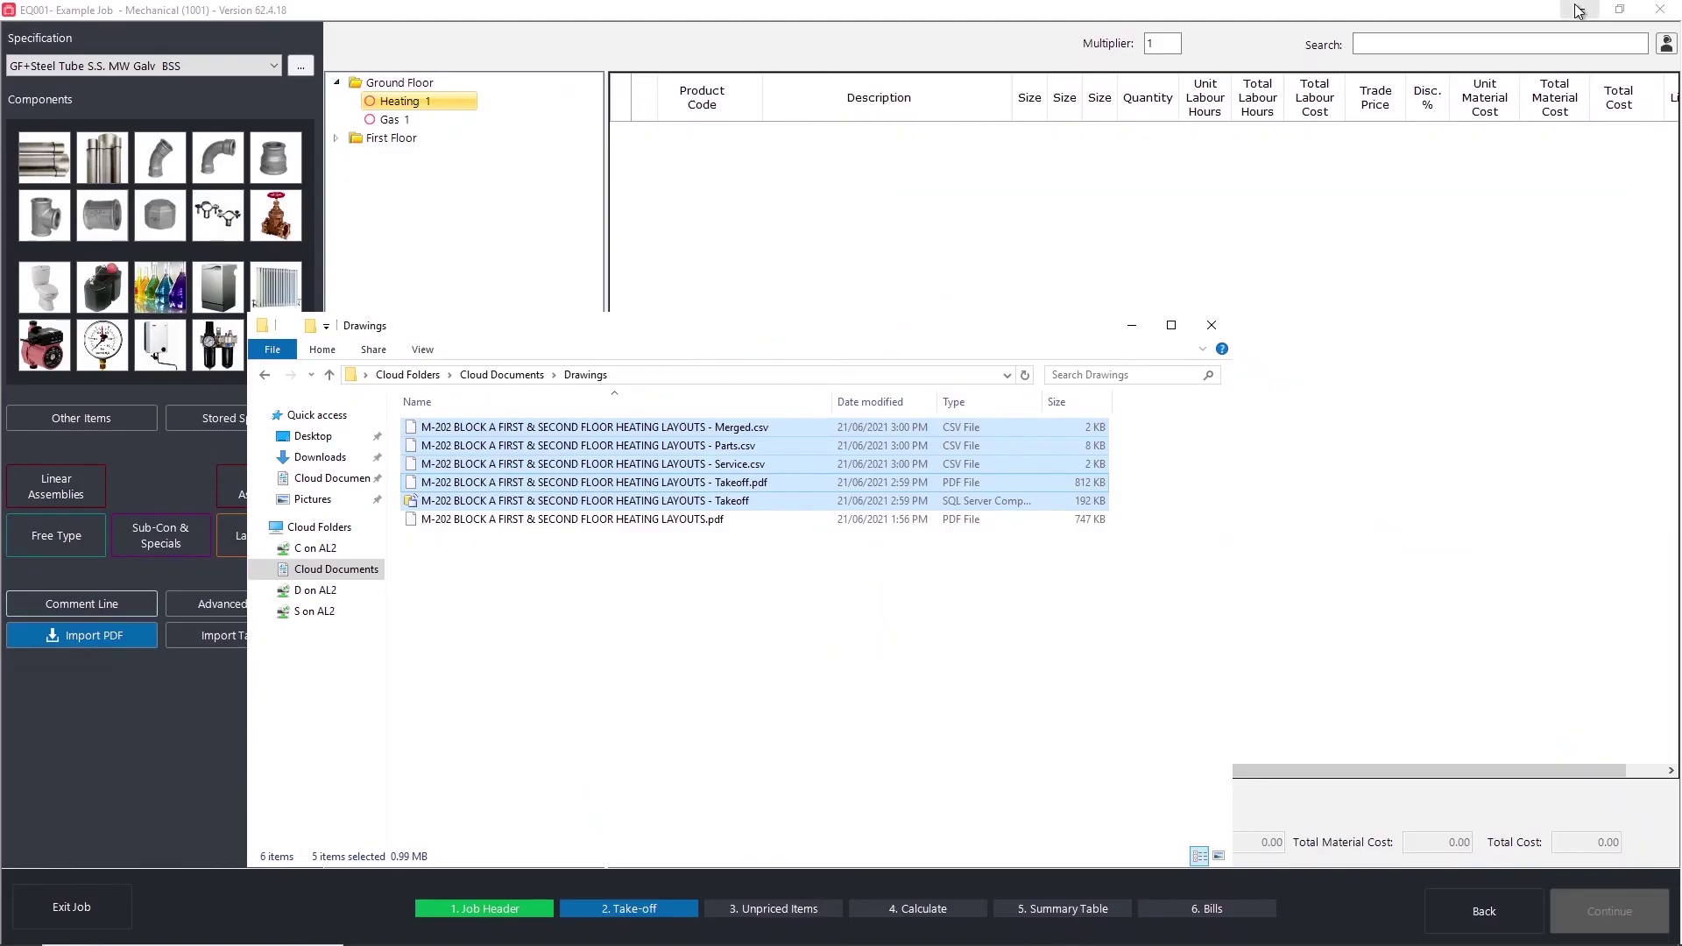
left_click(1583, 10)
right_click(829, 52)
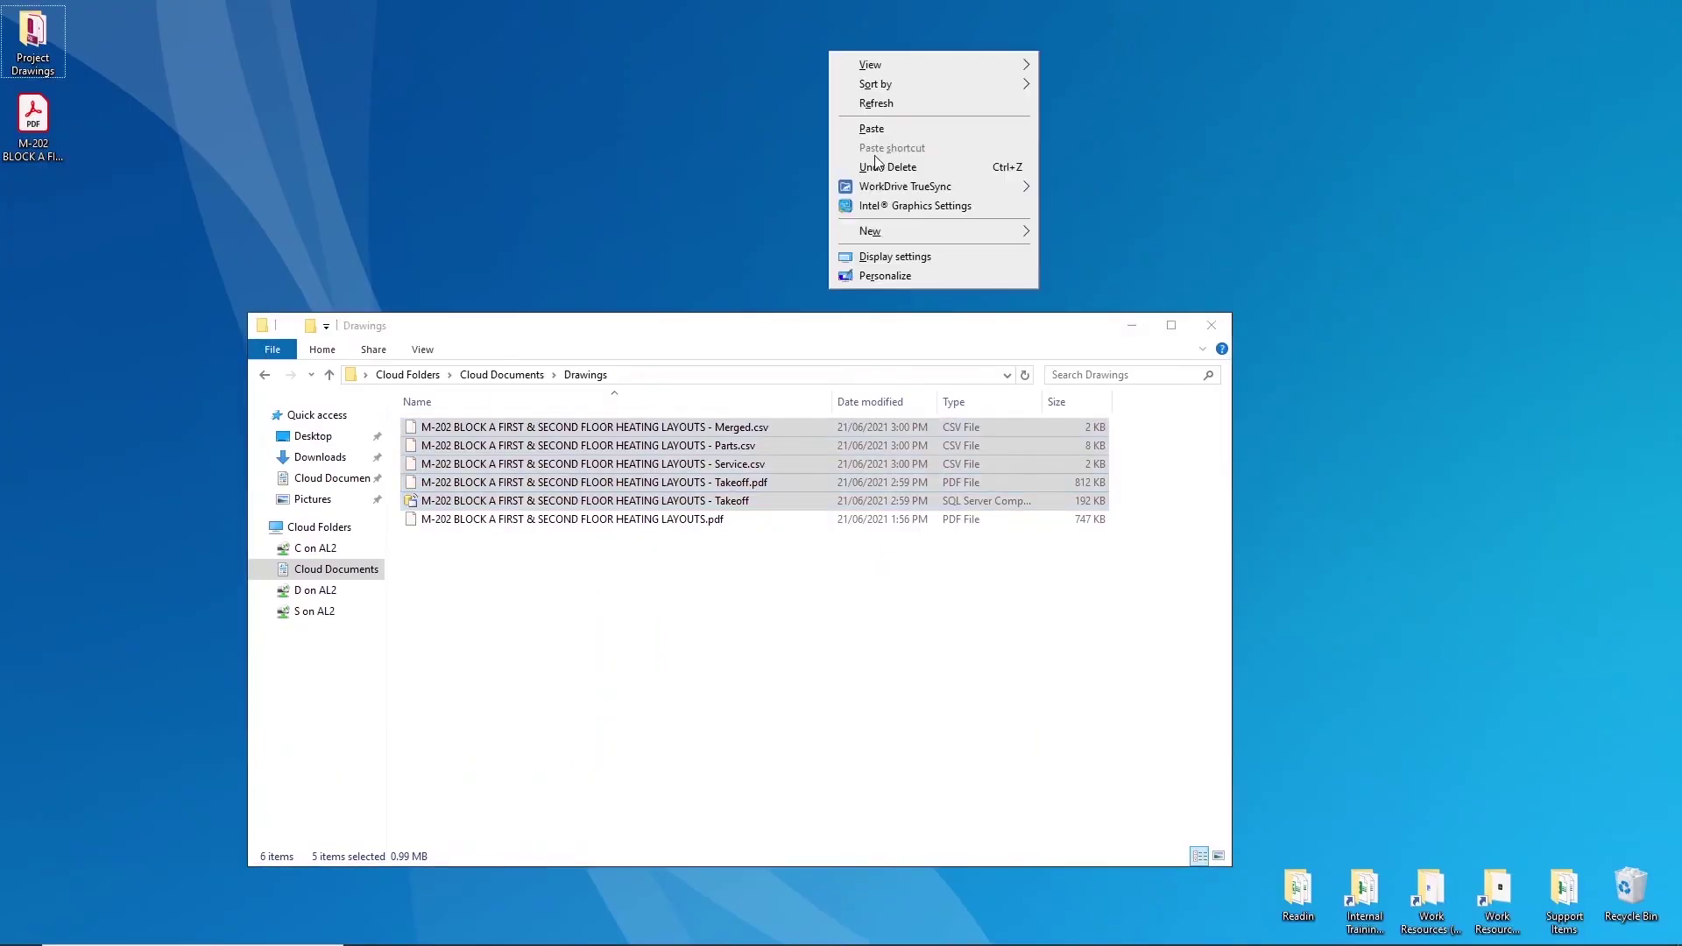
left_click(876, 128)
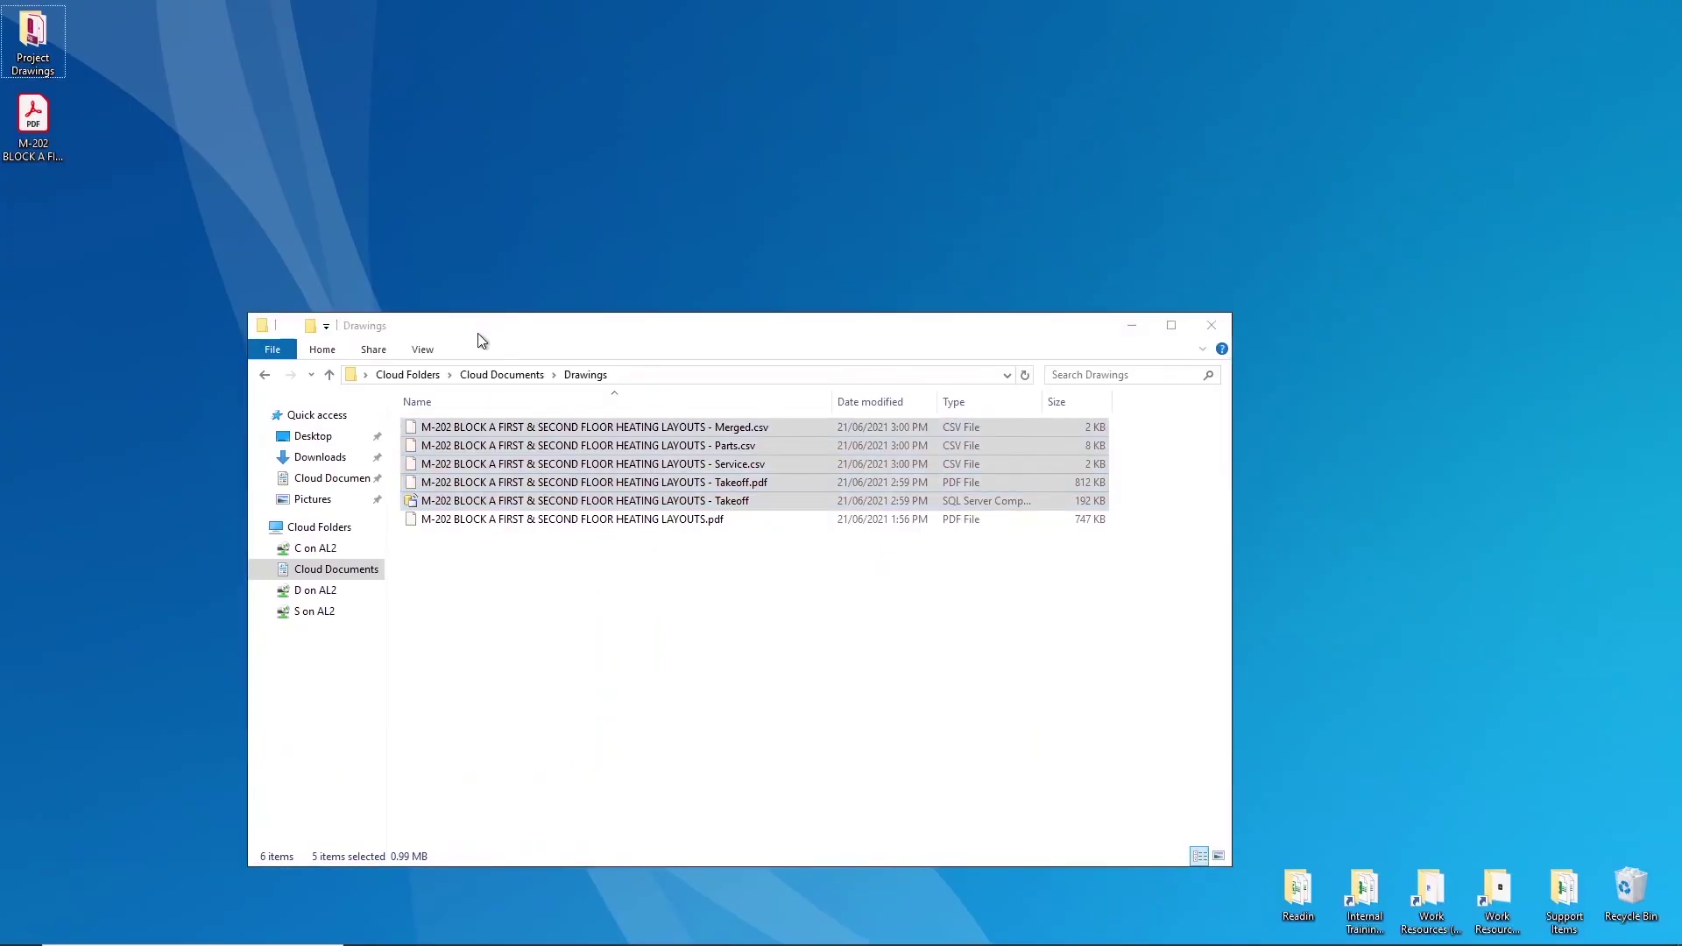
Arrange the desktop files with the Takeoff PDF and database side by side and the three CSVs in a separate column, and minimise the Drawings folder.
left_click_drag(488, 331, 920, 532)
left_click_drag(824, 487, 839, 260)
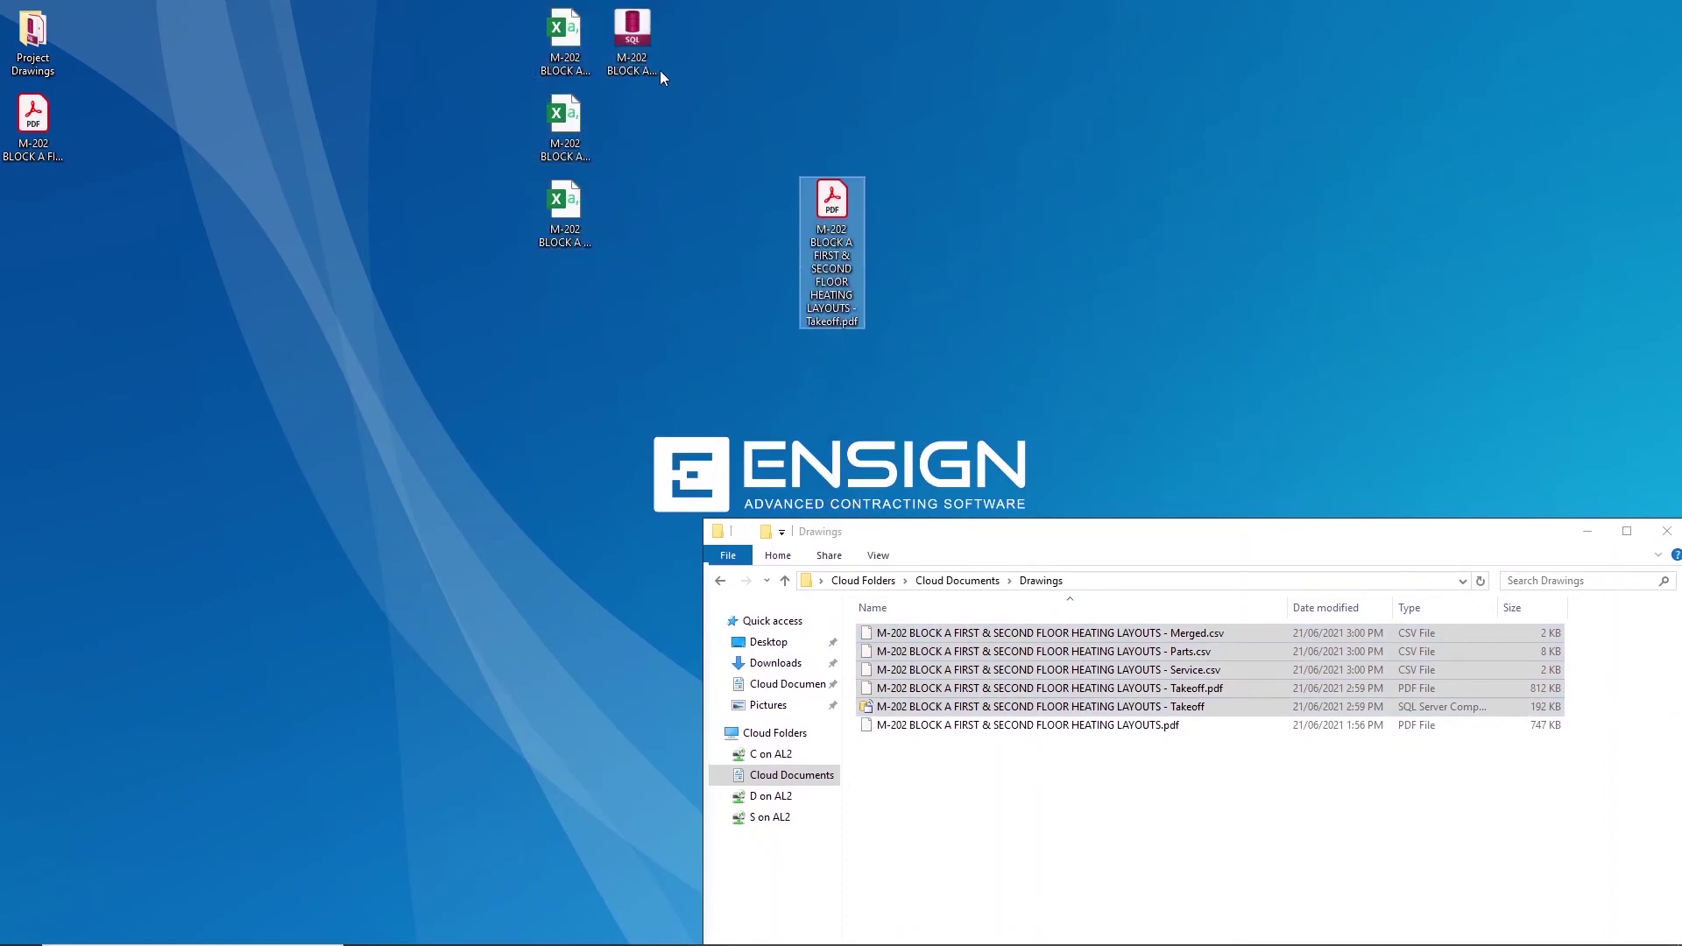
left_click_drag(642, 39, 906, 211)
left_click_drag(970, 530, 280, 442)
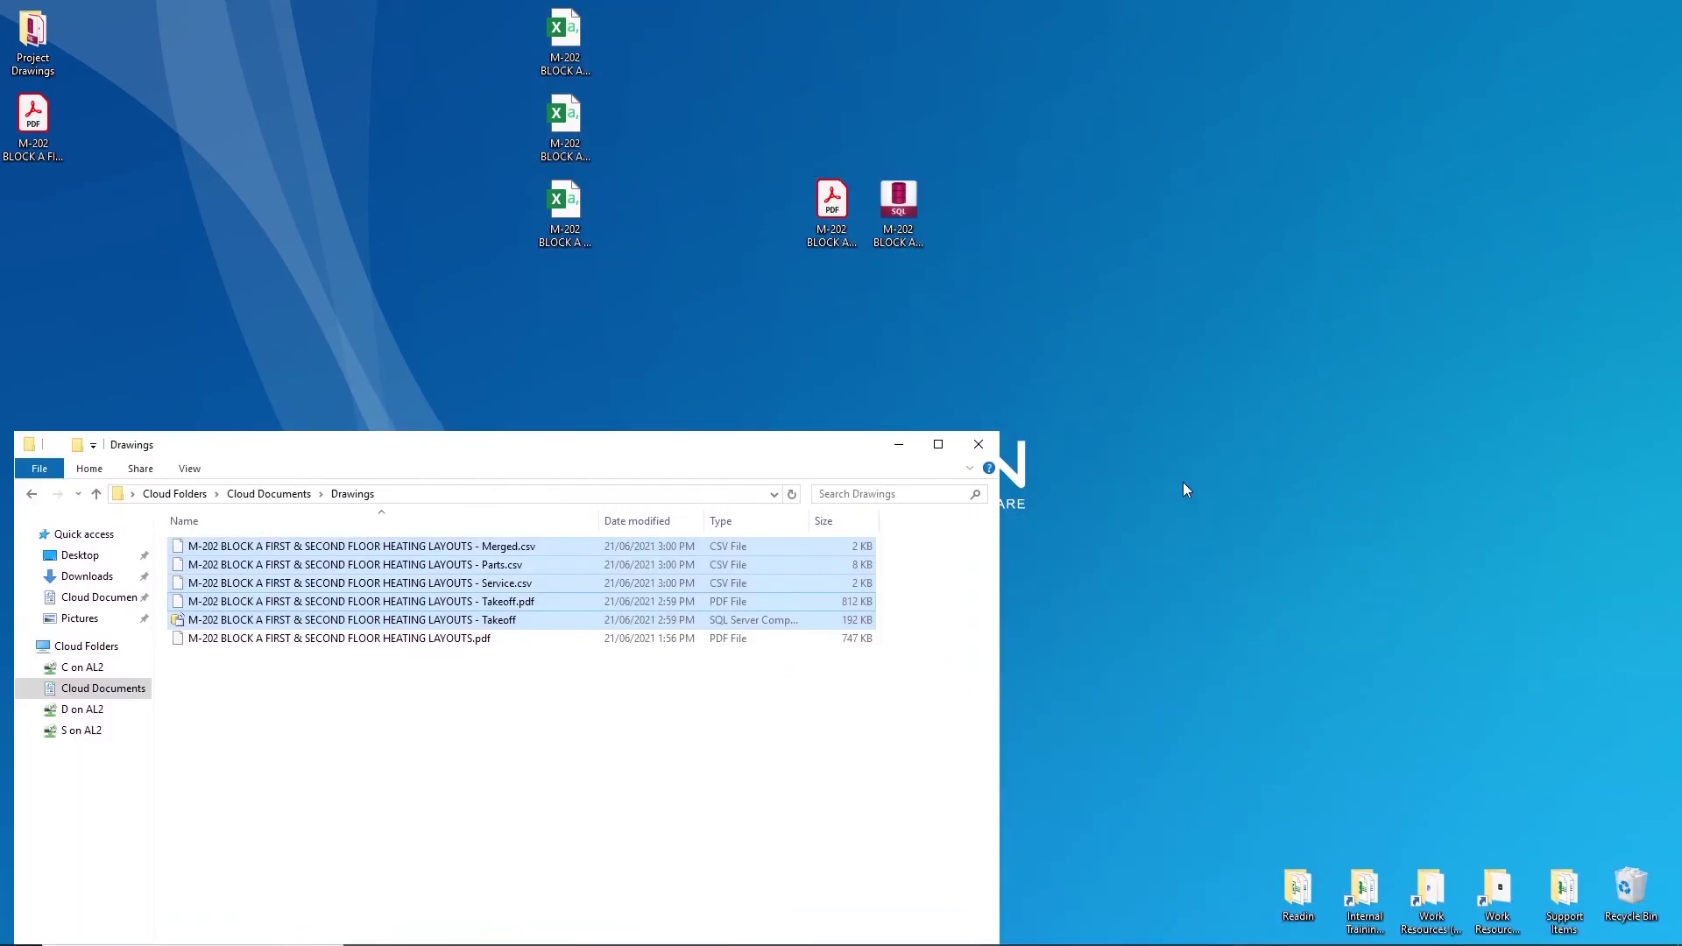
left_click(899, 444)
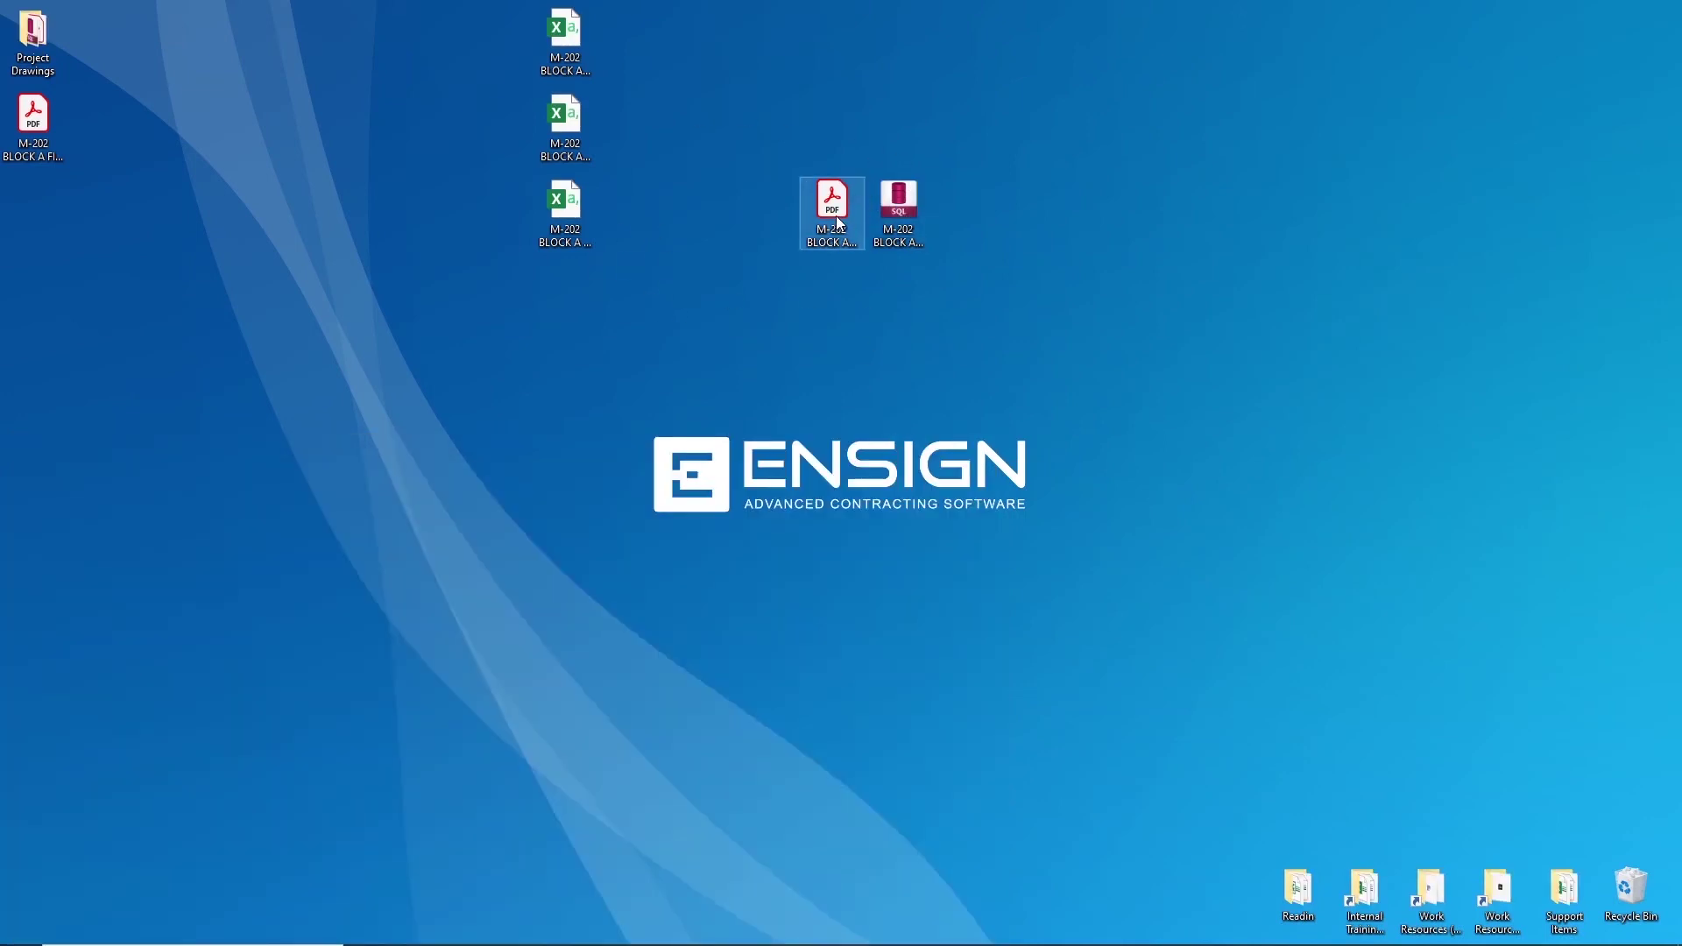
left_click_drag(538, 300, 639, 191)
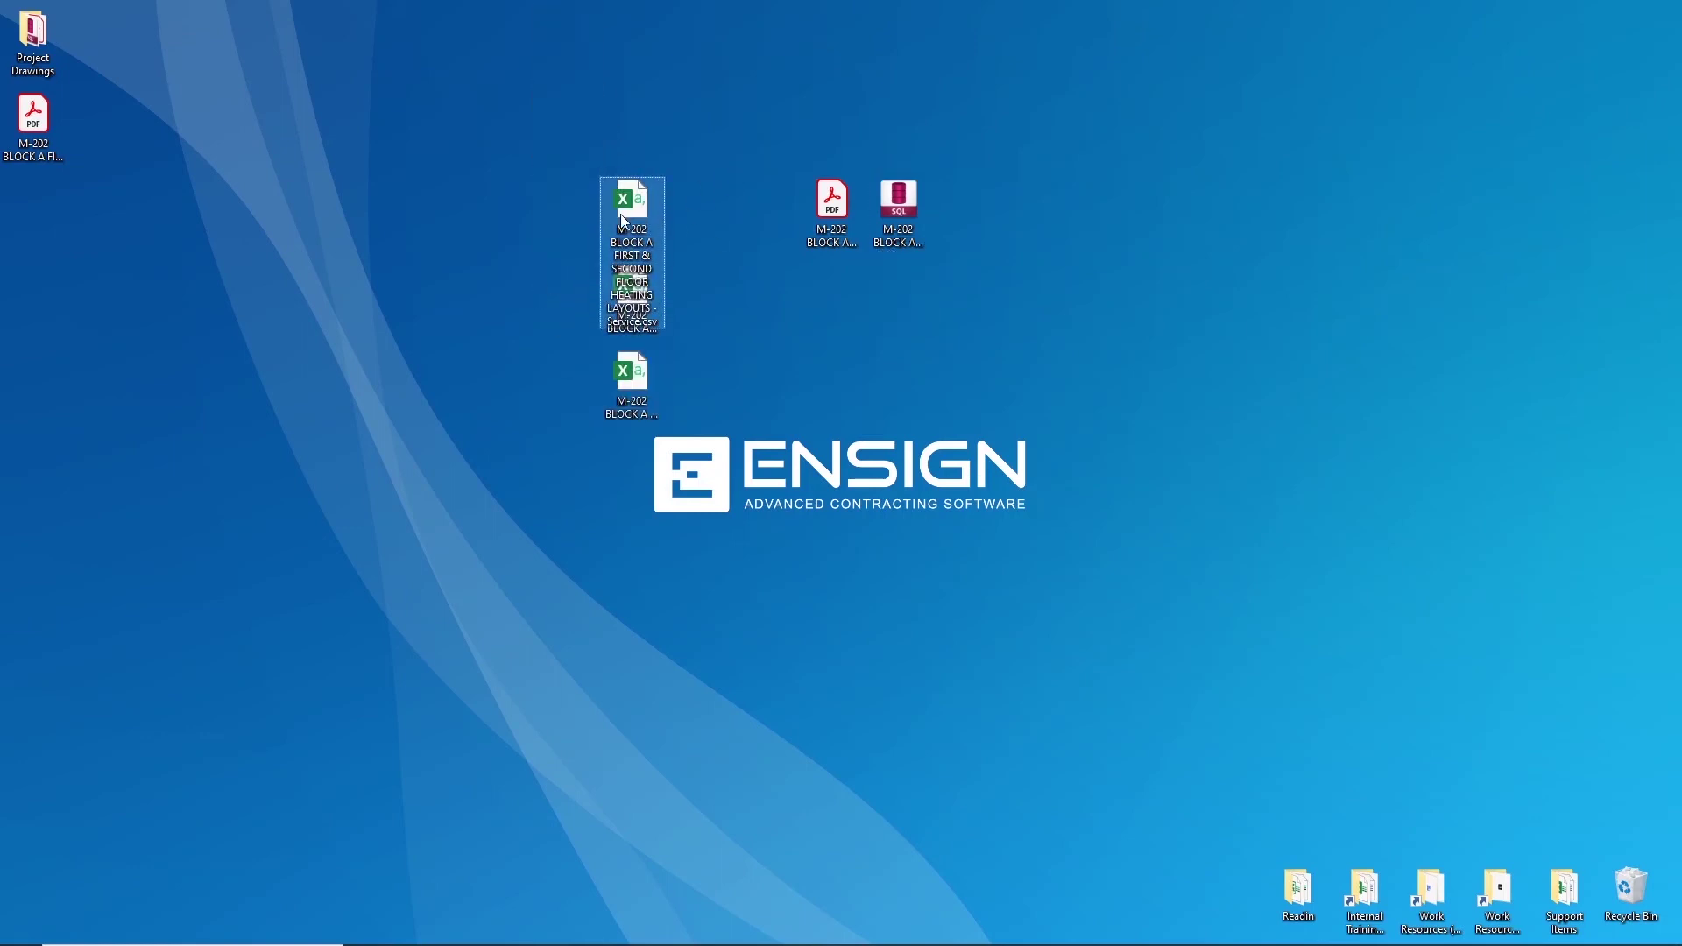
Check the full names of the exported CSV files on the desktop.
left_click(635, 386)
left_click(635, 294)
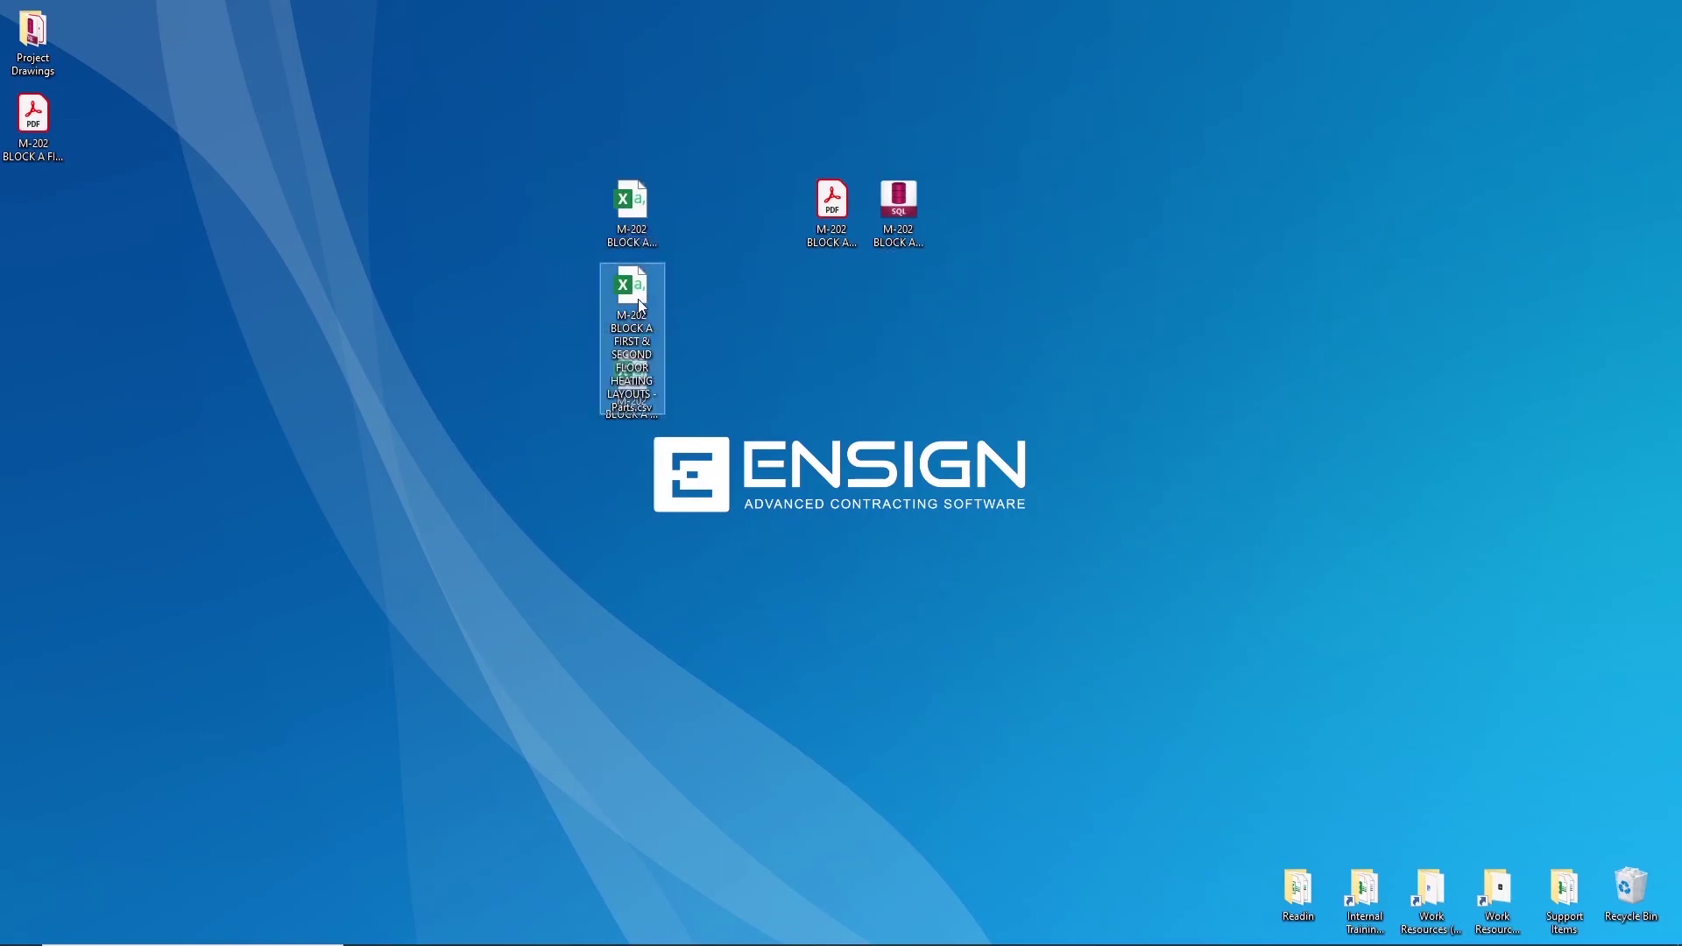
left_click(656, 223)
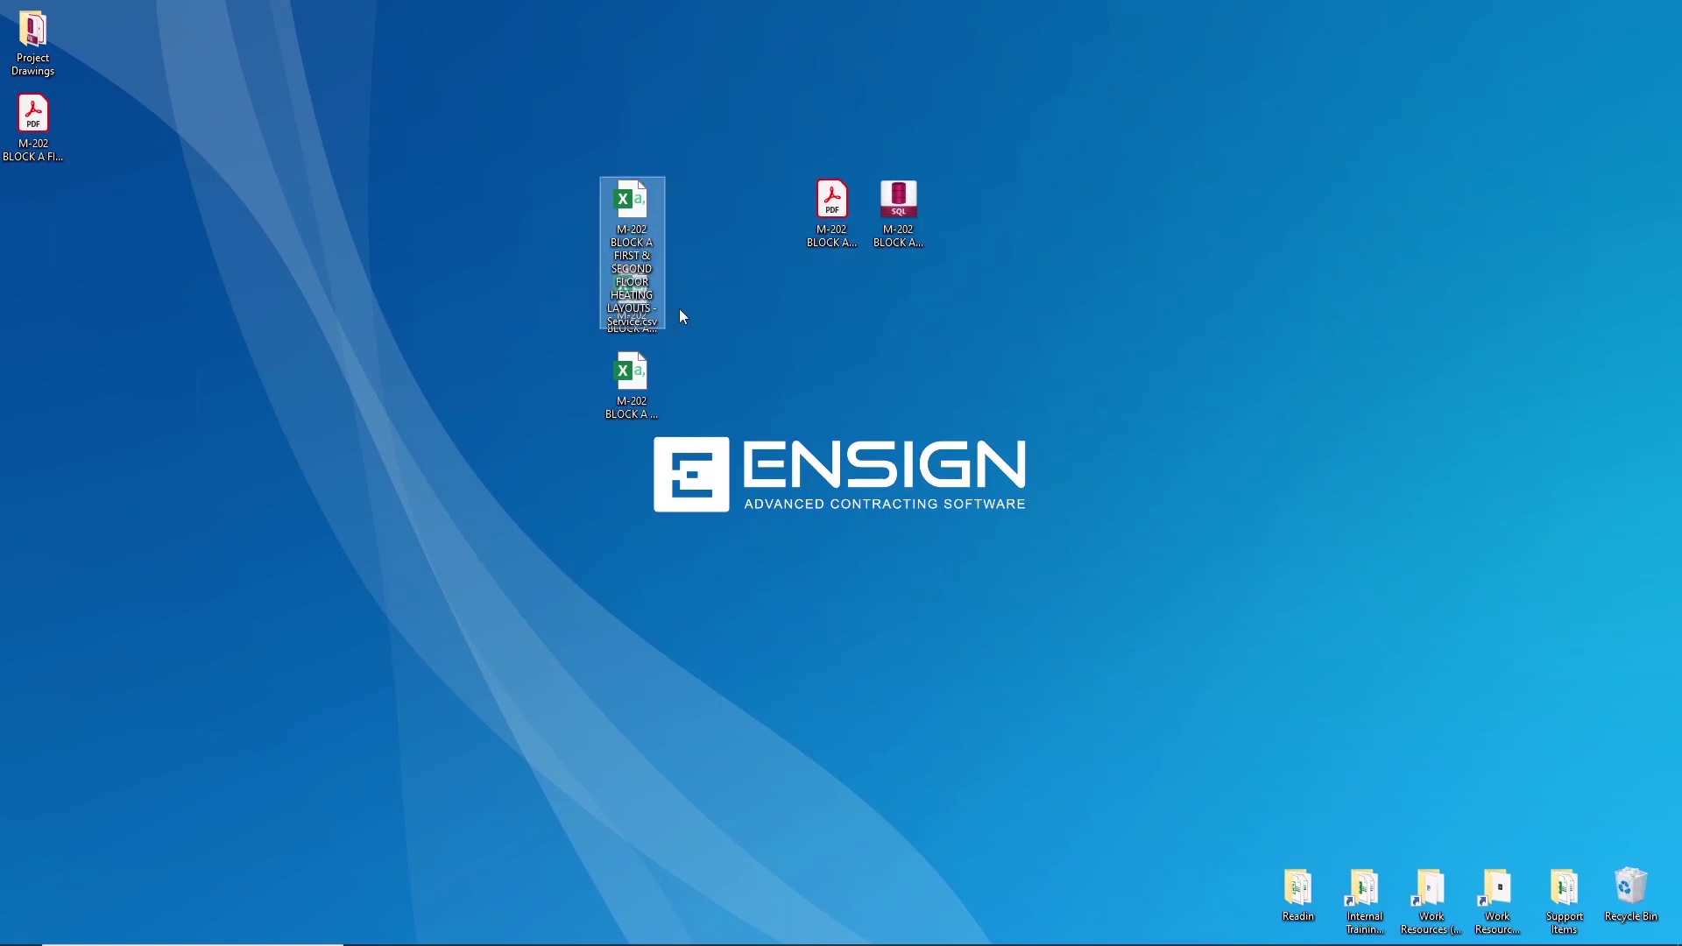
left_click(635, 342)
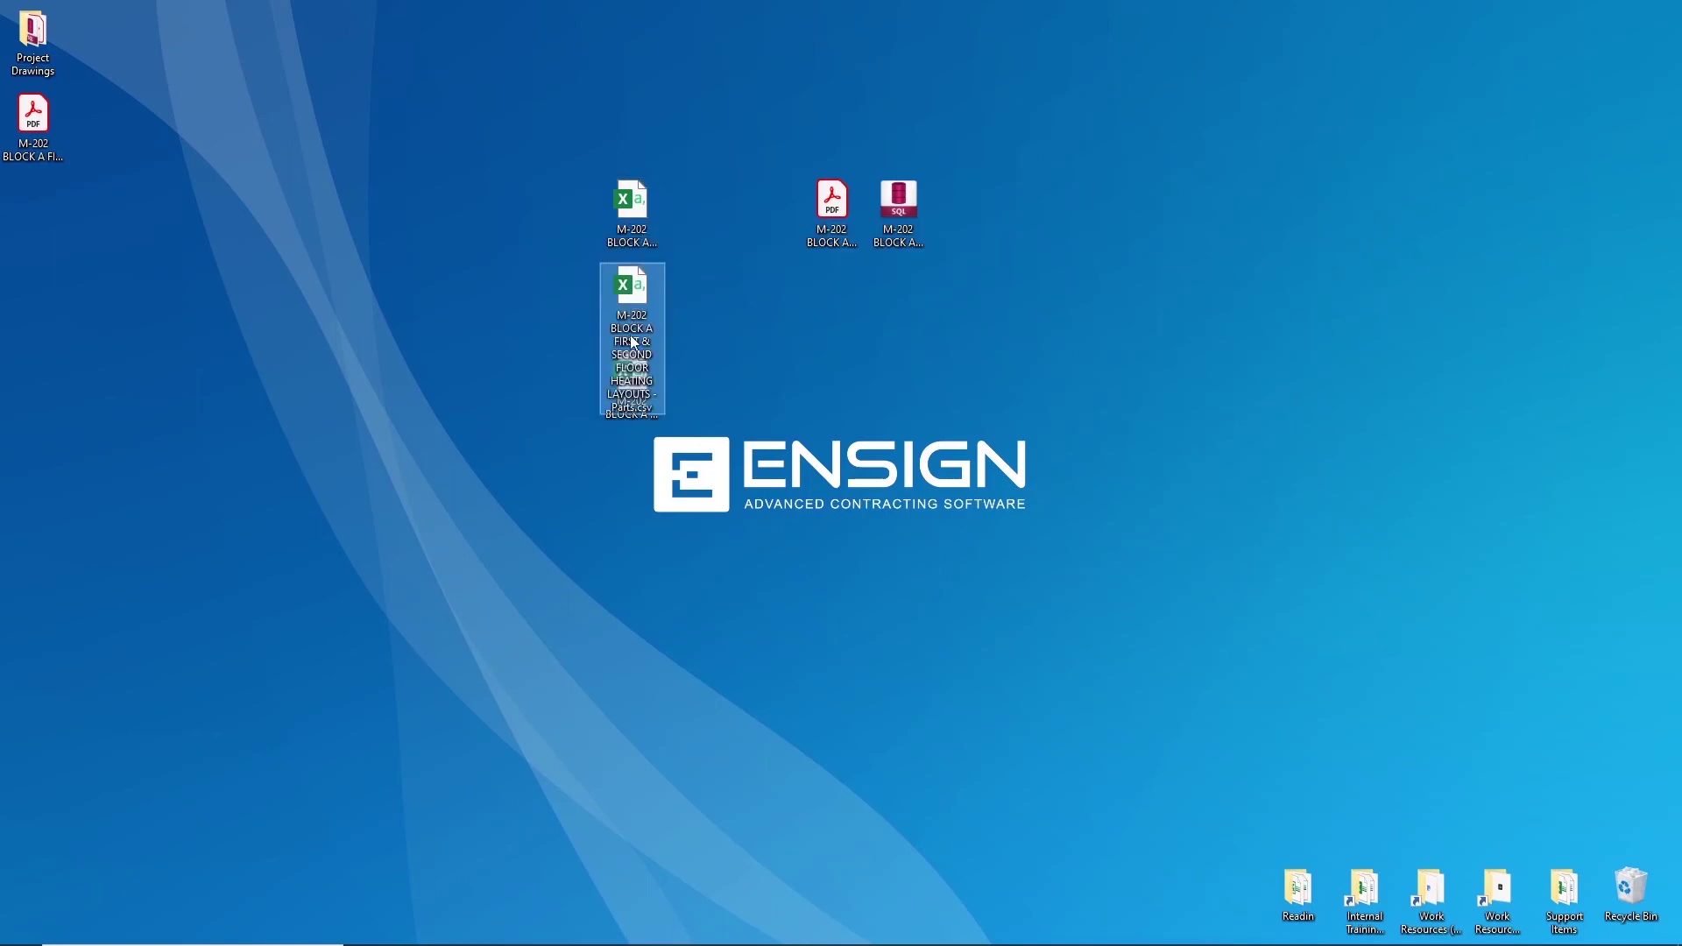
left_click(655, 224)
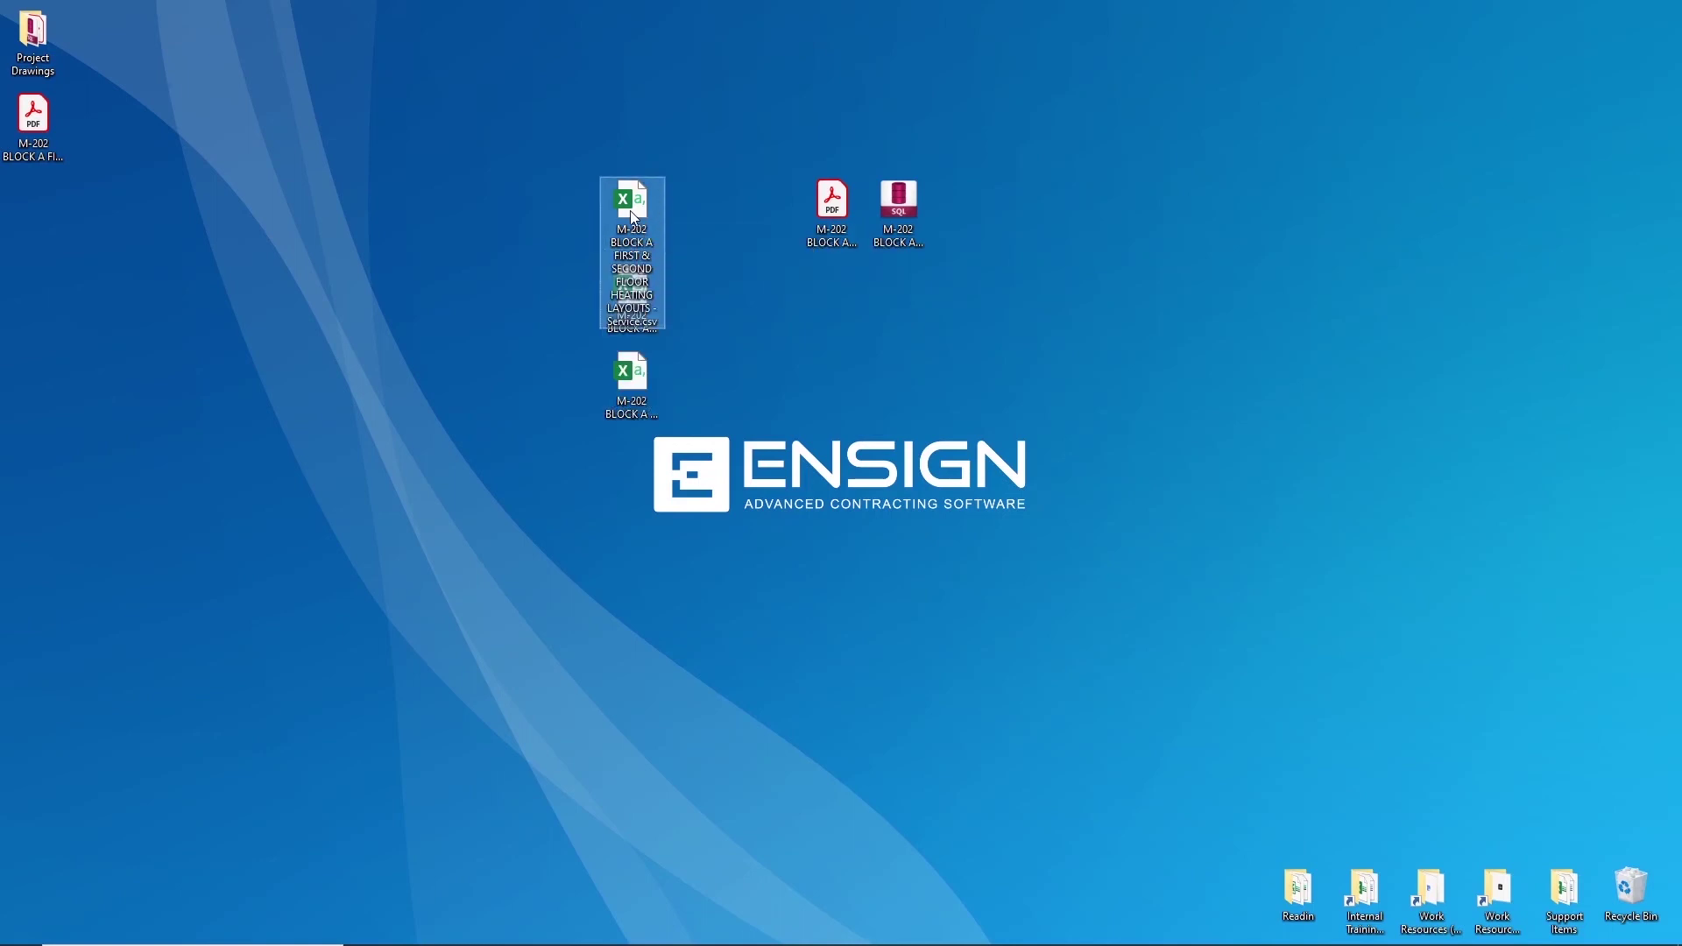
Open the Service CSV in Excel, review its fittings and the steel pipe rows with their lengths, and minimise it.
double_click(630, 210)
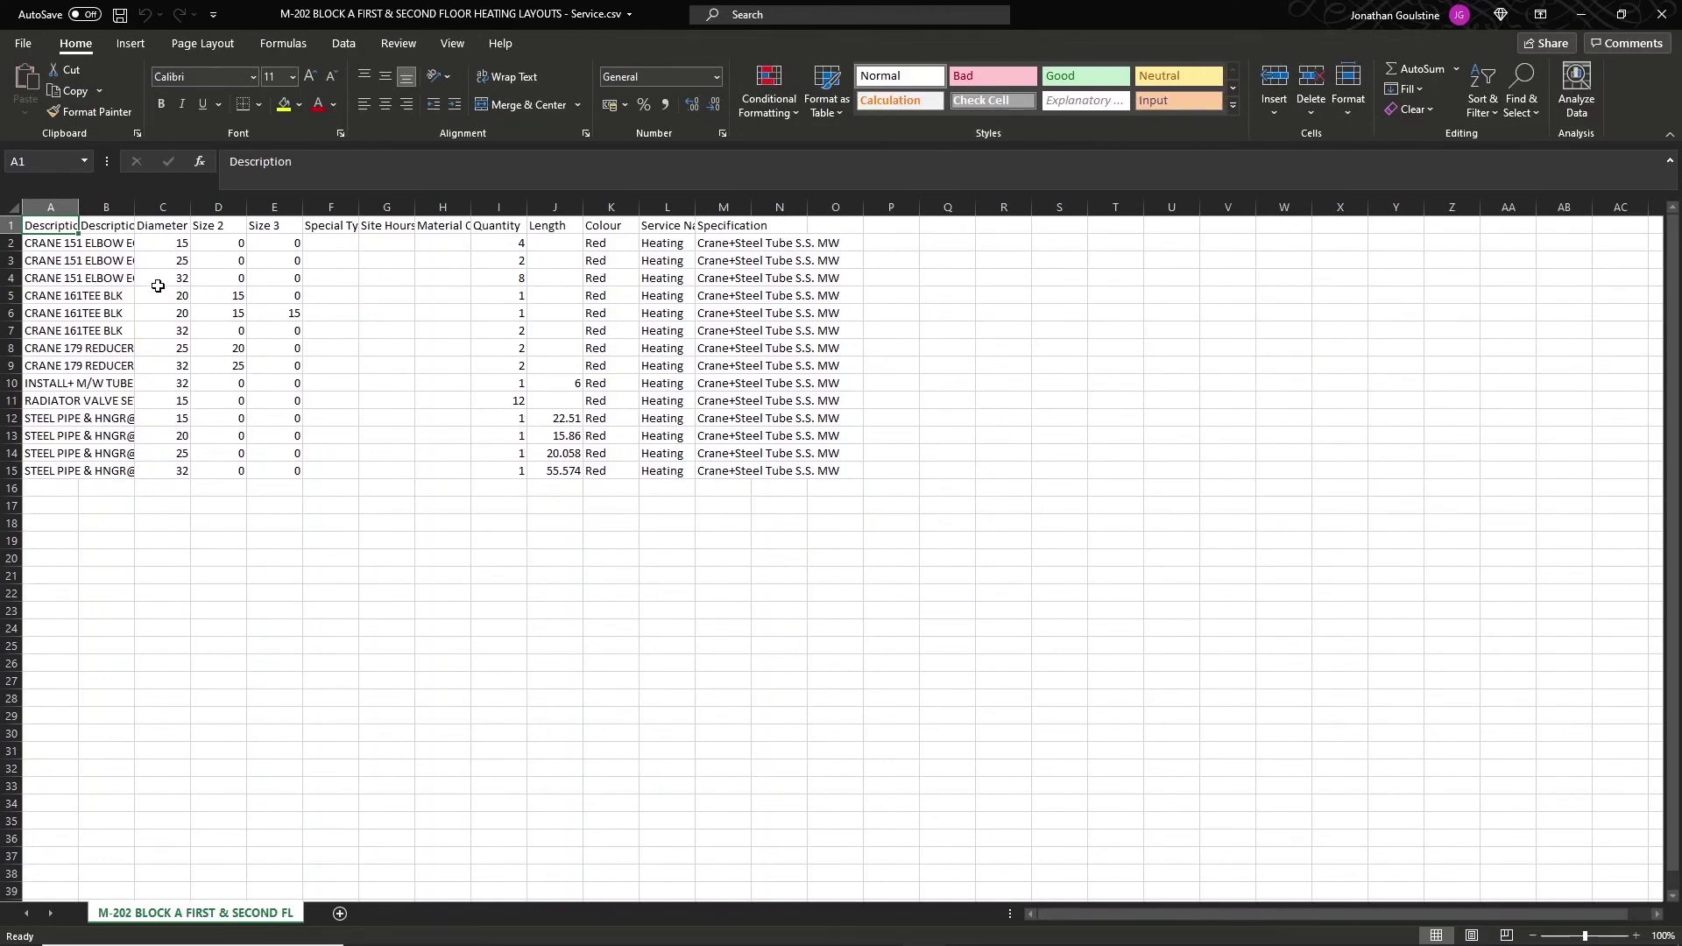
left_click(98, 259)
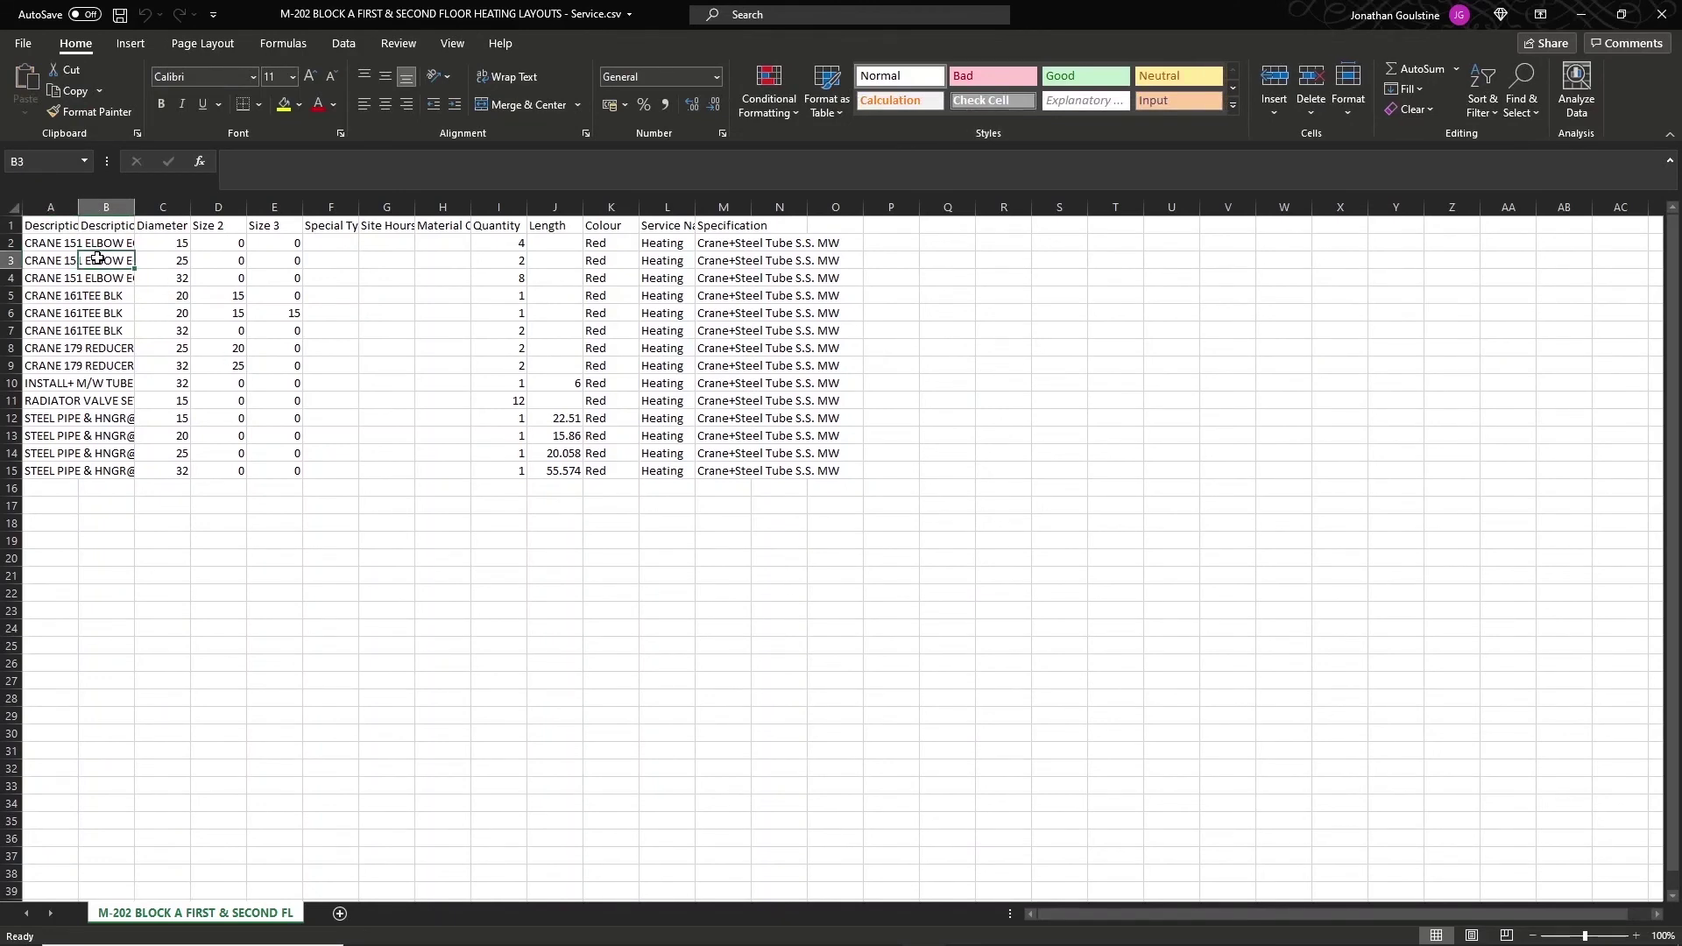
left_click(107, 422)
left_click_drag(117, 472, 575, 416)
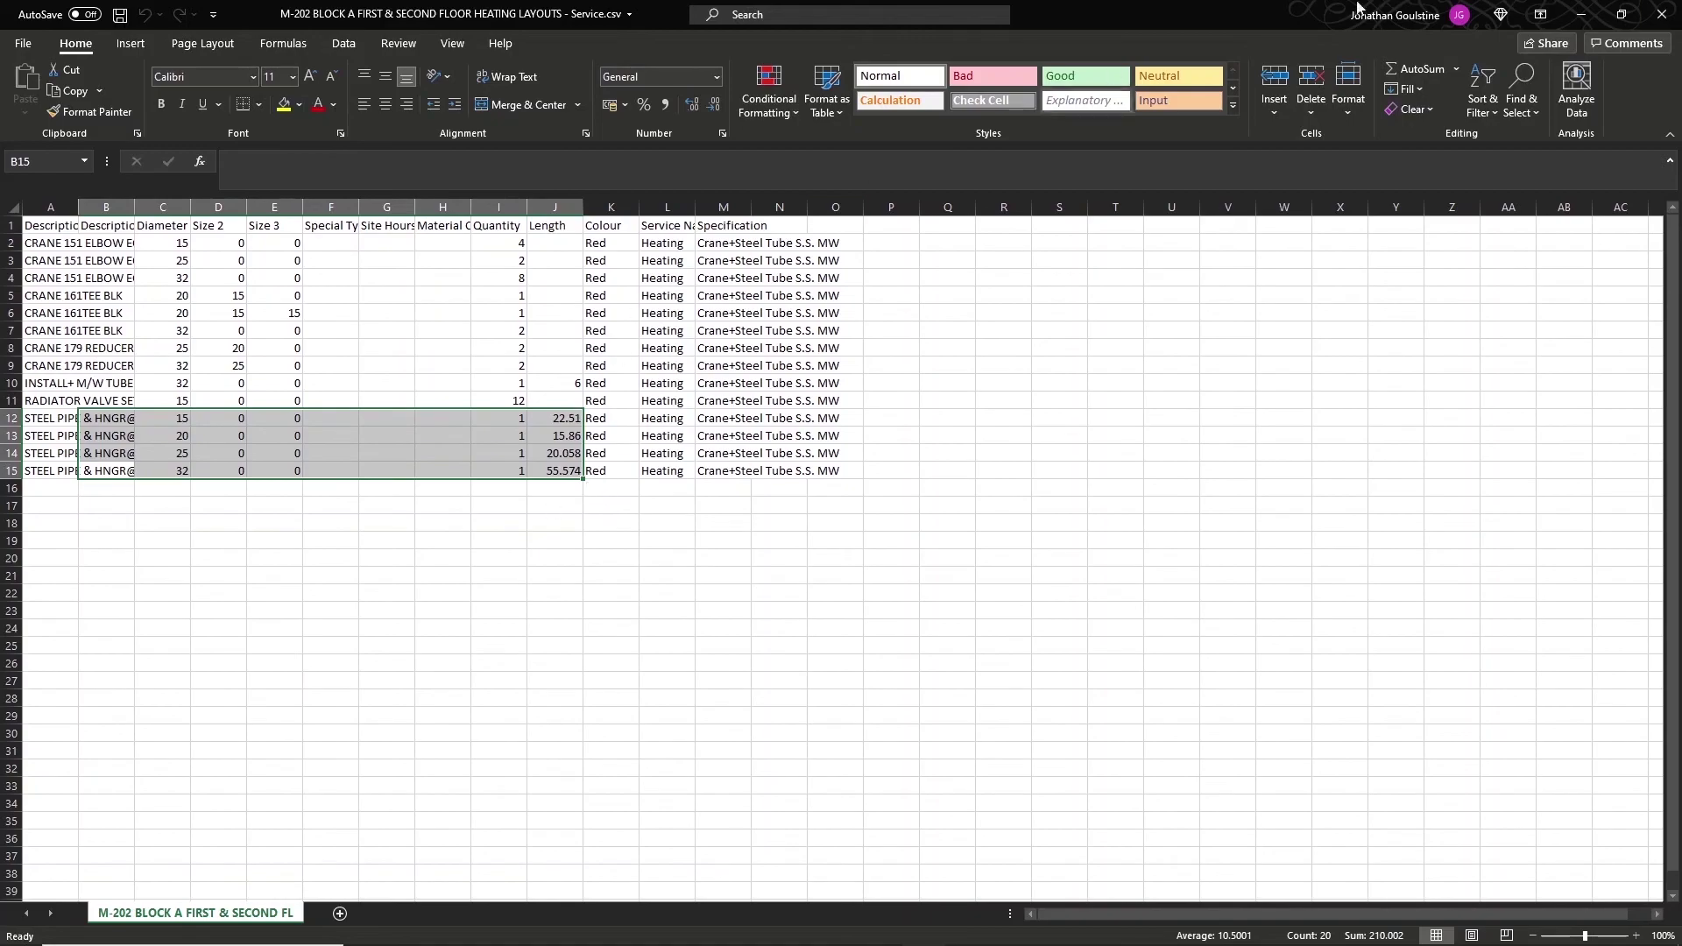
left_click(1588, 15)
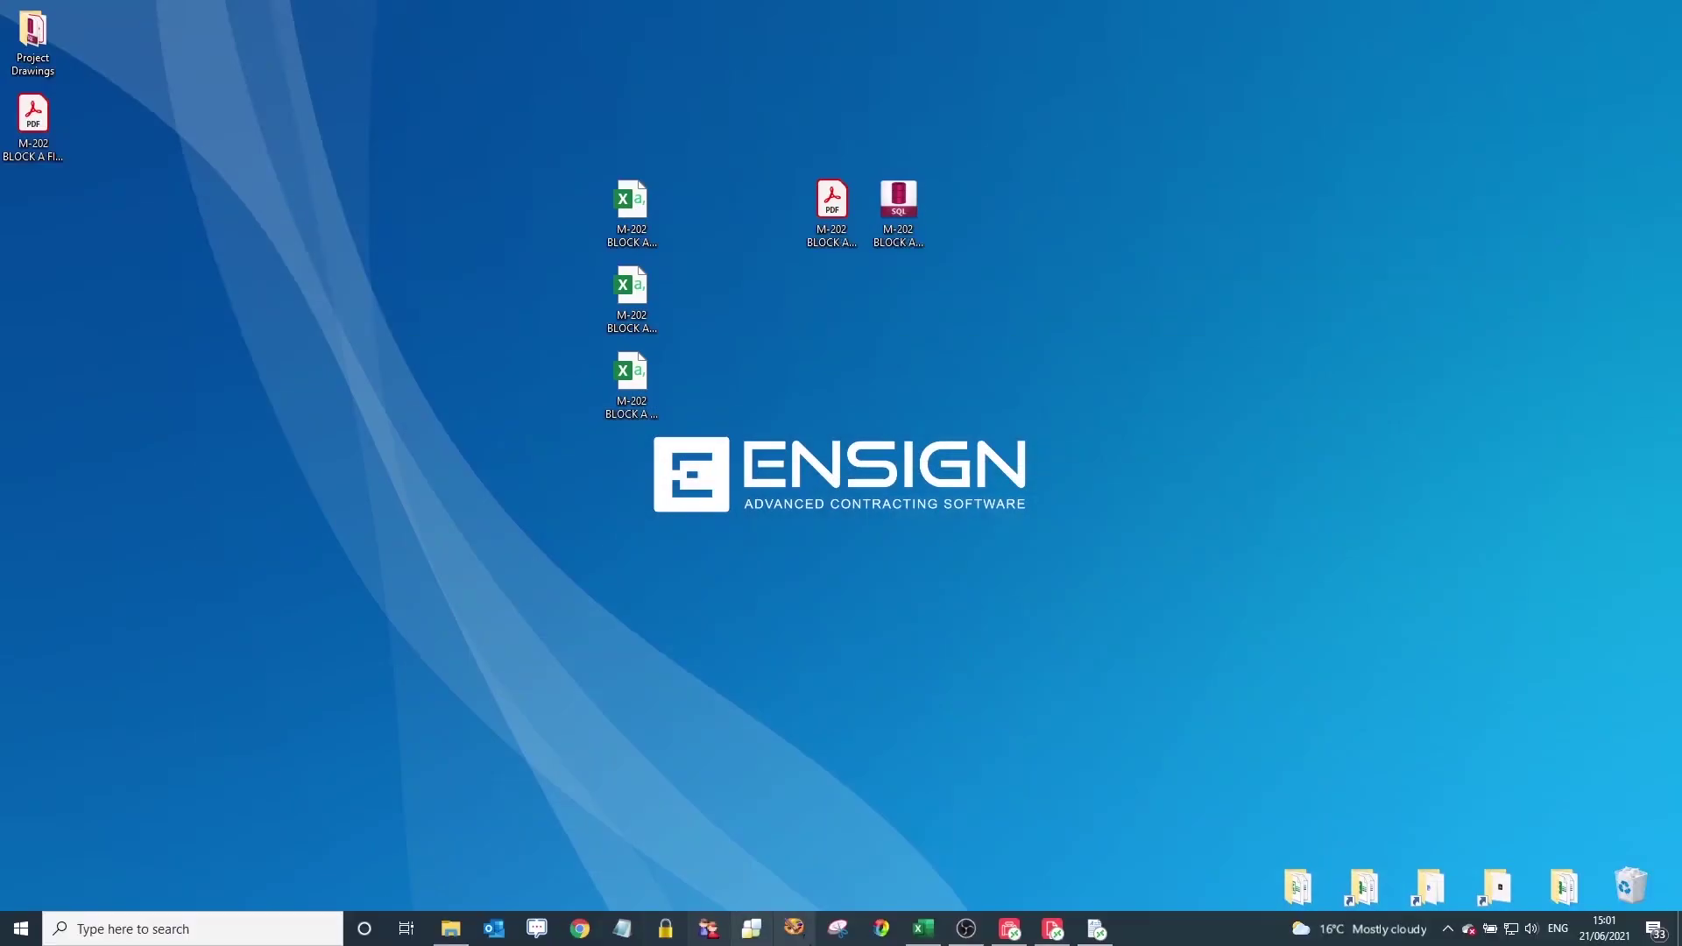
In the estimate, import the Heating service from the M-202 Block A Takeoff database into the Ground Floor Heating 1 section and close the import.
left_click(1052, 928)
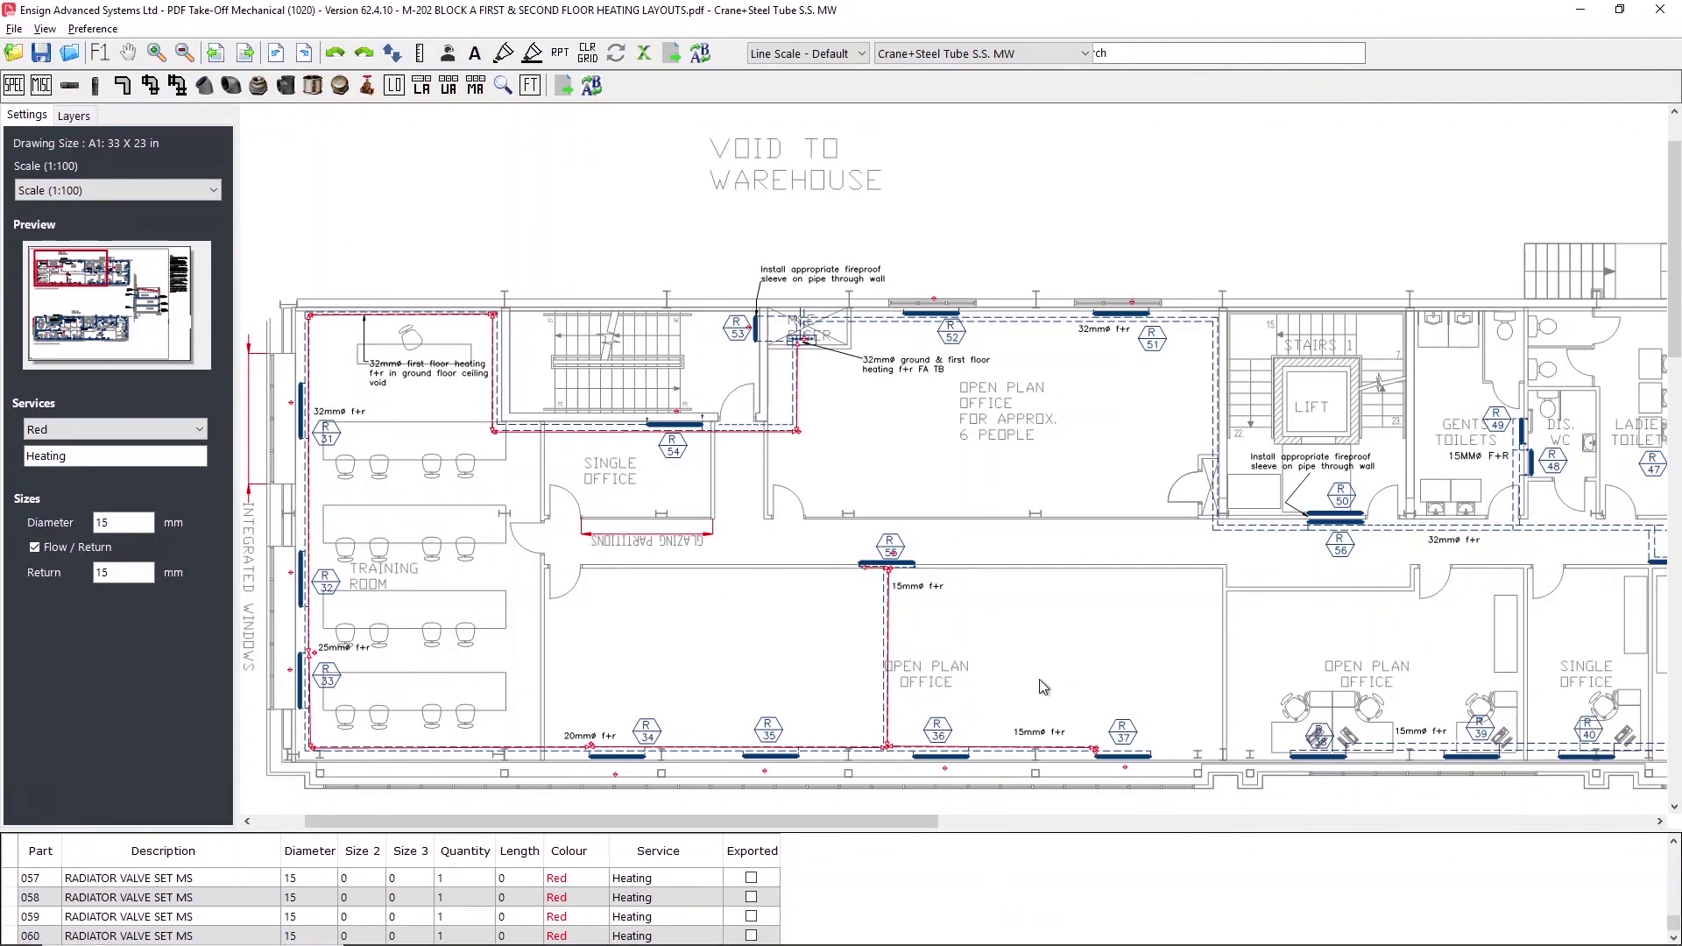
left_click(1008, 930)
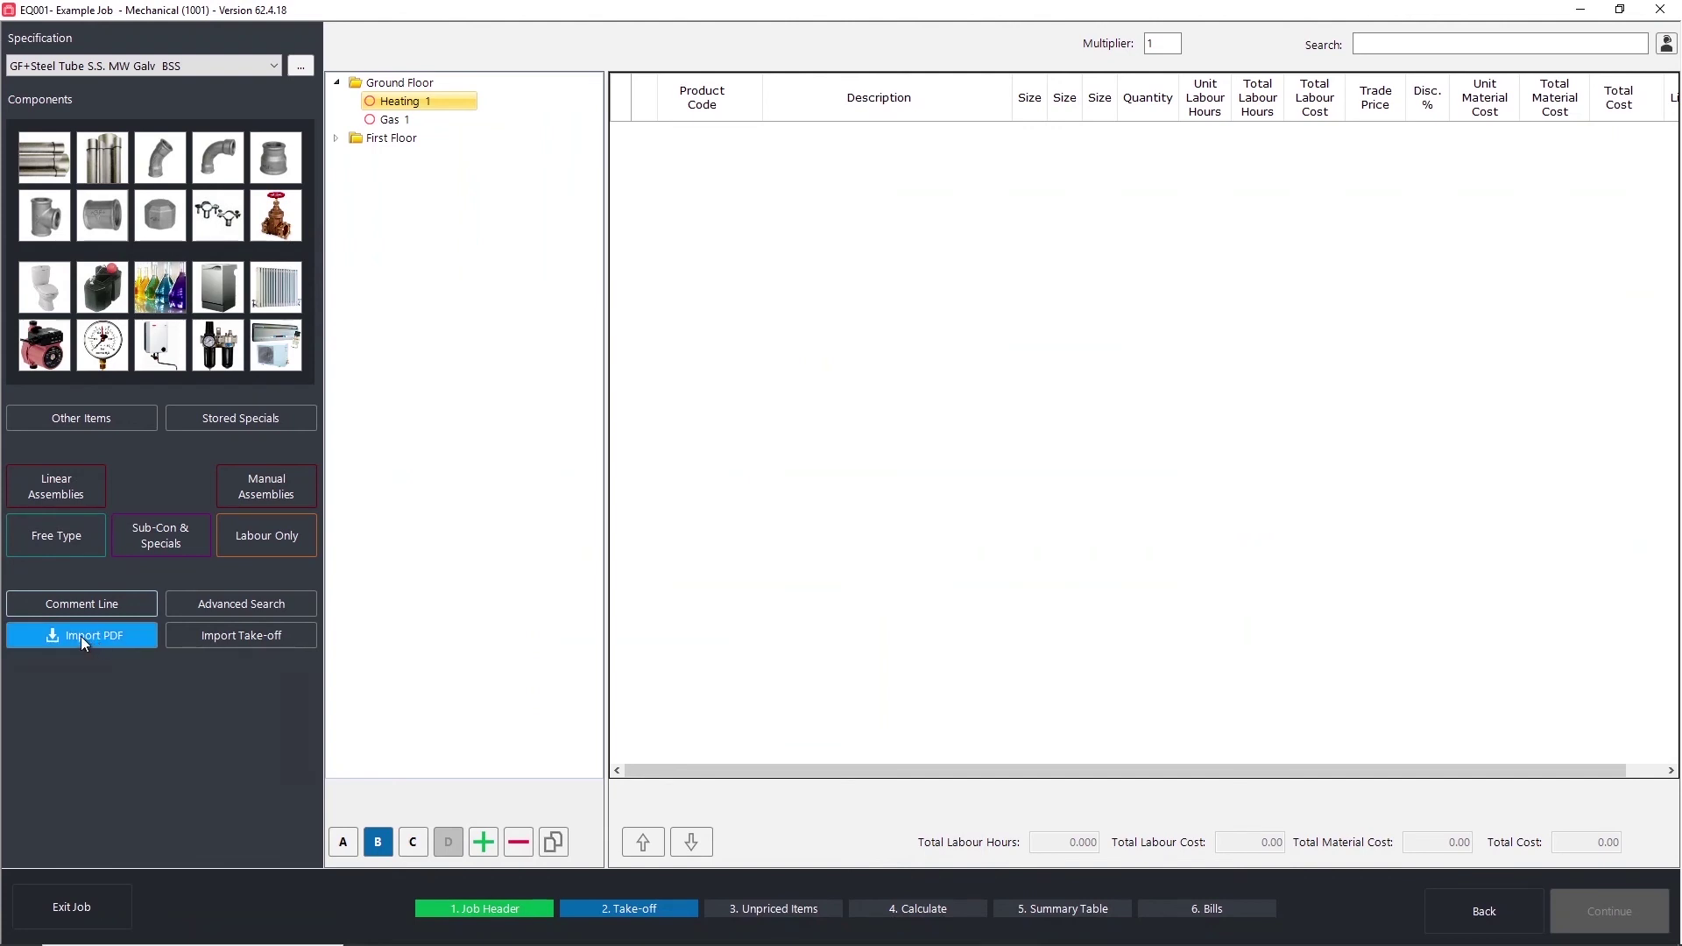
left_click(80, 636)
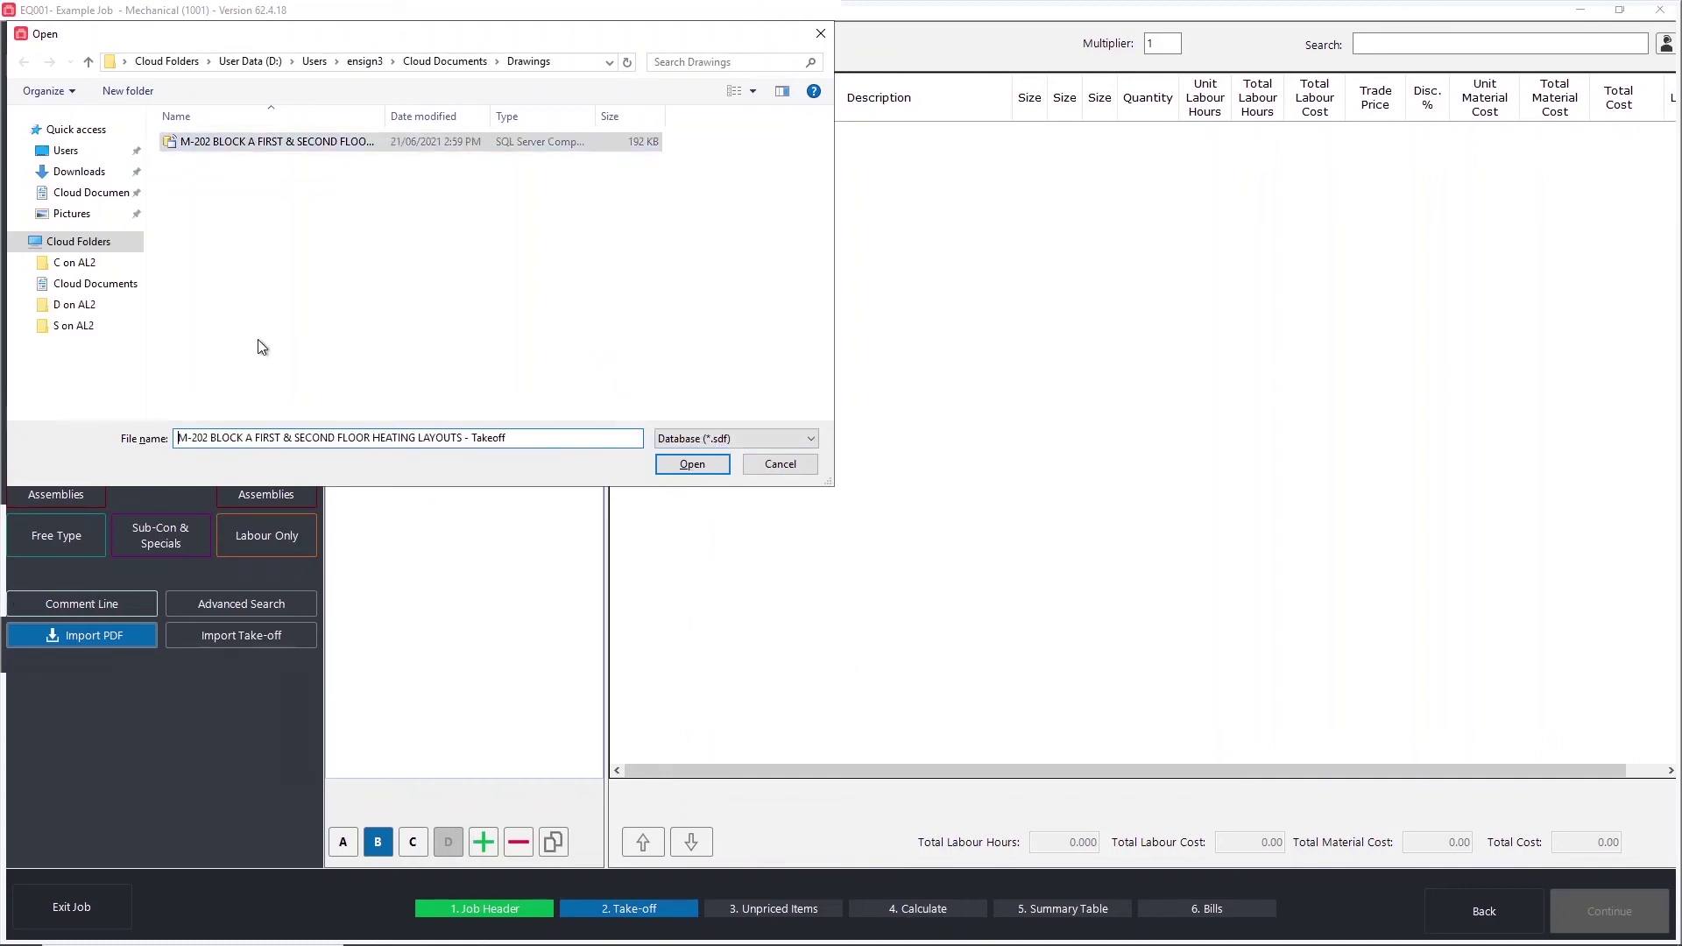
left_click(693, 464)
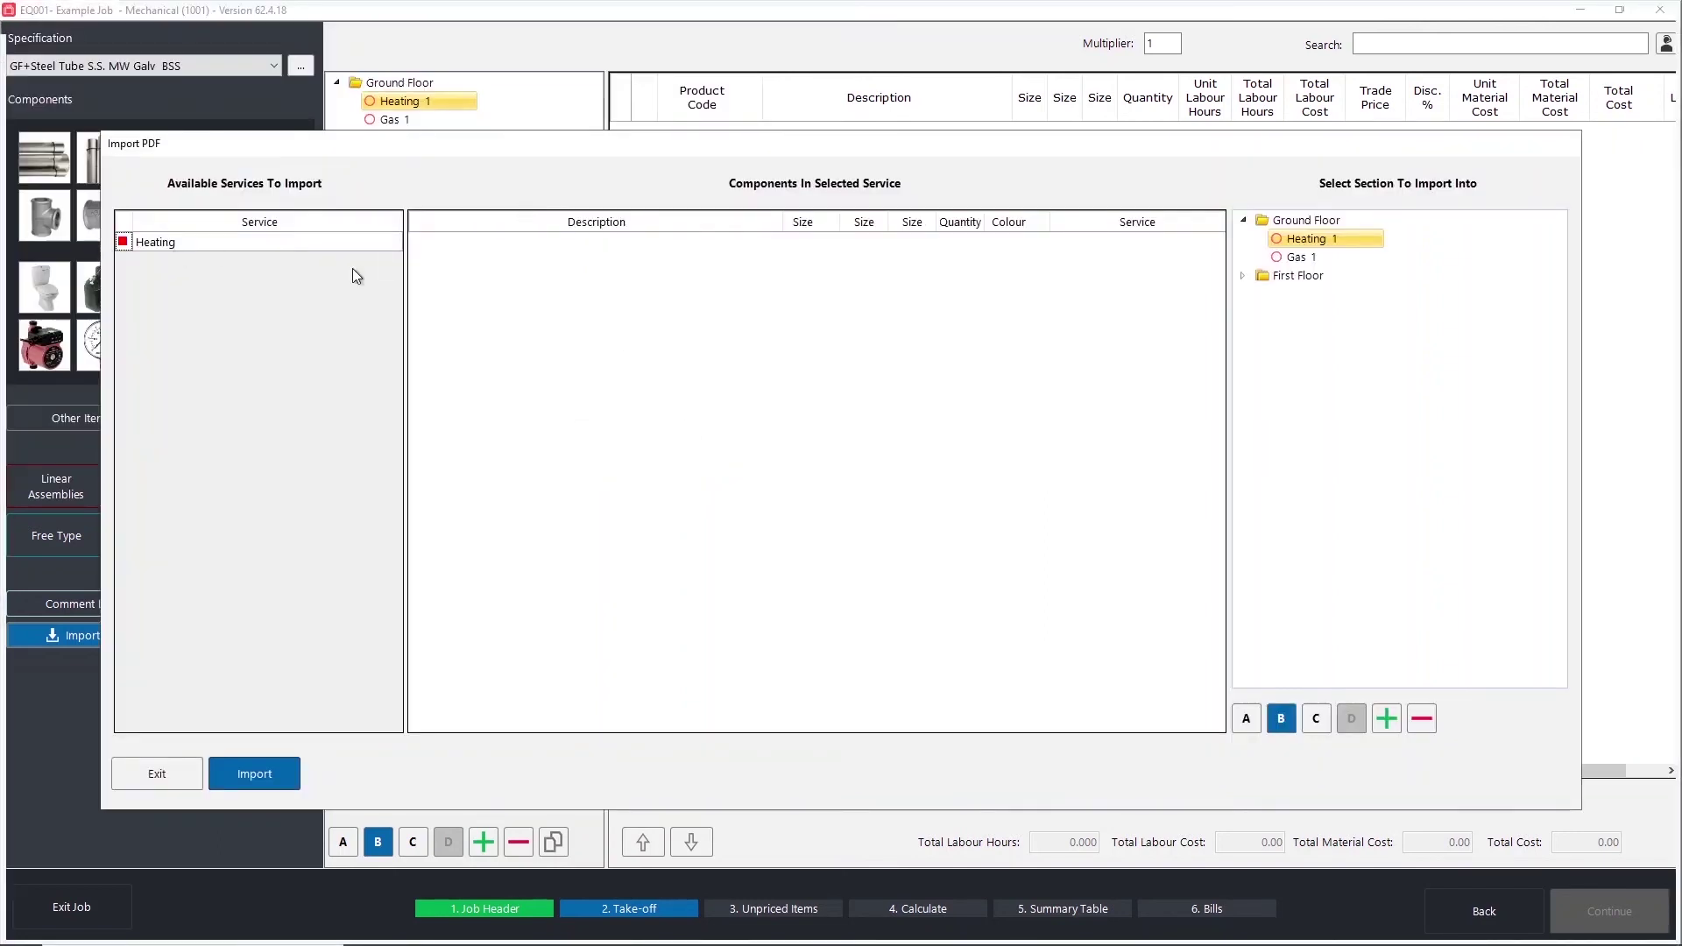
left_click(154, 244)
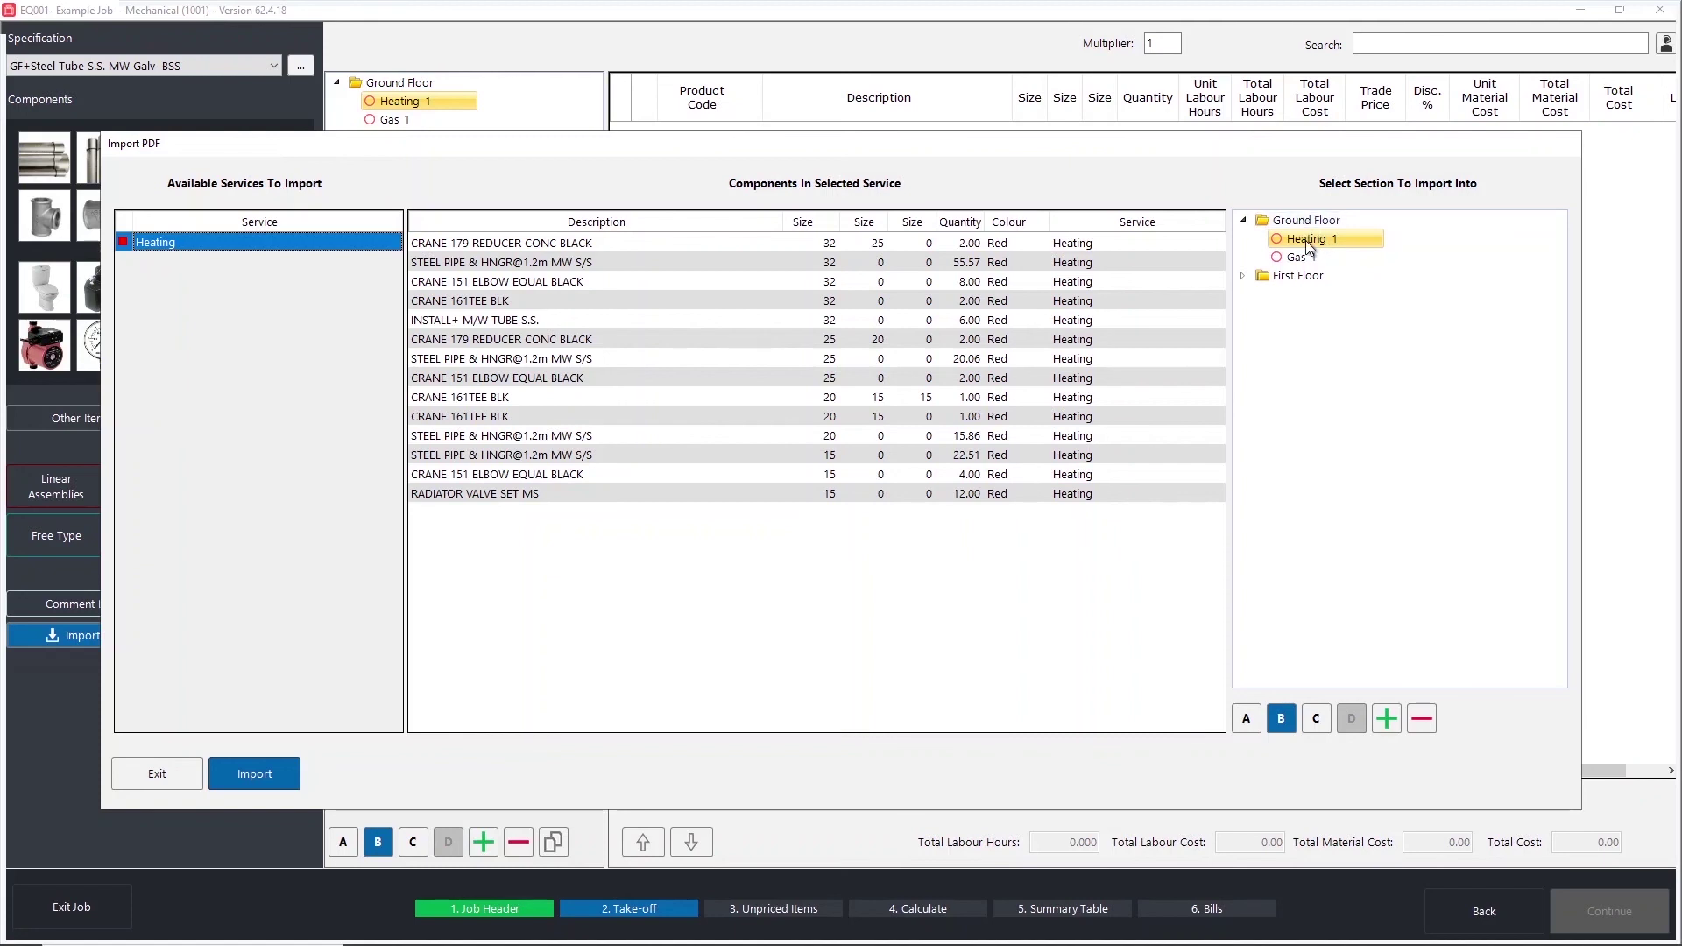
left_click(254, 775)
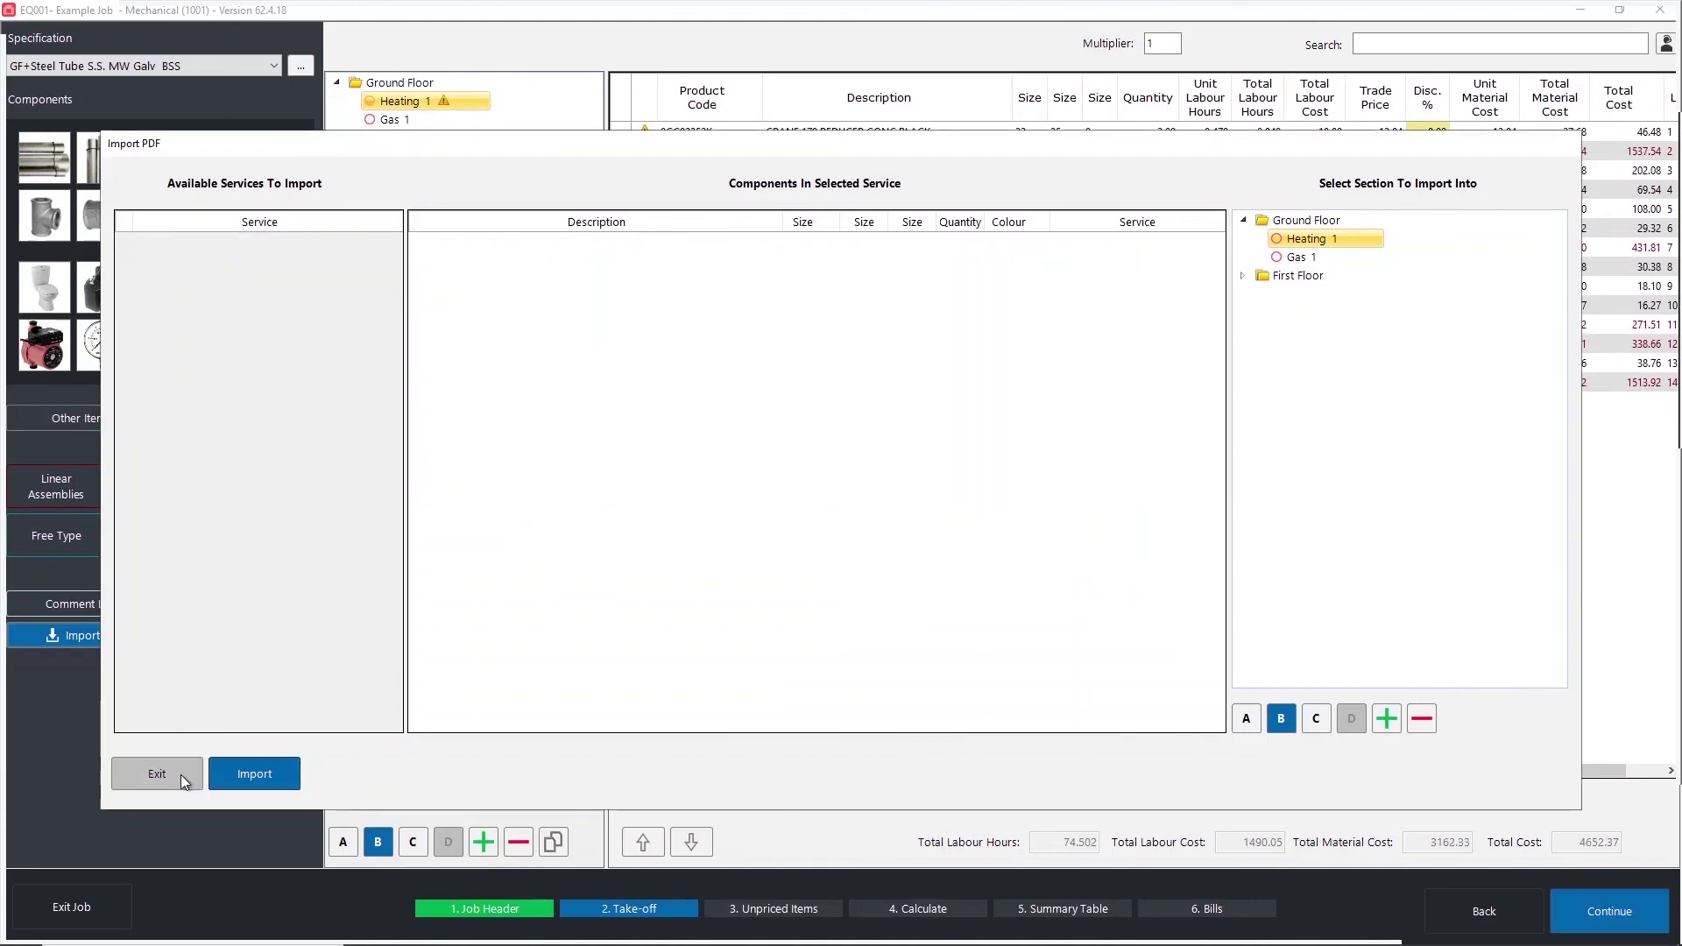
left_click(179, 775)
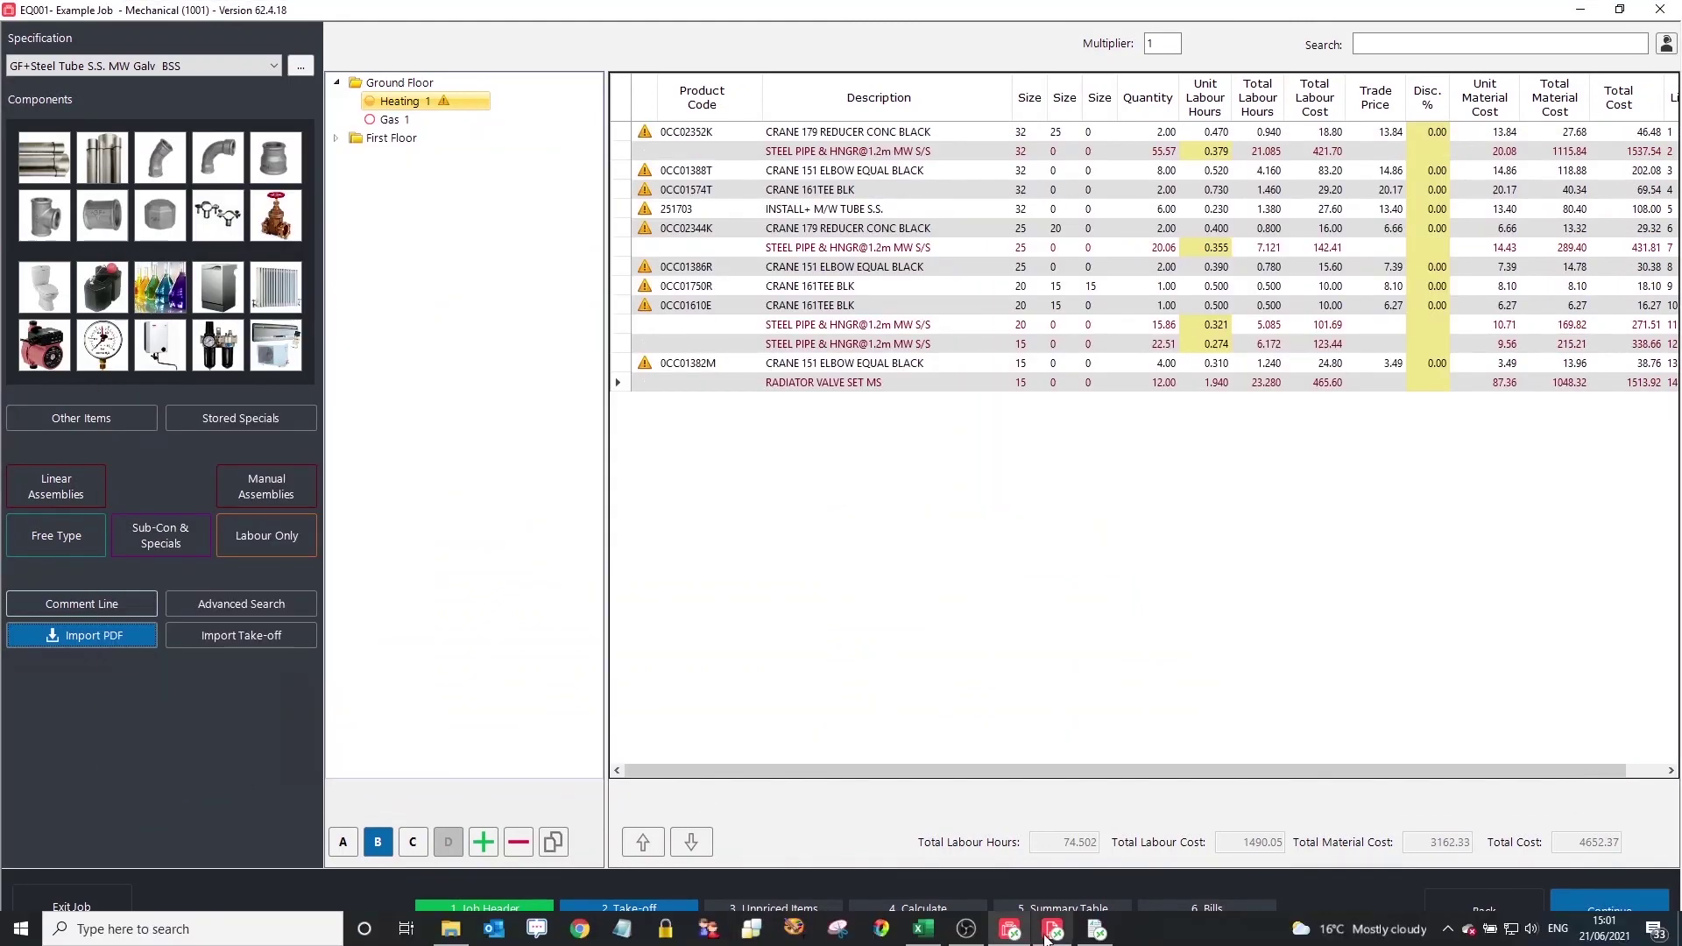
Switch to PDF Take-Off and export the take-off directly to the Example Job estimate.
left_click(1052, 930)
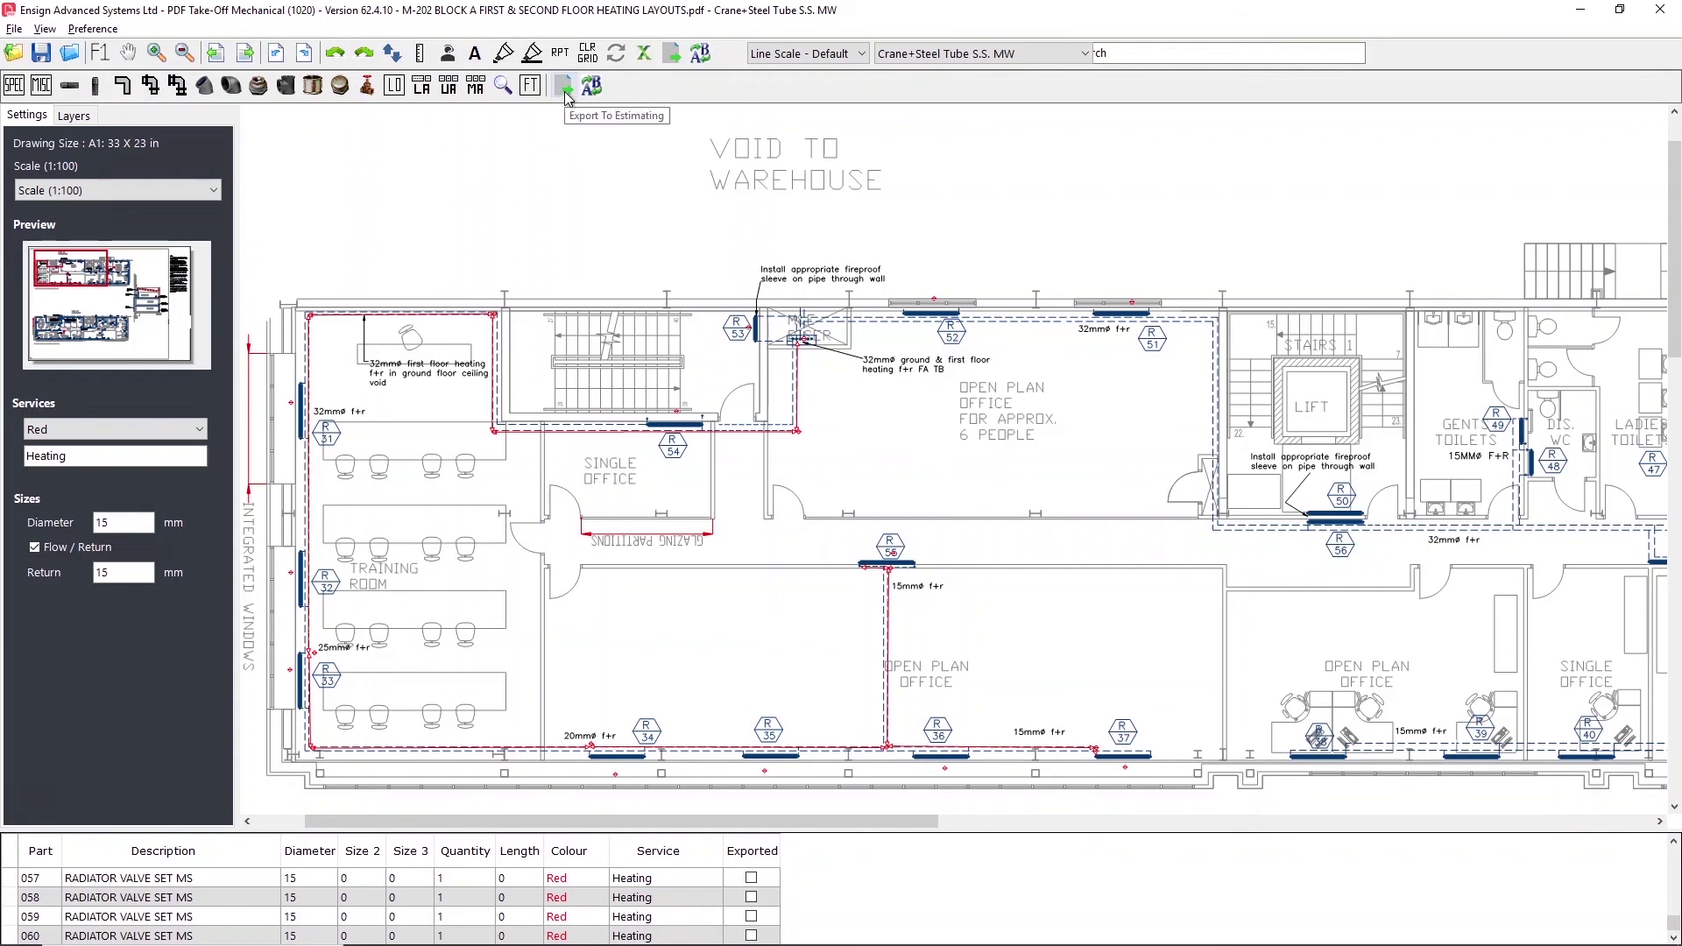
left_click(673, 54)
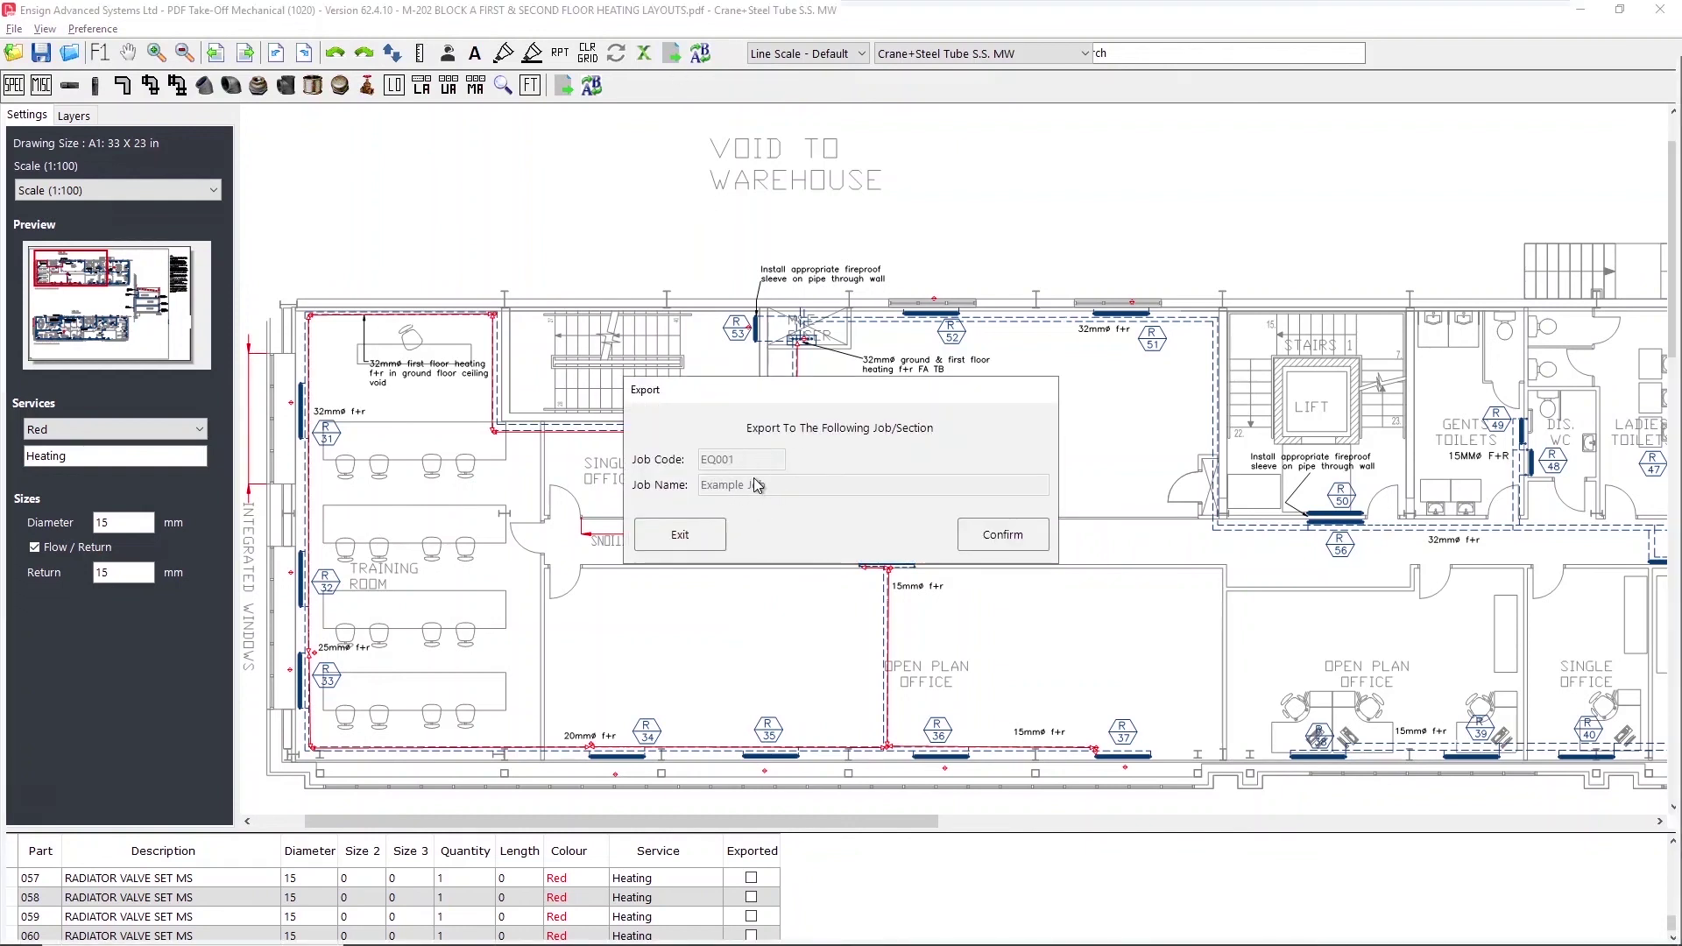
left_click(1000, 538)
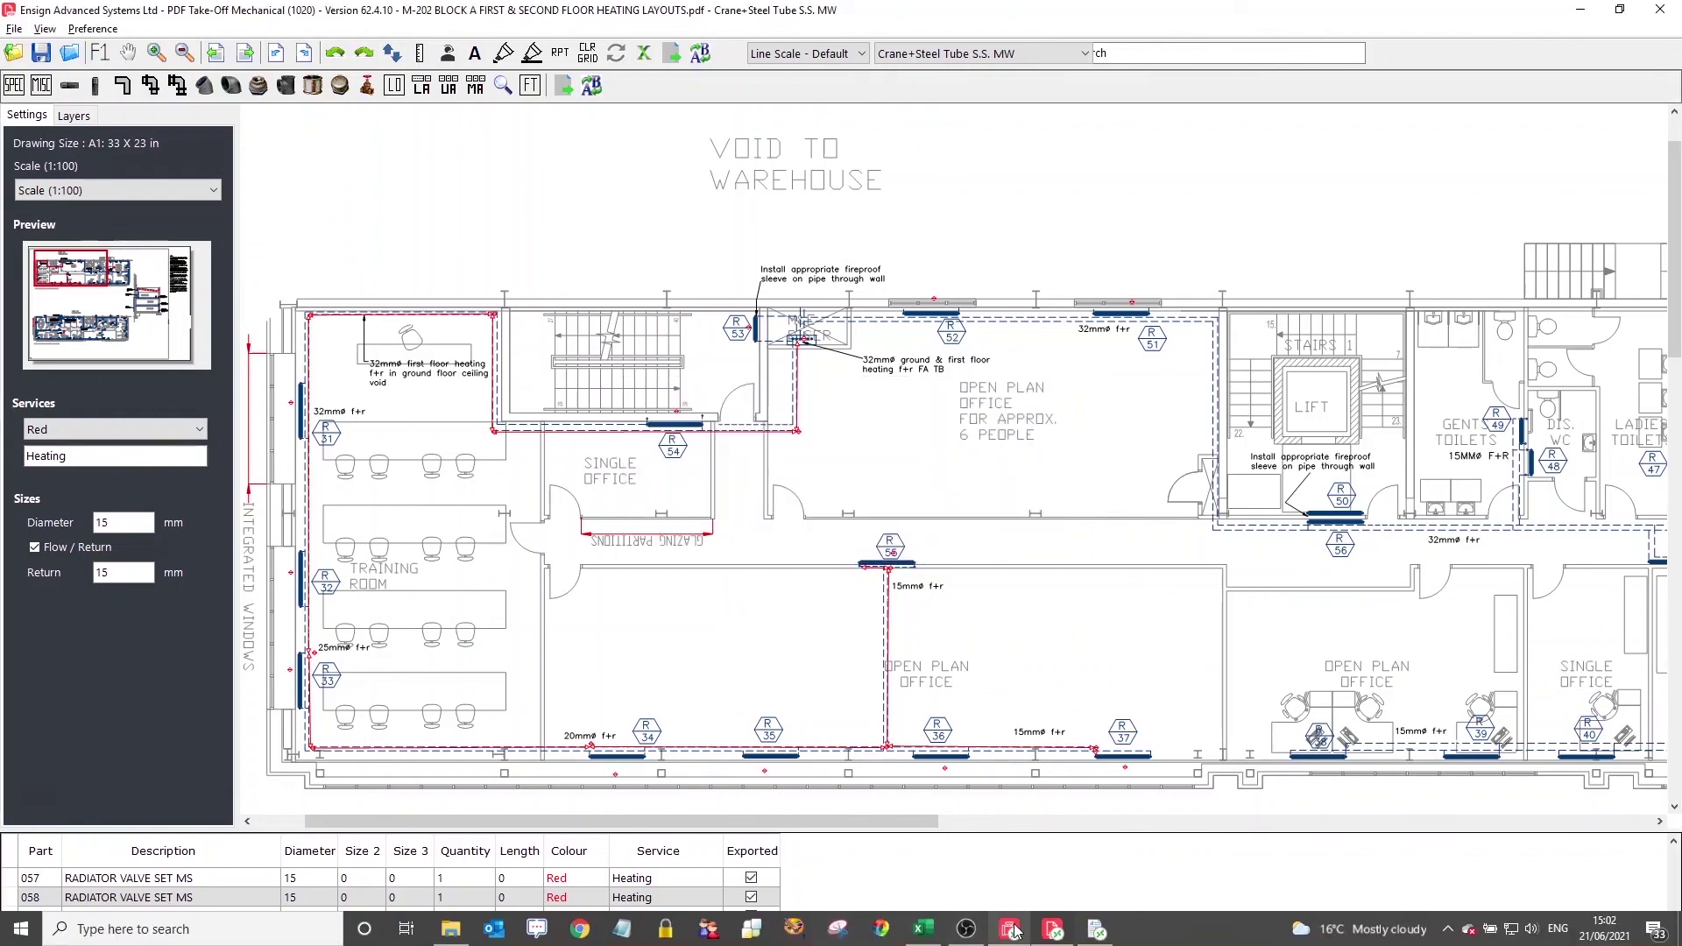
Return to the estimate, review the exported Heating service's components in the PDF import, and exit without importing.
left_click(1010, 929)
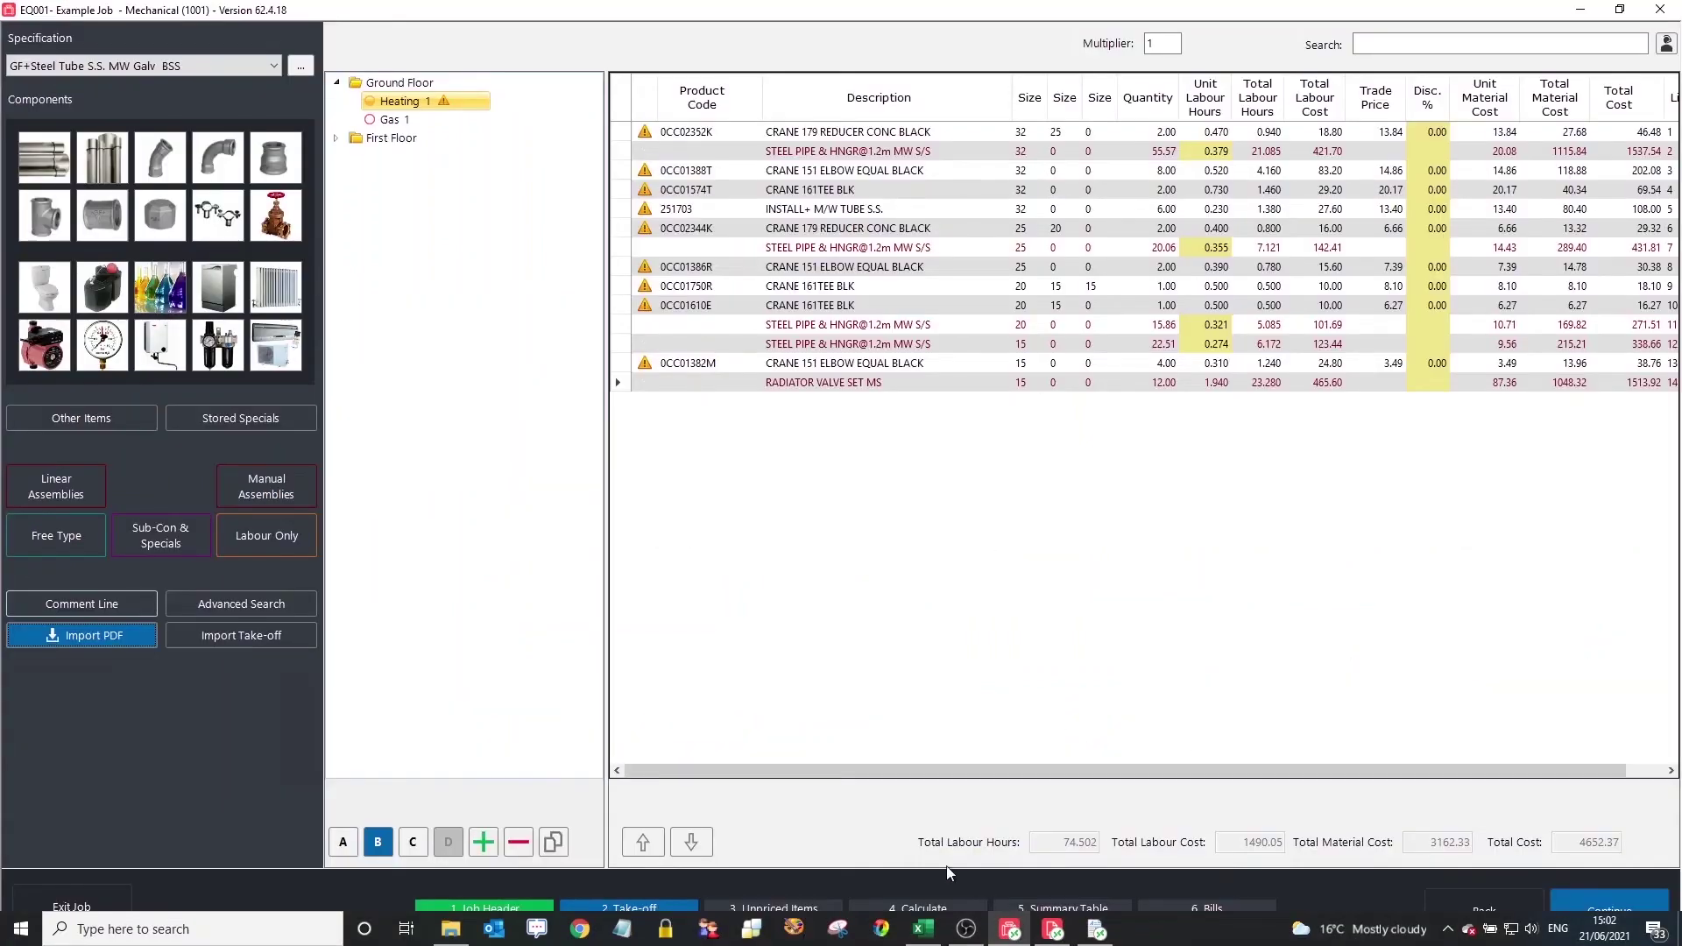
left_click(129, 637)
left_click(302, 242)
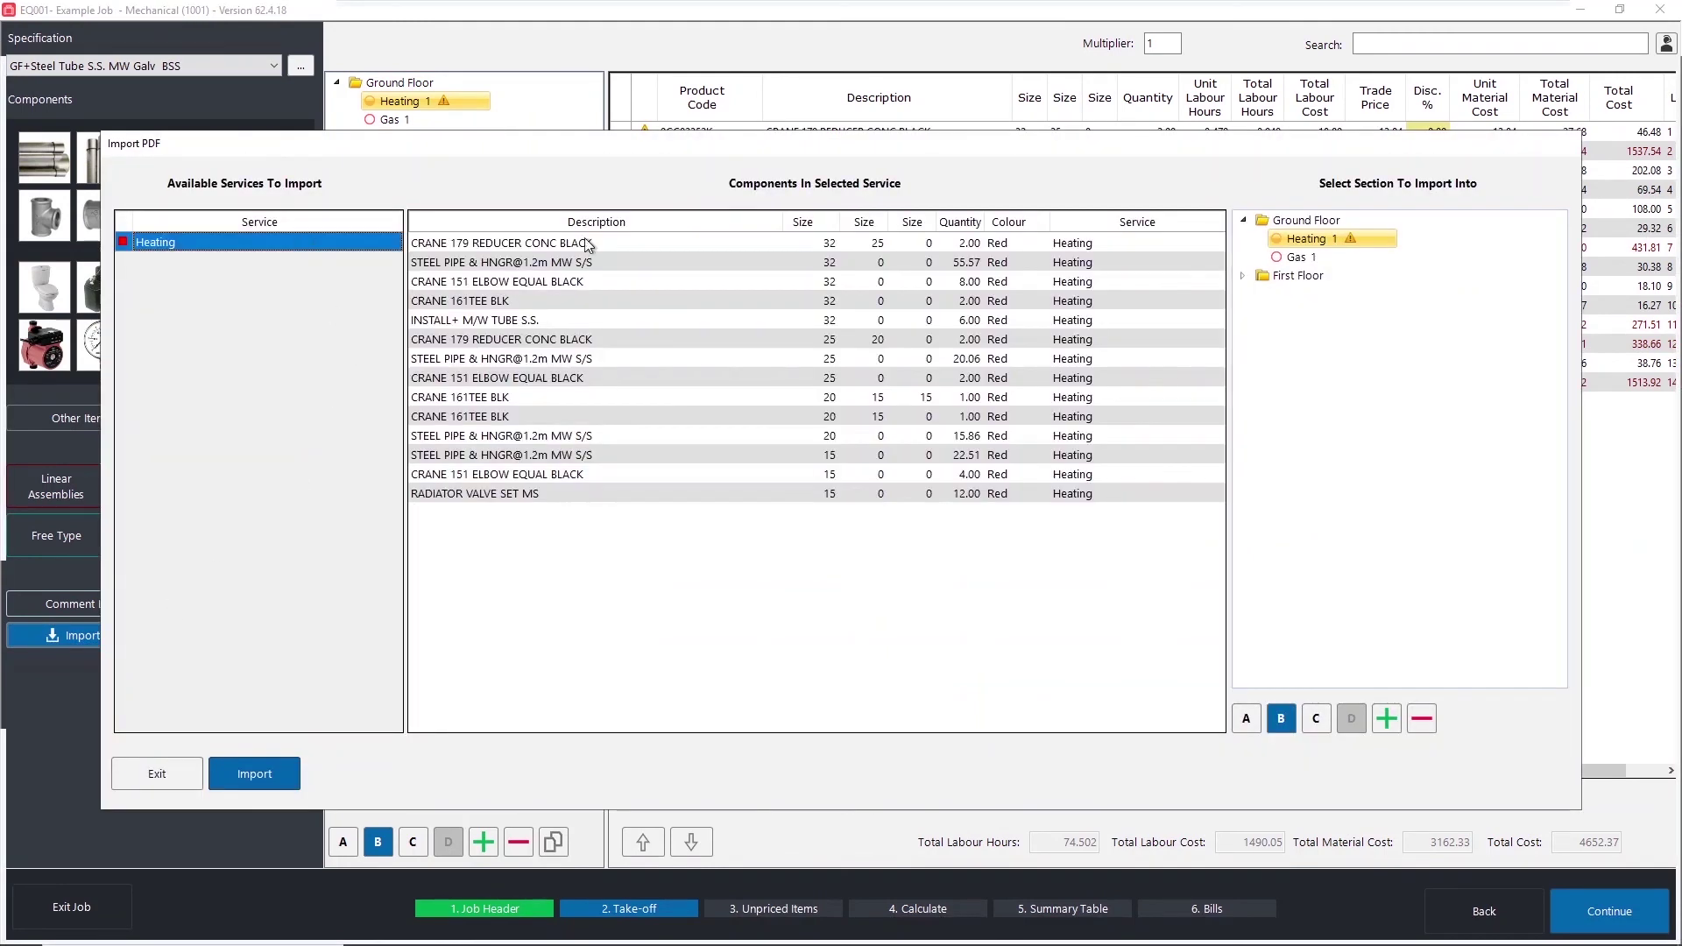
left_click(163, 775)
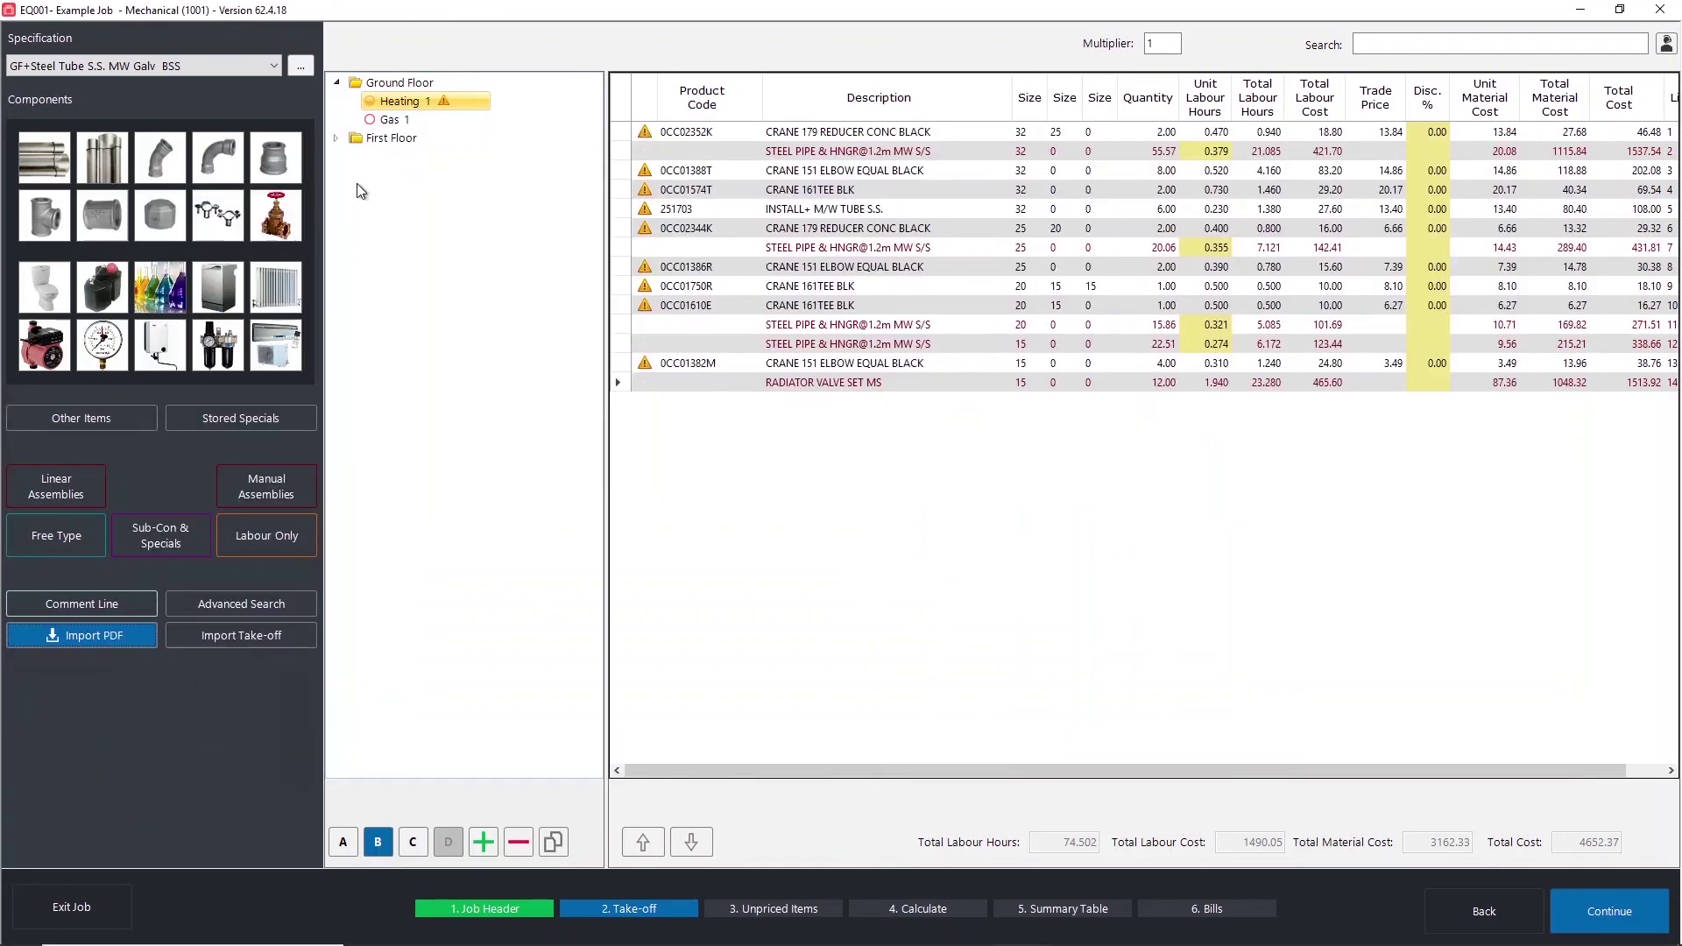
Import the exported Heating service into the First Floor Heating 1 section and close the import.
left_click(336, 137)
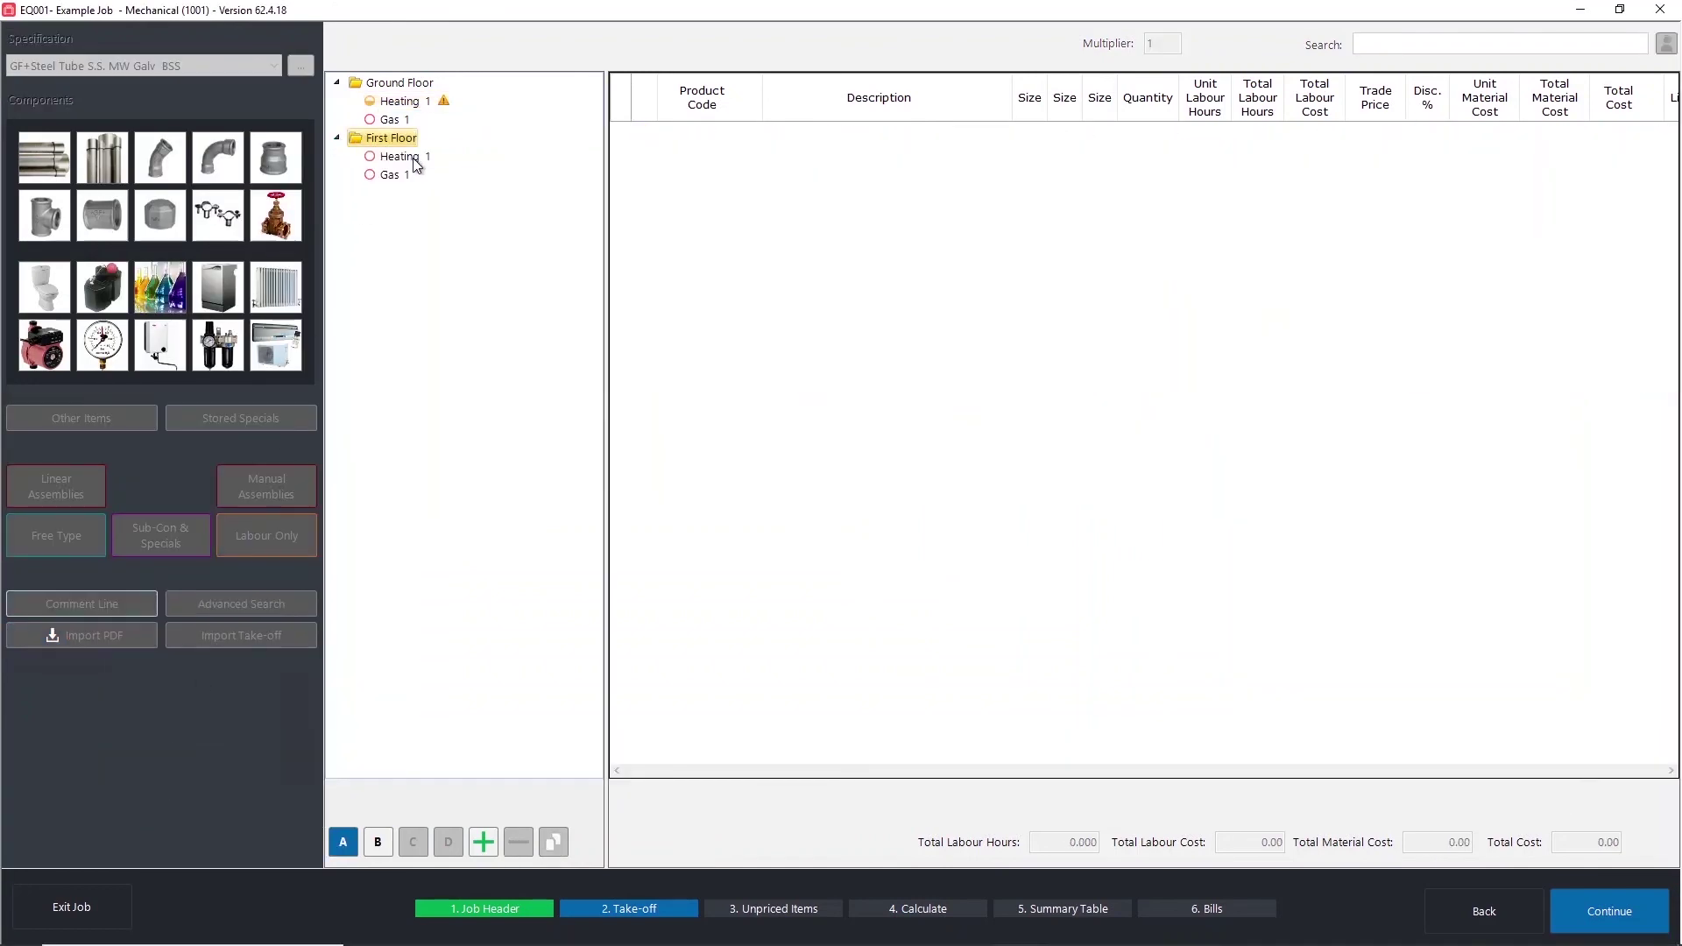
left_click(118, 638)
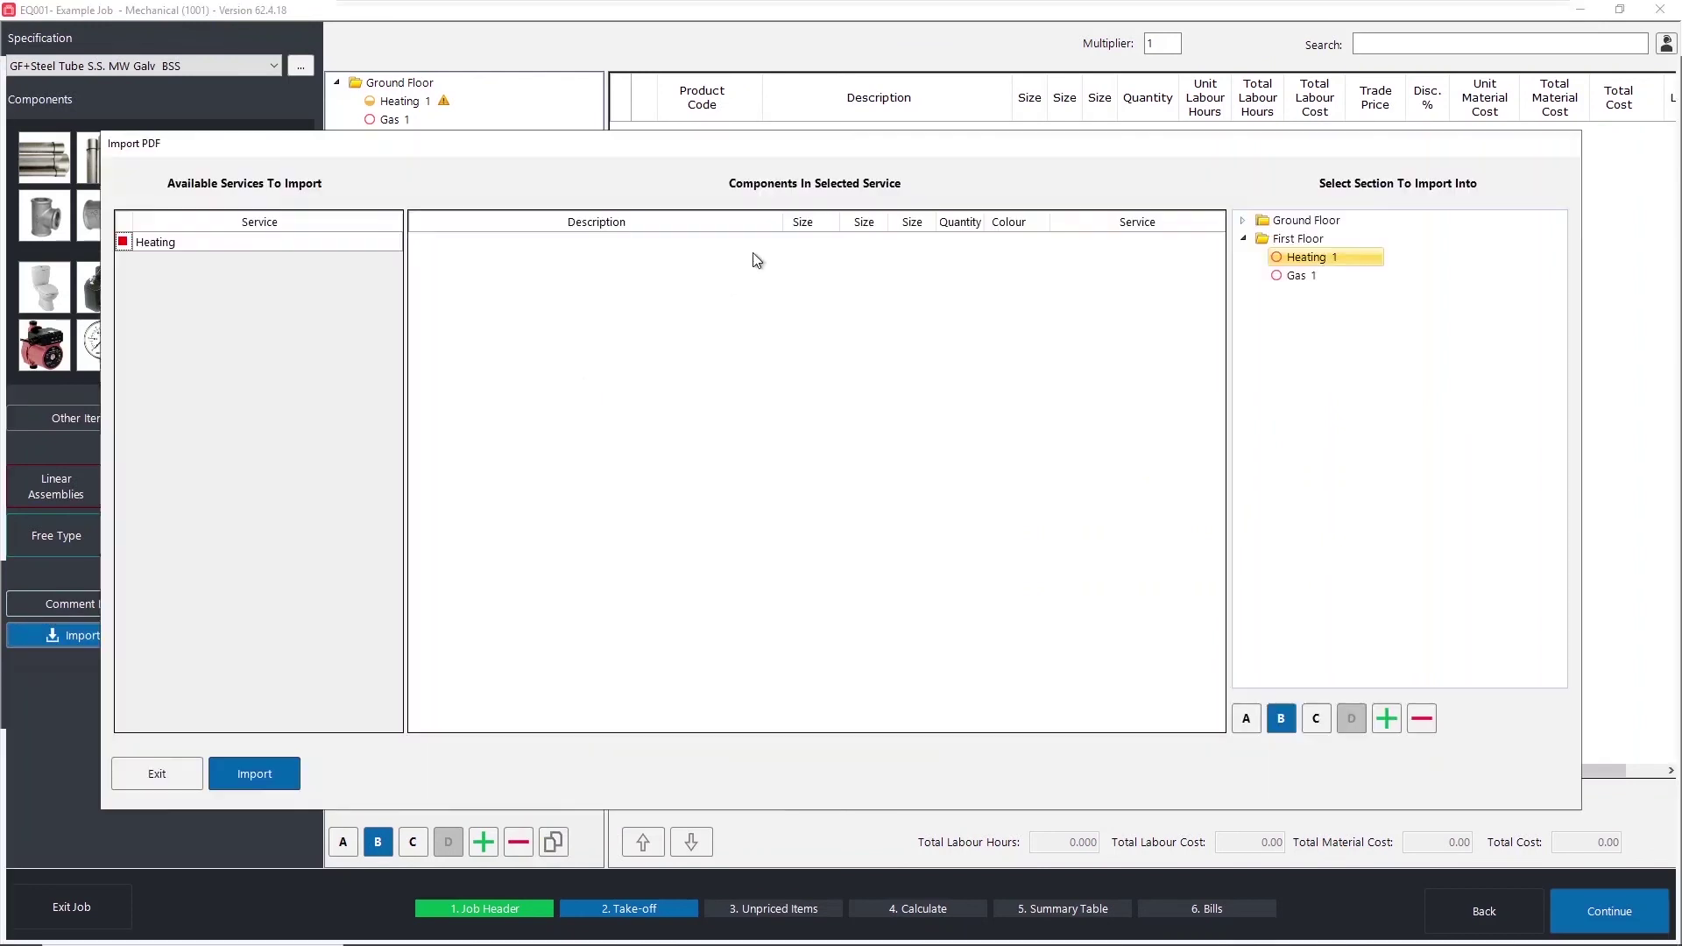
left_click(321, 250)
left_click(263, 776)
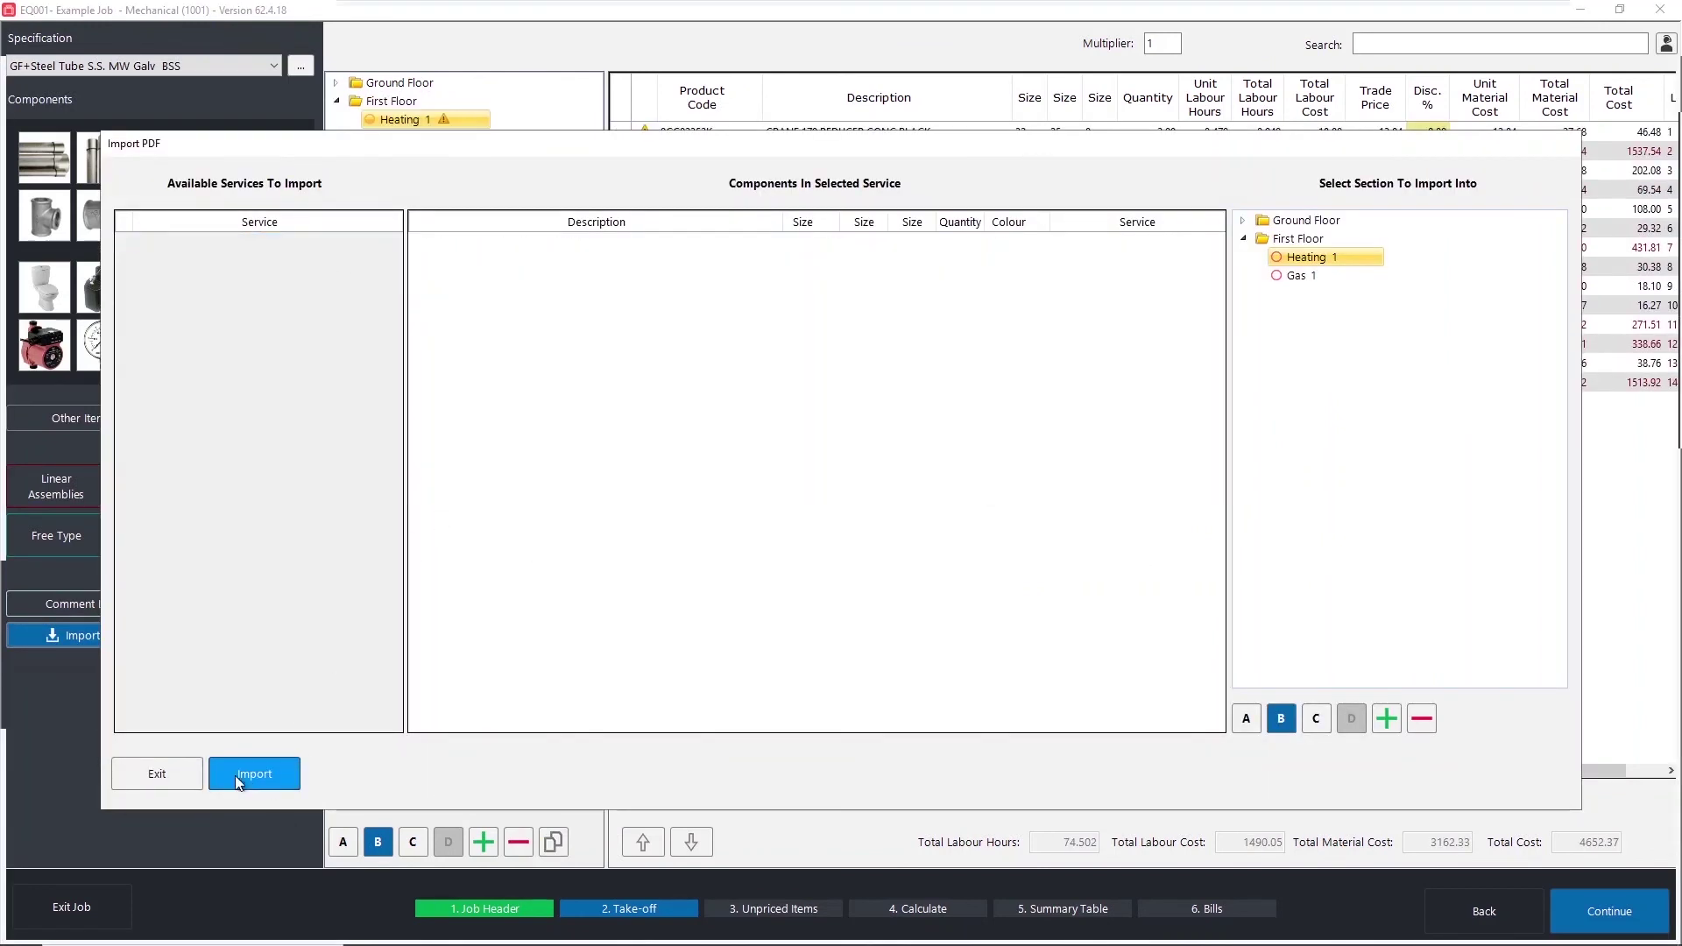
left_click(235, 764)
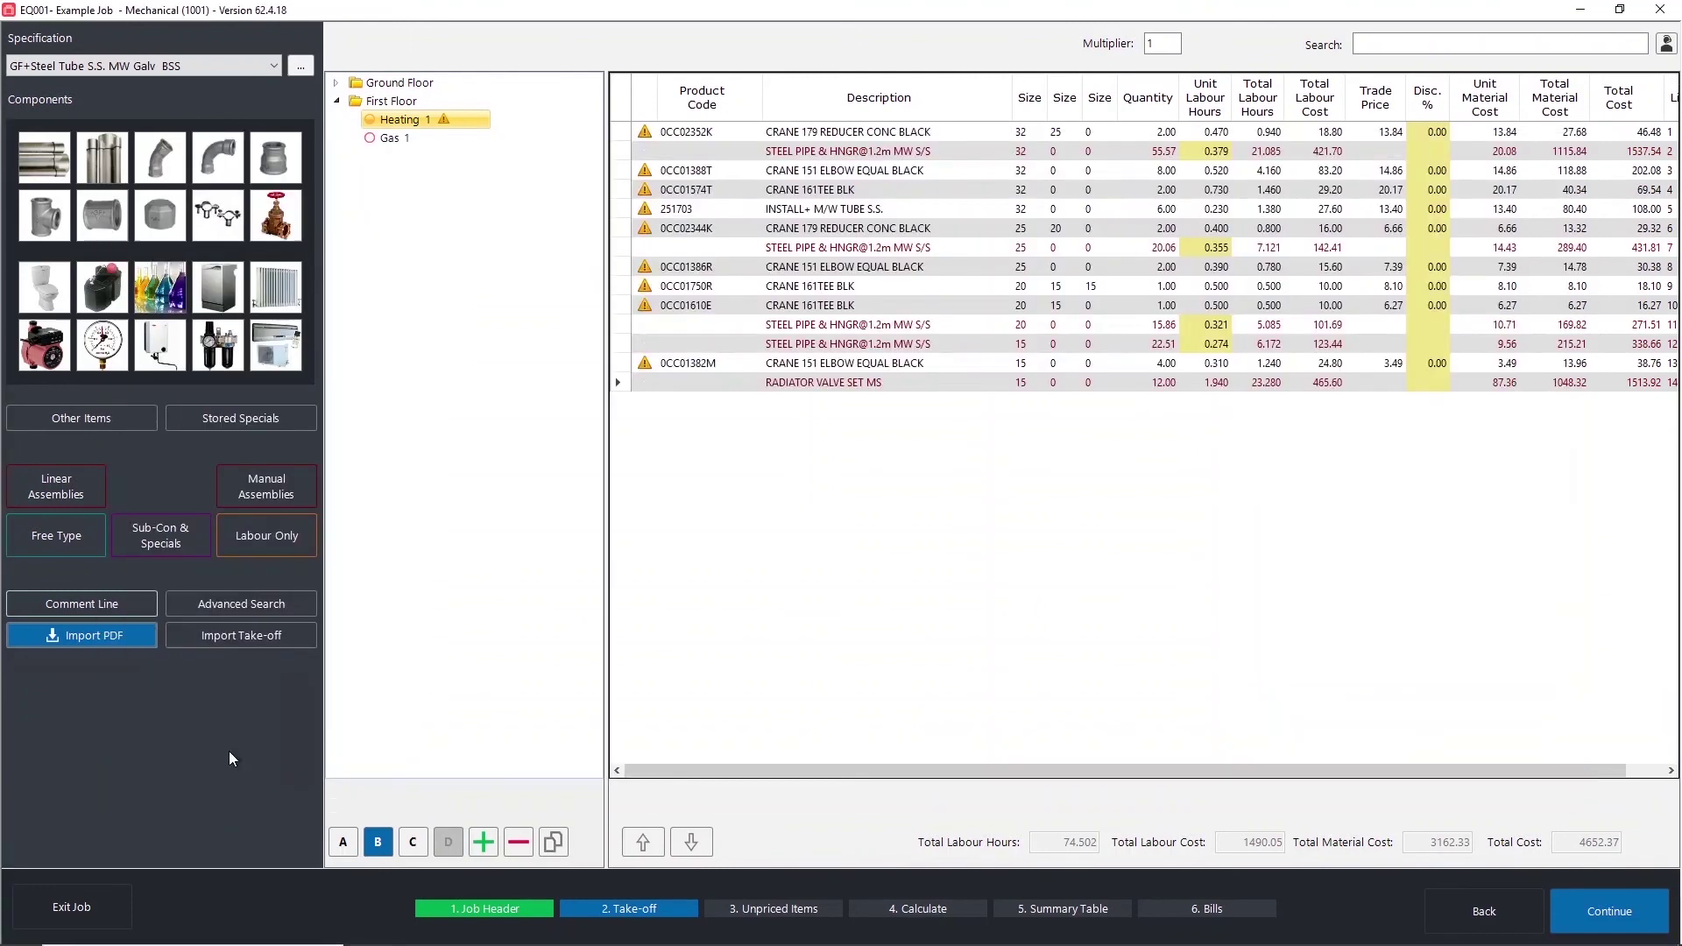
Set the quantity of the 20 mm steel pipe in the First Floor Heating 1 section to 30.
left_click(1171, 325)
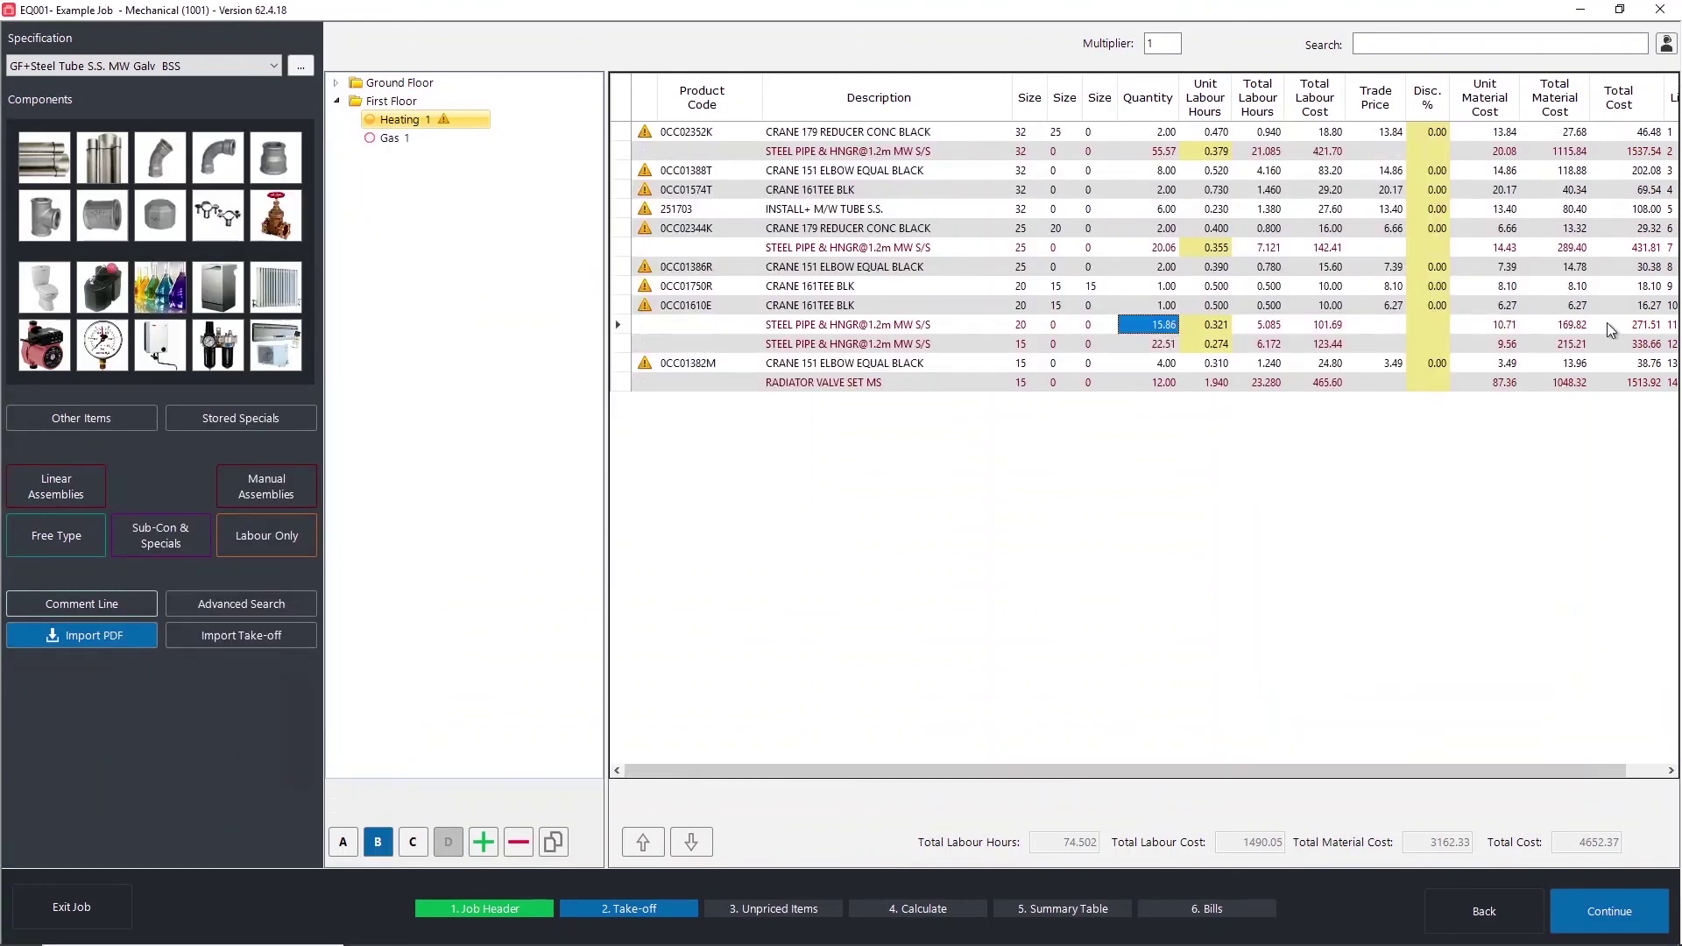
type("30")
key("Return")
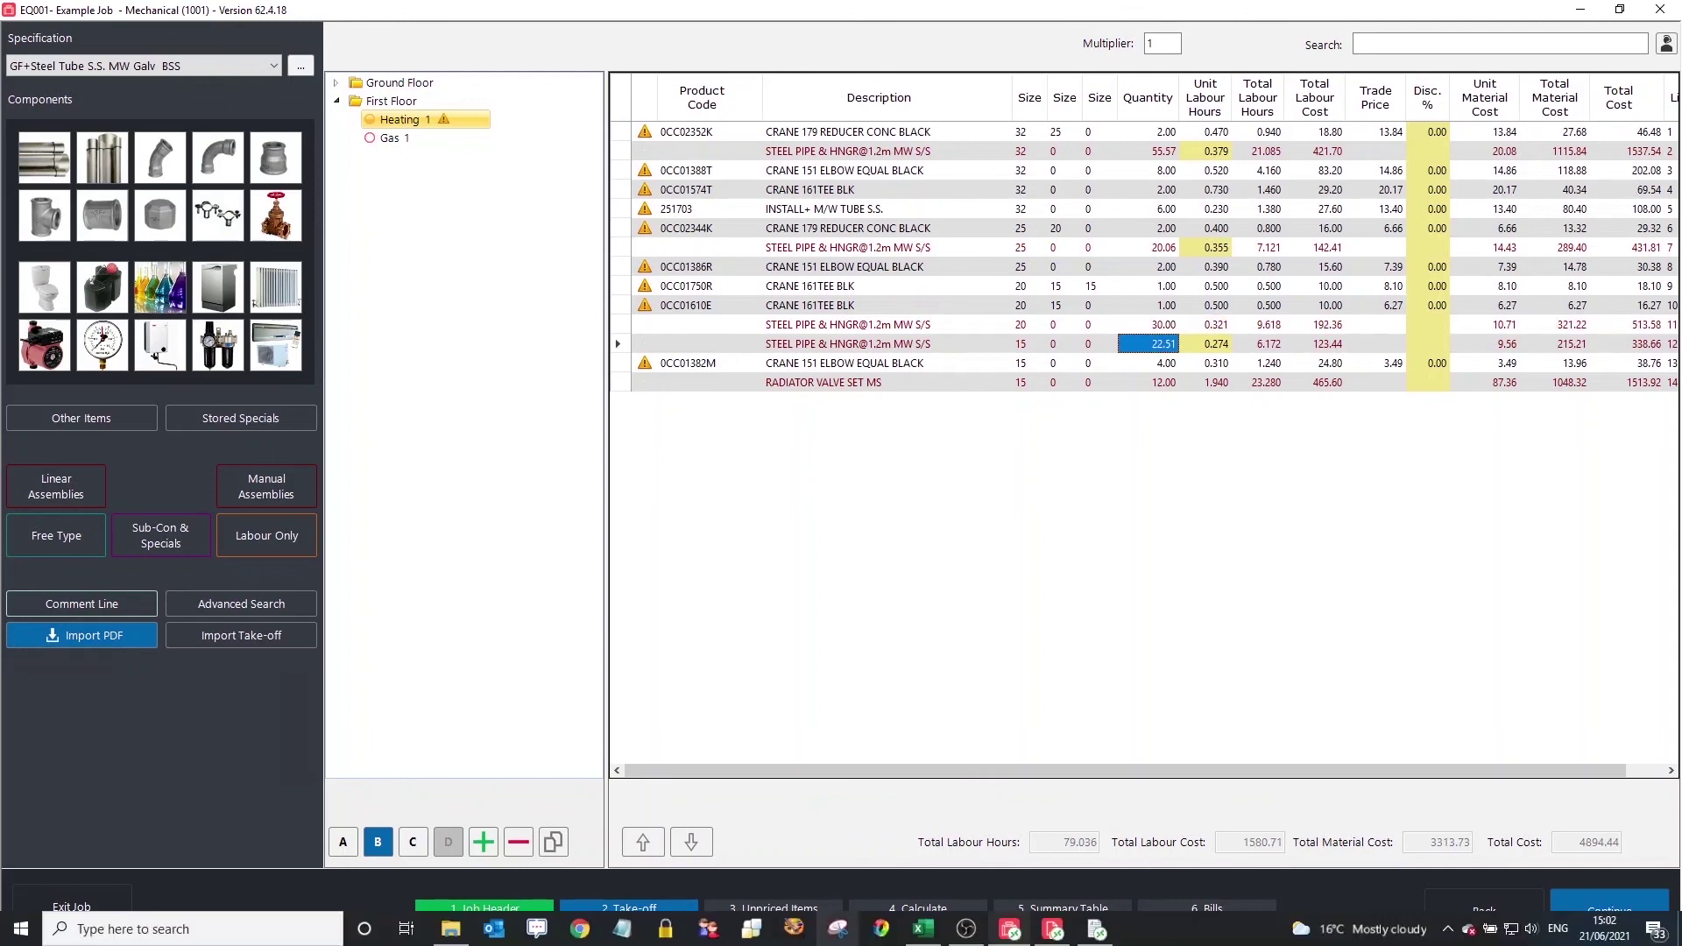
Switch to PDF Take-Off, open the Contact us support window and look over its contact options and help resources.
left_click(1054, 931)
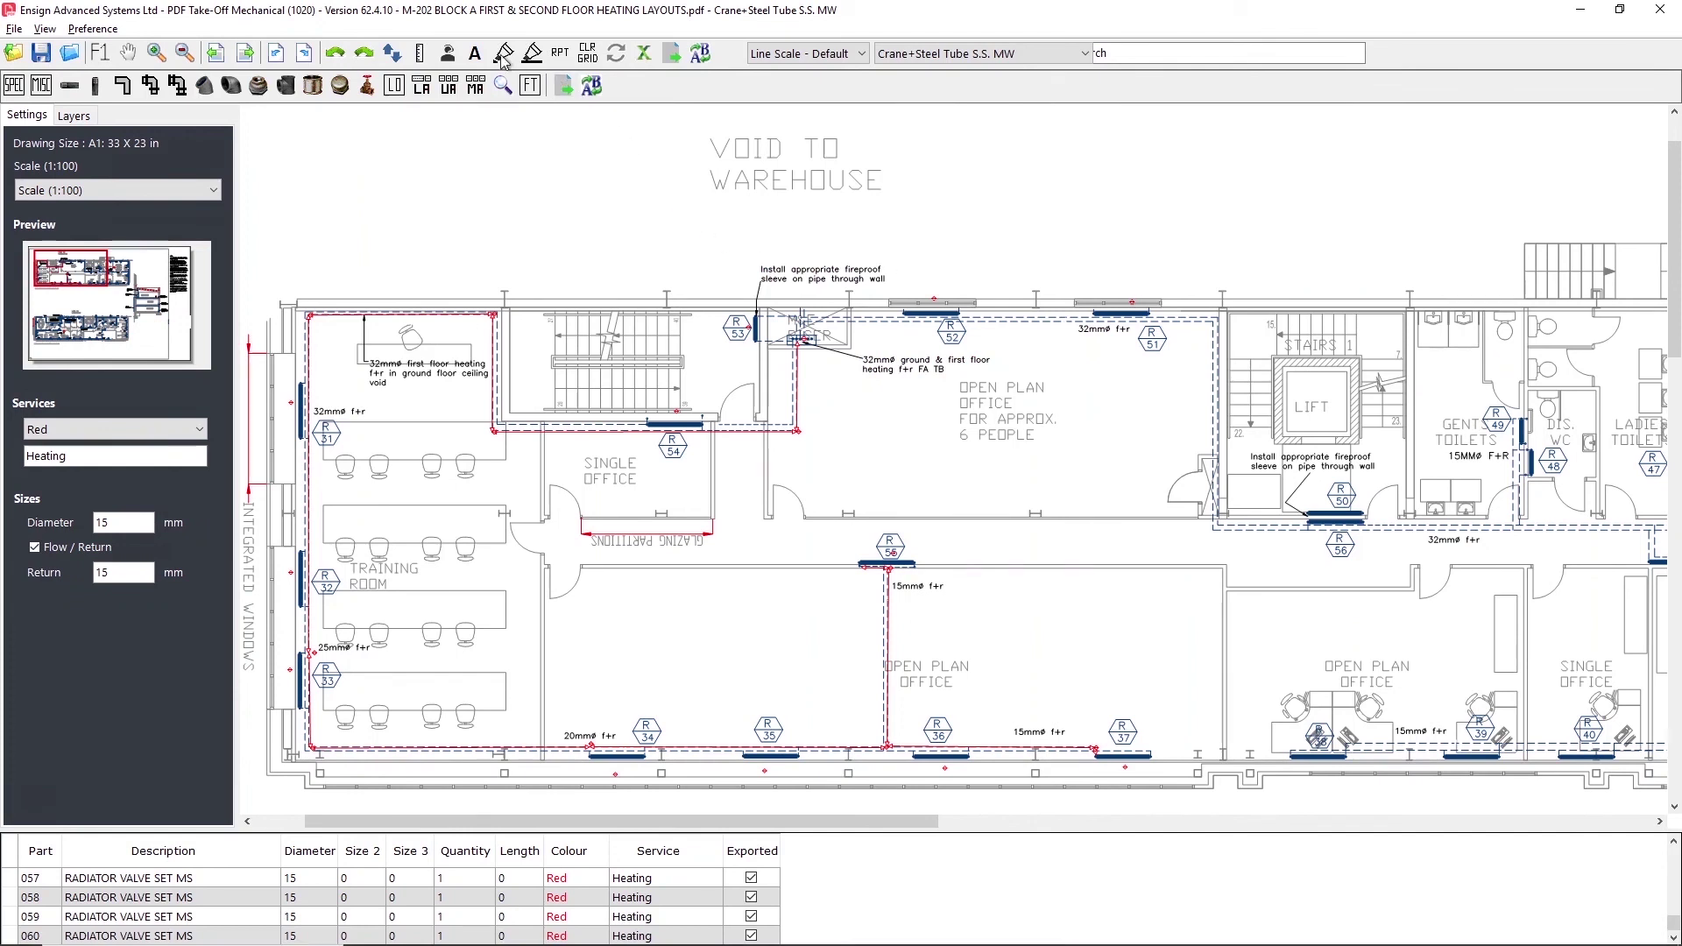
left_click(449, 54)
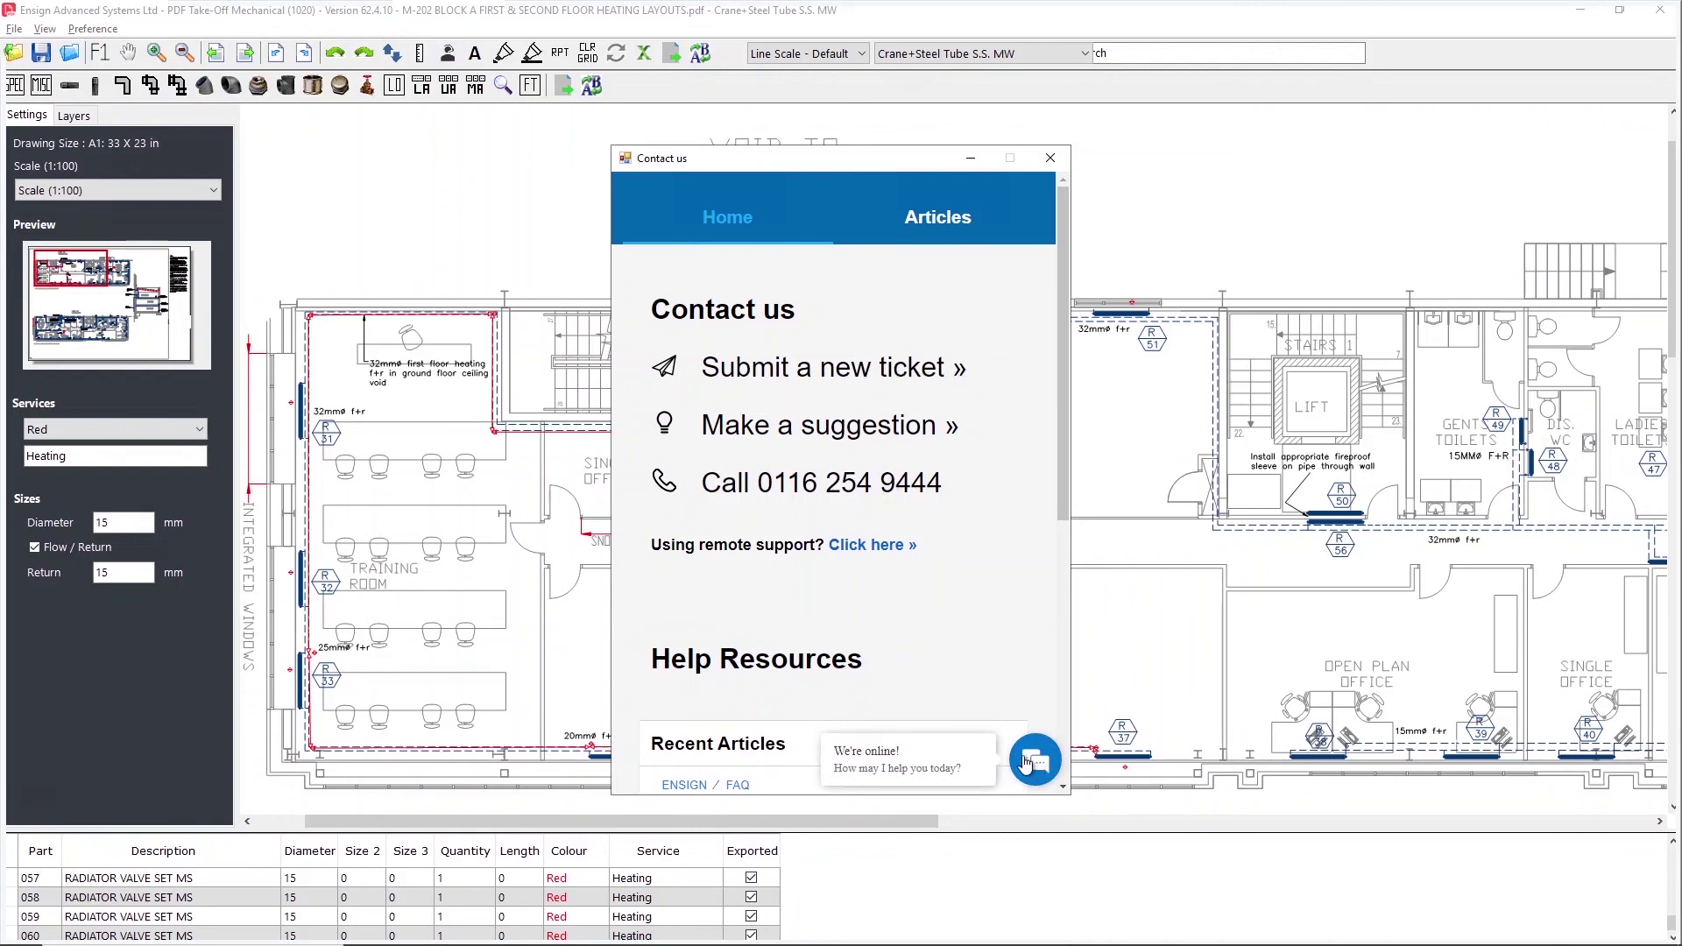
scroll(899, 576, "down", 1)
scroll(896, 576, "up", 1)
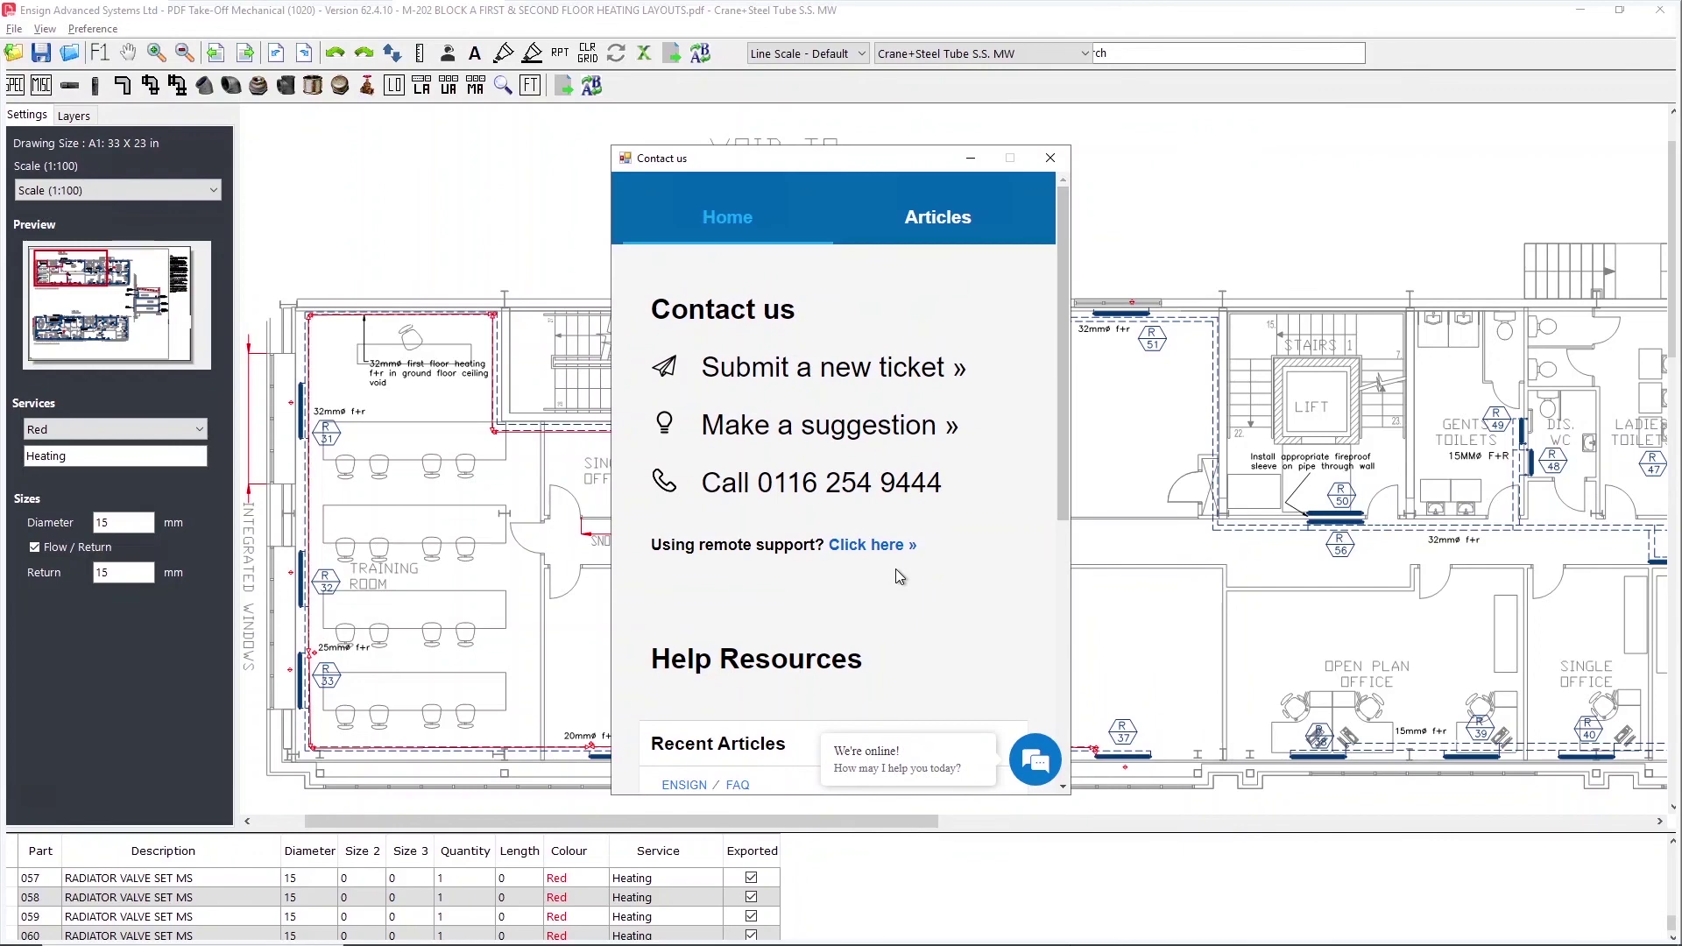